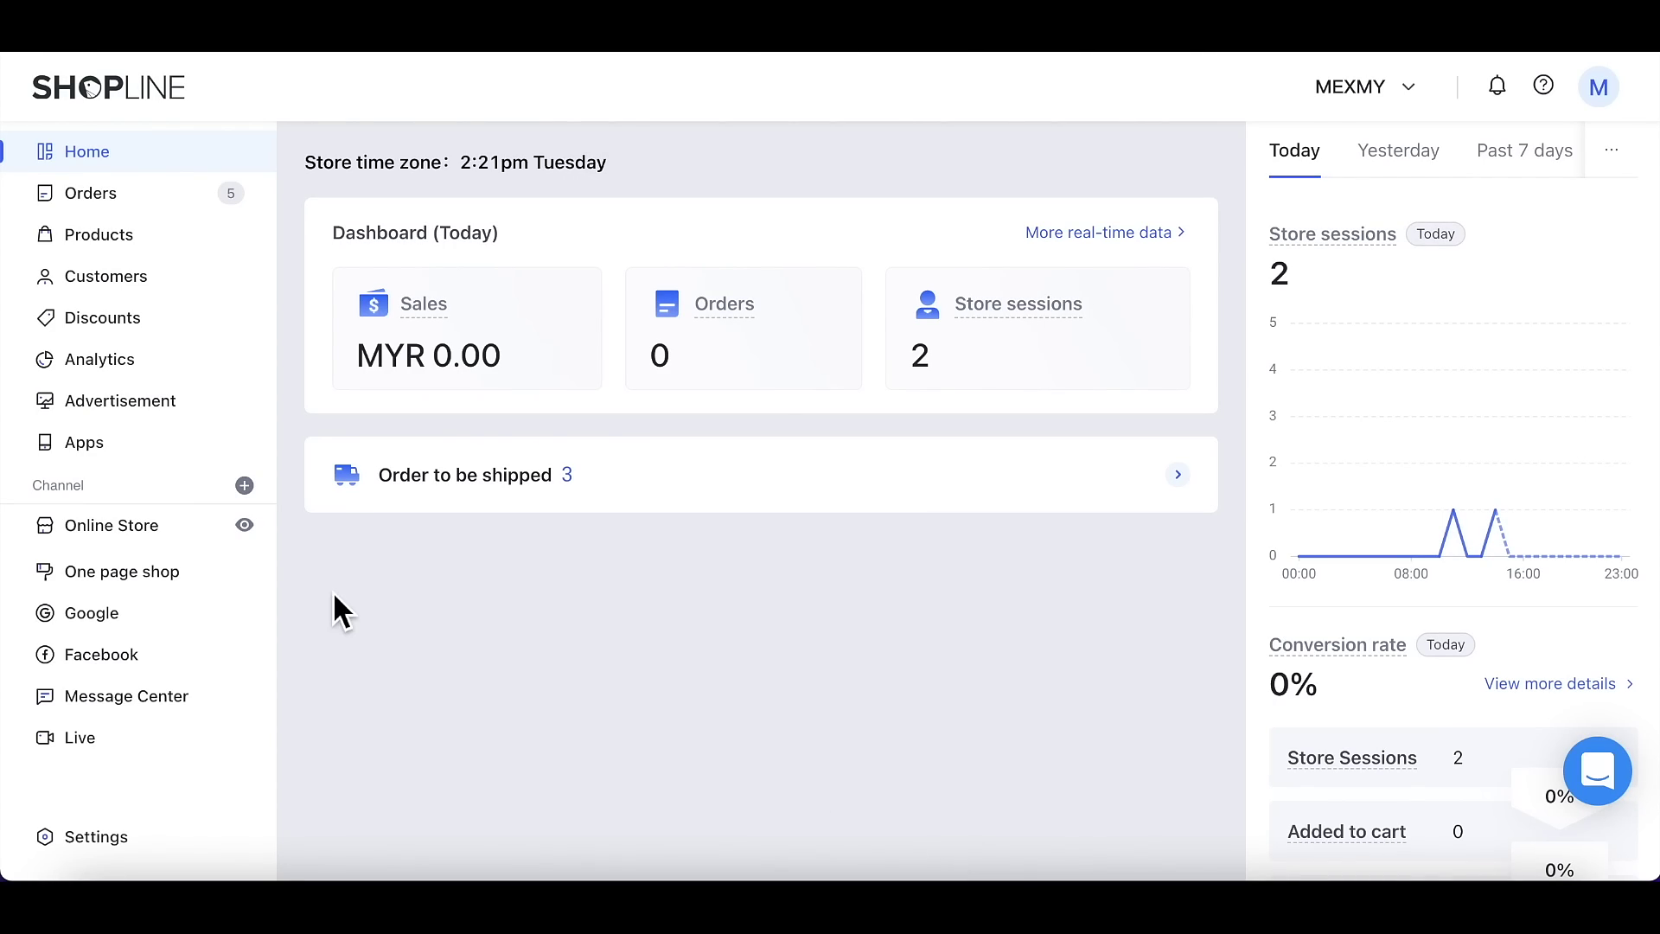
# Step: Open the Online Store's Custom Page section
pyautogui.click(158, 530)
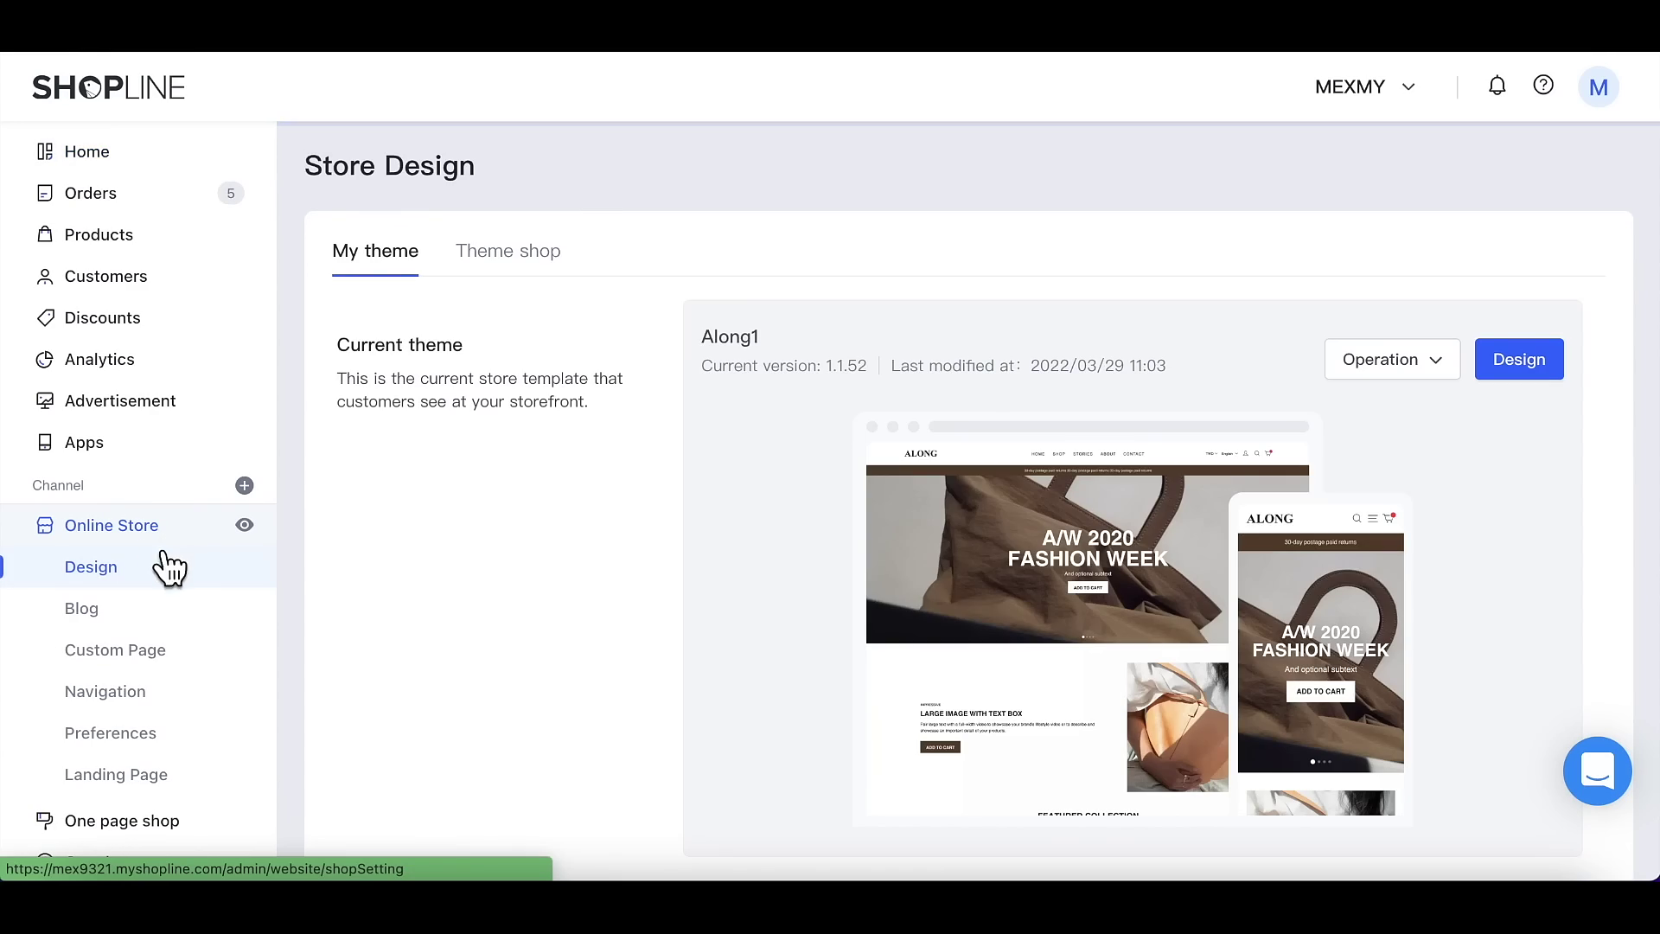
pyautogui.click(178, 673)
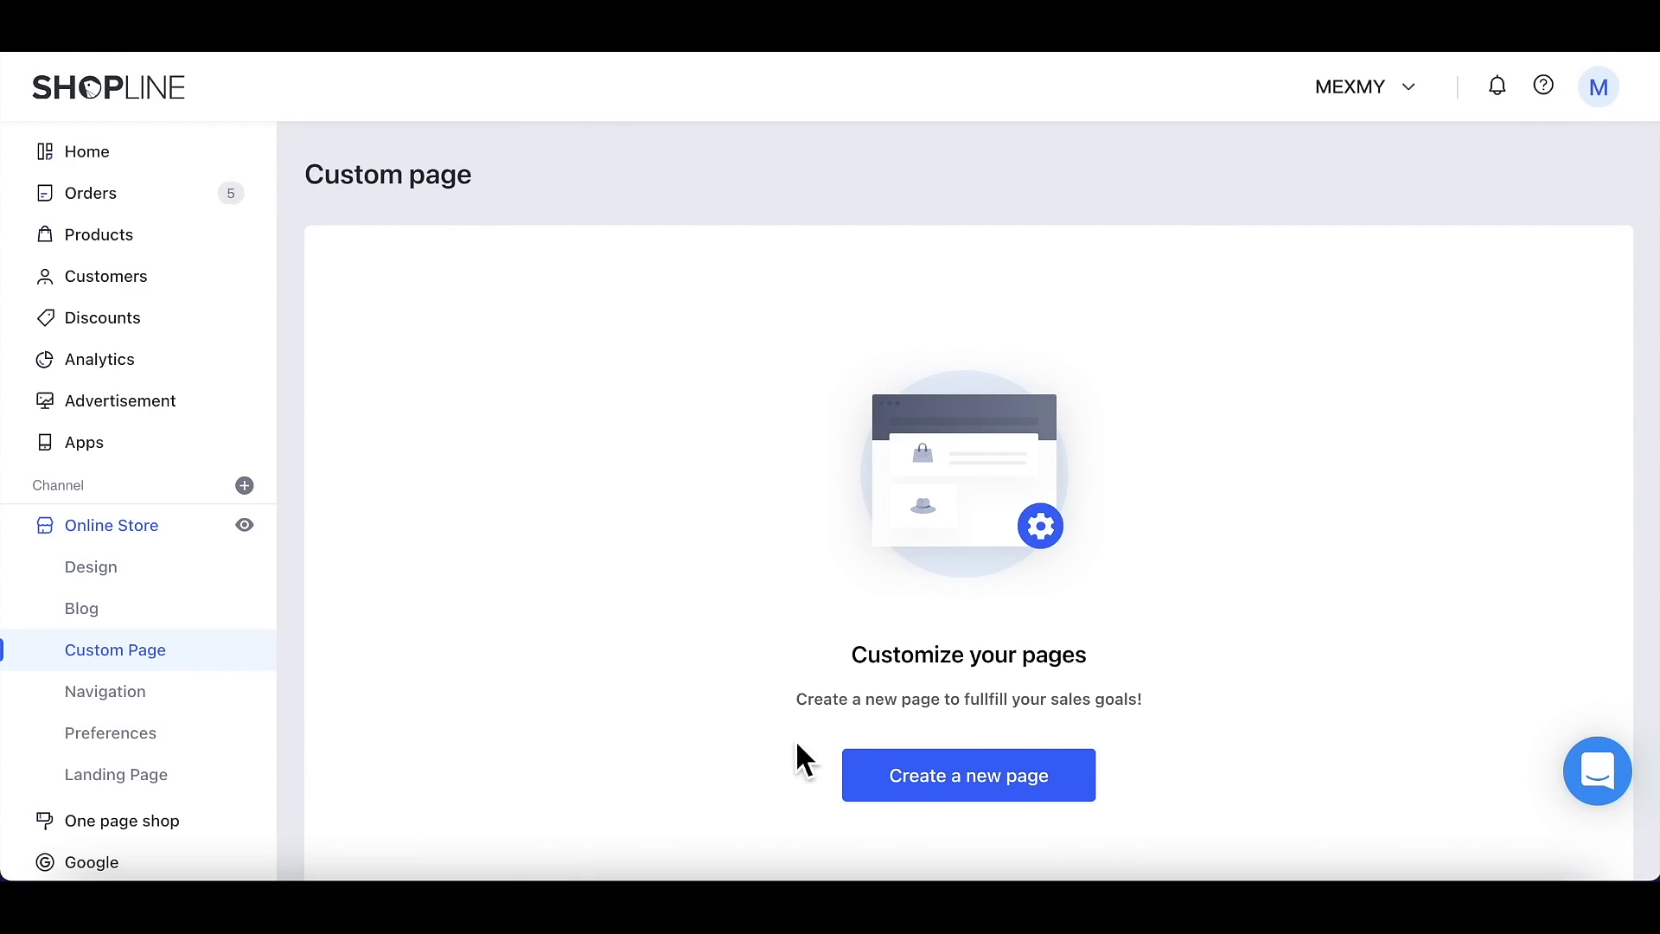
# Step: Create a new custom page titled 'Our Story'
pyautogui.click(930, 785)
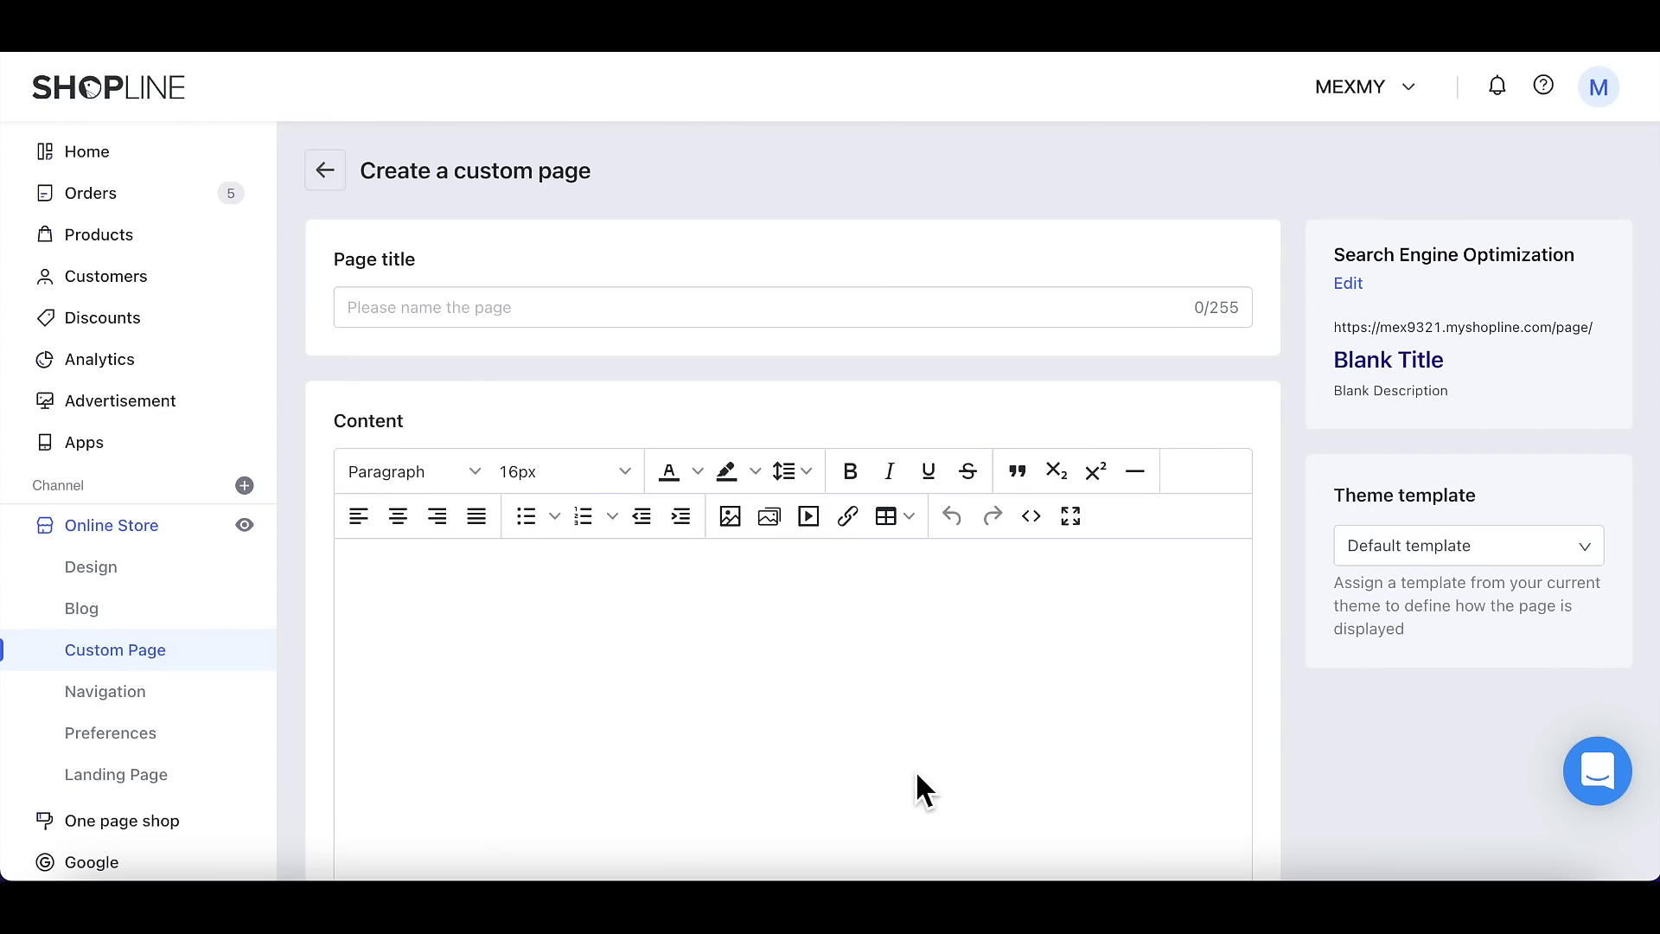
pyautogui.click(506, 315)
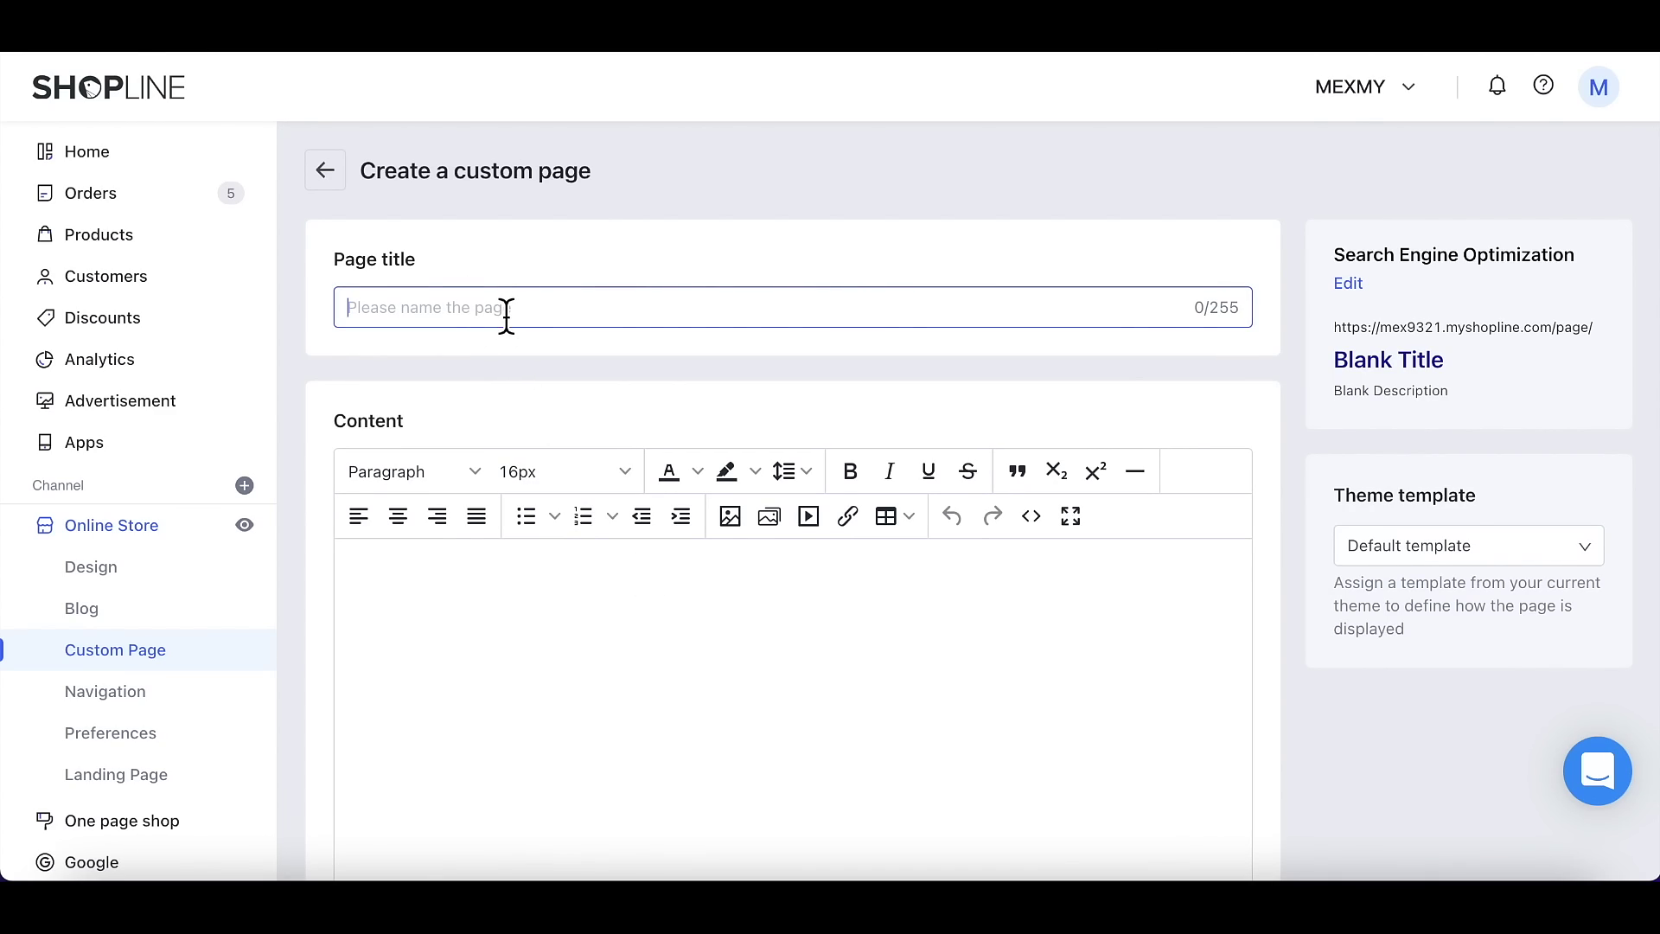
pyautogui.write('Out')
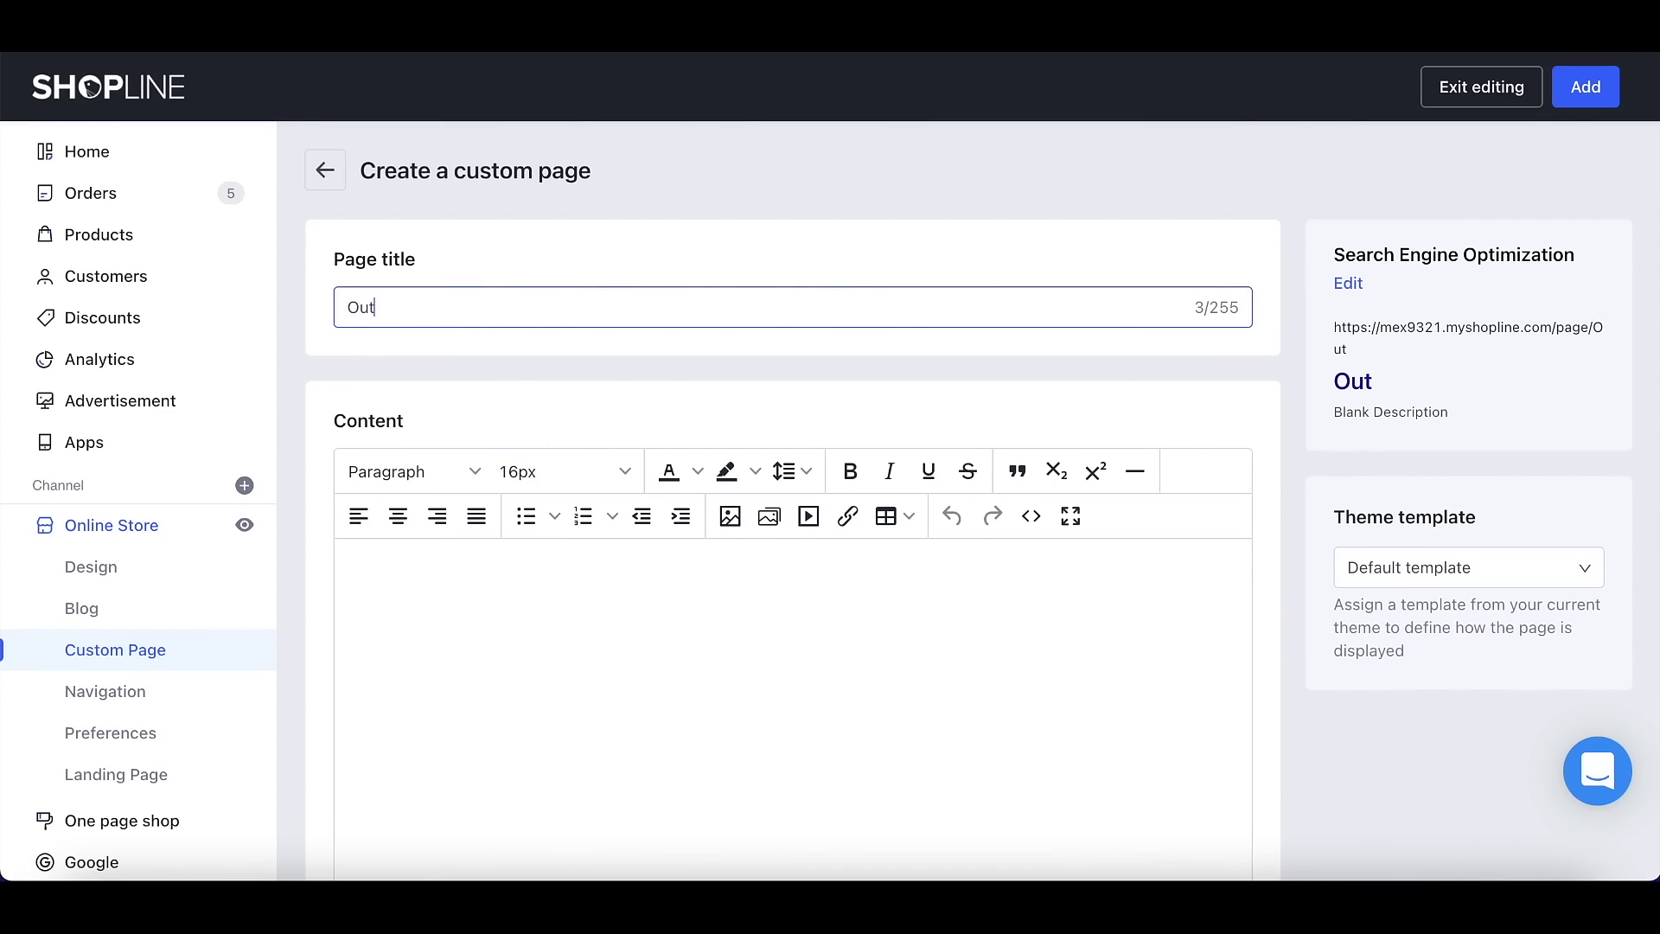
pyautogui.press('BackSpace')
pyautogui.write('r Story')
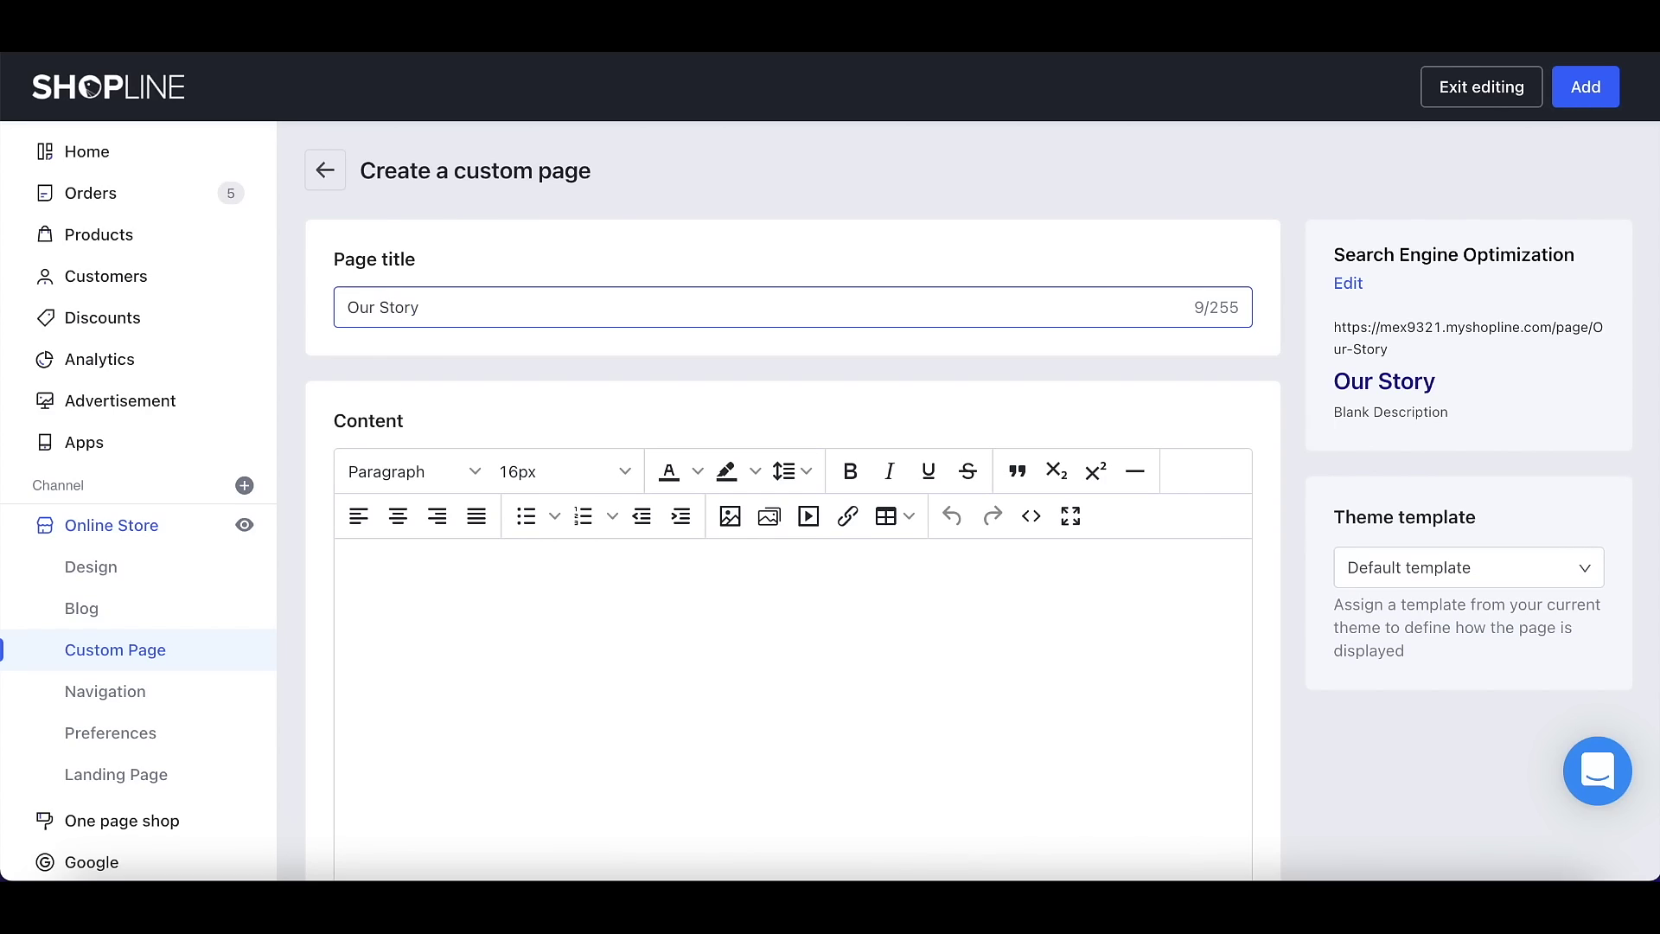
# Step: Paste the Lorem ipsum paragraph into the content and insert the about us.jpeg image below it
pyautogui.click(538, 628)
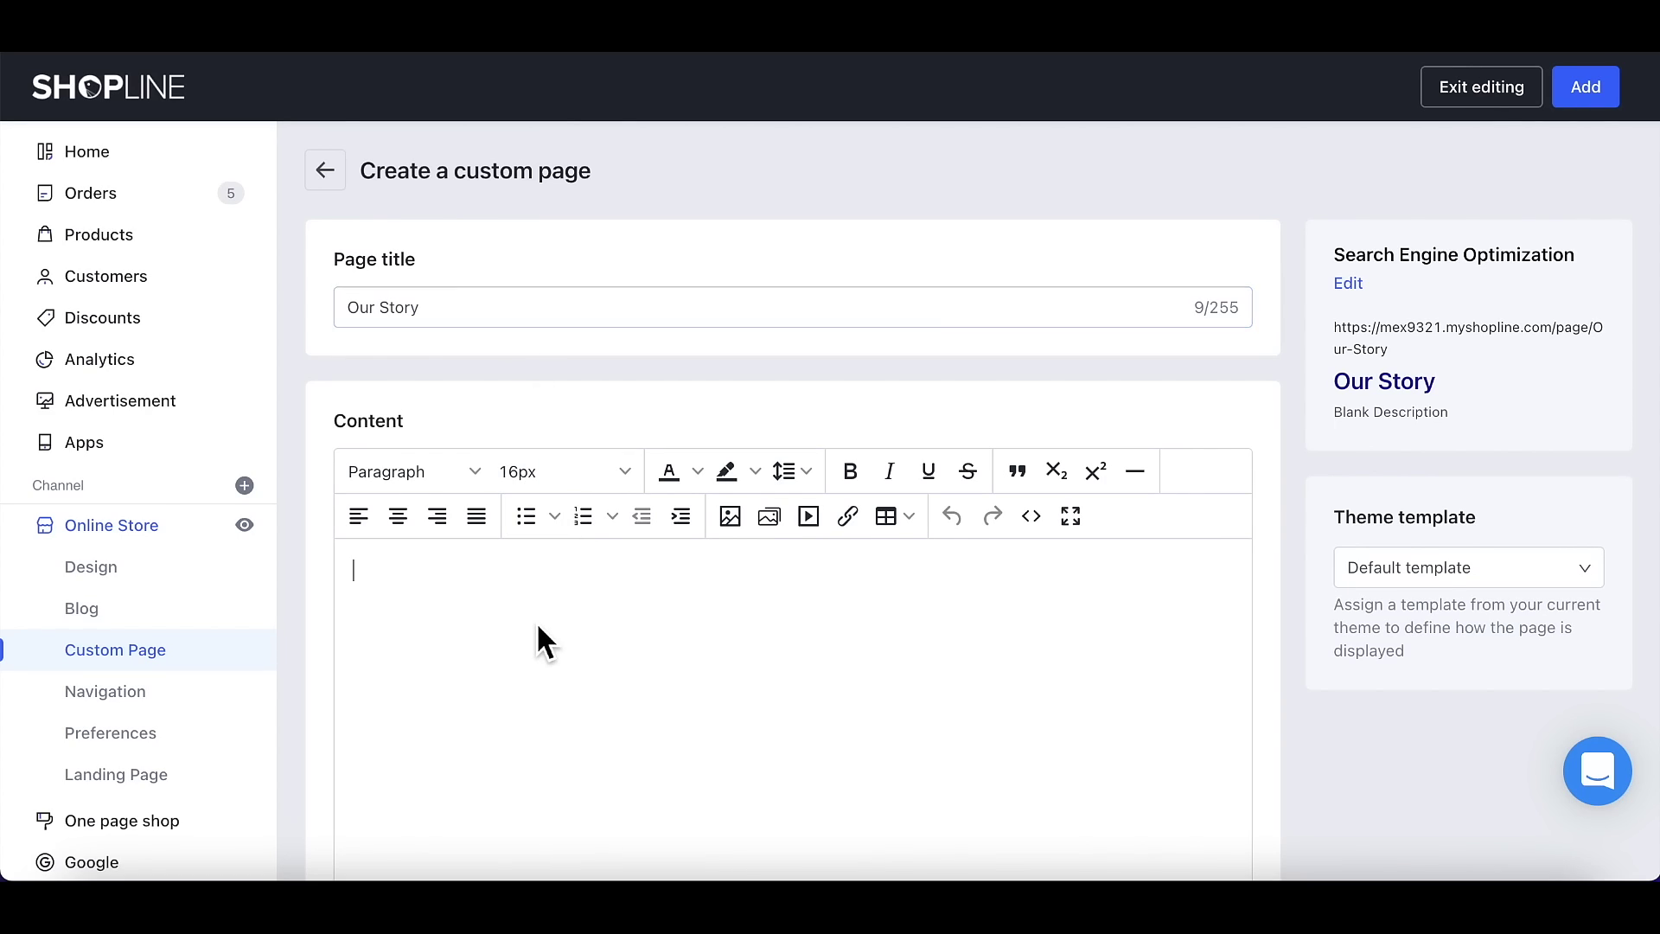
pyautogui.write('Lorem ipsum dolor sit amet, consectetuer adipiscing elit. Aenean commodo ligula eget dolor. Aenean massa. Cum sociis natoque penatibus et magnis dis parturient montes, nascetur ridiculus mus. Donec quam felis, ultricies nec, pellentesque eu, pretium quis, sem. Nulla consequat massa quis enim. Donec pede justo, fringilla vel, aliquet nec, vulputate eget, arcu. In enim justo, rhoncus ut, imperdiet a, venenatis vitae, justo. Nullam dictum felis eu pede mollis pretium. Integer tincidunt. Cras dapibus. Vivamus elementum semper nisi. Aenean vulputate eleifend tellus. Aenean leo ligula, porttitor eu, consequat vitae, eleifend ac, enim. Aliquam lorem ante, dapibus in, viverra quis, feugiat a, tellus. Phasellus viverra nulla ut metus varius laoreet. Quisque rutrum. Aenean imperdiet. Etiam ultricies nisi vel augue.')
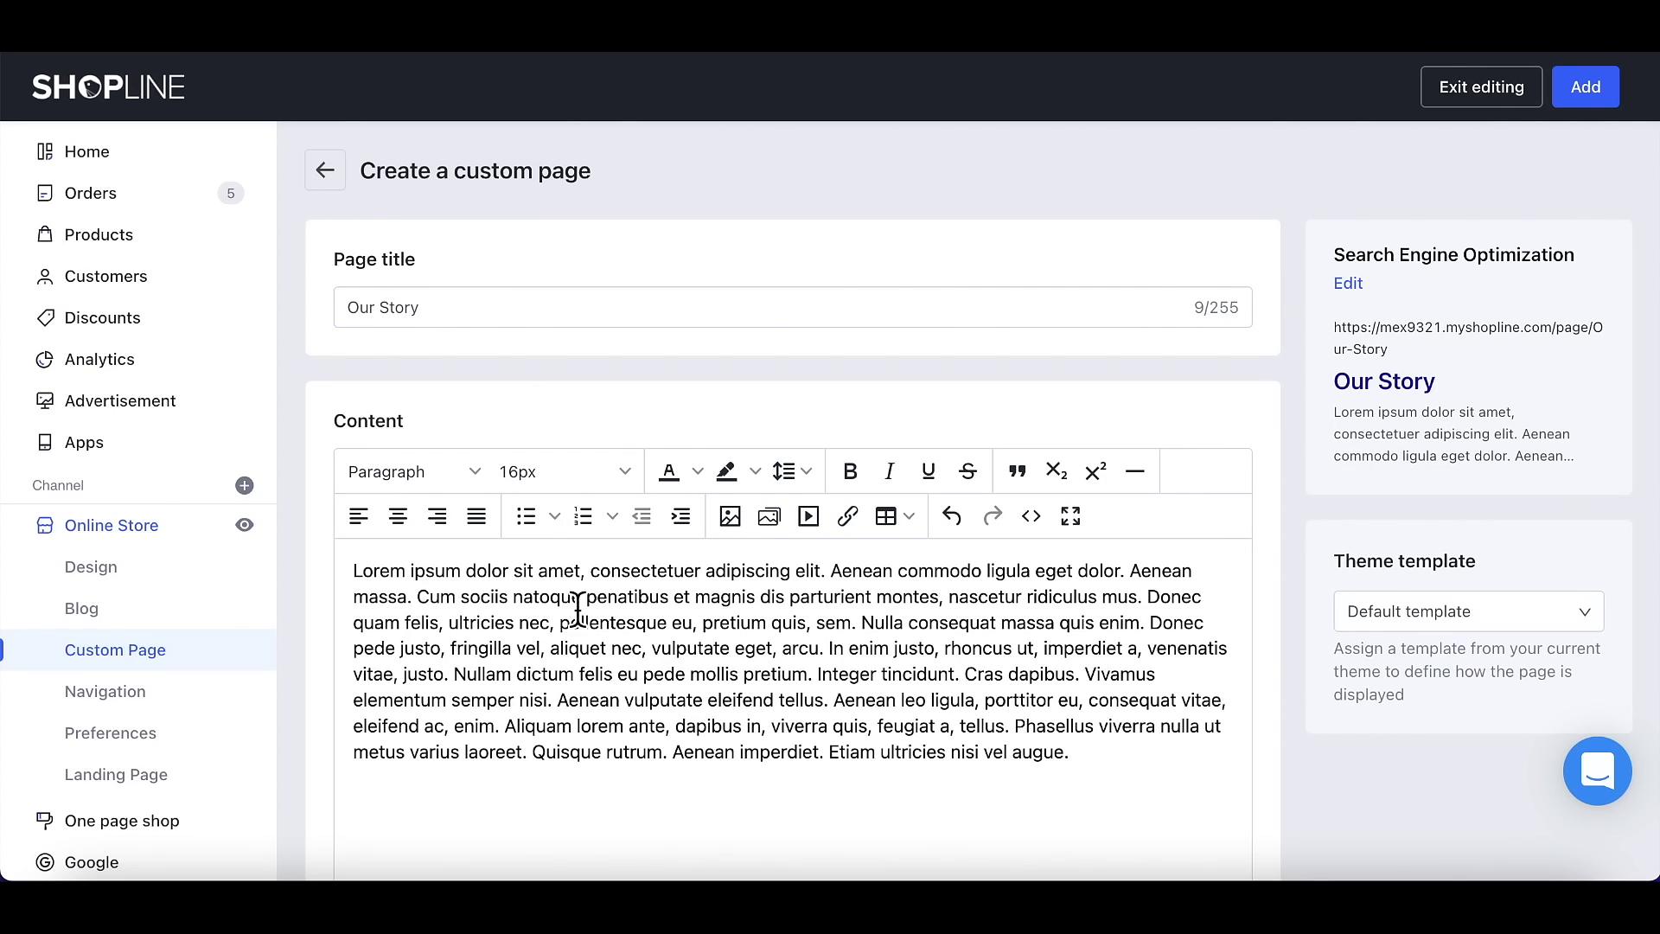
pyautogui.click(766, 516)
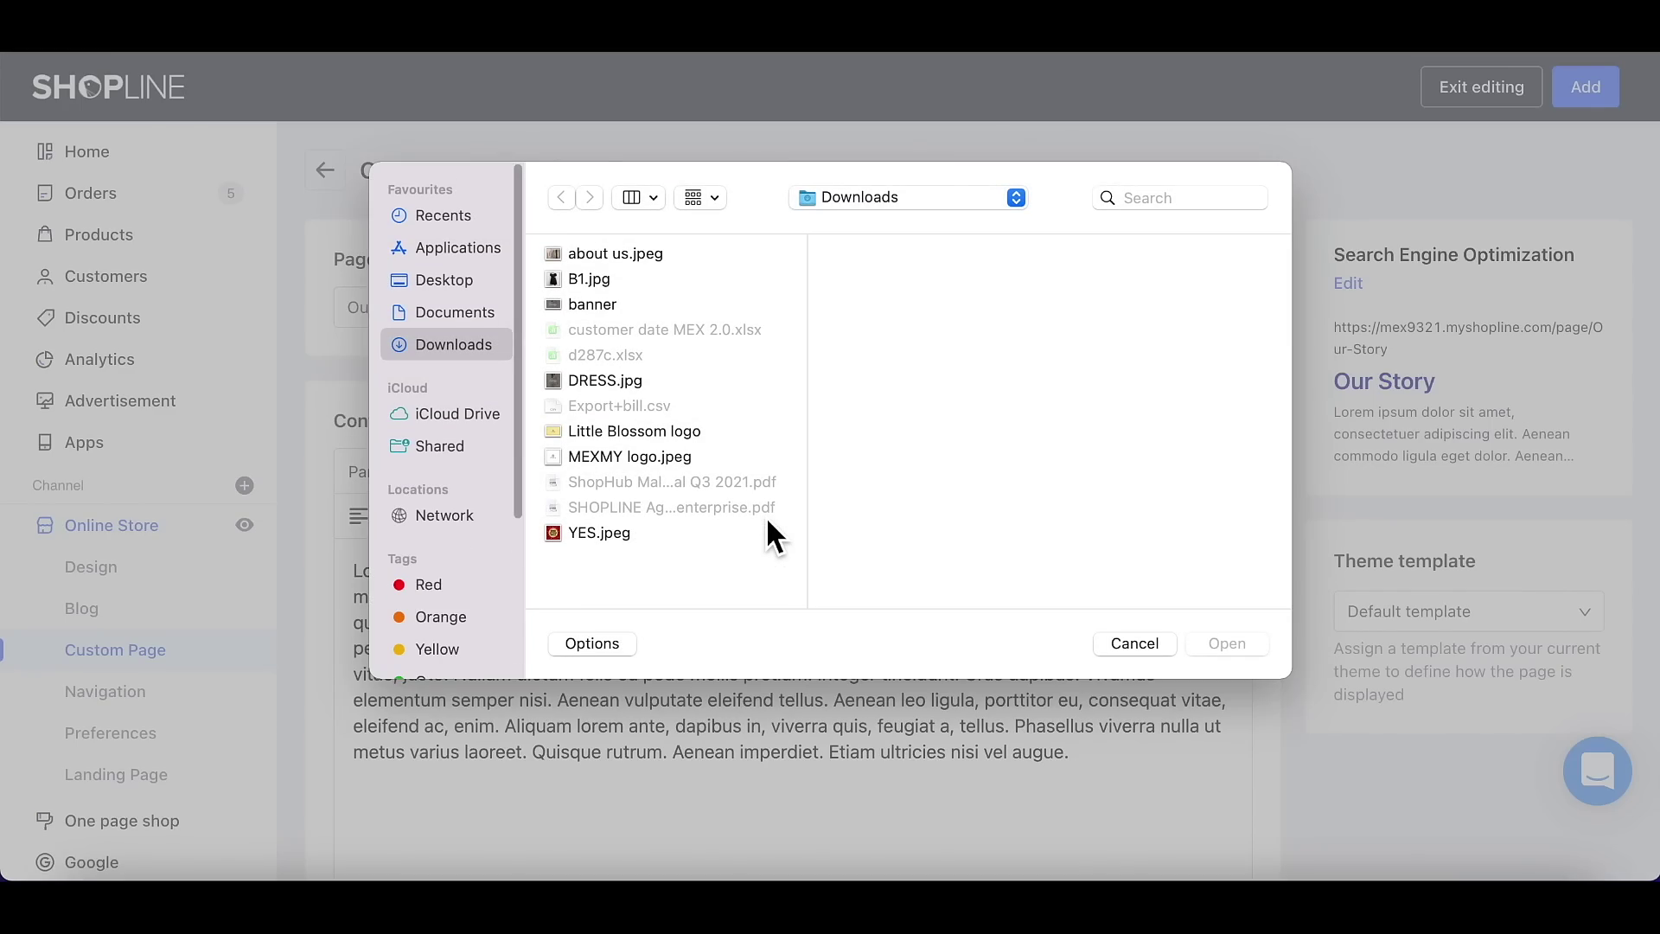
pyautogui.click(626, 256)
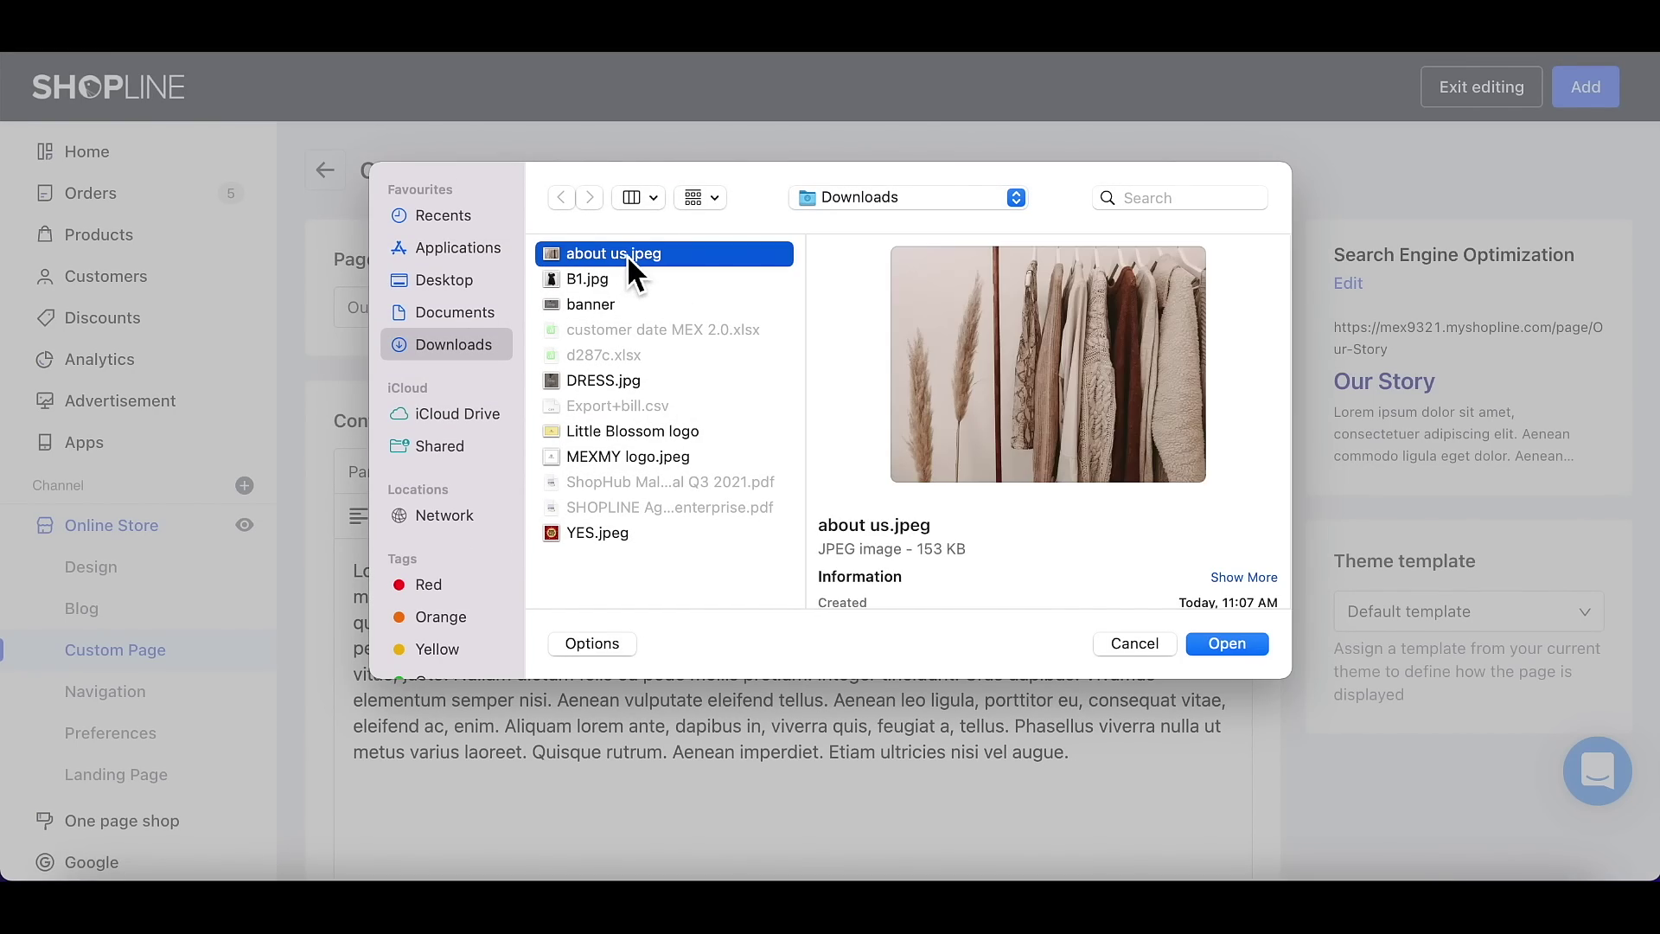
pyautogui.click(1224, 643)
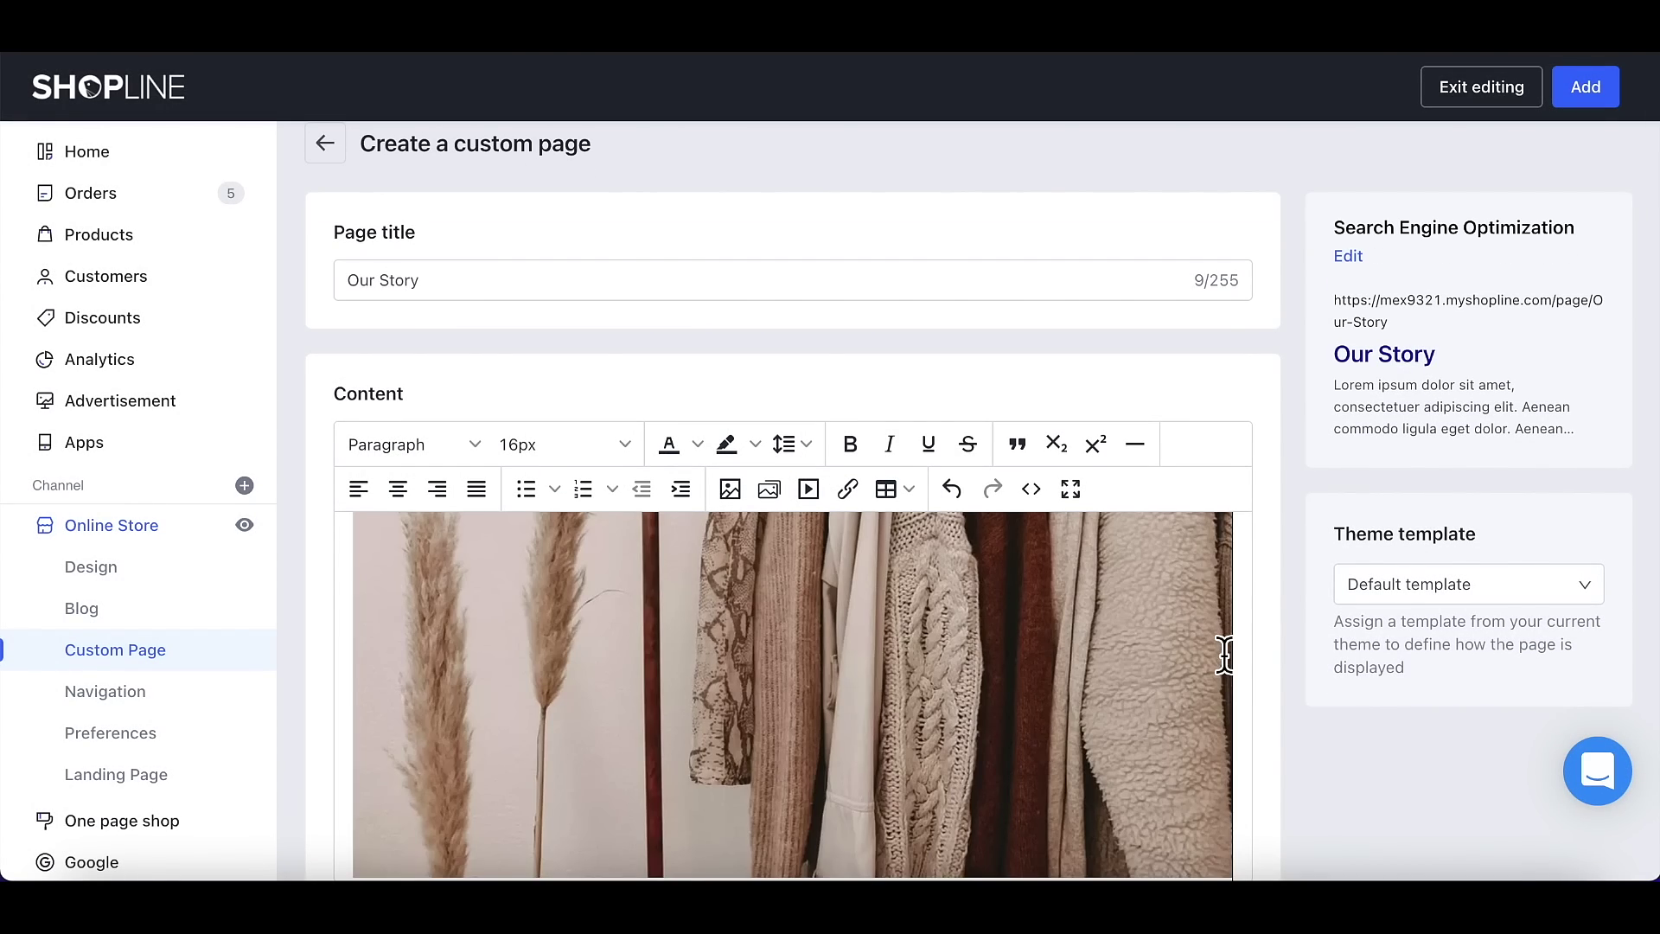
pyautogui.scroll(5, 1223, 655)
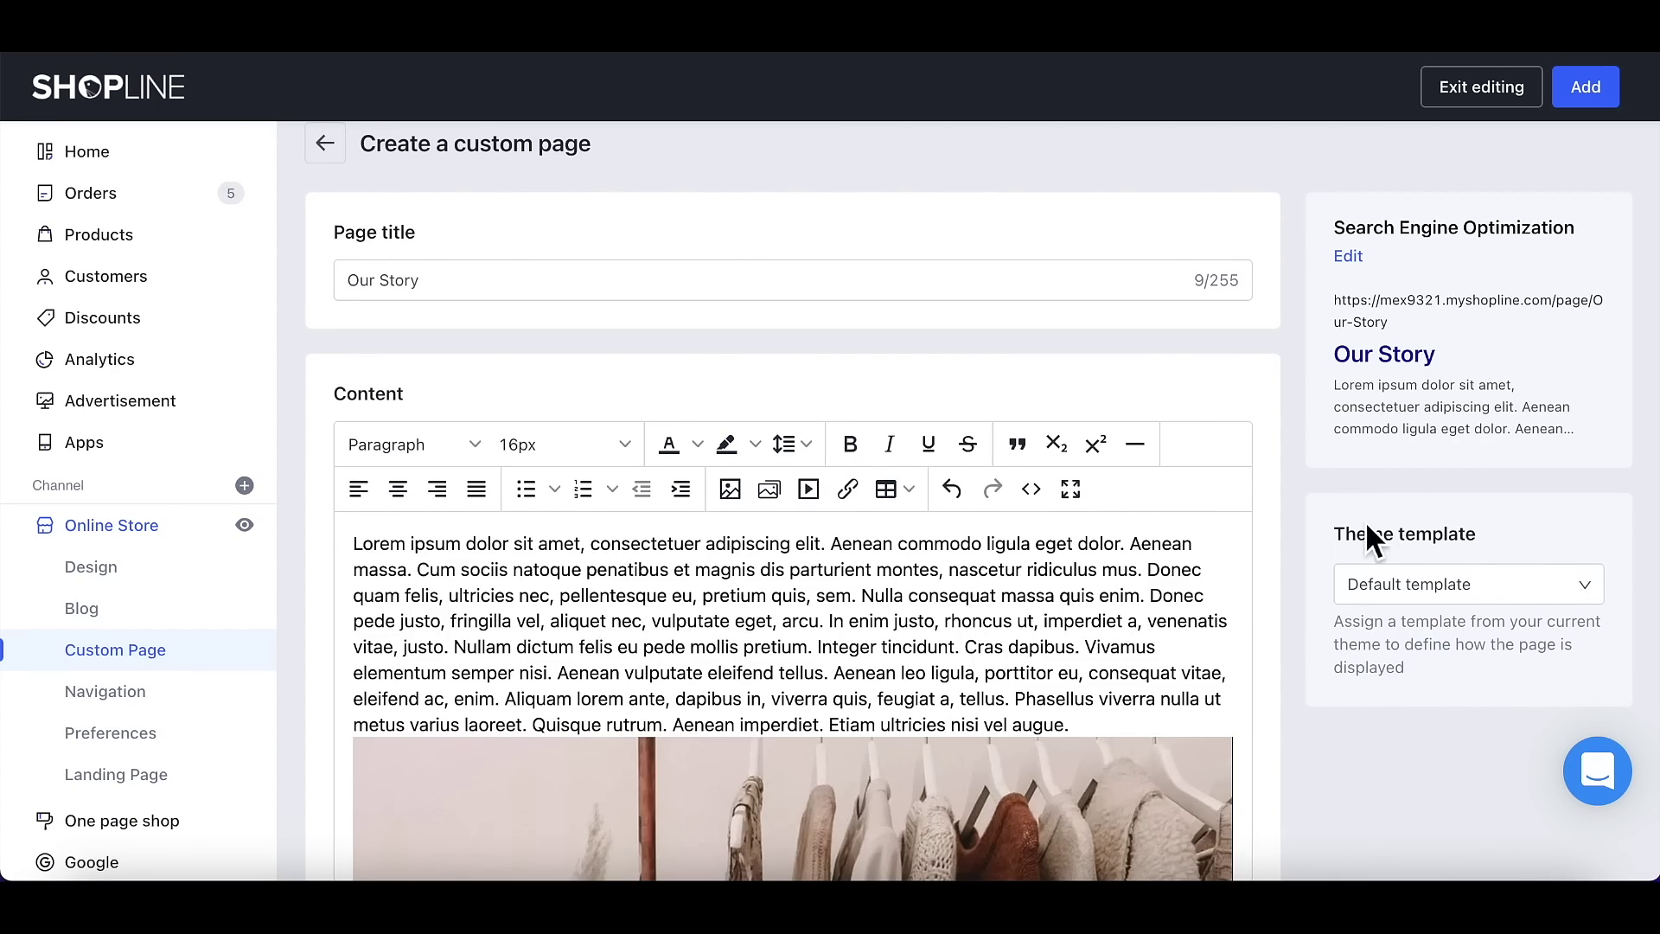
# Step: Check the Our Story page's search engine settings, then review the page's text and photo
pyautogui.click(1352, 259)
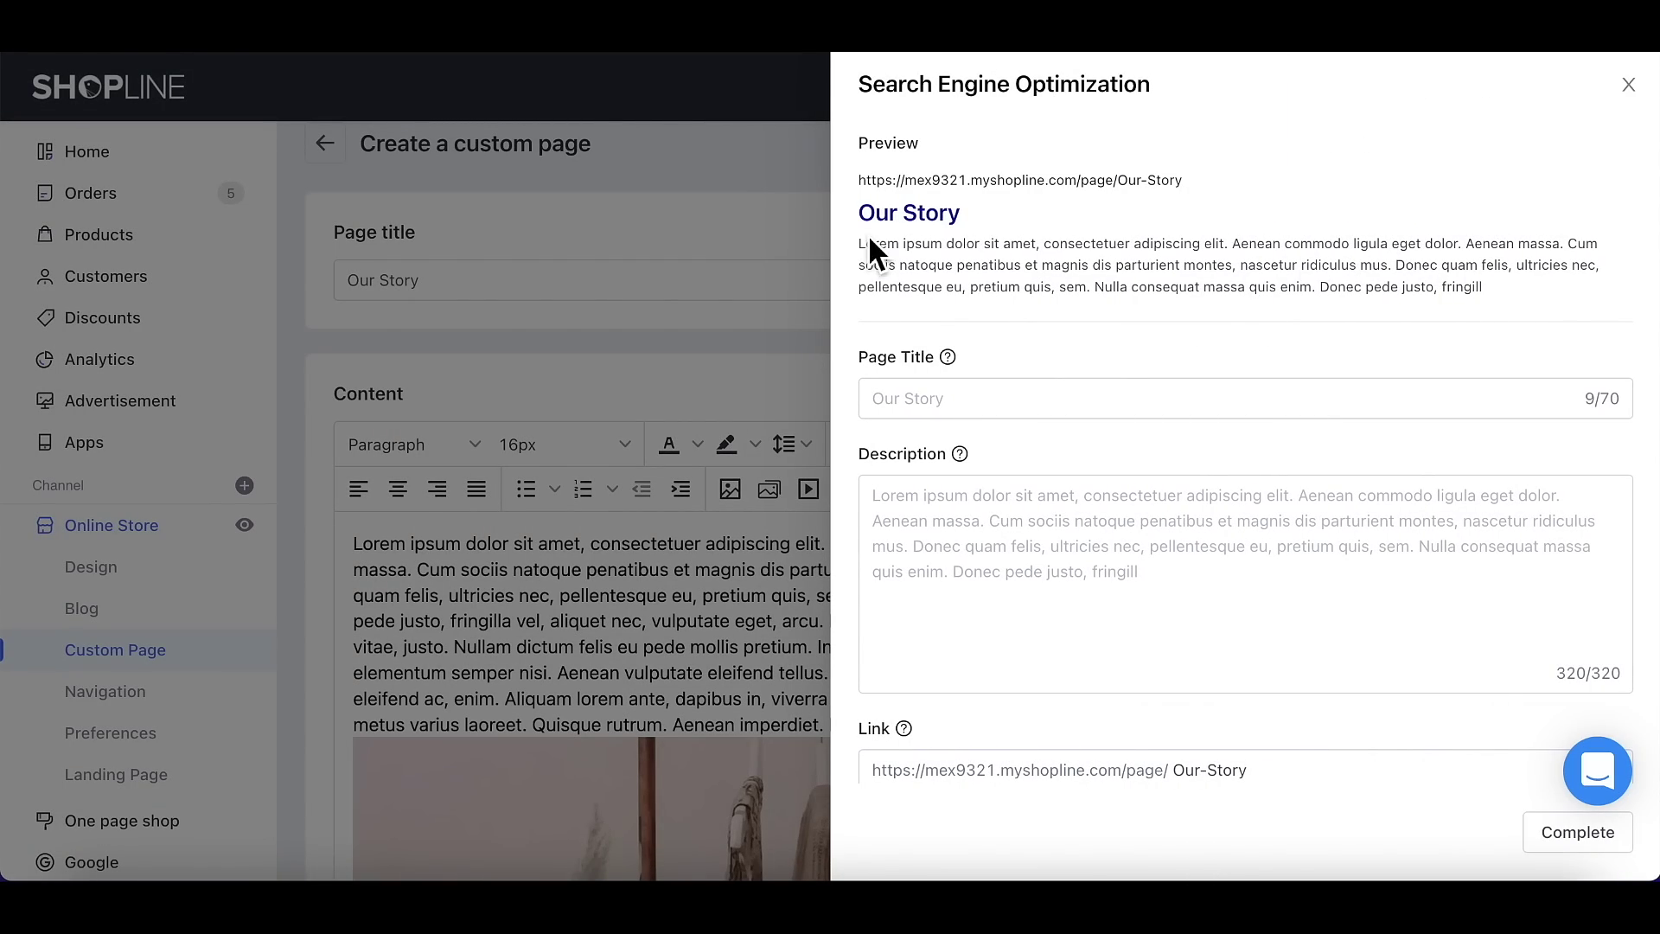
pyautogui.click(794, 221)
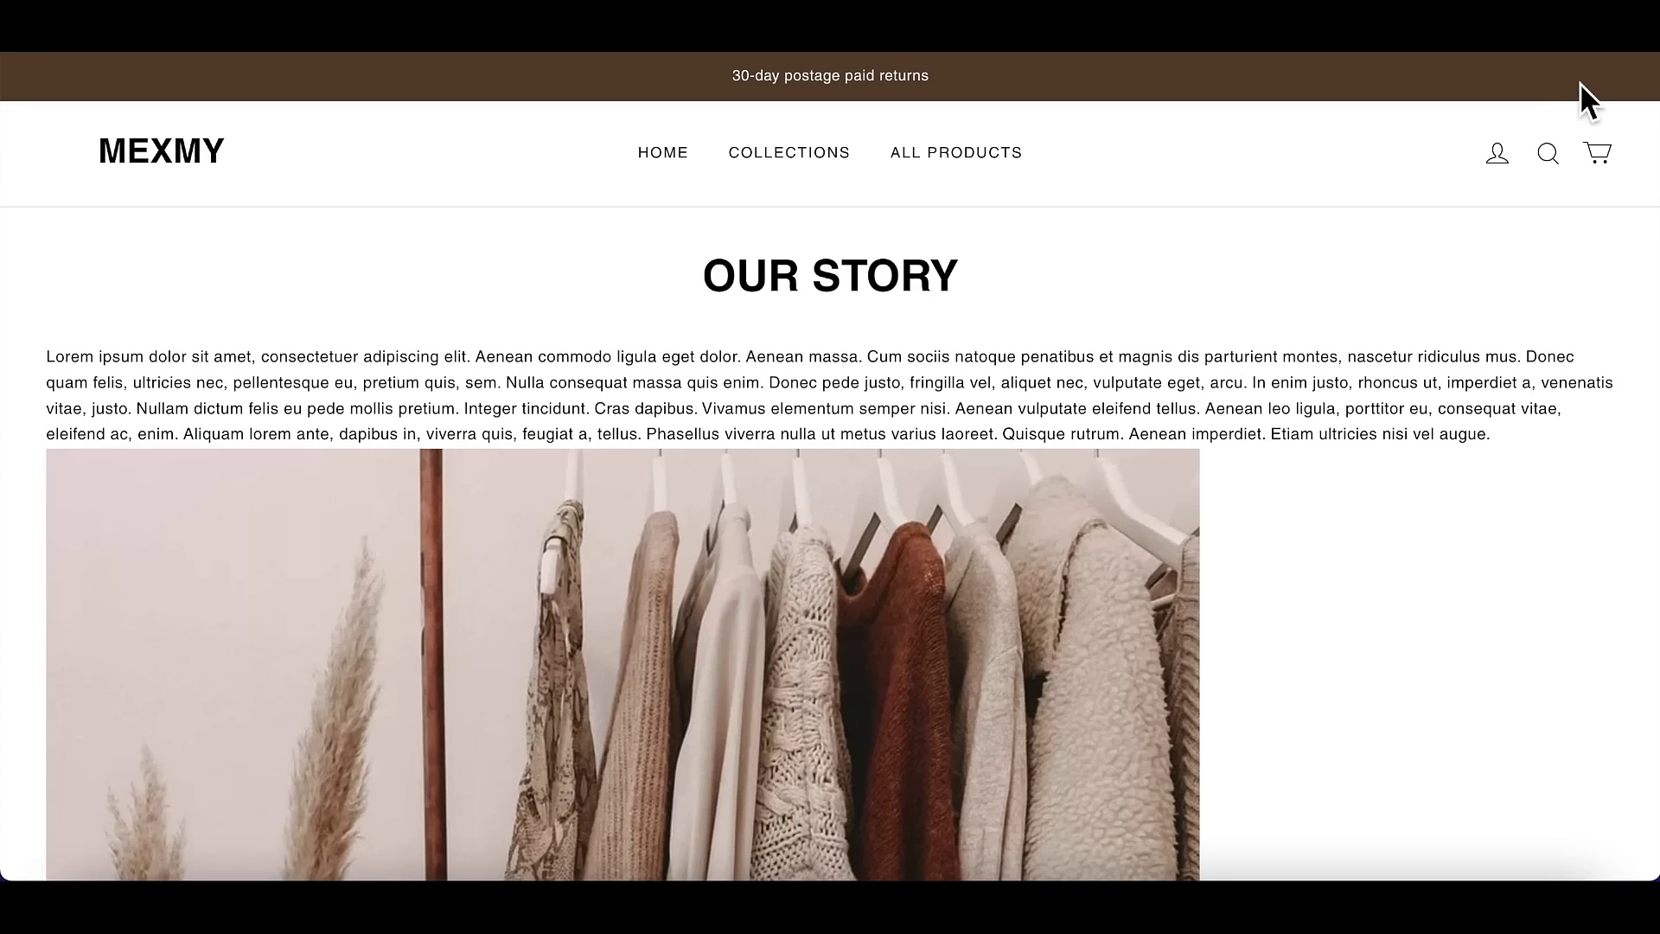
pyautogui.scroll(-5, 1407, 327)
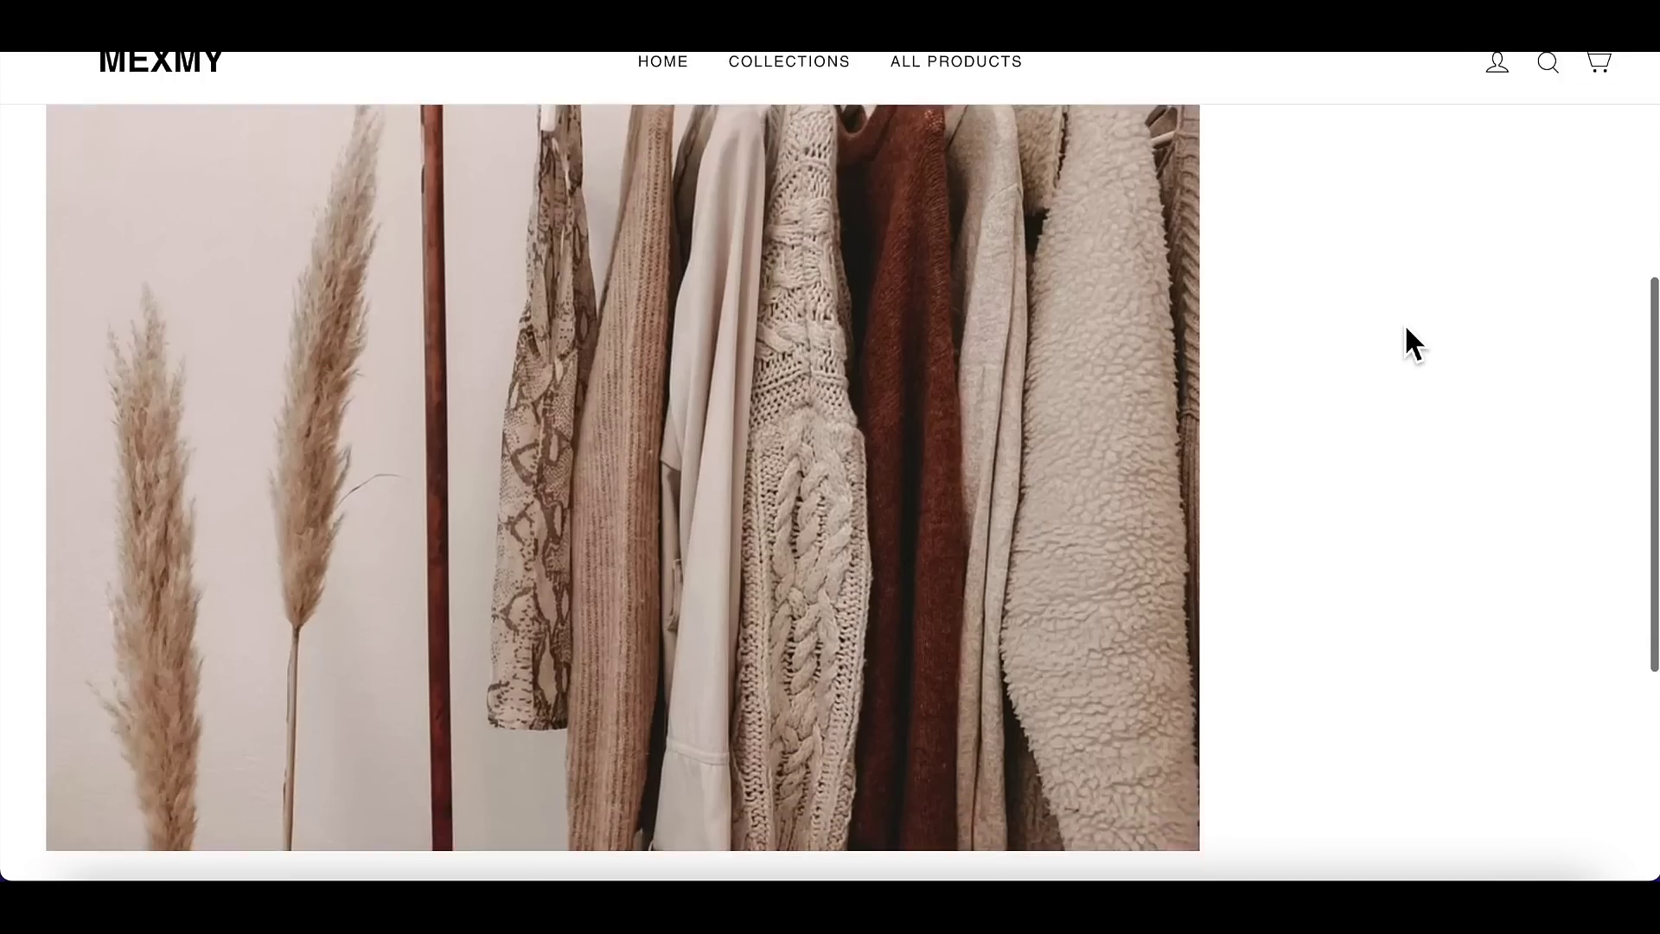
pyautogui.scroll(5, 1406, 327)
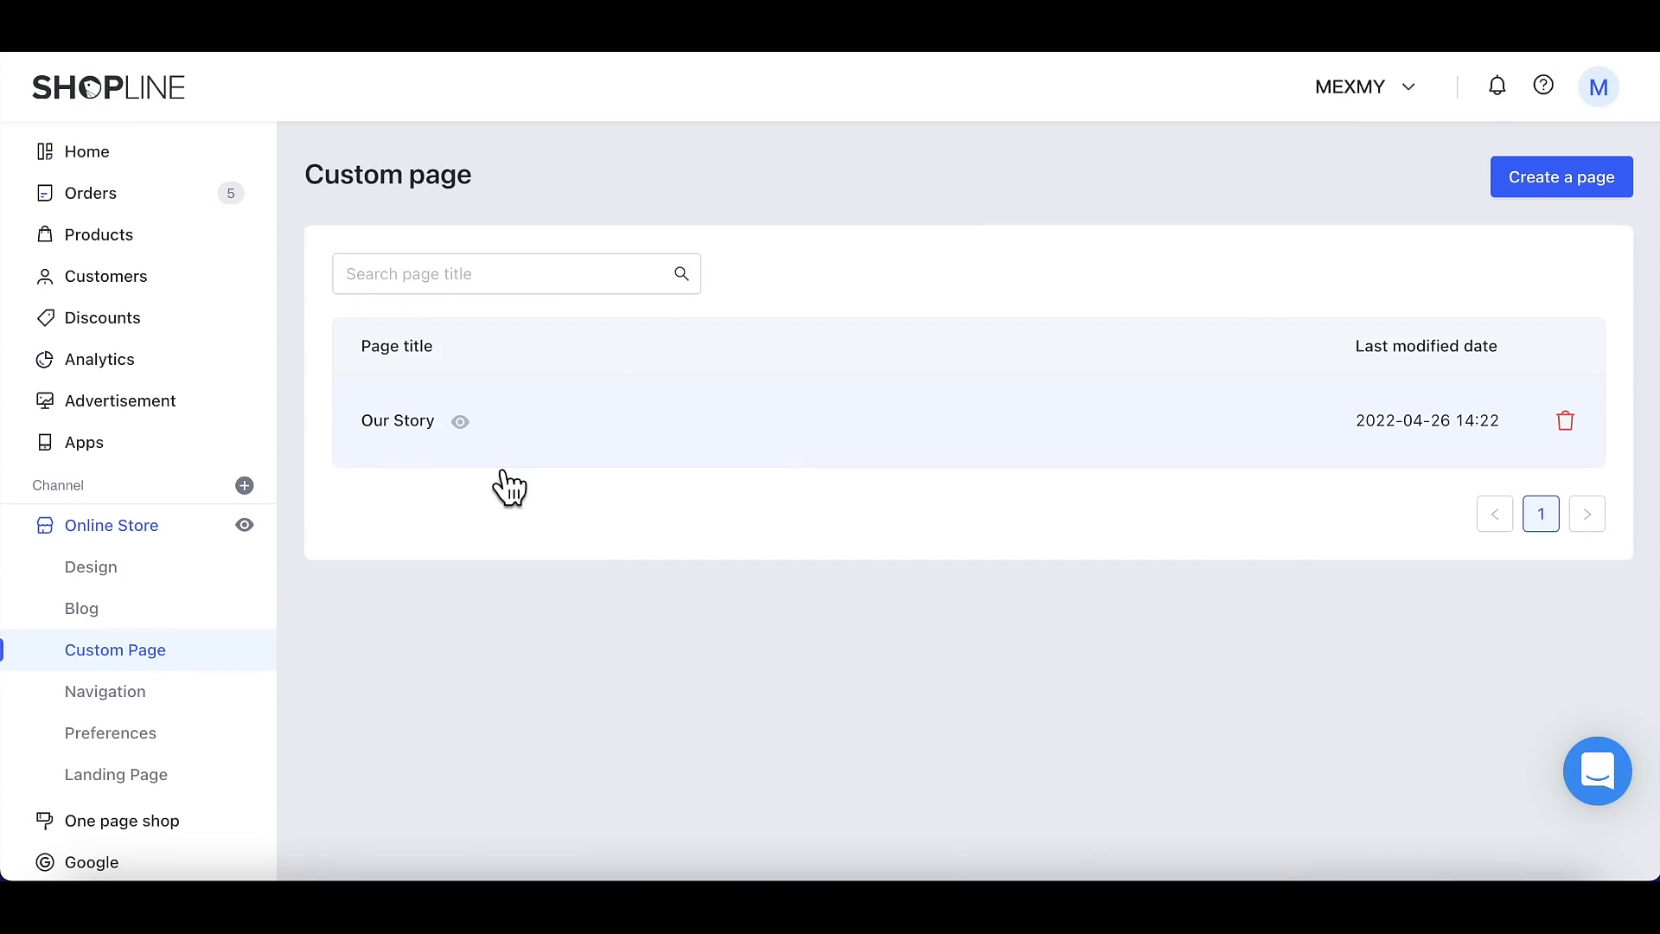
# Step: Create a new landing page titled 'Landing page' from the sale template
pyautogui.click(177, 800)
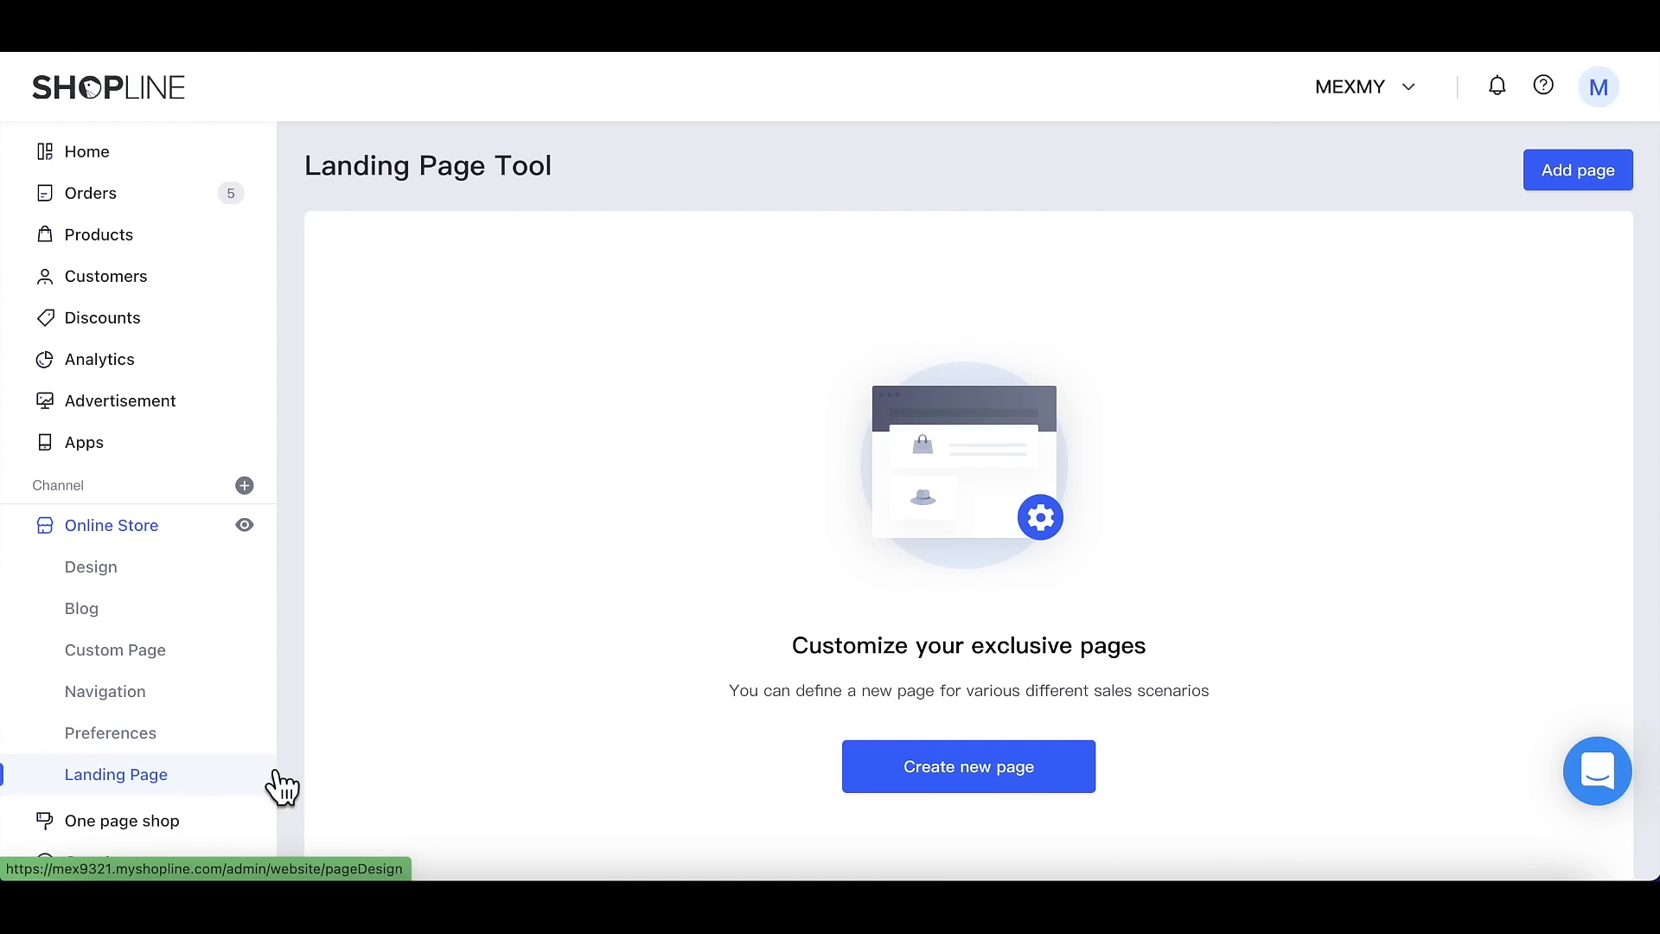
pyautogui.click(919, 787)
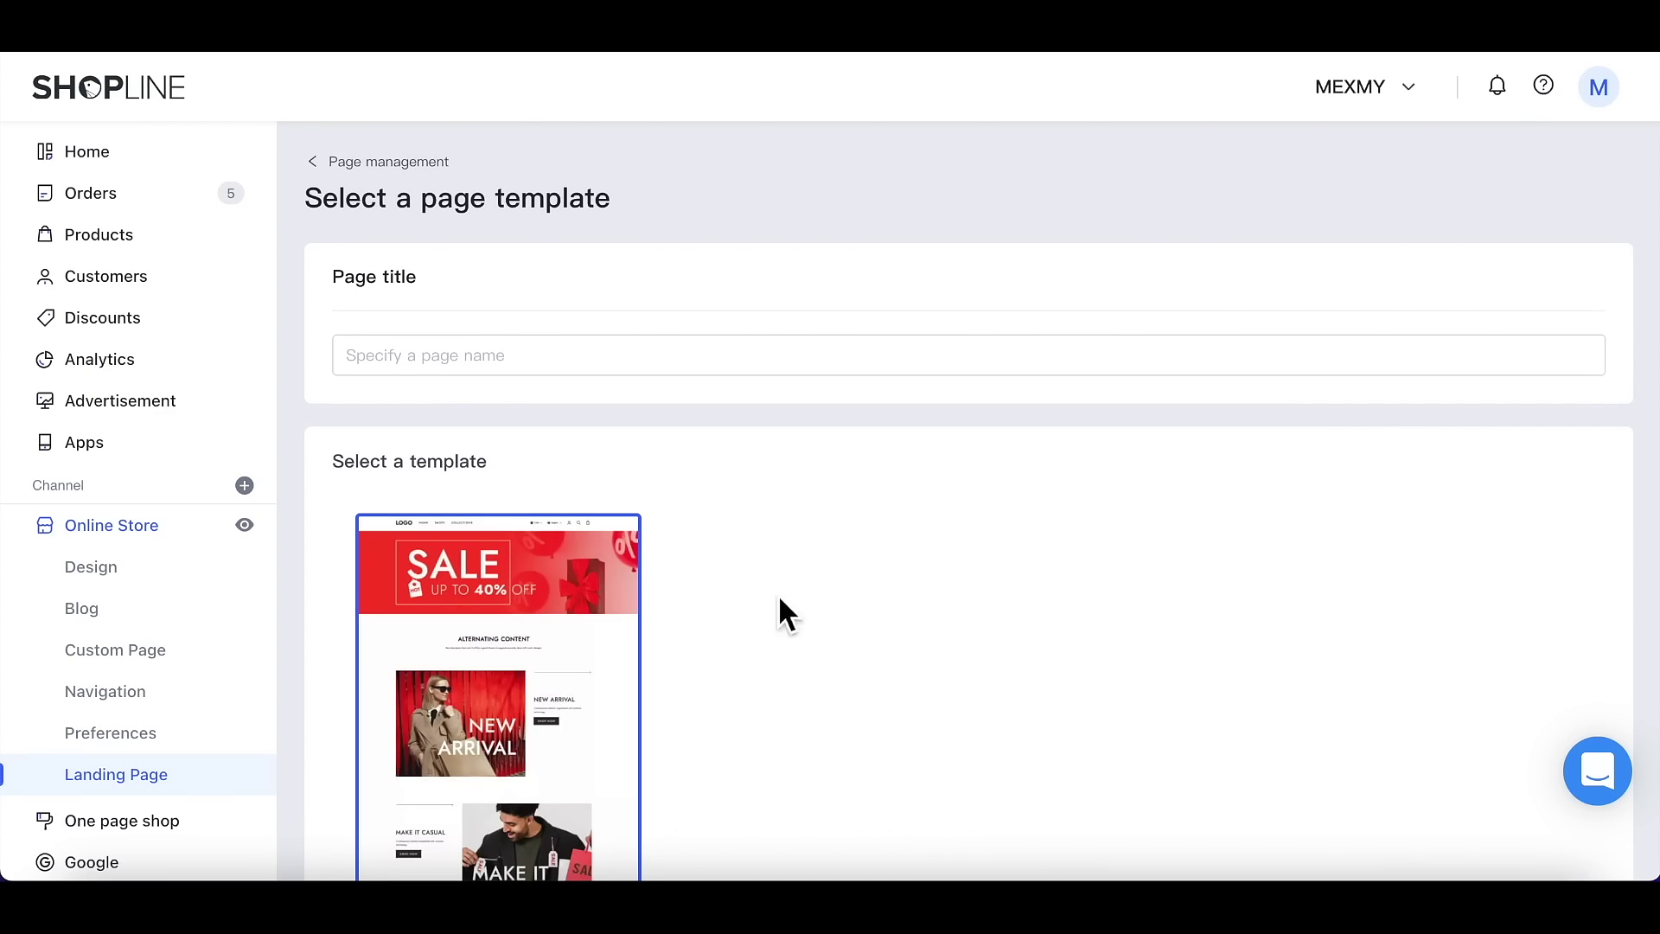
pyautogui.click(589, 363)
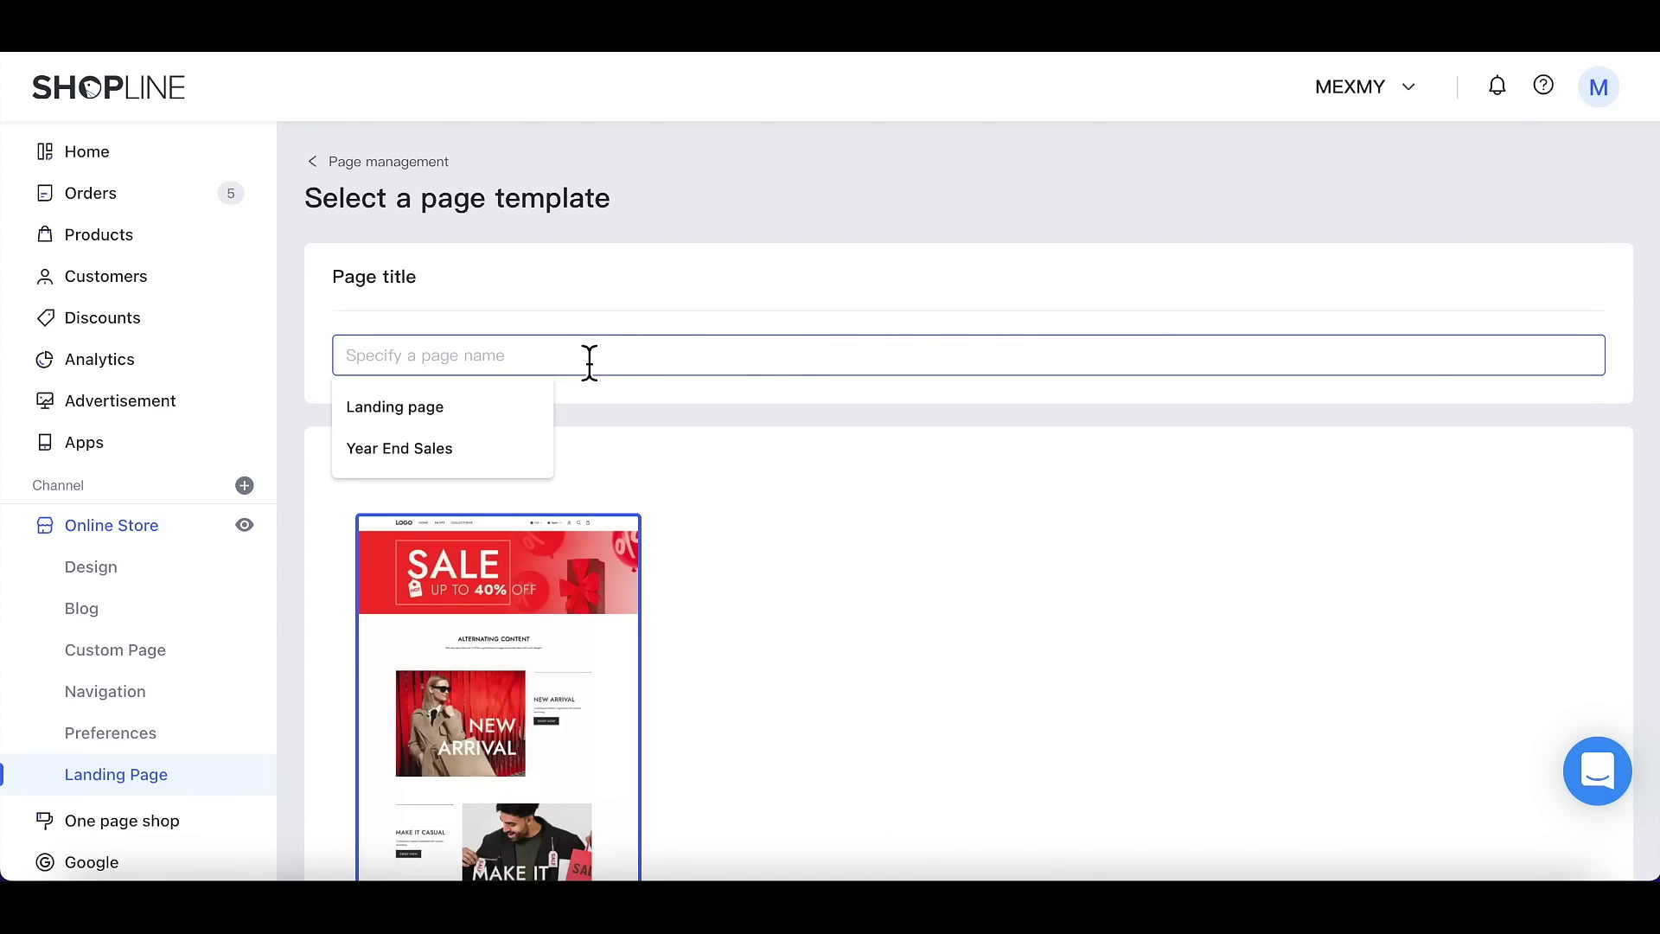
pyautogui.click(476, 408)
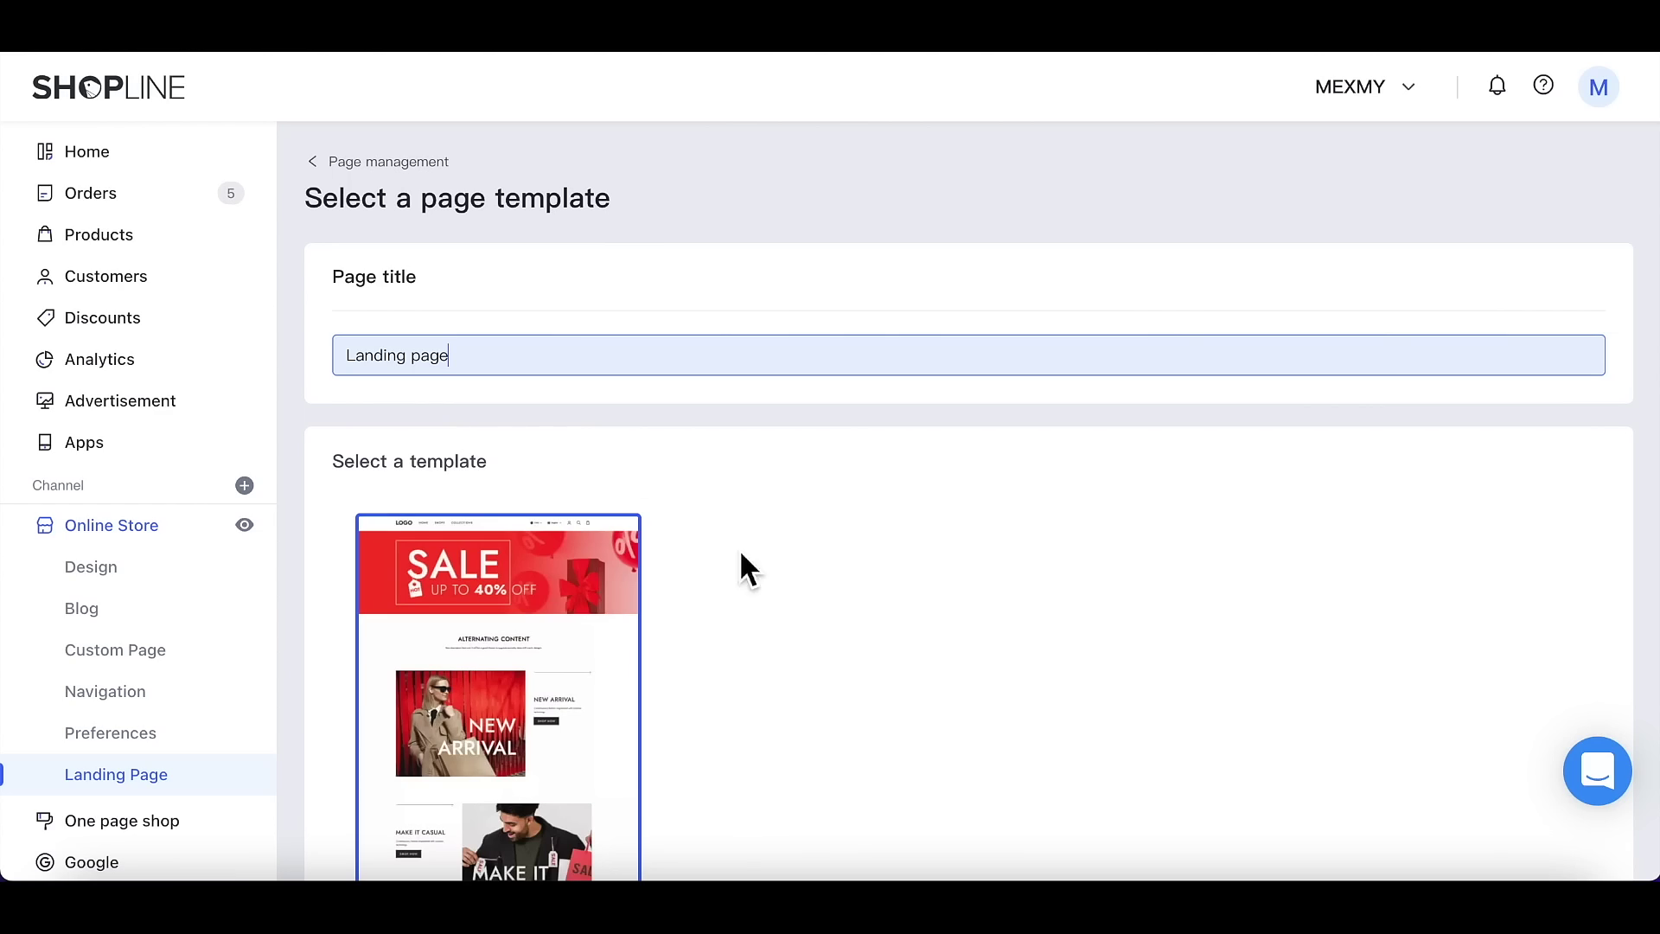
pyautogui.click(605, 688)
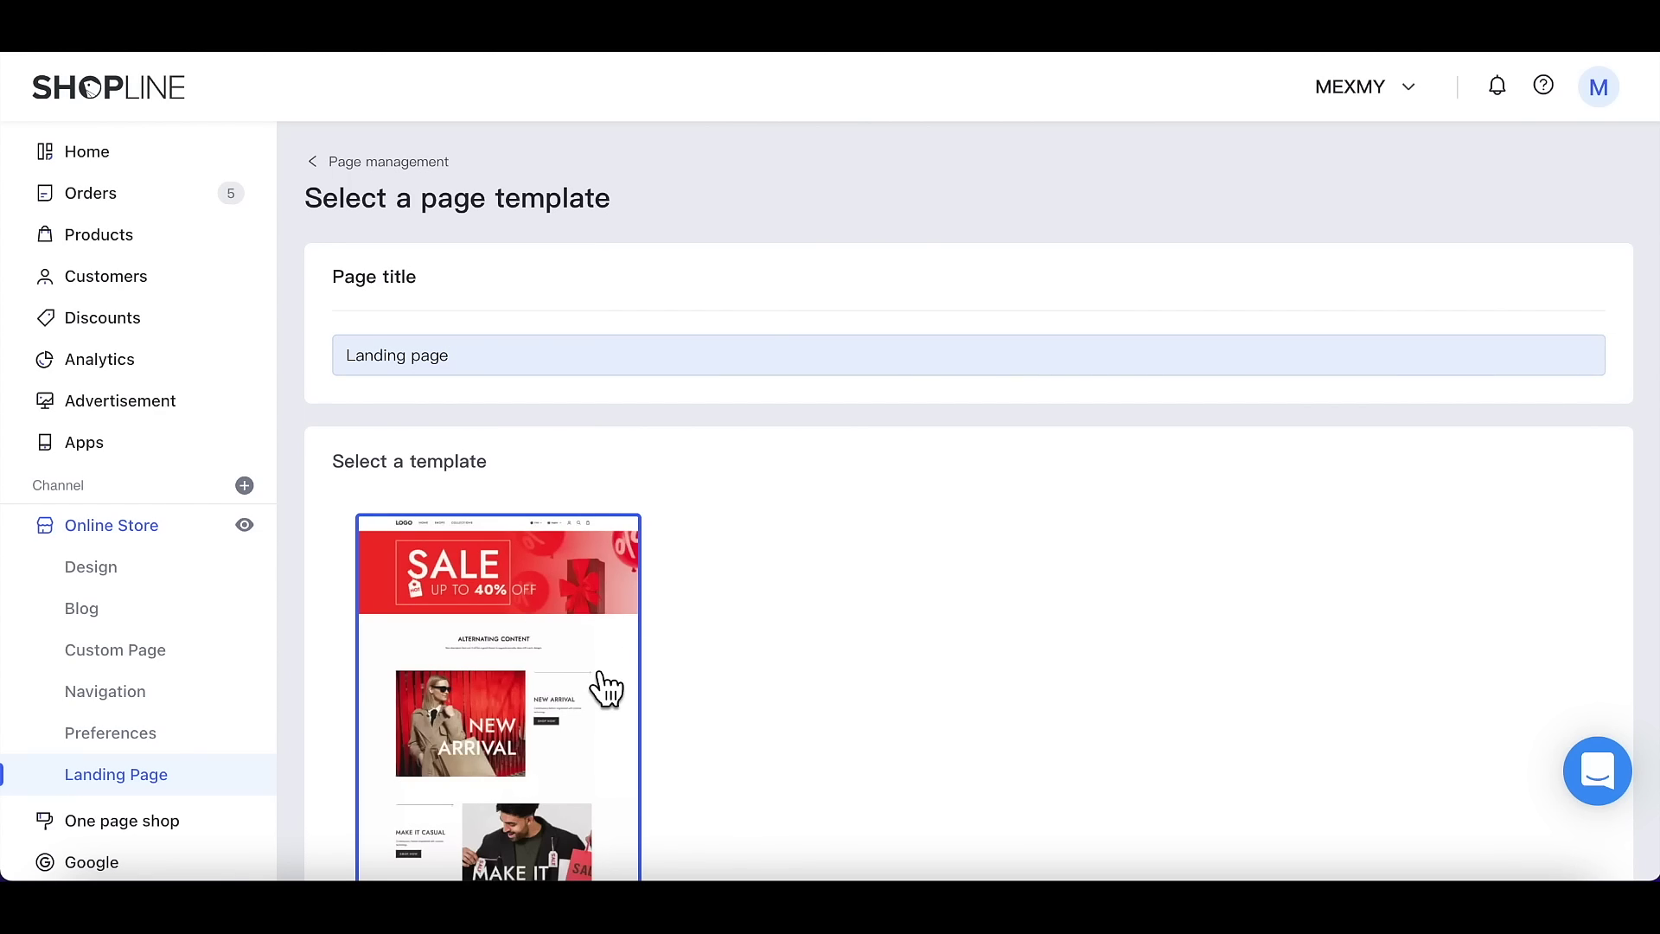
pyautogui.scroll(-1, 856, 699)
pyautogui.scroll(-3, 857, 699)
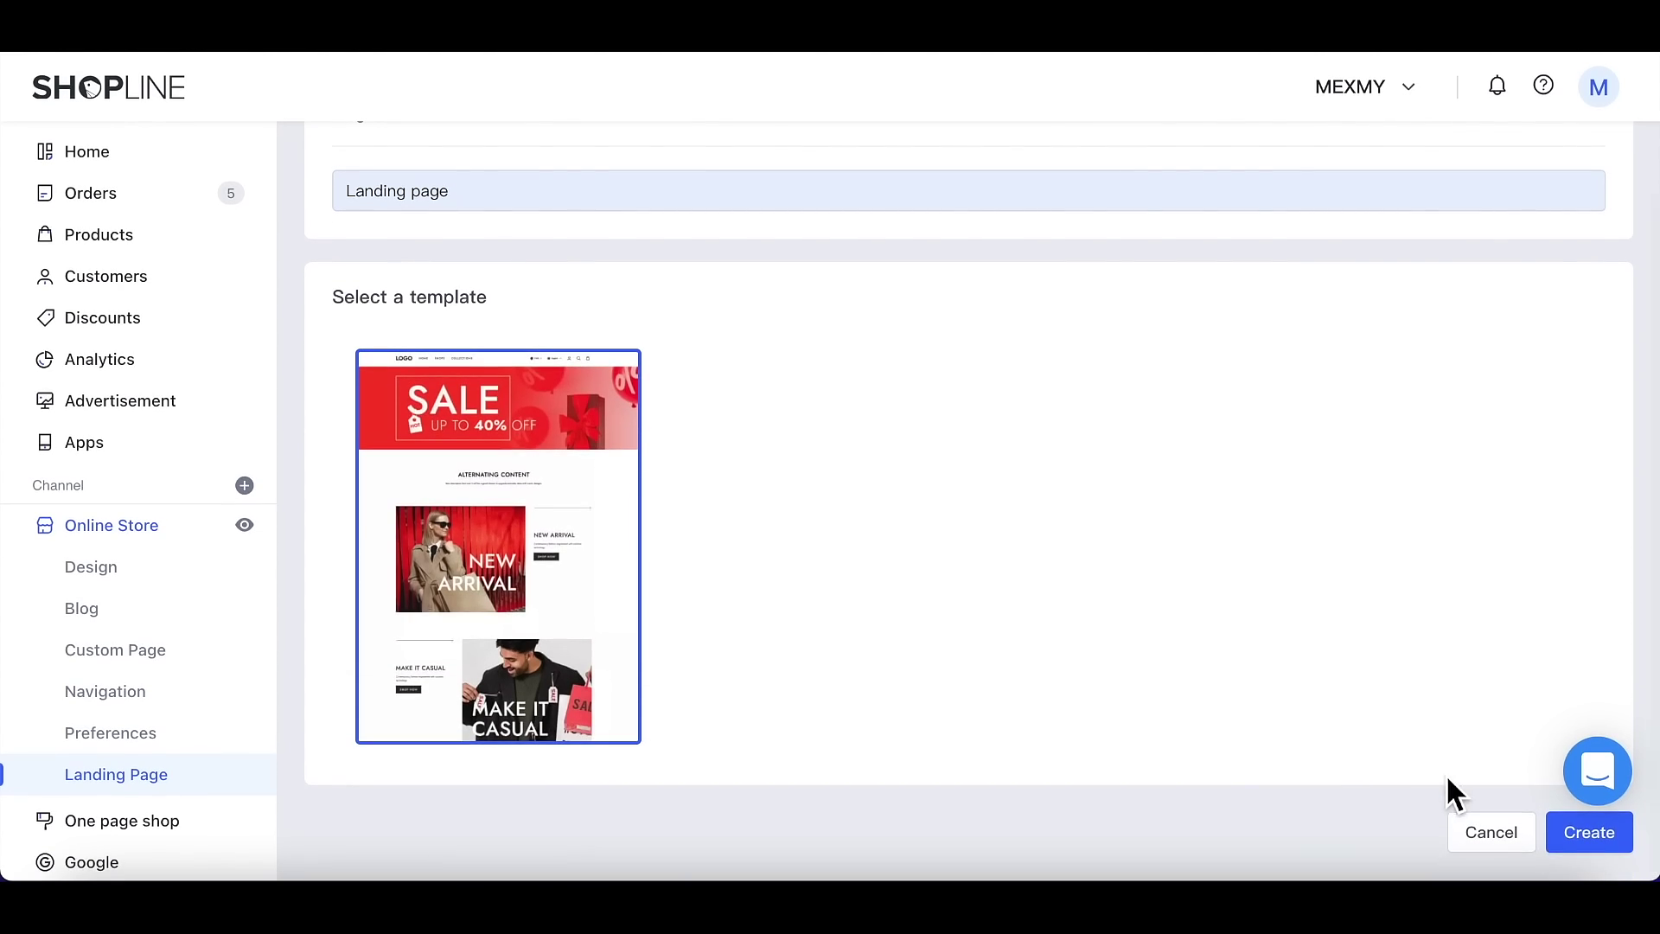
pyautogui.click(1586, 845)
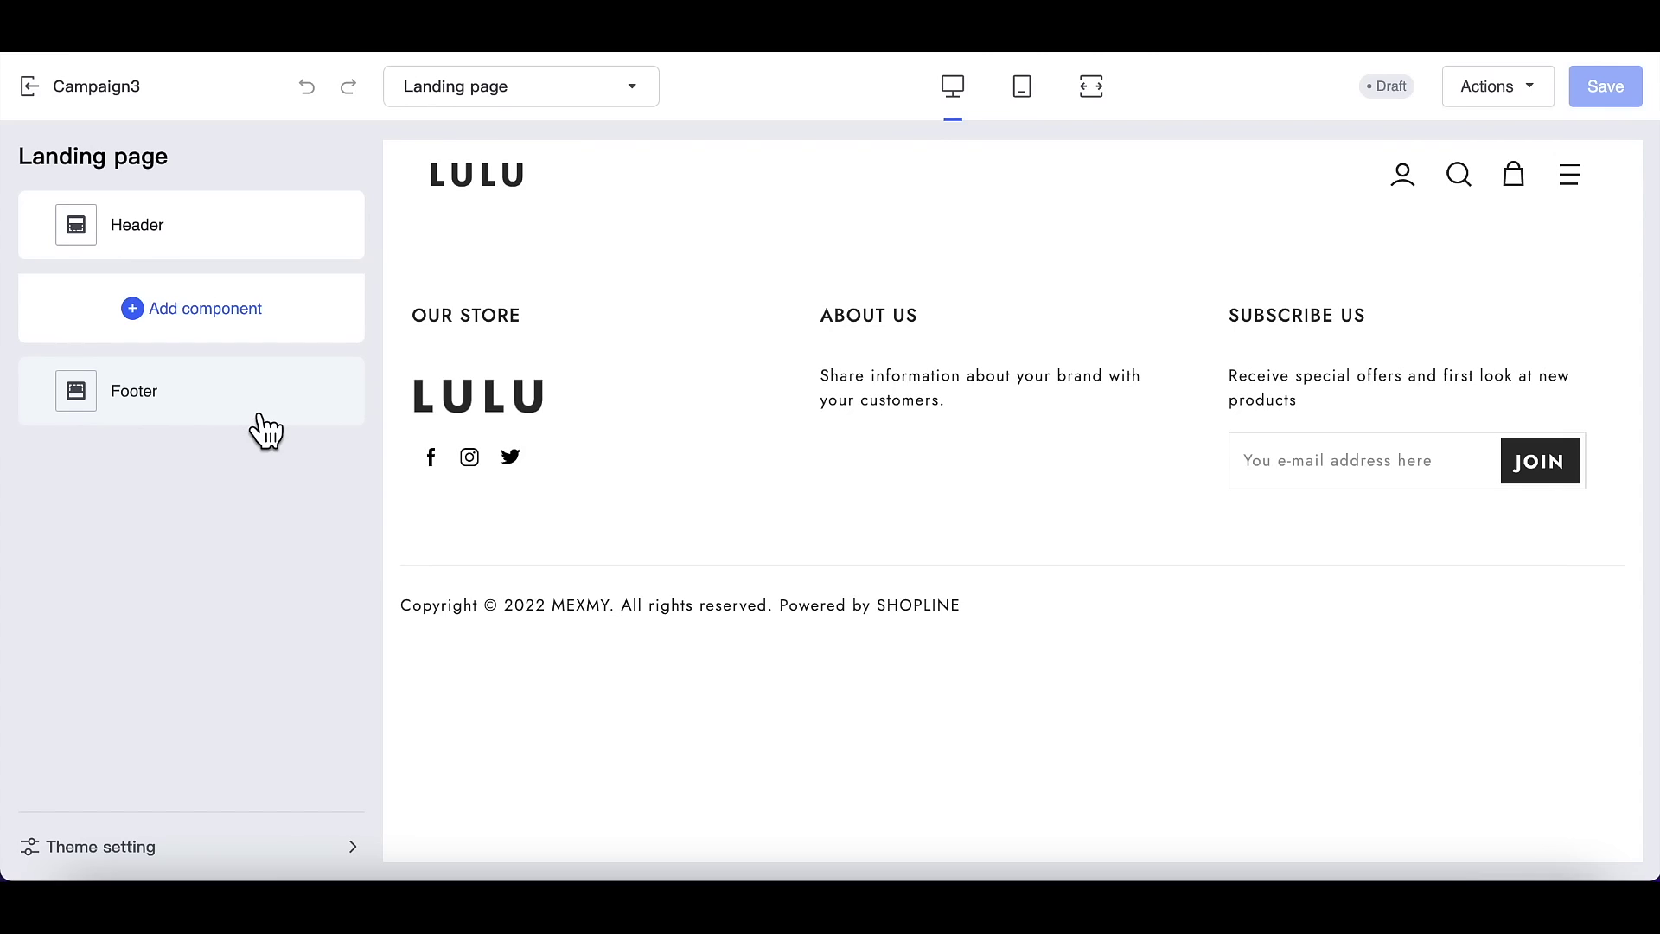
# Step: Open the component library in the landing page editor
pyautogui.click(224, 334)
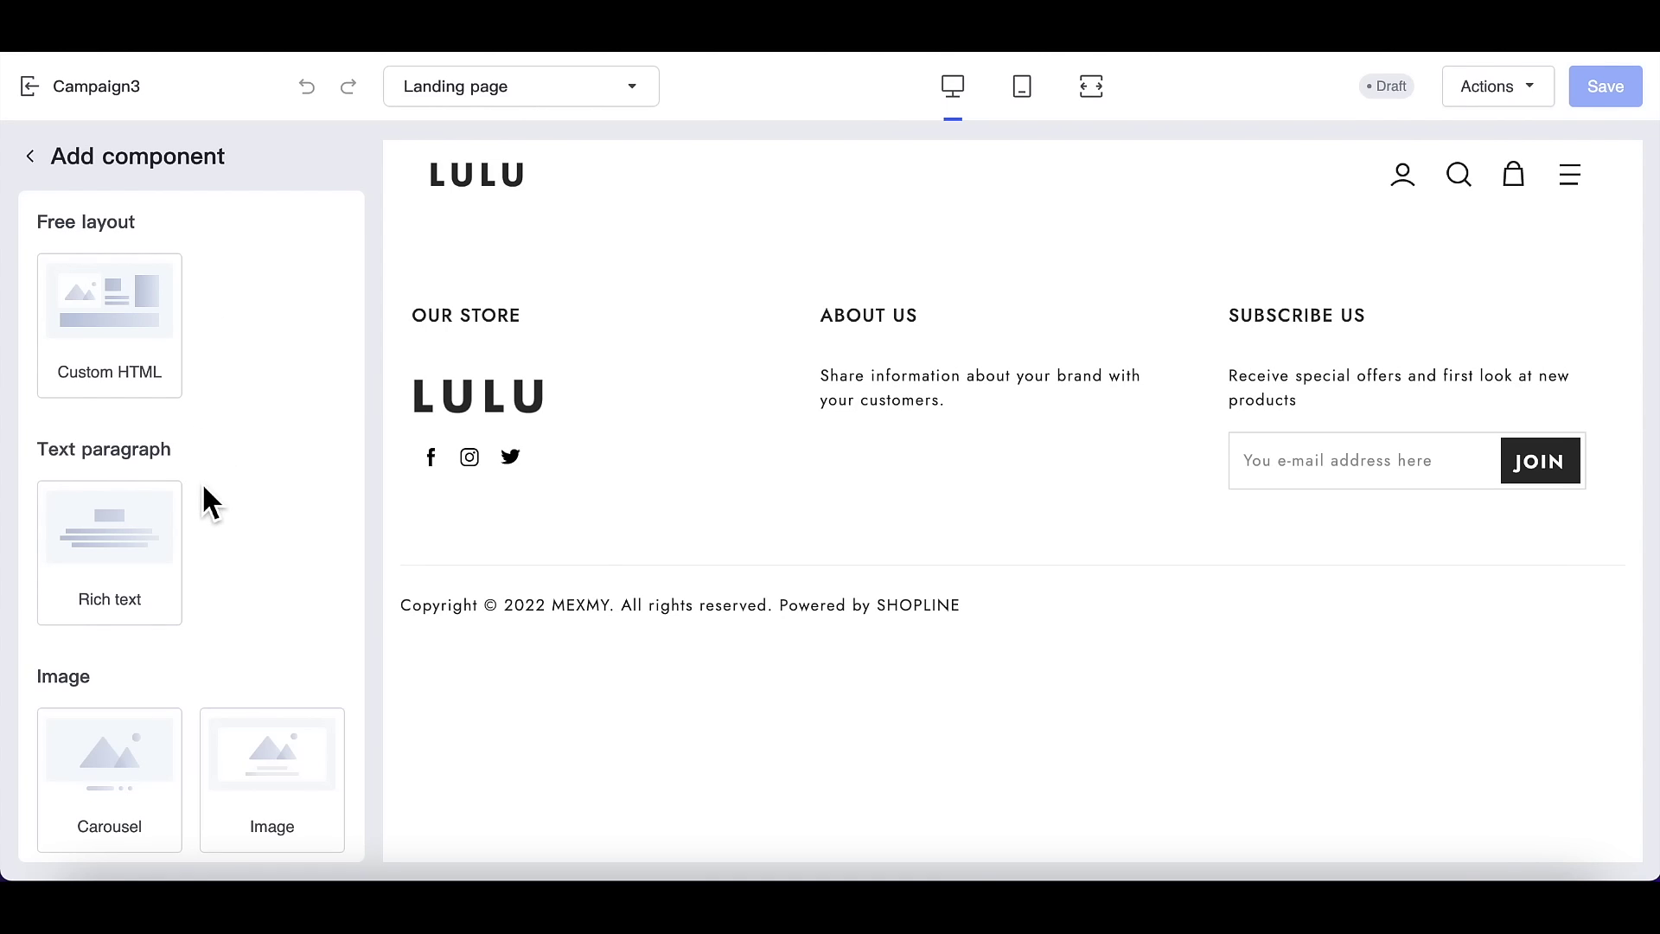
# Step: Add a Rich text component and replace its placeholder with the Lorem ipsum paragraph
pyautogui.click(163, 543)
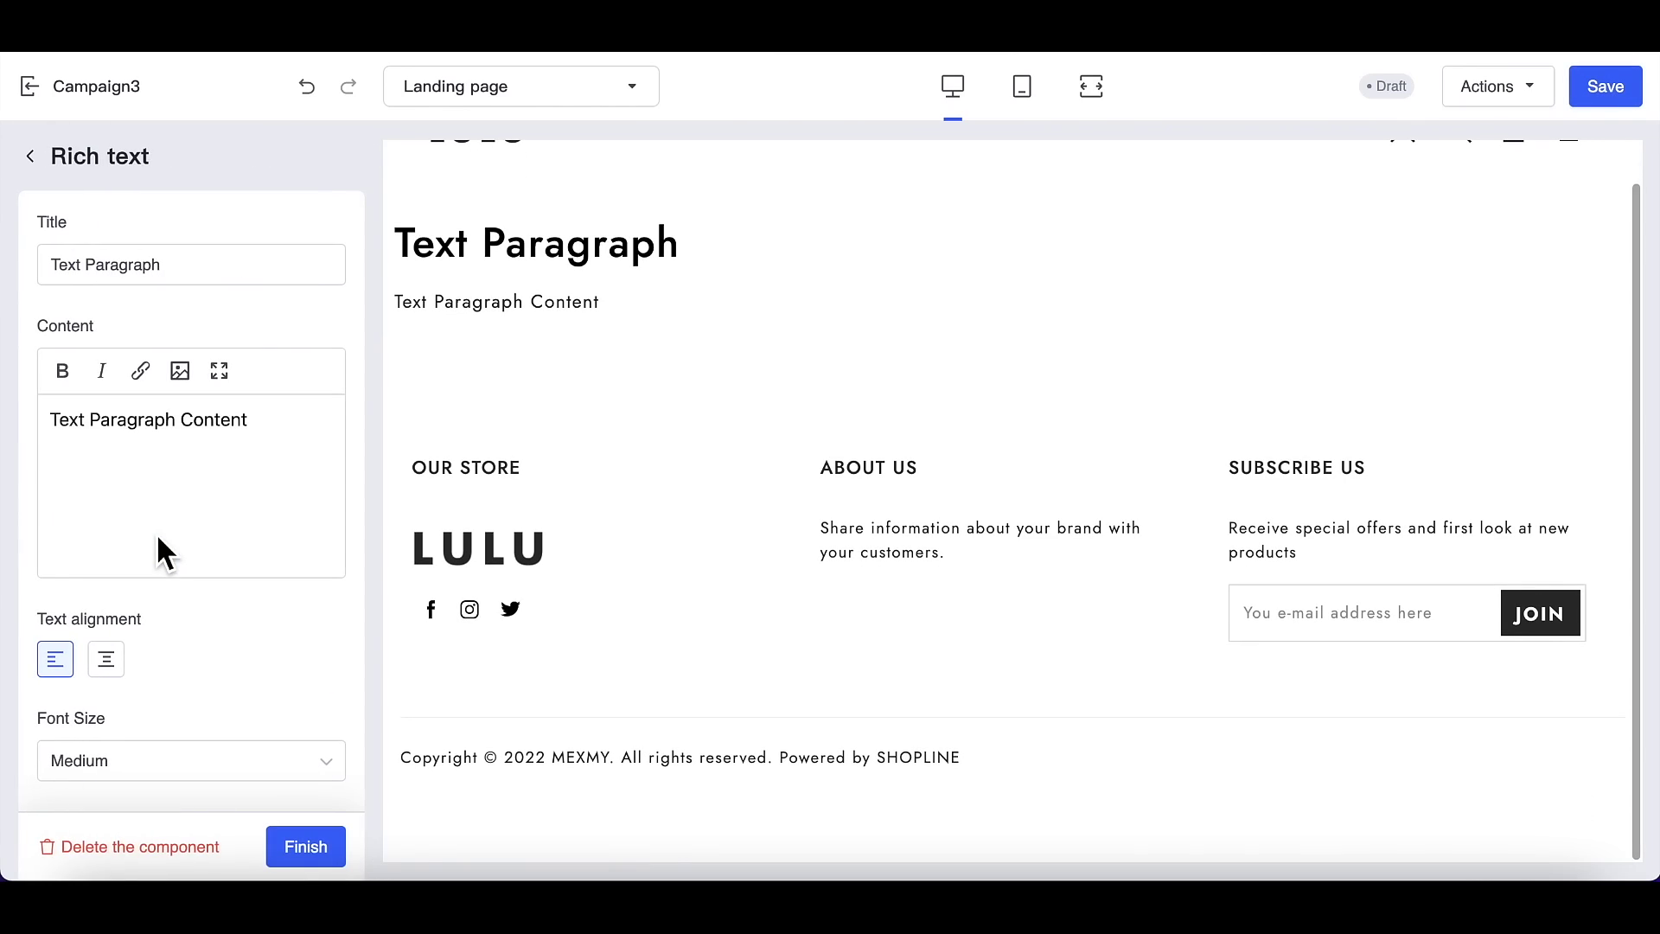
pyautogui.tripleClick(211, 420)
pyautogui.press('BackSpace')
pyautogui.write('Lorem ipsum dolor sit amet, consectetuer adipiscing elit. Aenean commodo ligula eget dolor. Aenean massa. Cum sociis natoque penatibus et magnis dis parturient montes, nascetur ridiculus mus. Donec quam felis, ultricies nec, pellentesque eu, pretium quis, sem. Nulla consequat massa quis enim. Donec pede justo, fringilla vel, aliquet nec, vulputate eget, arcu. In enim justo, rhoncus ut, imperdiet a, venenatis vitae, justo. Nullam dictum felis eu pede mollis pretium. Integer tincidunt. Cras dapibus. Vivamus elementum semper nisi. Aenean vulputate eleifend tellus. Aenean leo ligula, porttitor eu, consequat vitae, eleifend ac, enim. Aliquam lorem ante, dapibus in, viverra quis, feugiat a, tellus. Phasellus viverra nulla ut metus varius laoreet. Quisque rutrum. Aenean imperdiet. Etiam ultricies nisi vel augue.')
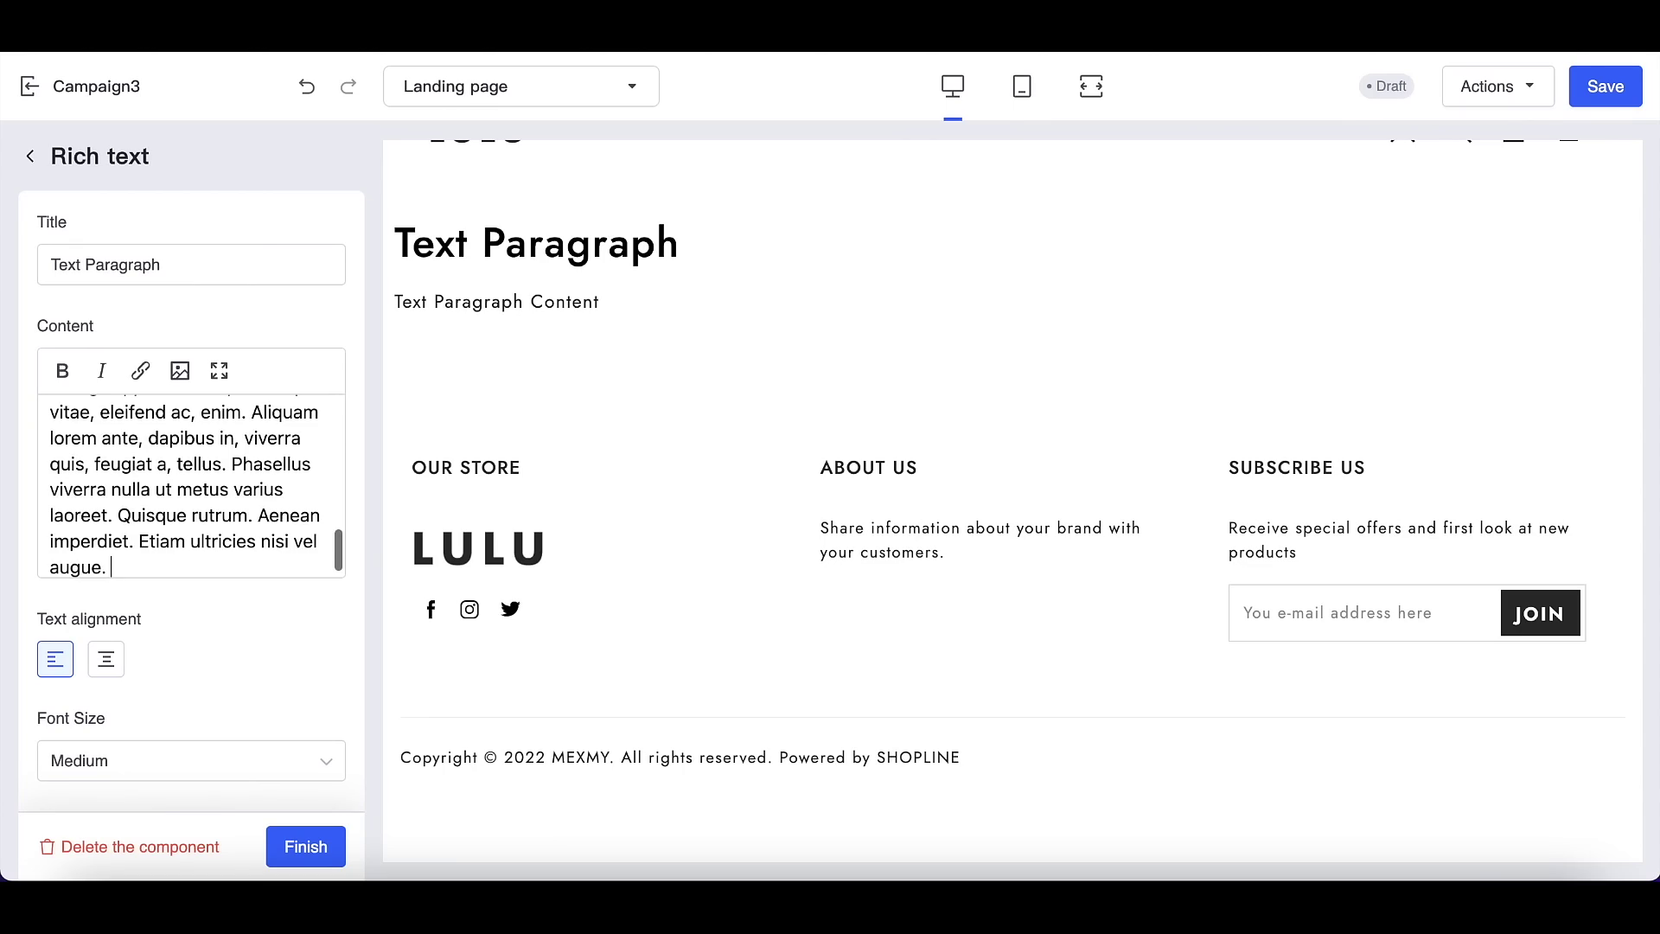
# Step: Retitle the Rich text block 'Year End Sales'
pyautogui.click(140, 275)
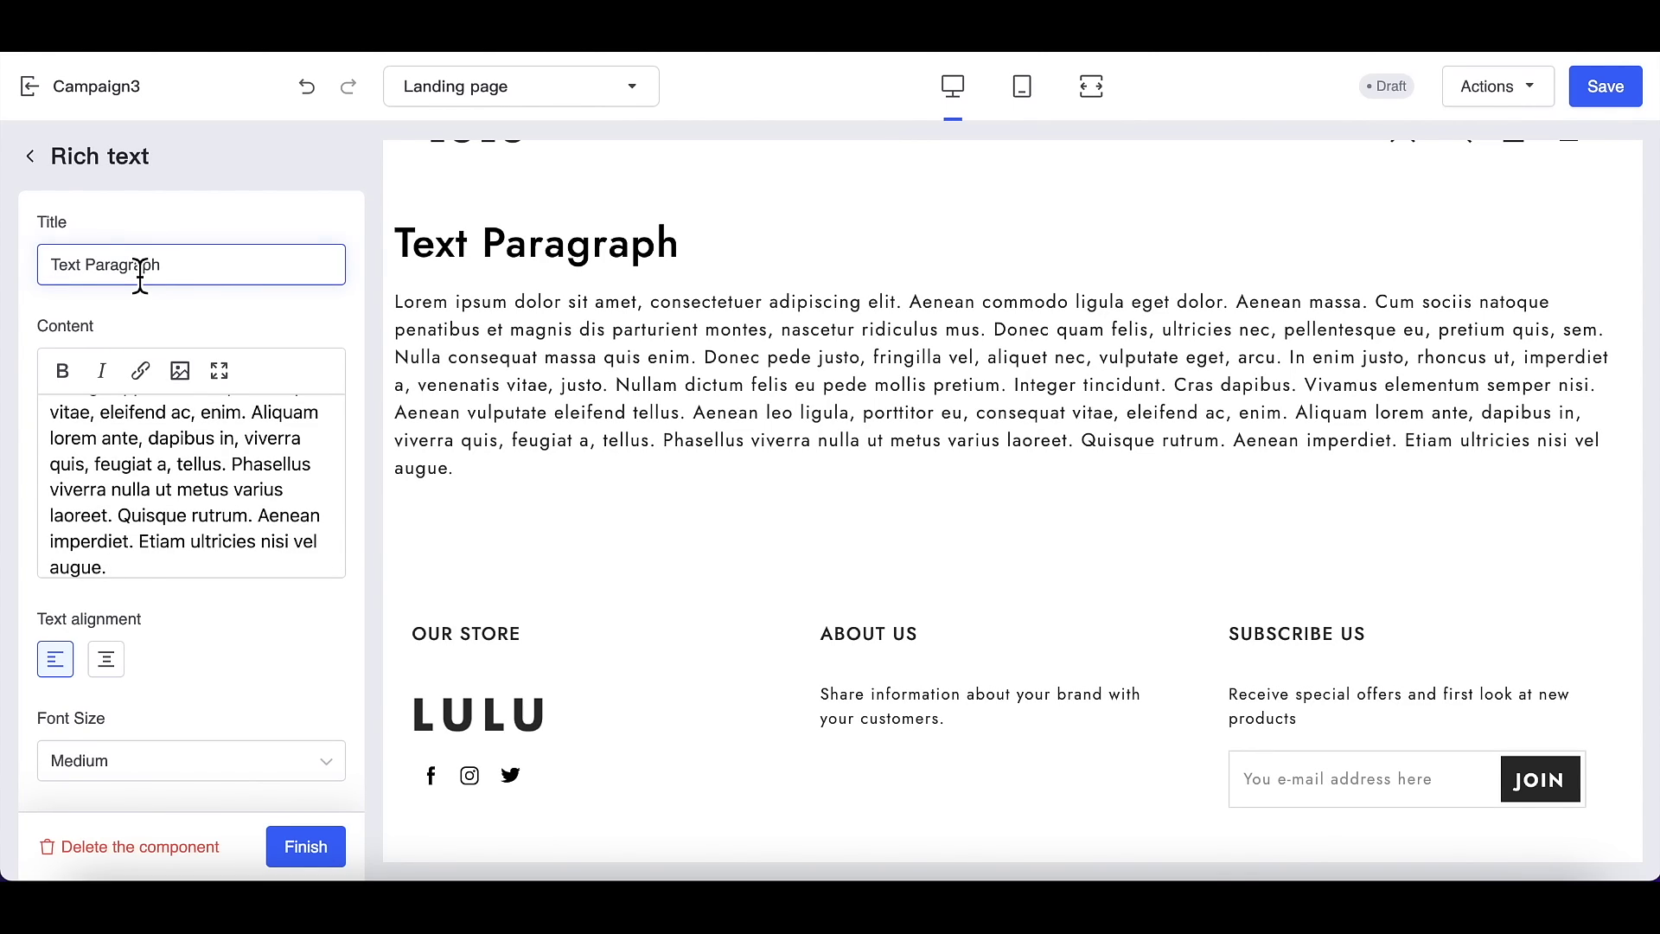
pyautogui.tripleClick(179, 268)
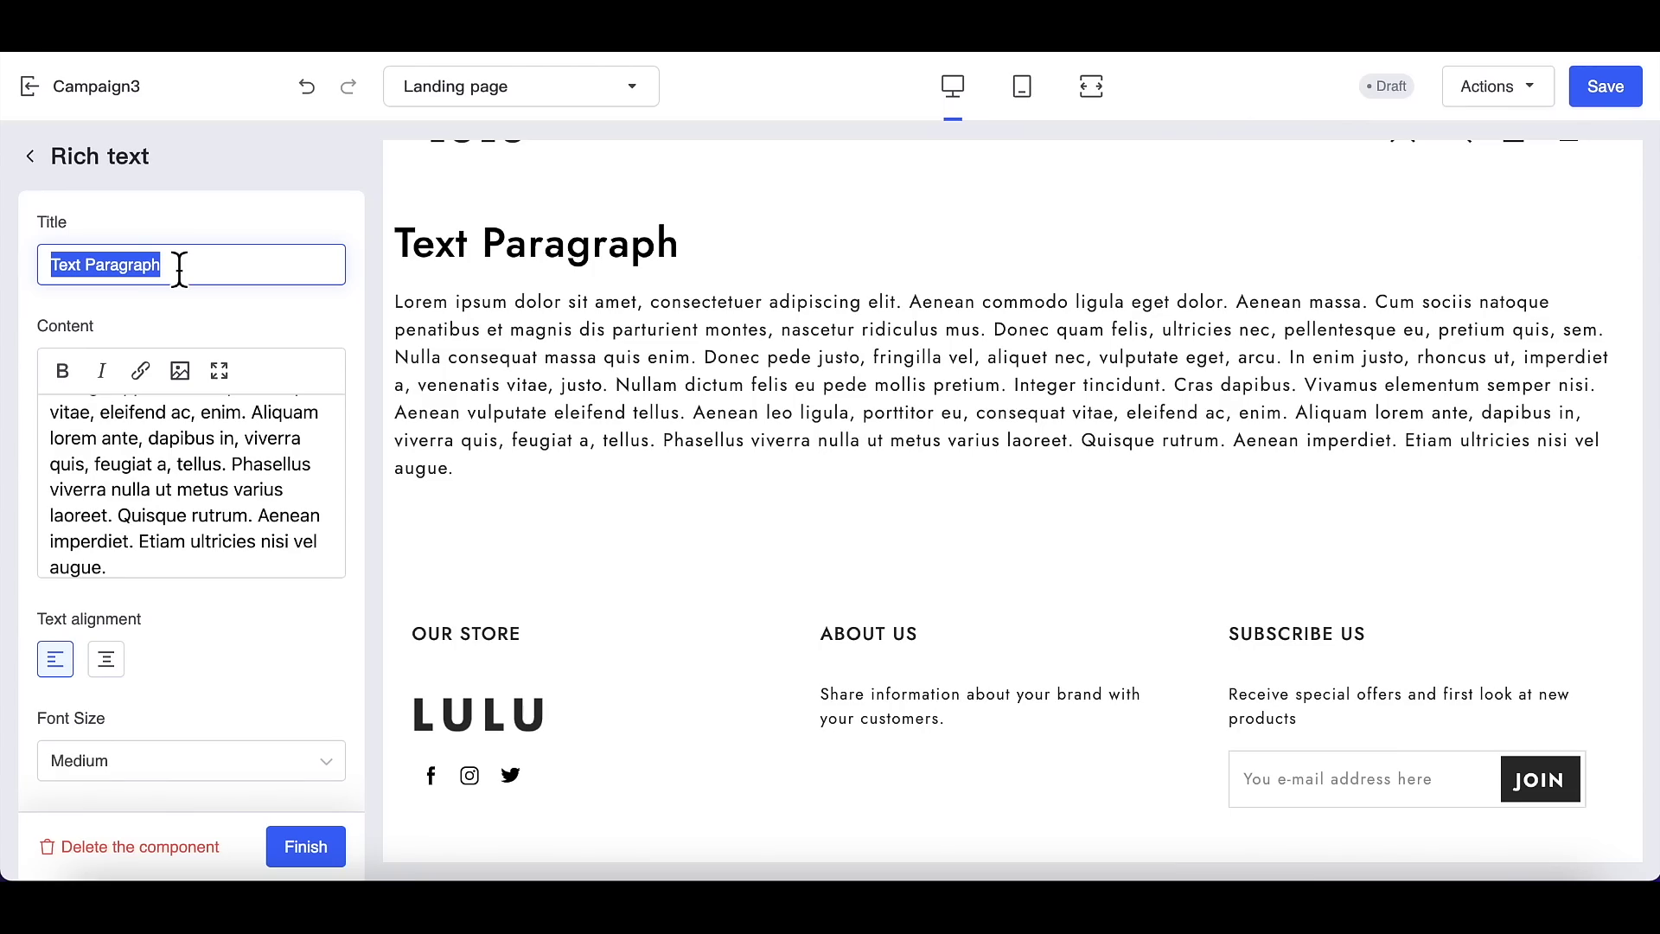
pyautogui.write('Ye')
pyautogui.press('BackSpace')
pyautogui.write('ezr')
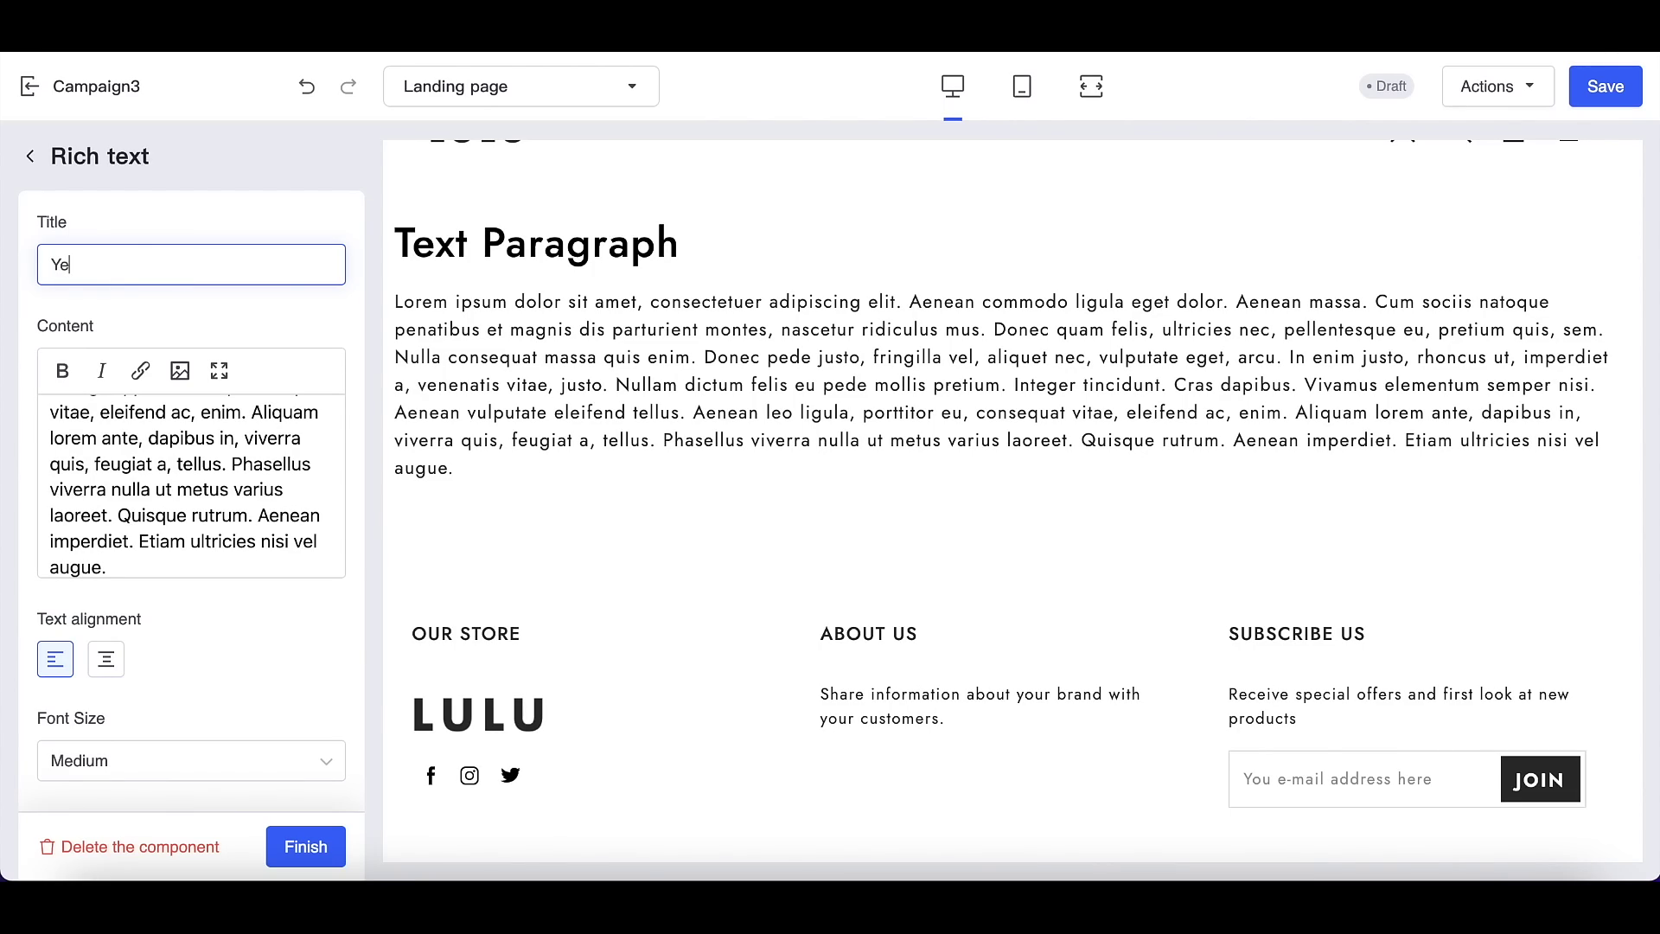
pyautogui.press('BackSpace')
pyautogui.press('BackSpace')
pyautogui.write('ar End Sales')
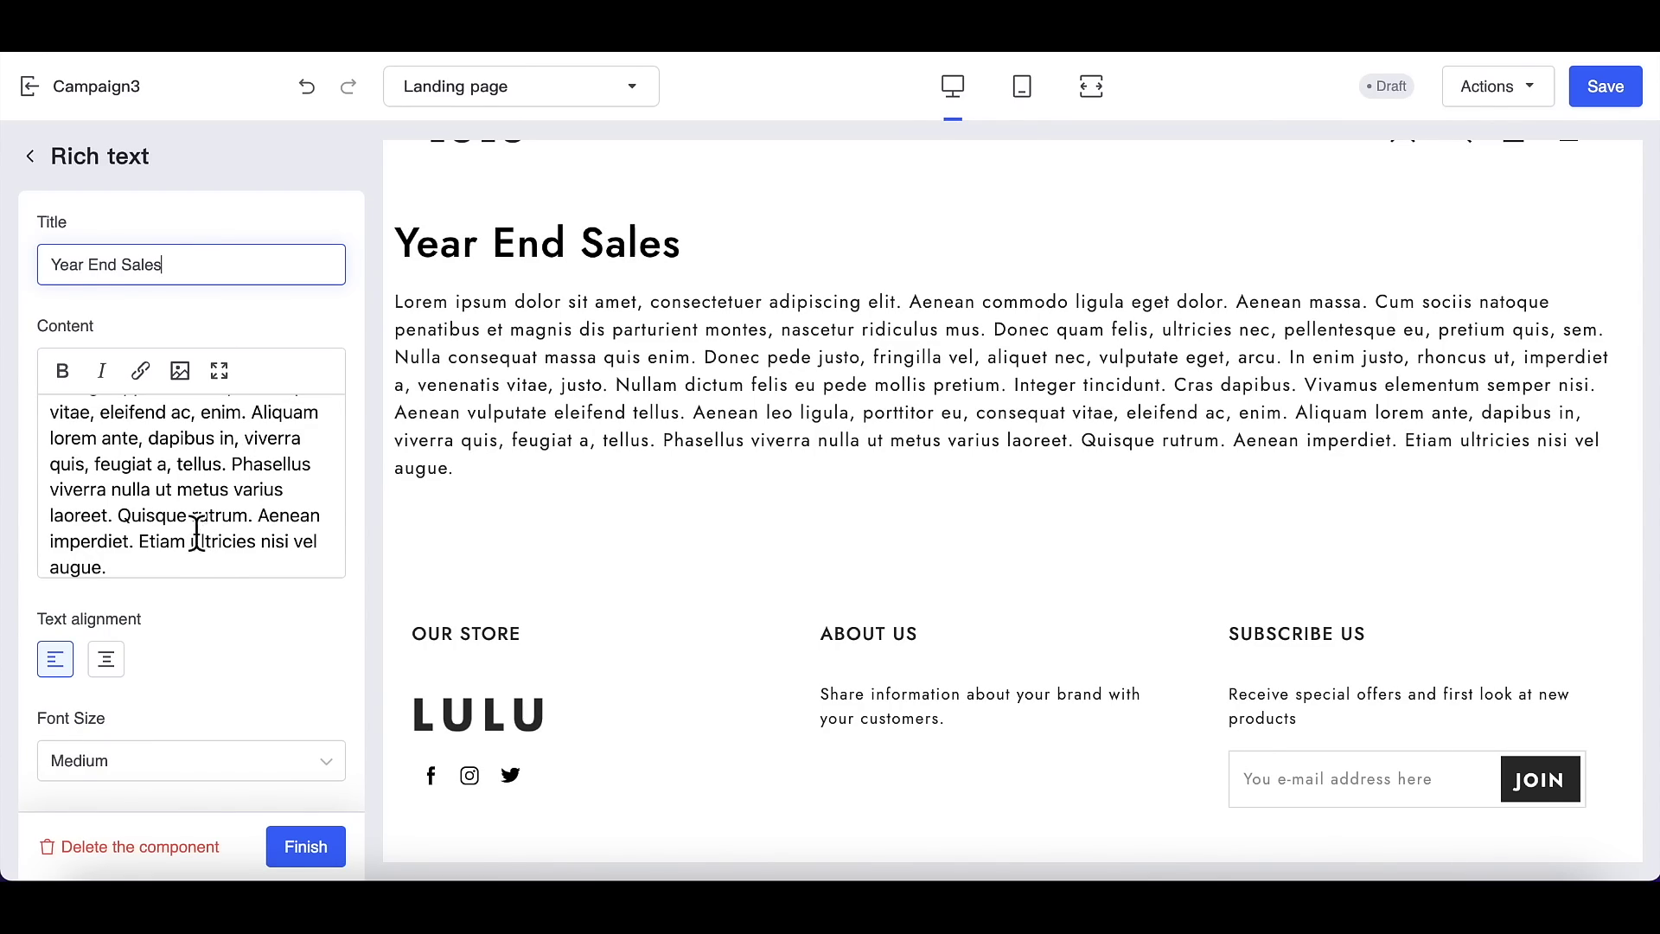
# Step: Insert the YES.jpeg sale image into the rich text content
pyautogui.click(182, 386)
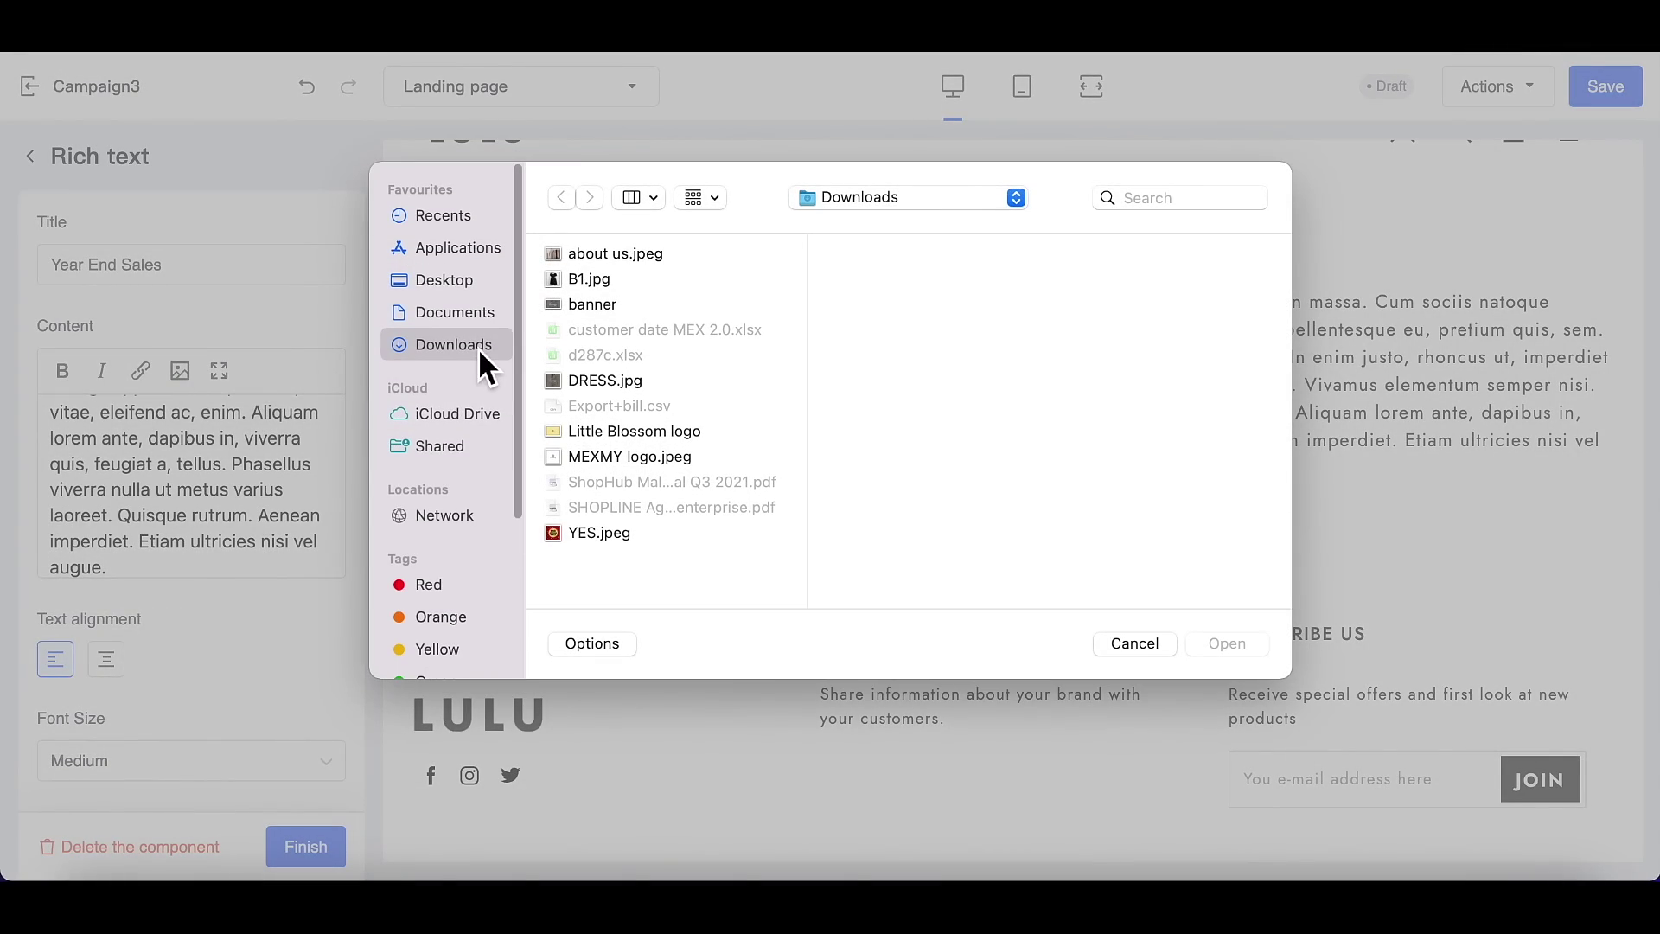
pyautogui.click(624, 532)
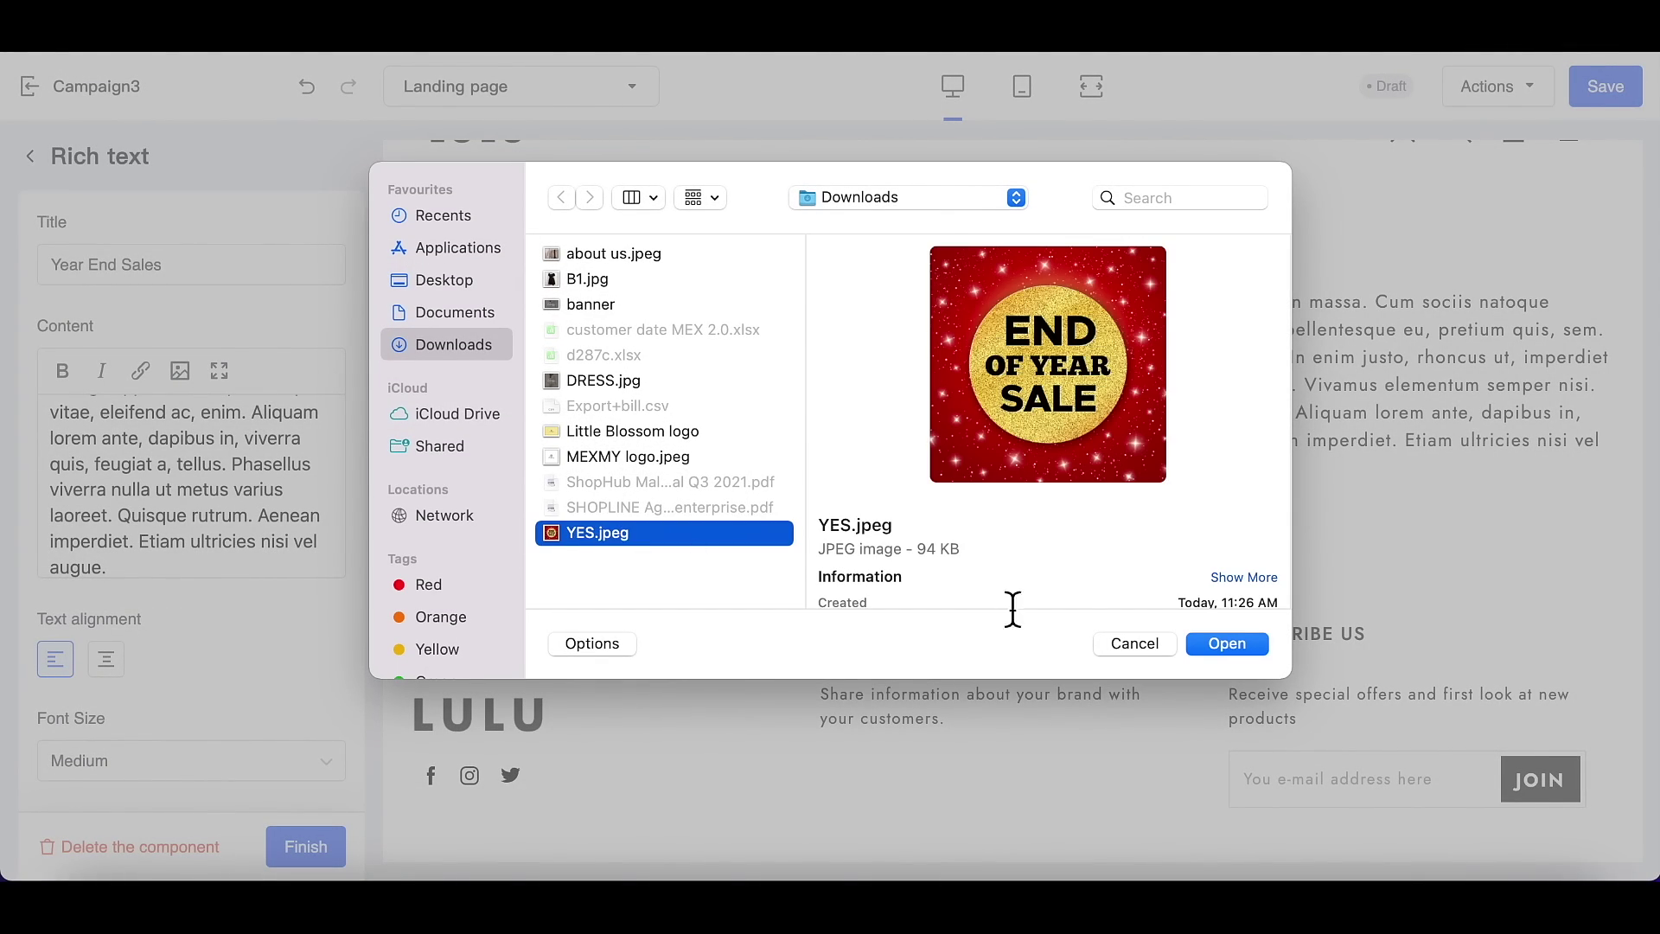
pyautogui.click(1229, 648)
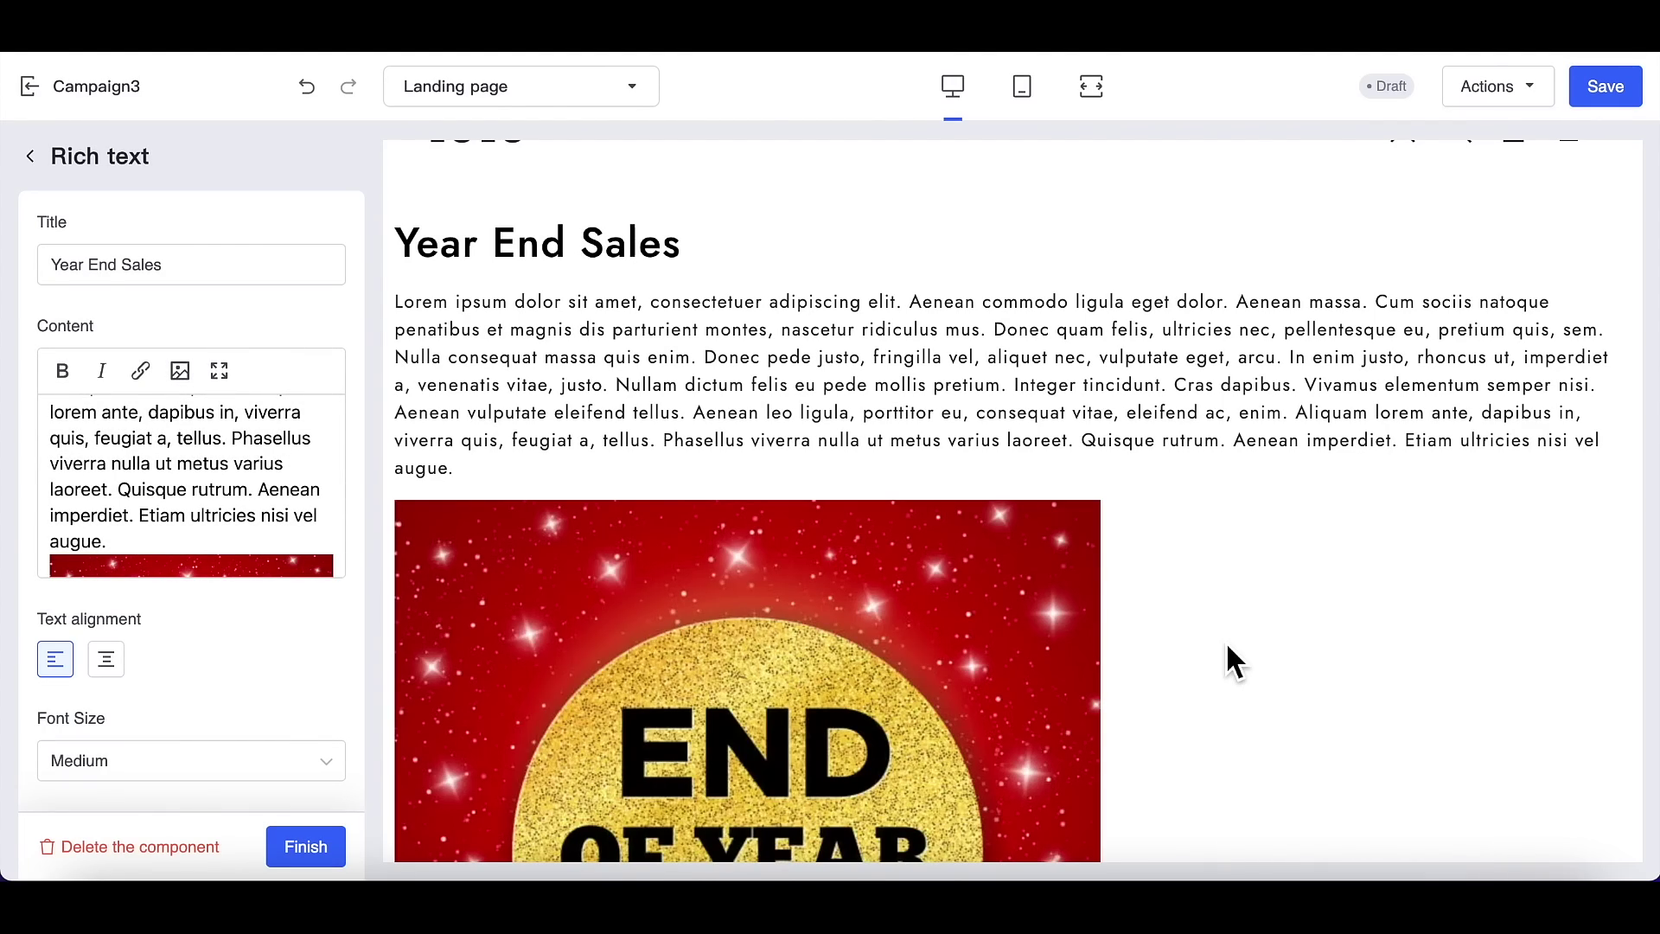
# Step: Publish the Campaign3 landing page and confirm the notice
pyautogui.click(1505, 97)
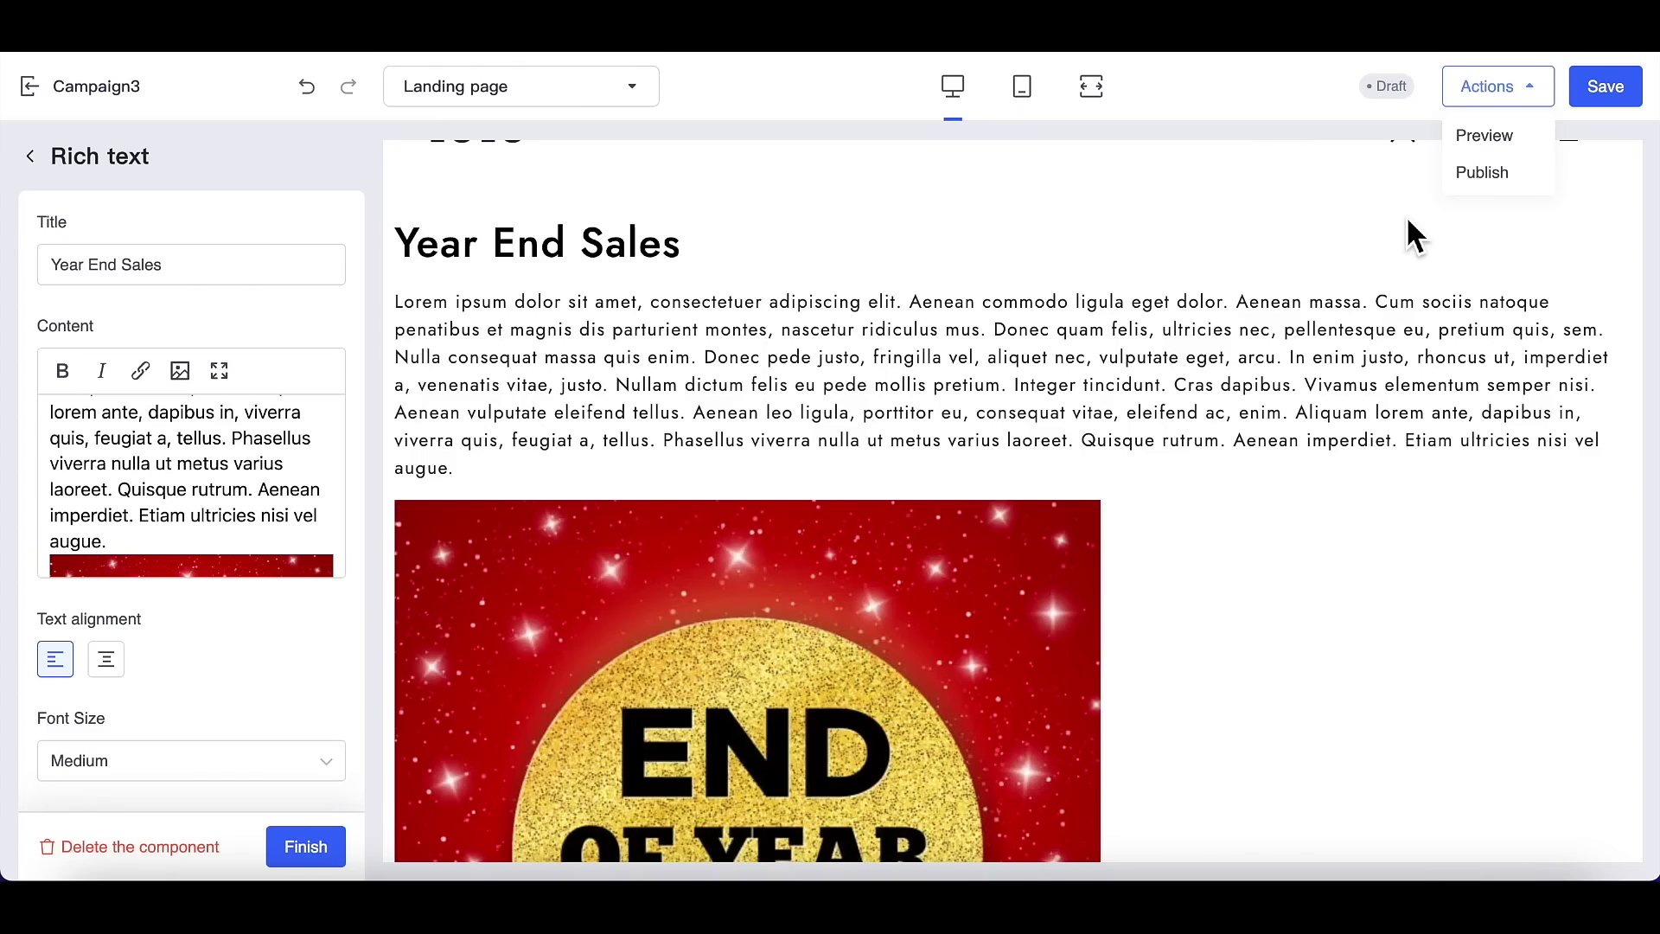
pyautogui.click(1496, 168)
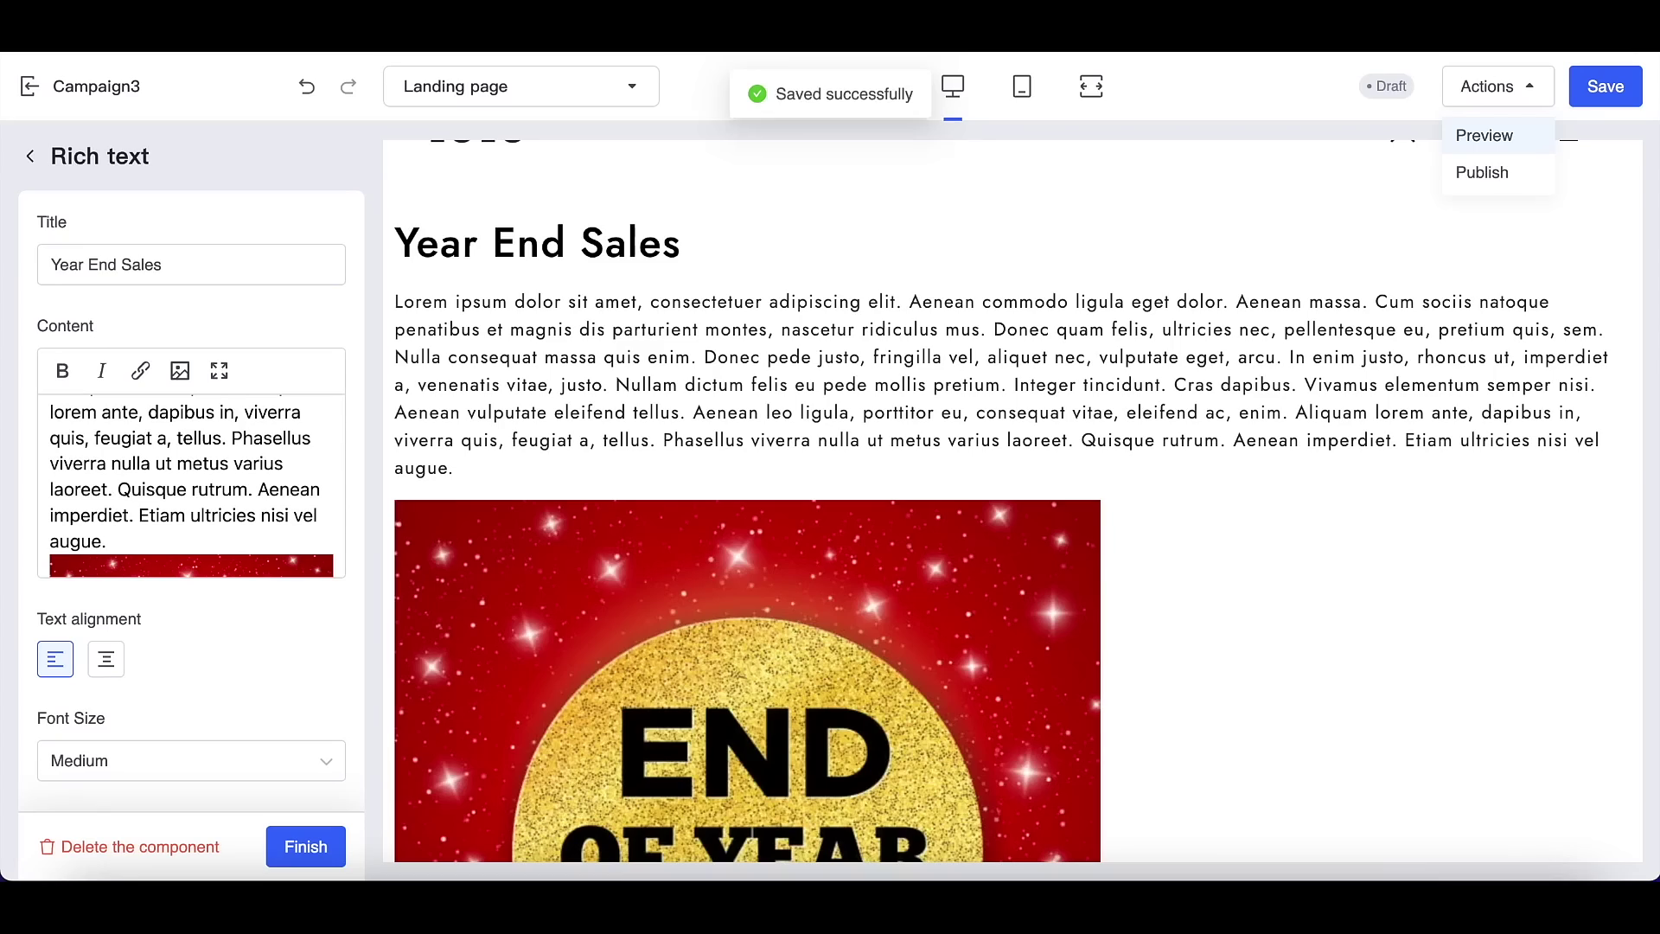
pyautogui.click(1489, 179)
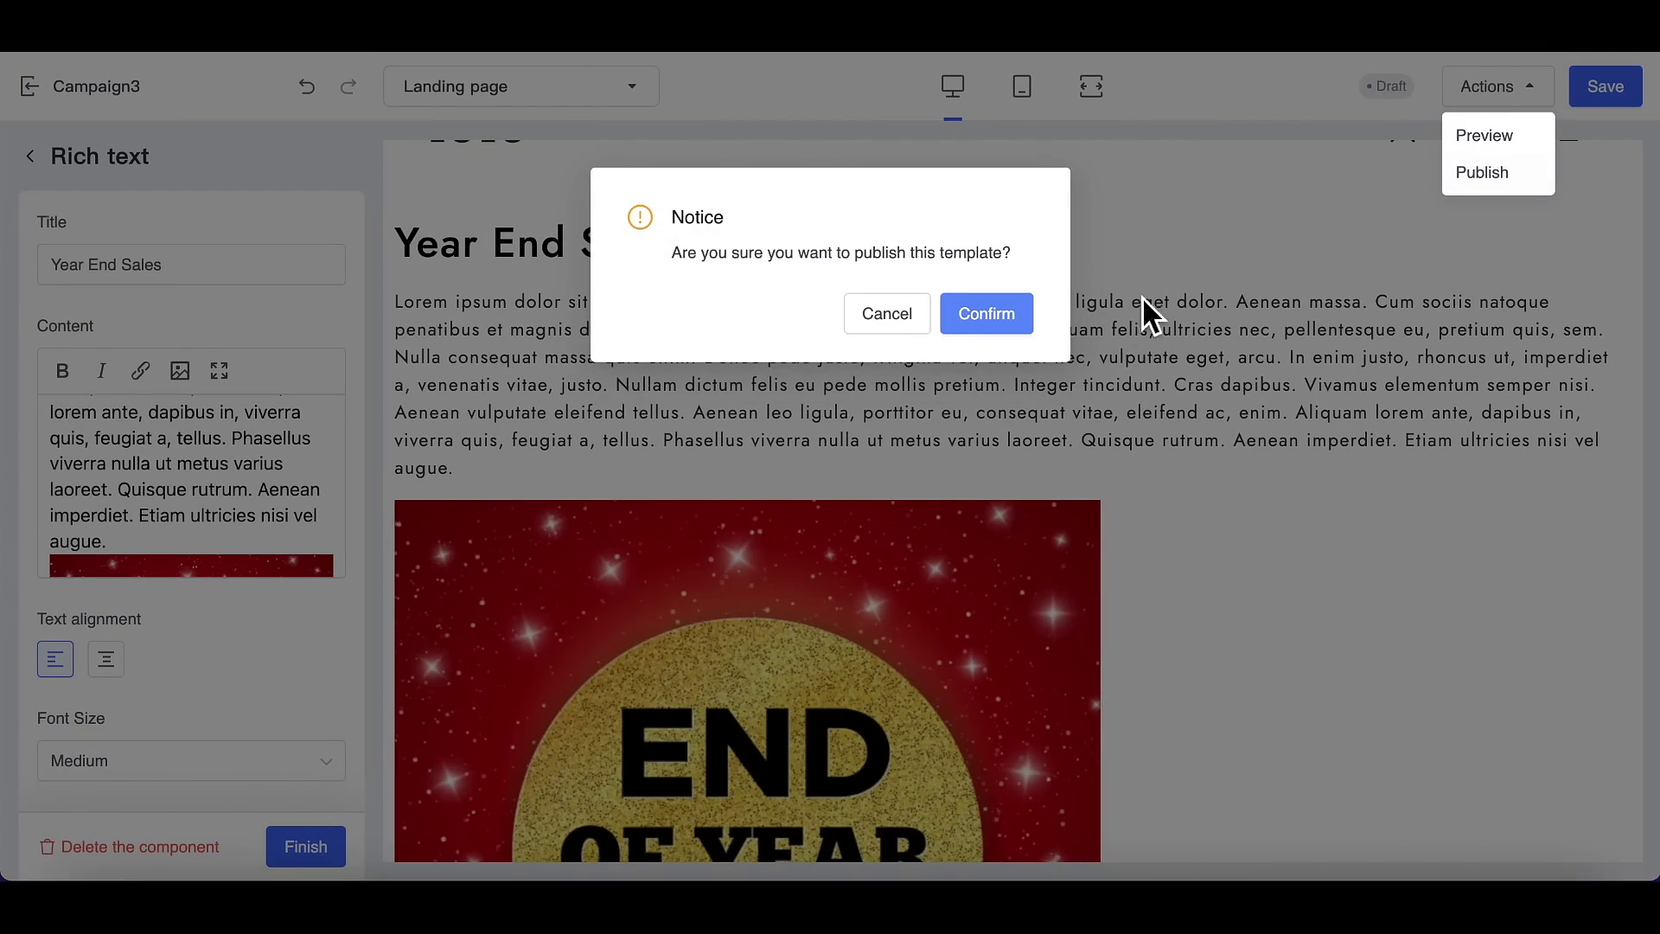
pyautogui.click(1027, 328)
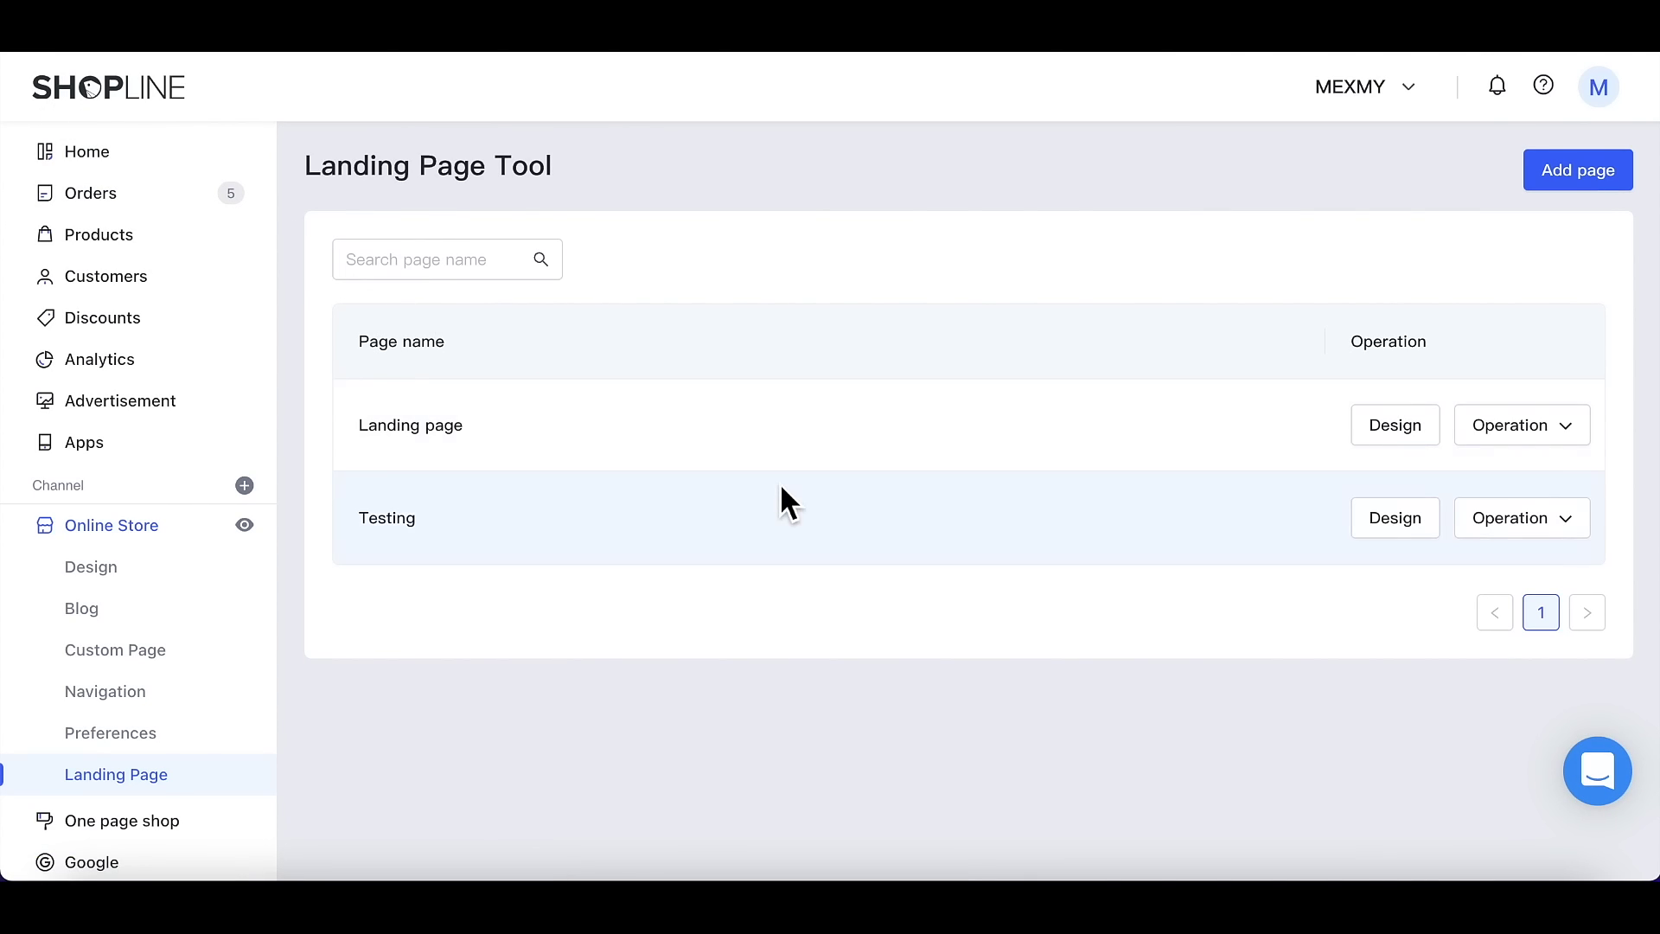
# Step: Try deleting the Landing page and dismiss the cannot-delete reminder
pyautogui.click(1504, 537)
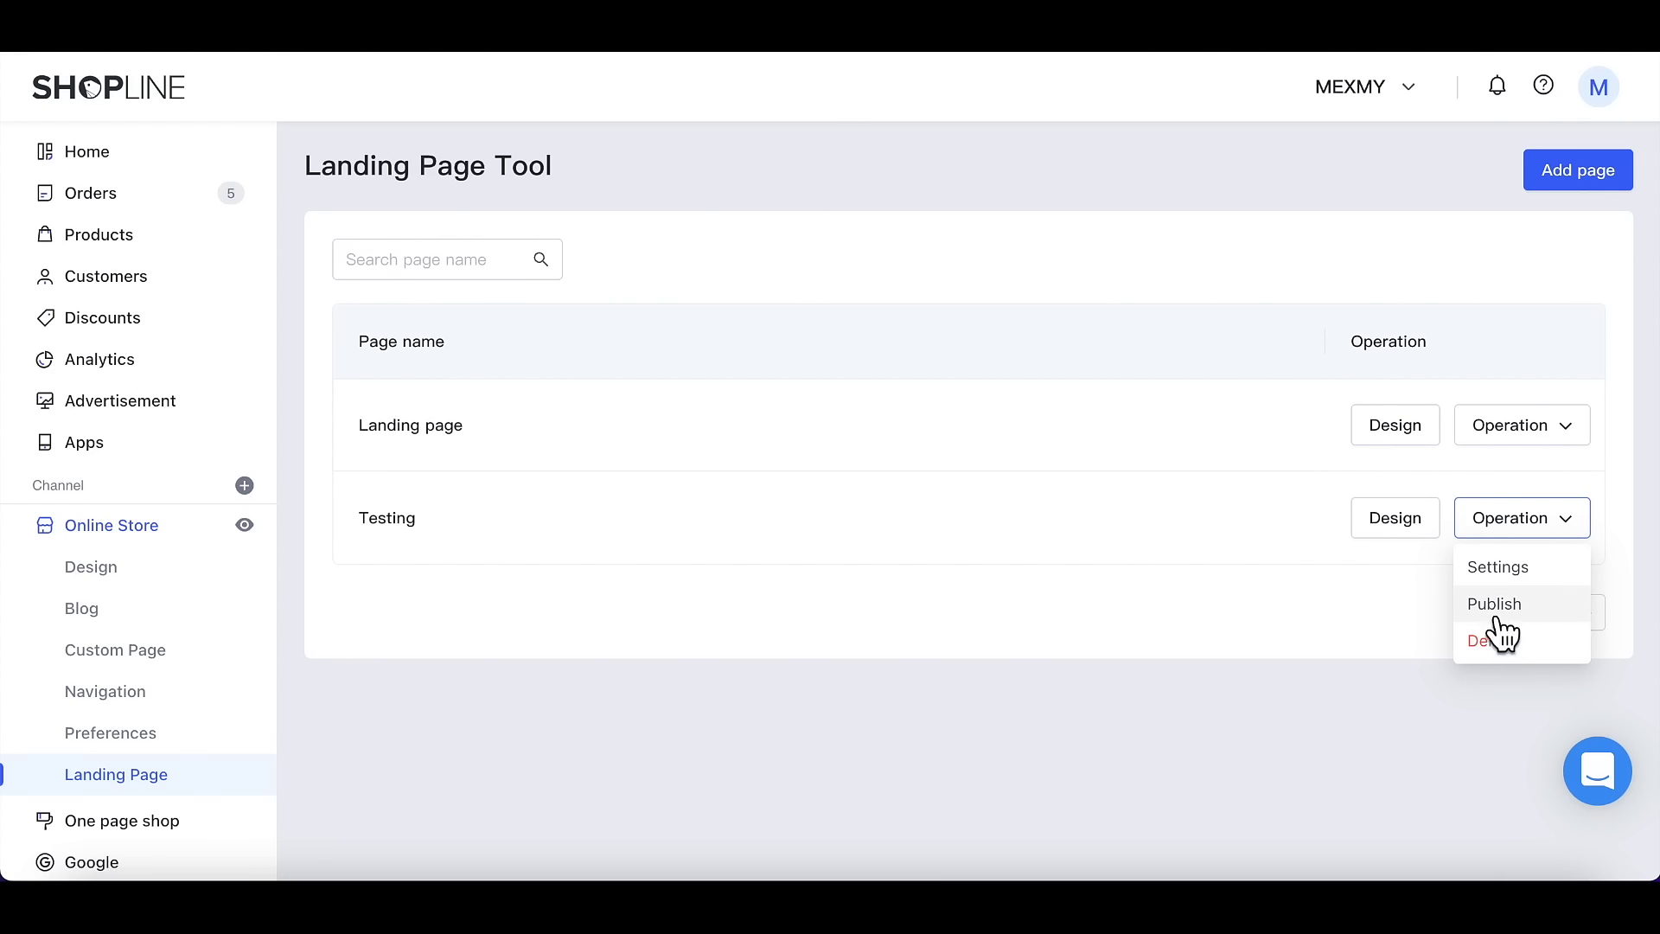
pyautogui.click(1544, 441)
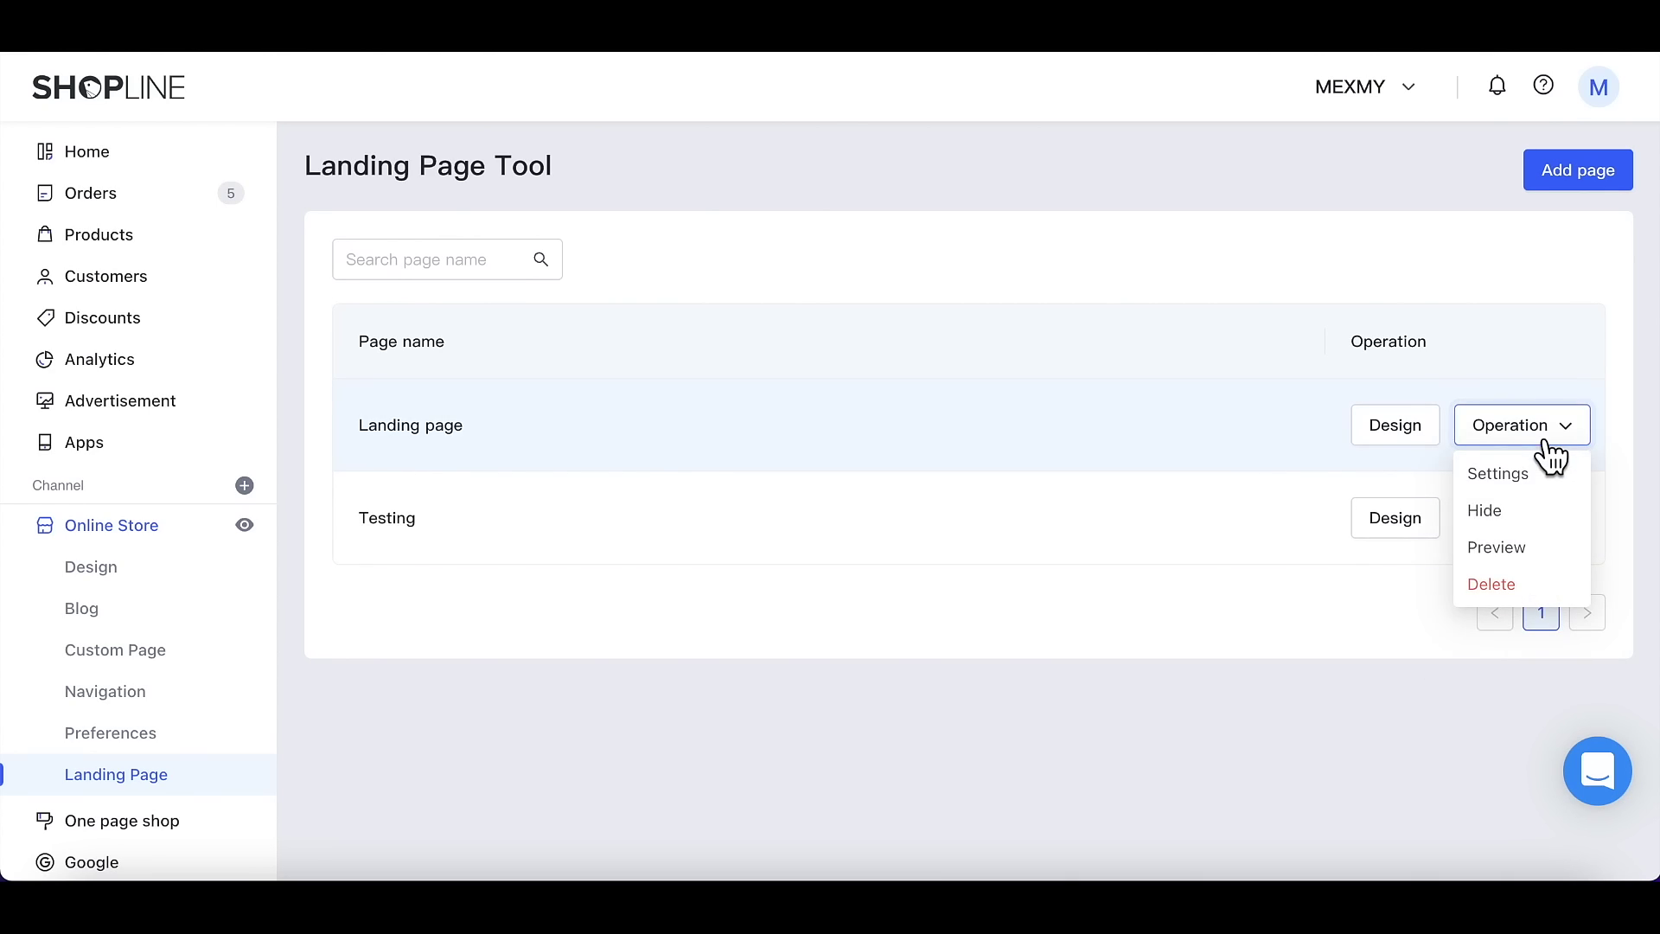
pyautogui.click(1520, 594)
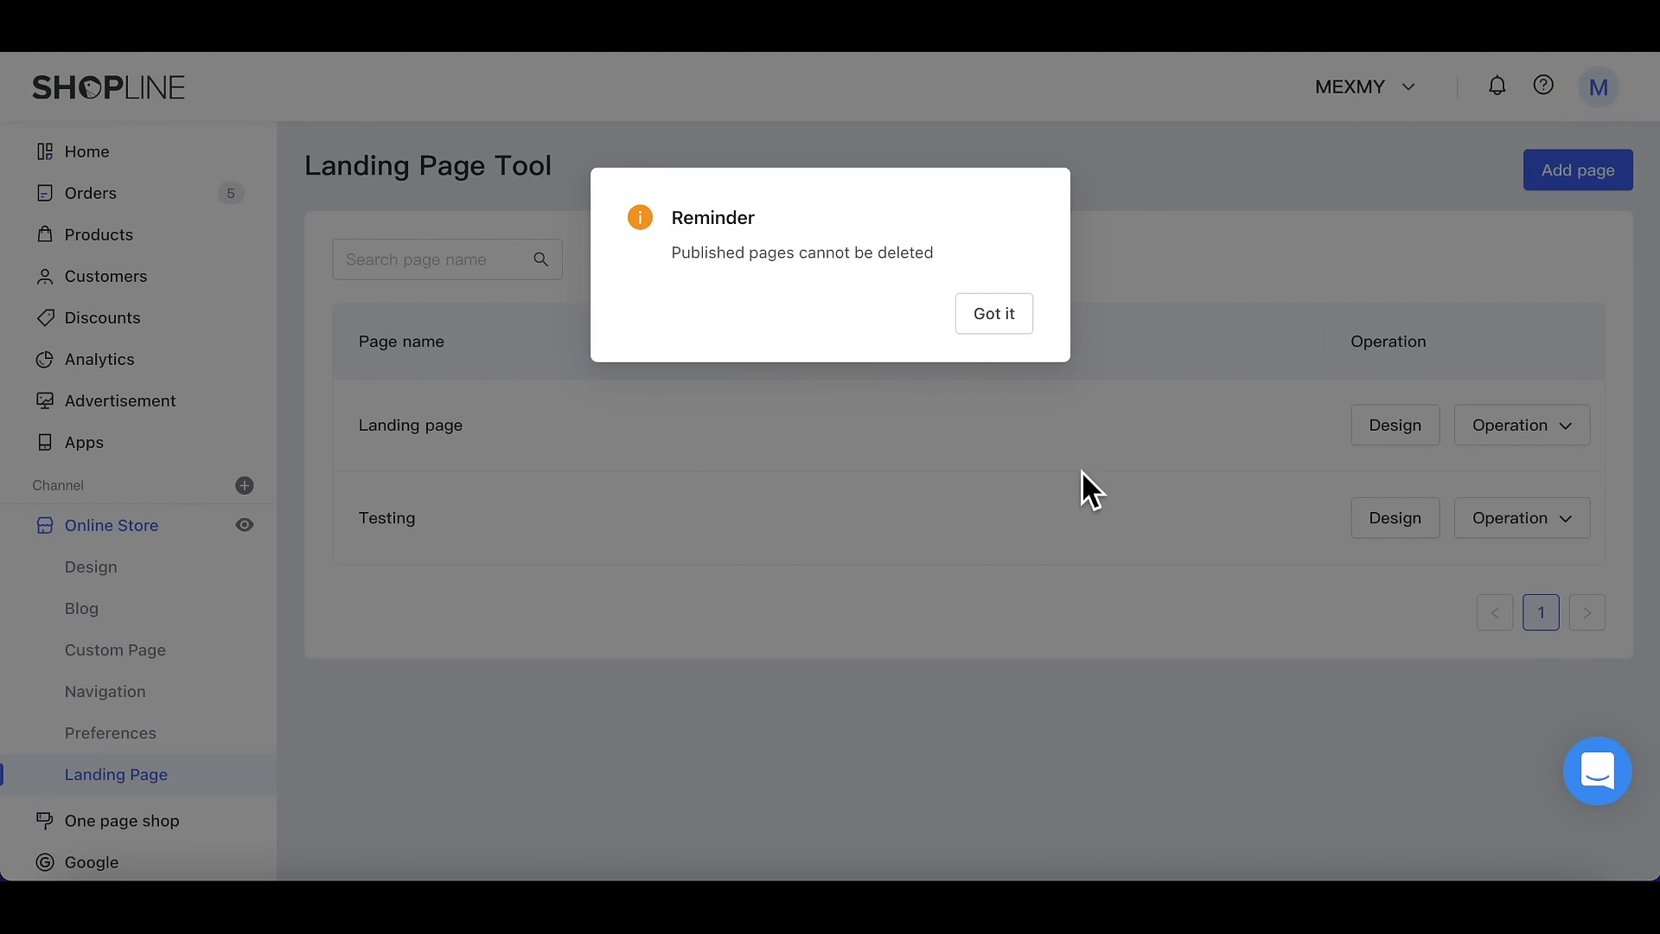
pyautogui.click(1010, 329)
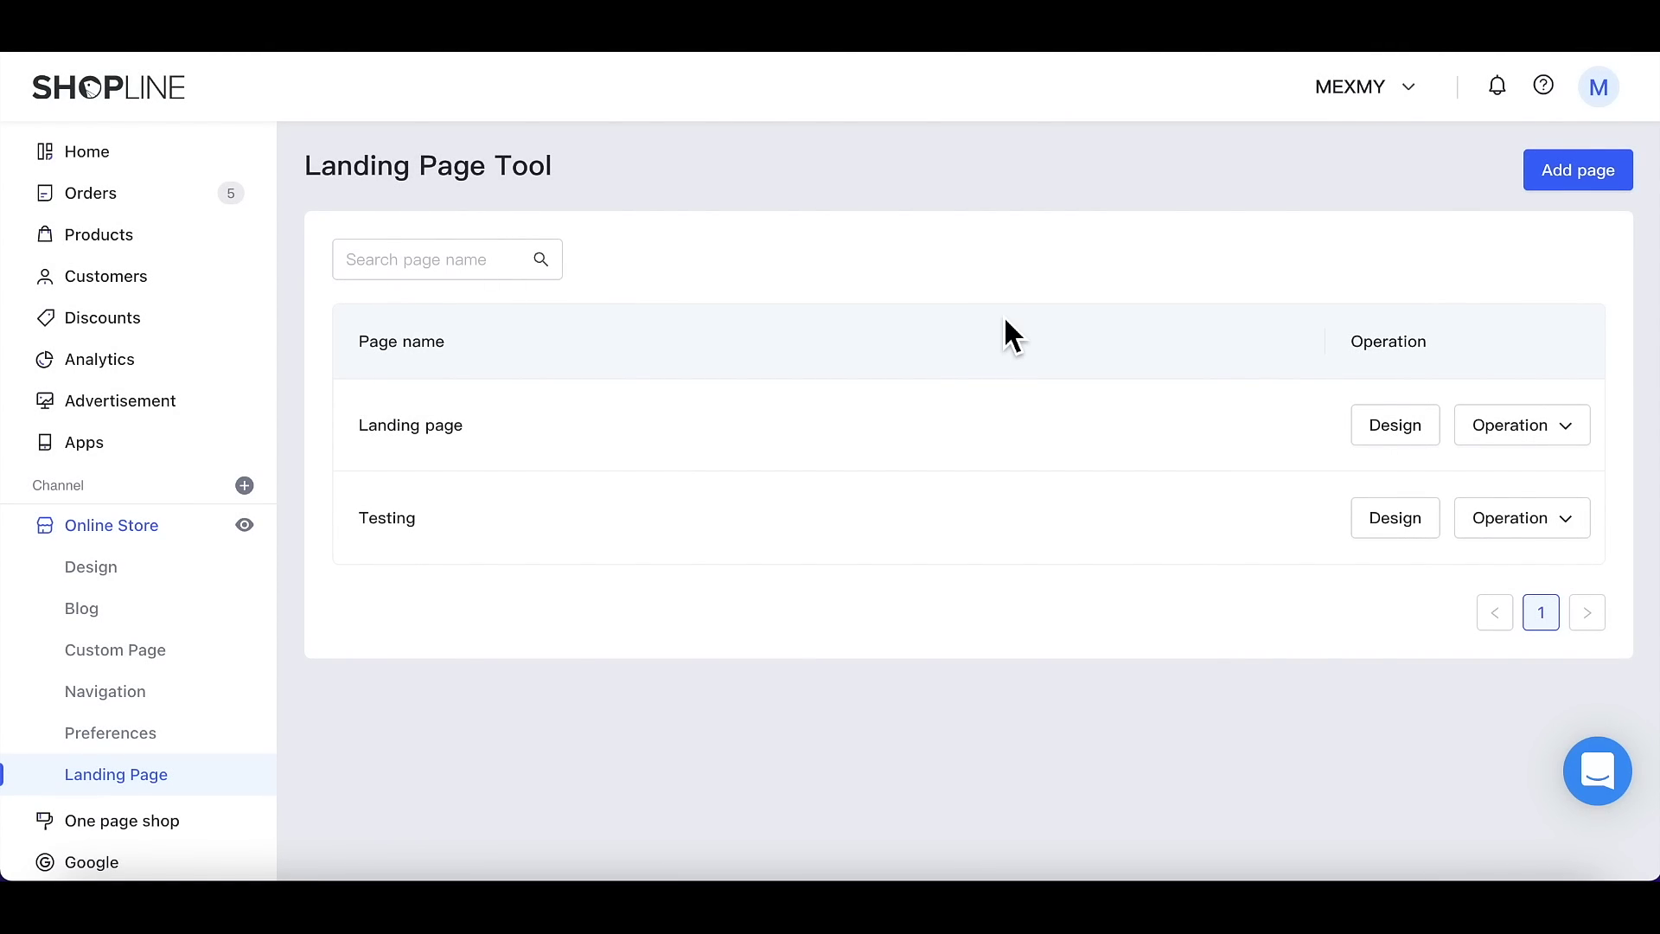
# Step: Hide the Landing page instead, cancelling a second delete attempt
pyautogui.click(1514, 438)
pyautogui.click(1522, 528)
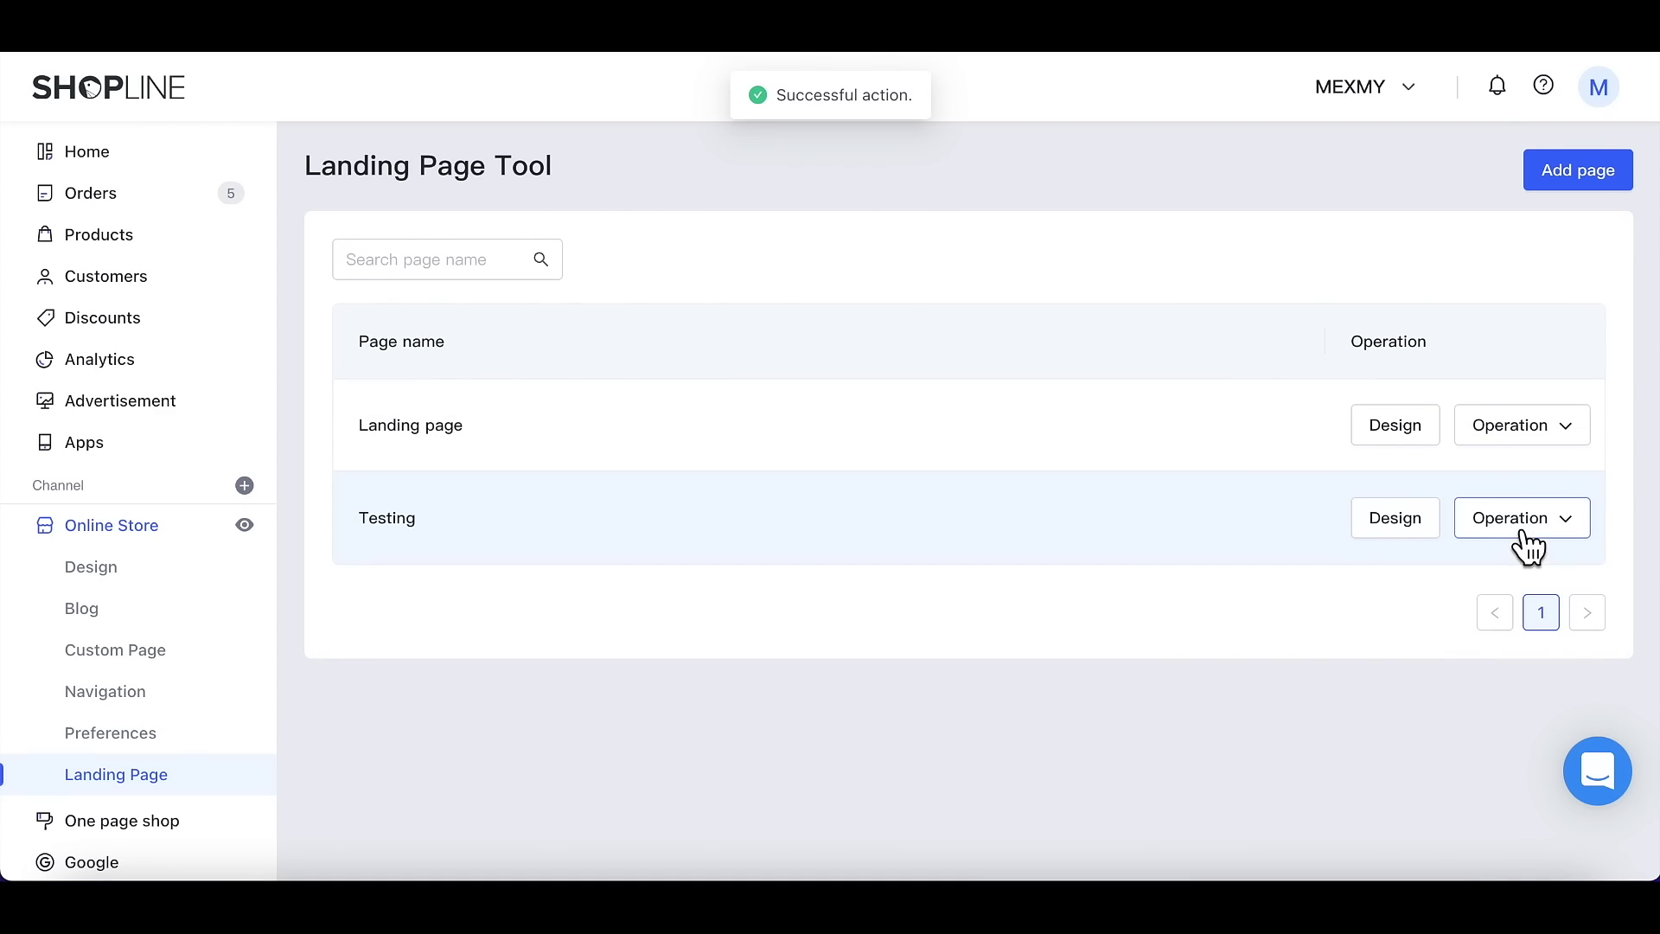
pyautogui.click(1540, 449)
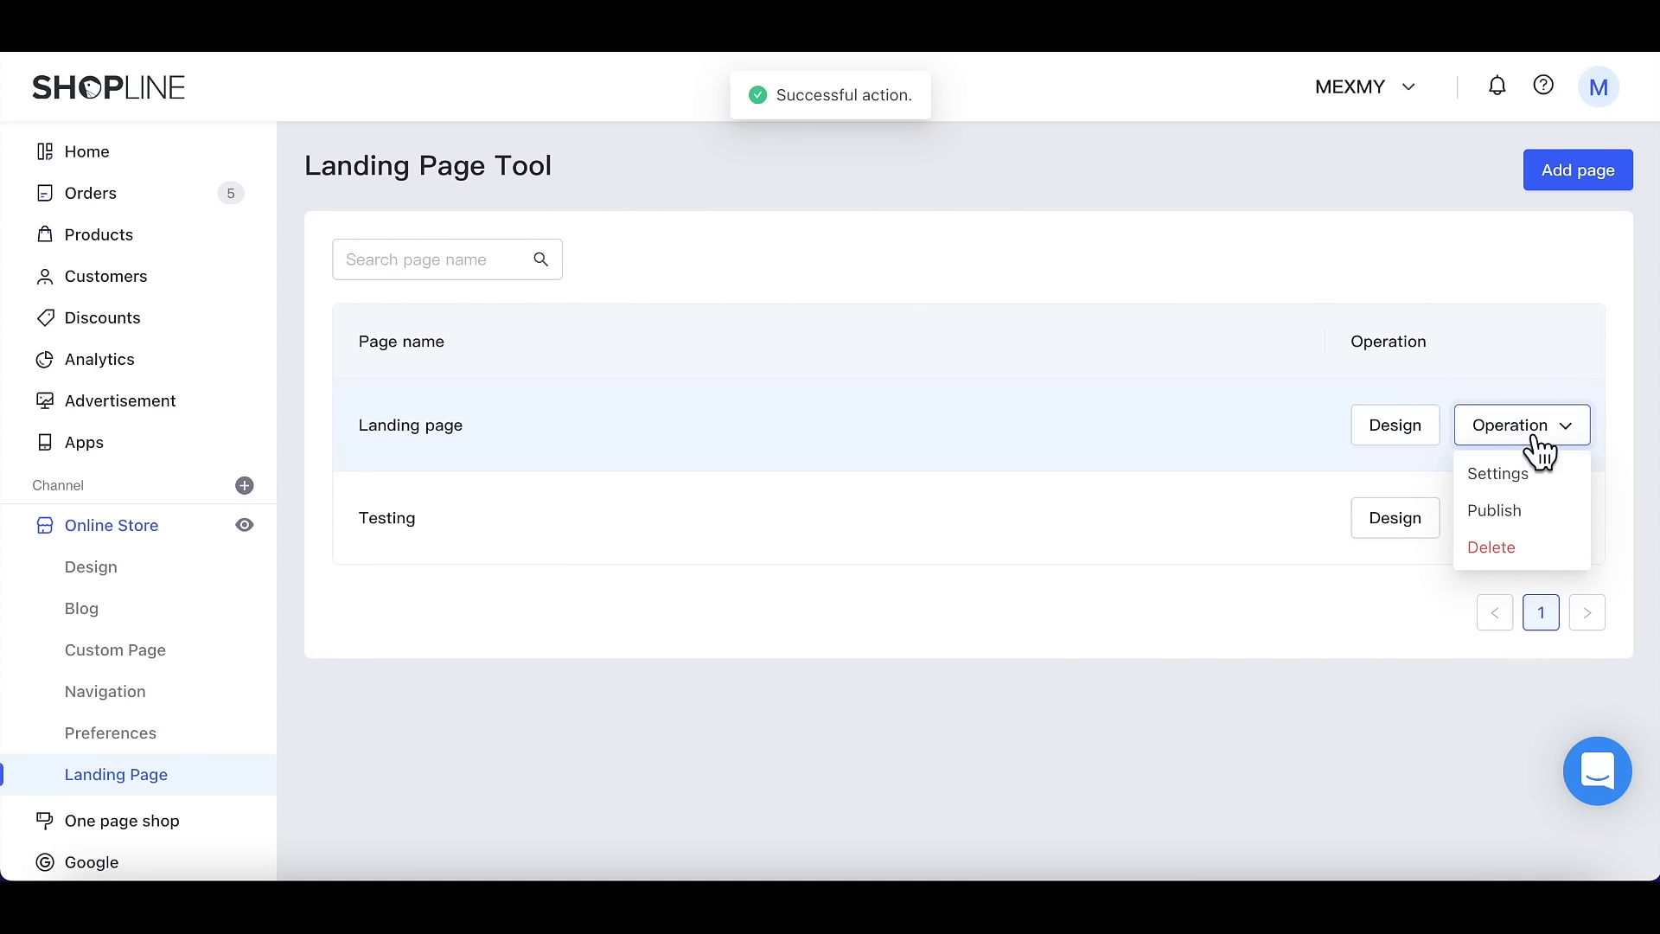
pyautogui.click(1514, 559)
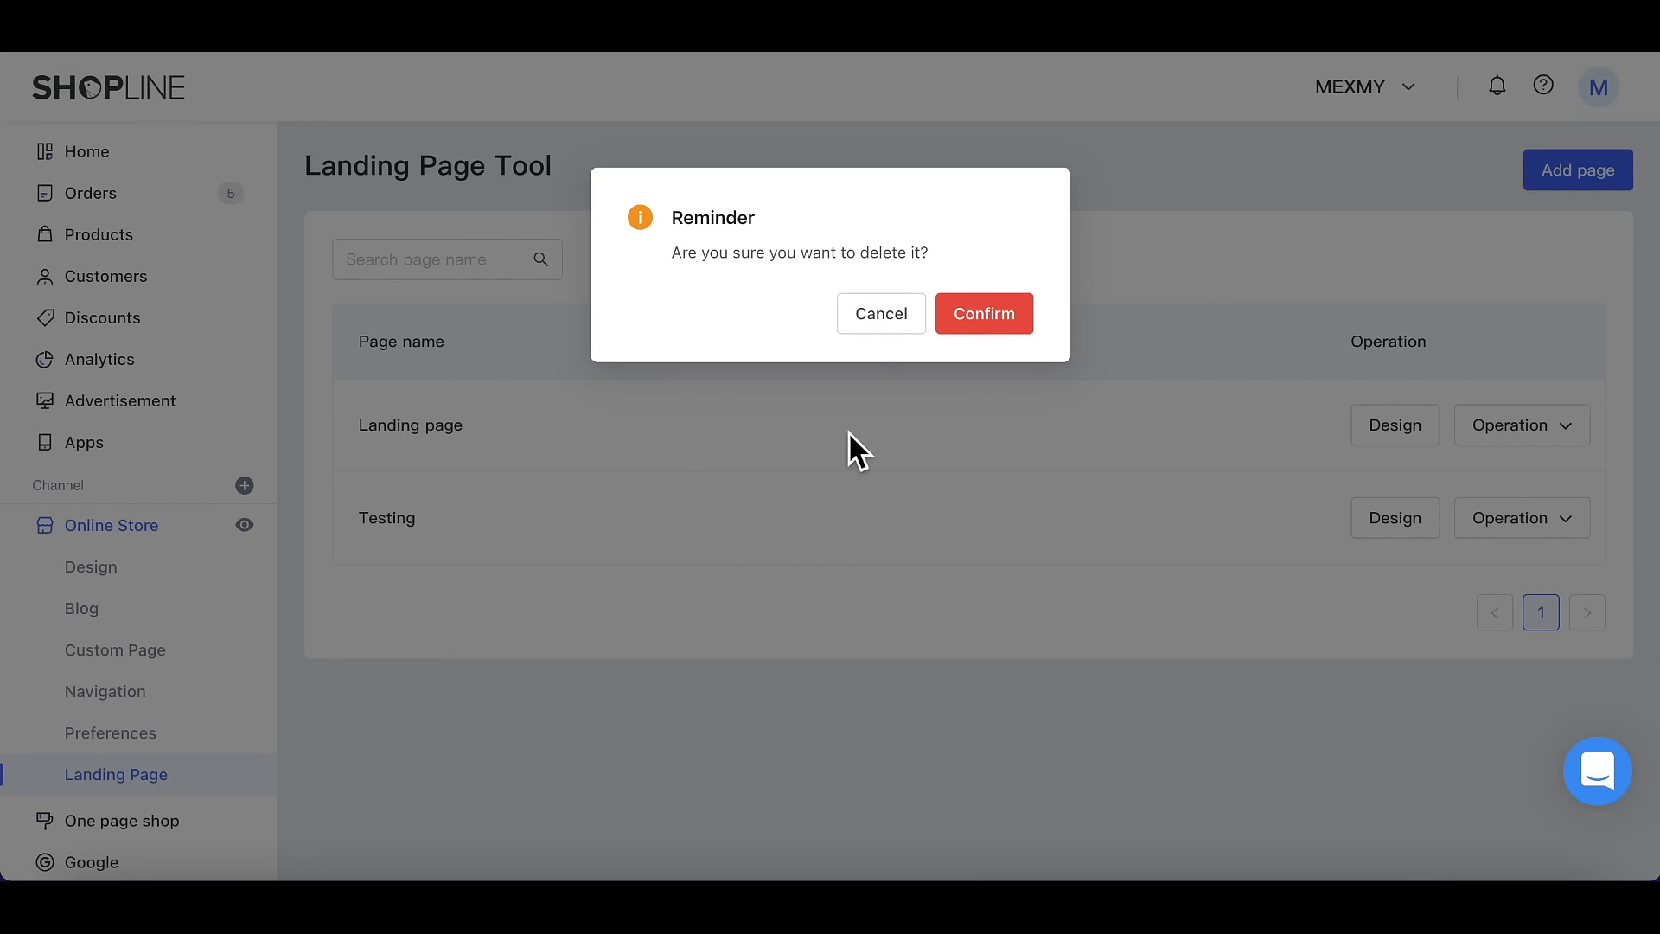
pyautogui.click(879, 324)
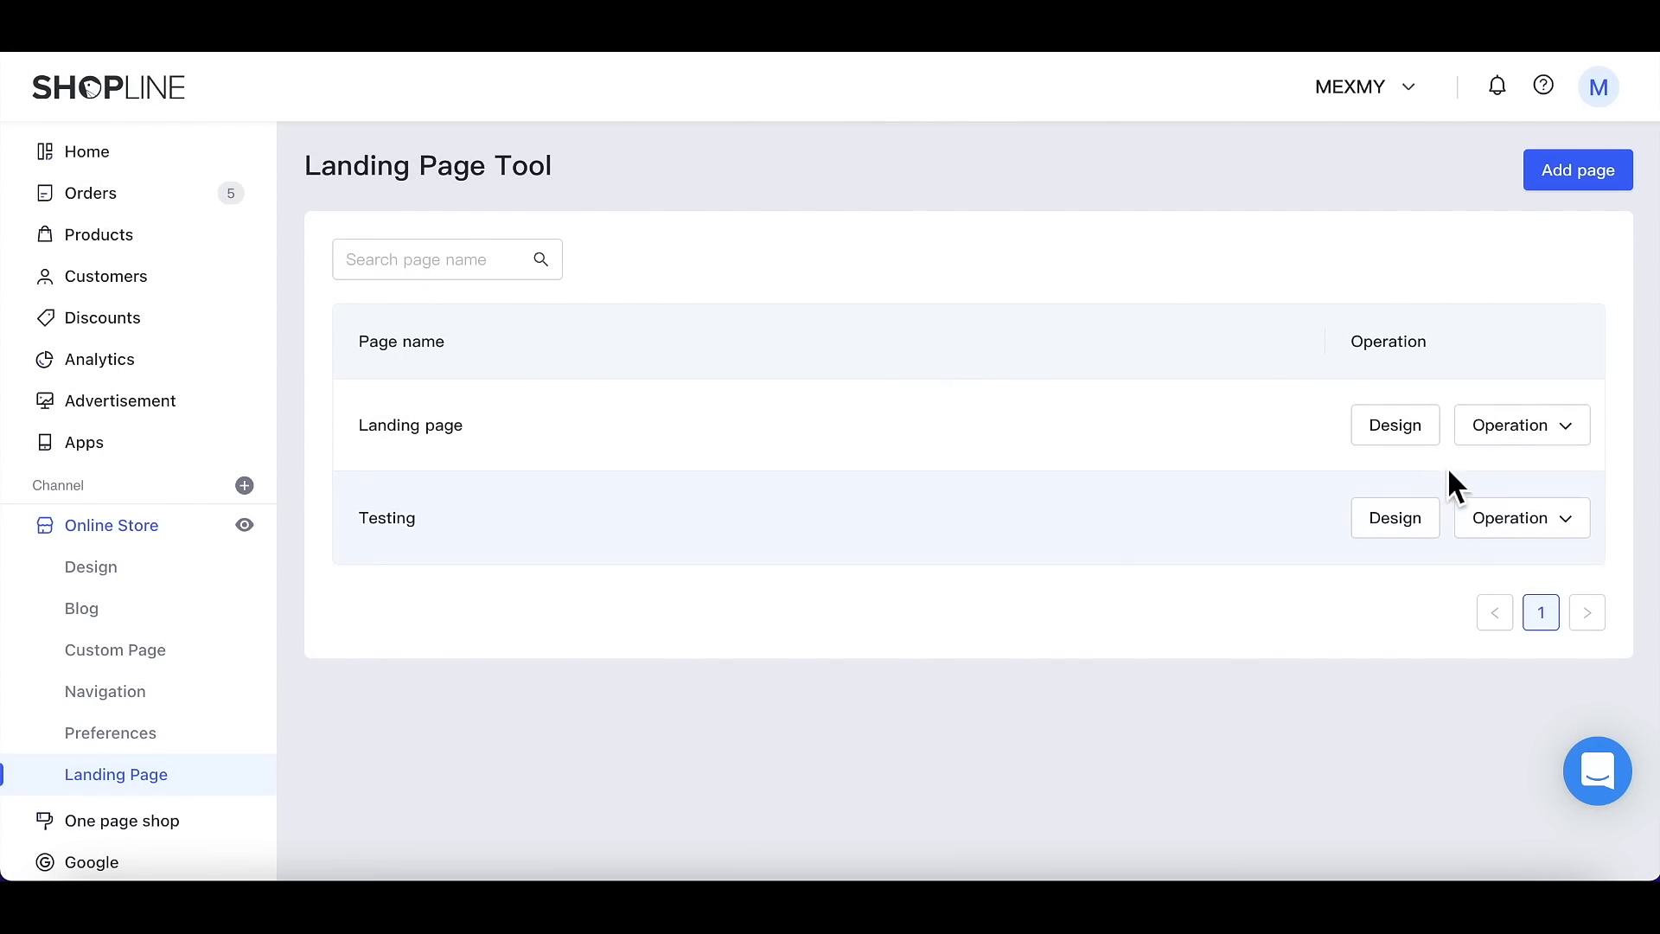
# Step: Open the Landing page's settings, then move on to the Navigation menus list
pyautogui.moveTo(1515, 450)
pyautogui.click(1504, 480)
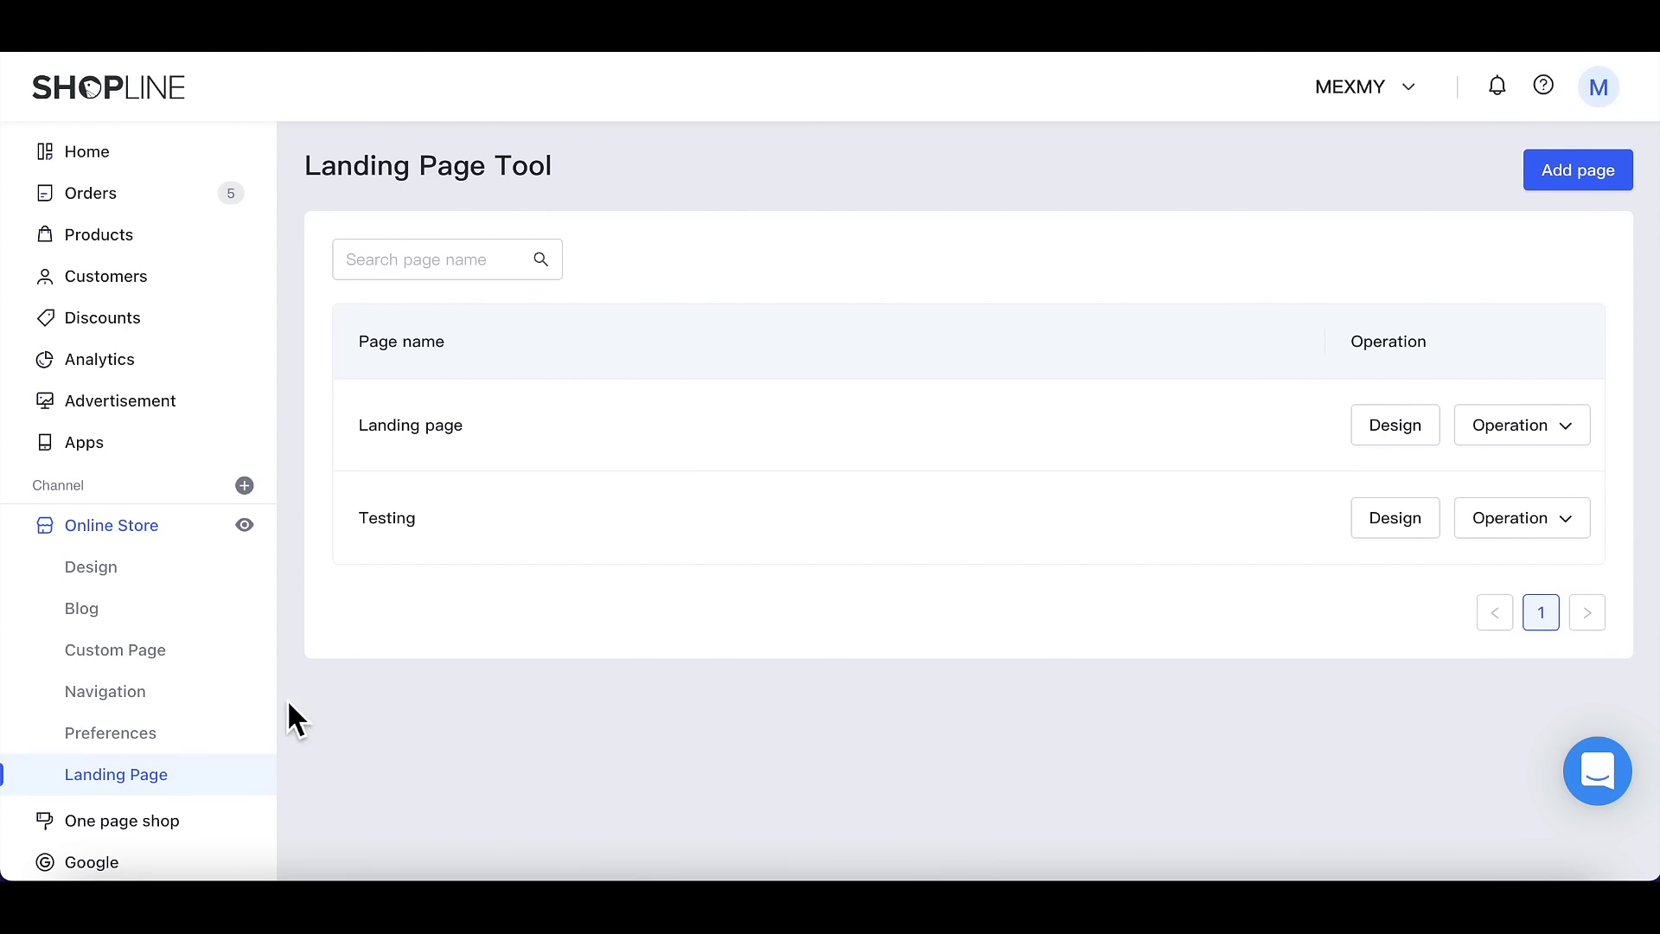
pyautogui.click(144, 699)
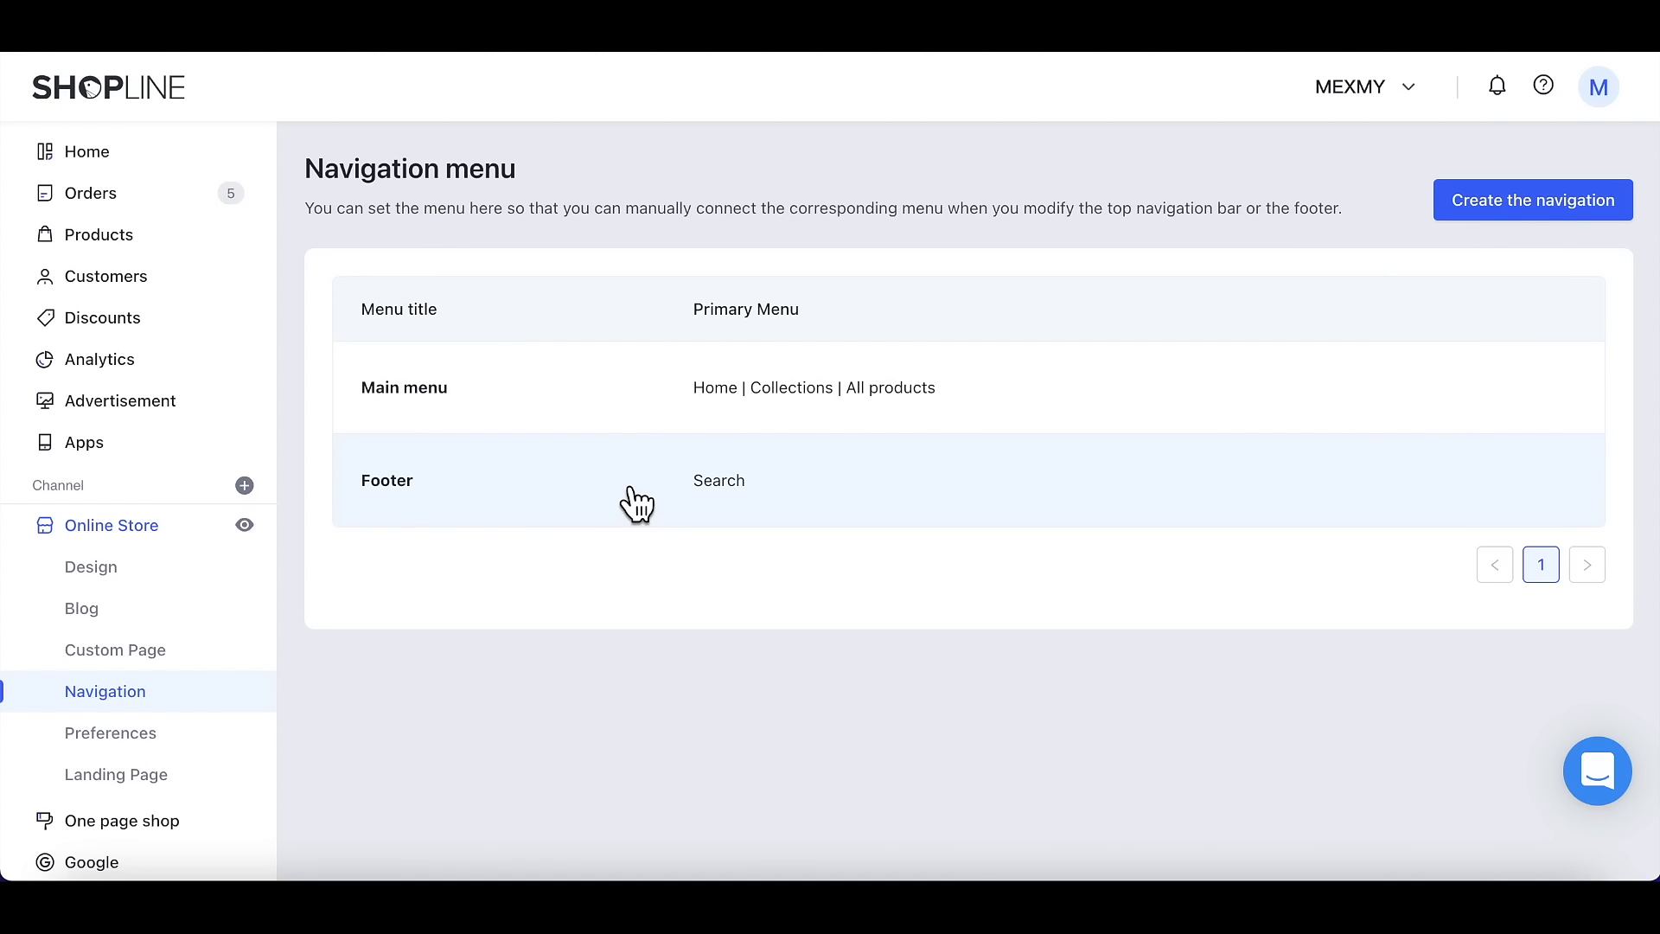
# Step: Create a navigation menu named 'Secondary menu' and begin adding its first item
pyautogui.click(1511, 217)
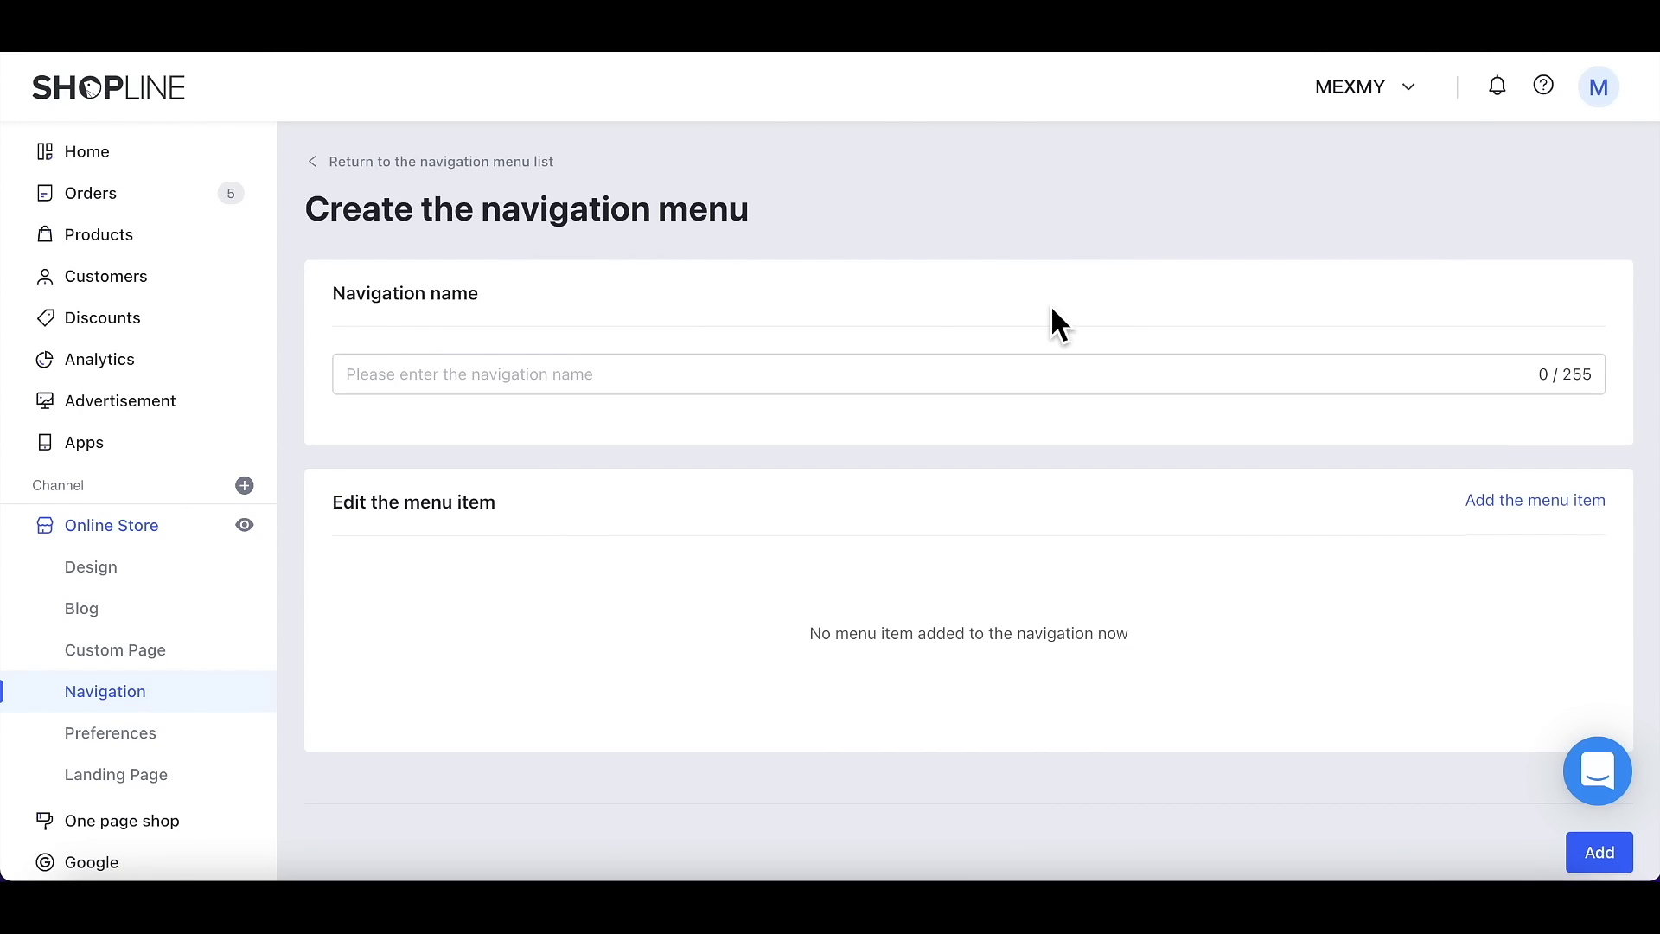
pyautogui.click(693, 380)
pyautogui.write('Sec')
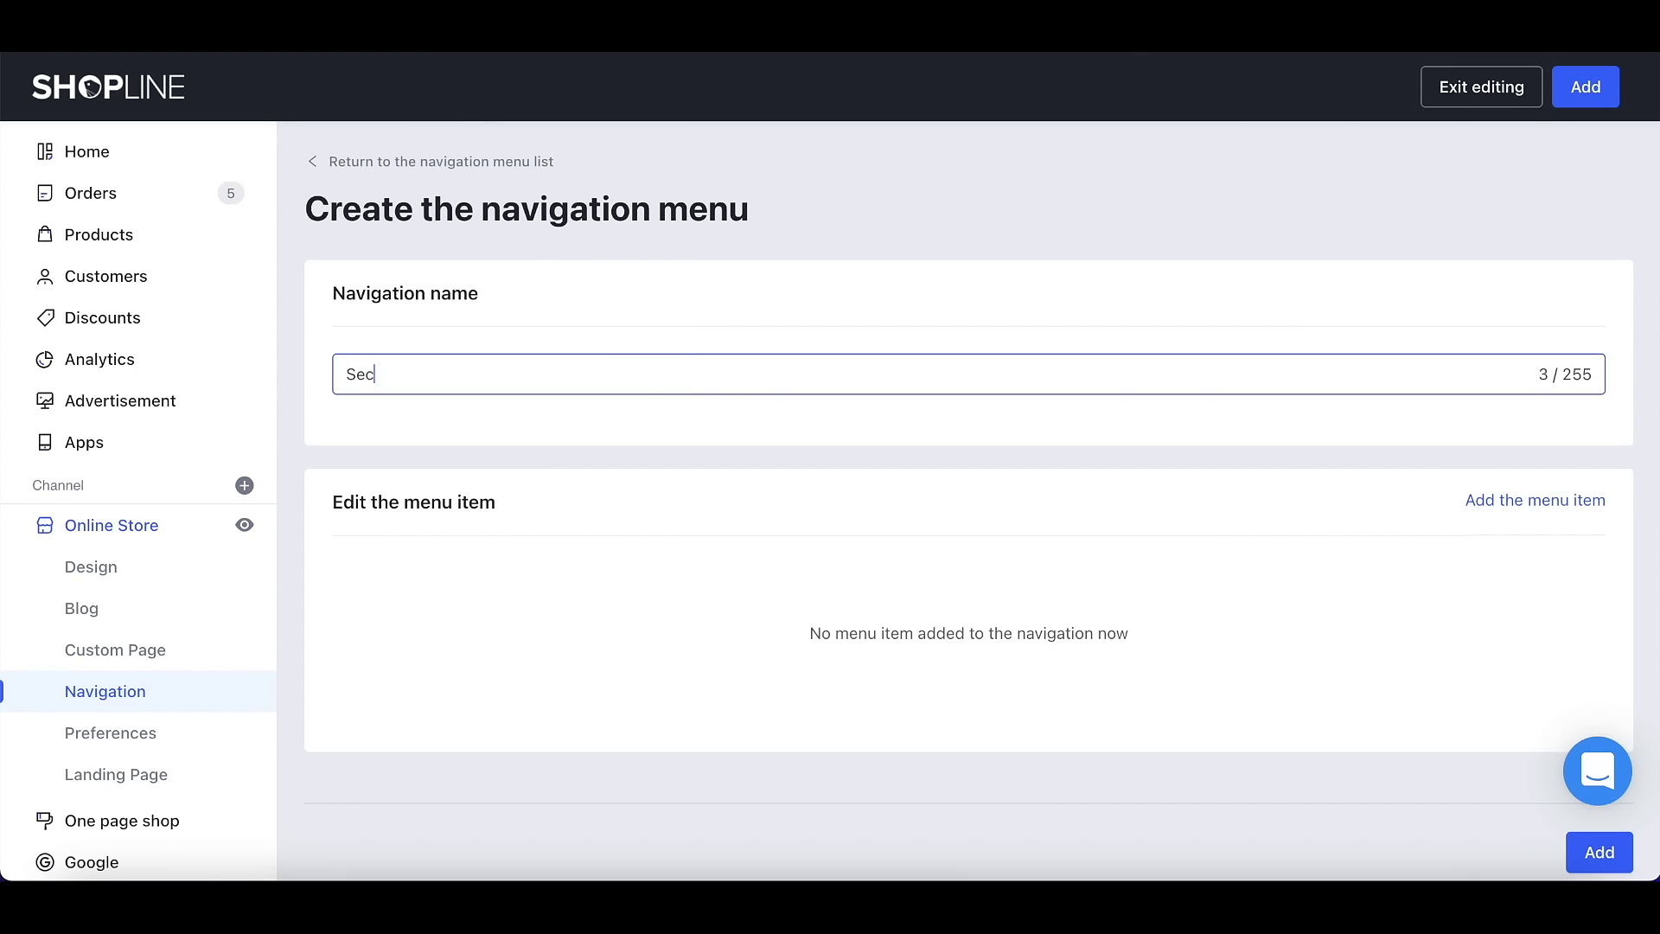
pyautogui.write('ondary menu')
pyautogui.click(1511, 515)
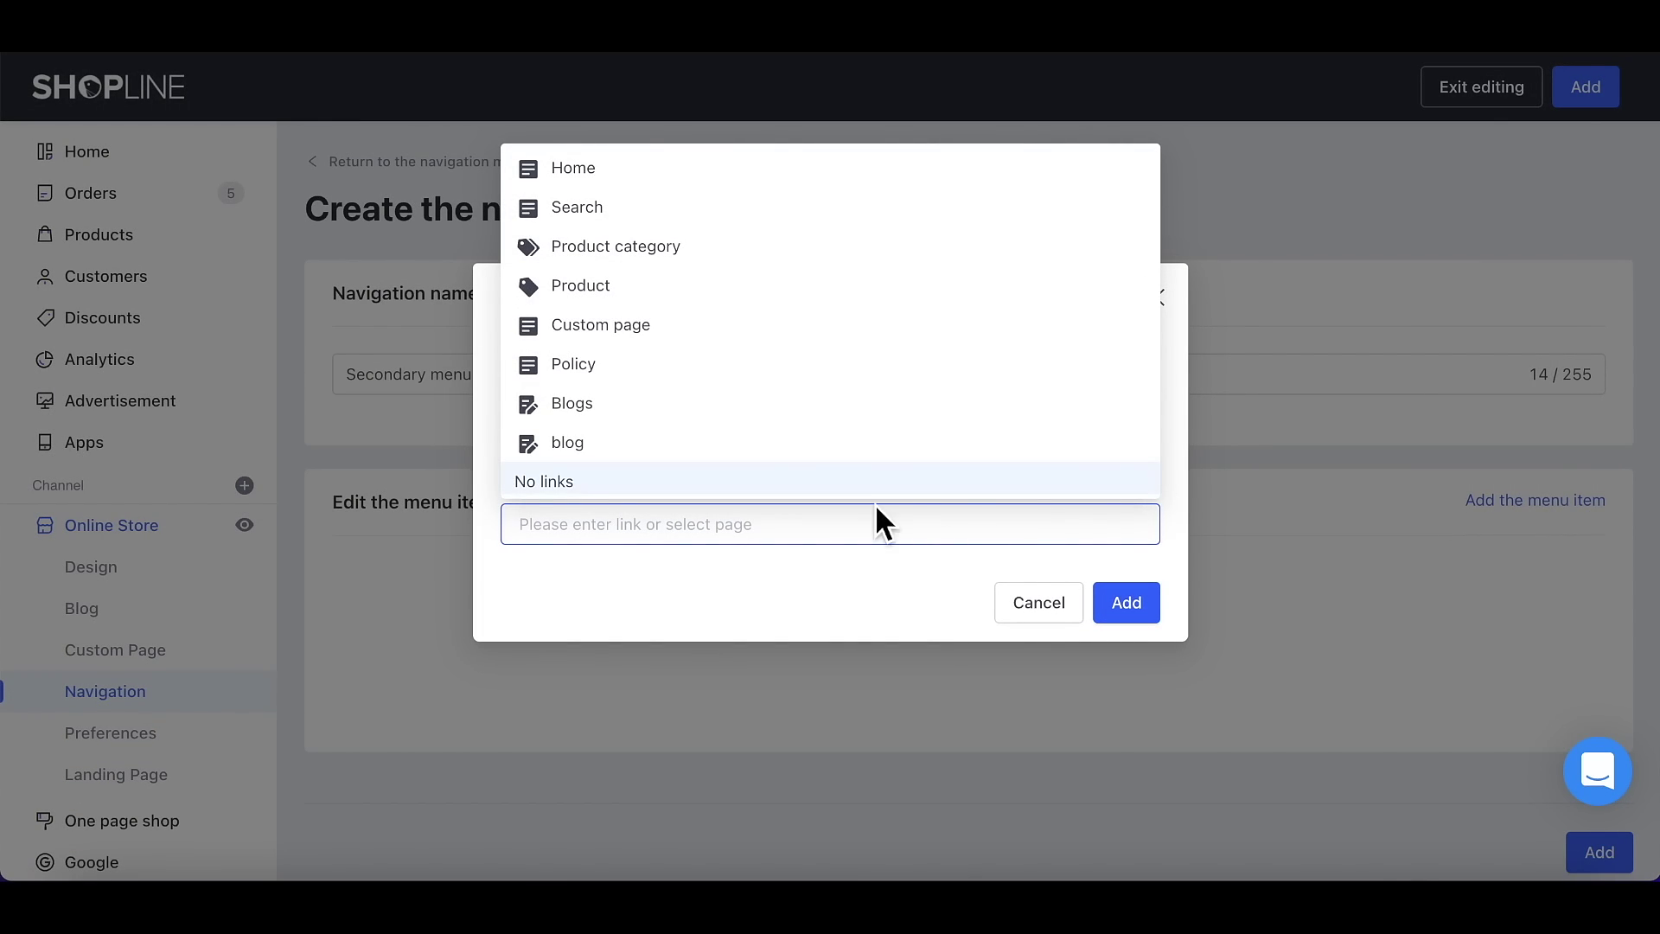
pyautogui.click(616, 405)
pyautogui.write('O')
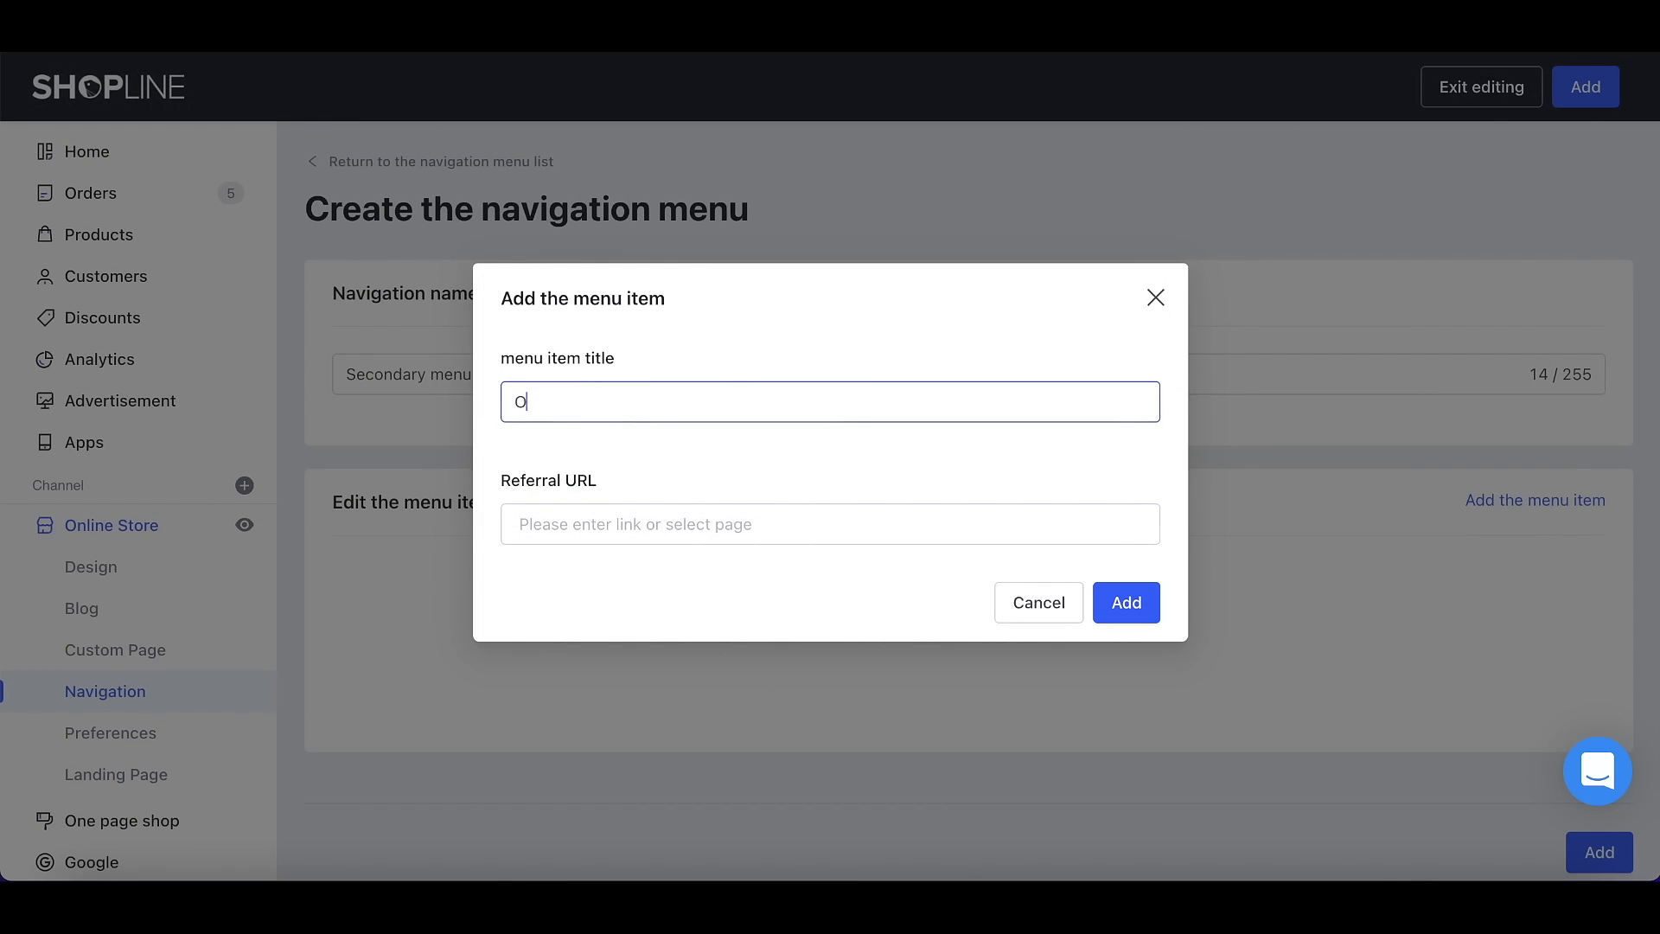
pyautogui.write('ur Story')
pyautogui.click(691, 530)
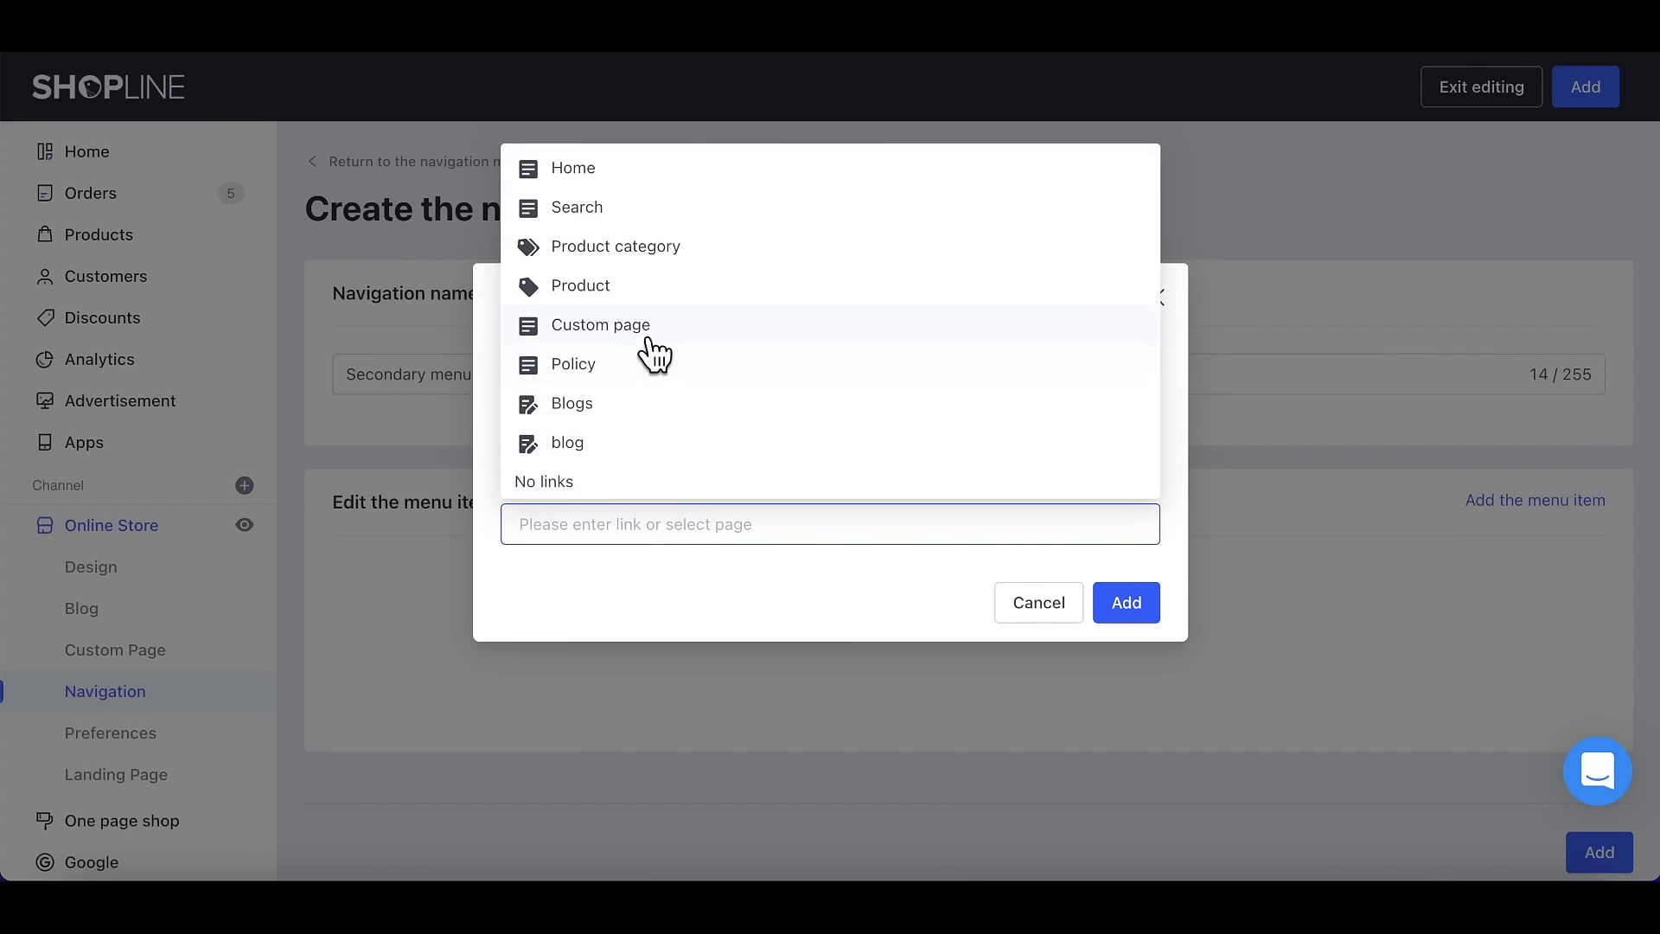
pyautogui.click(650, 328)
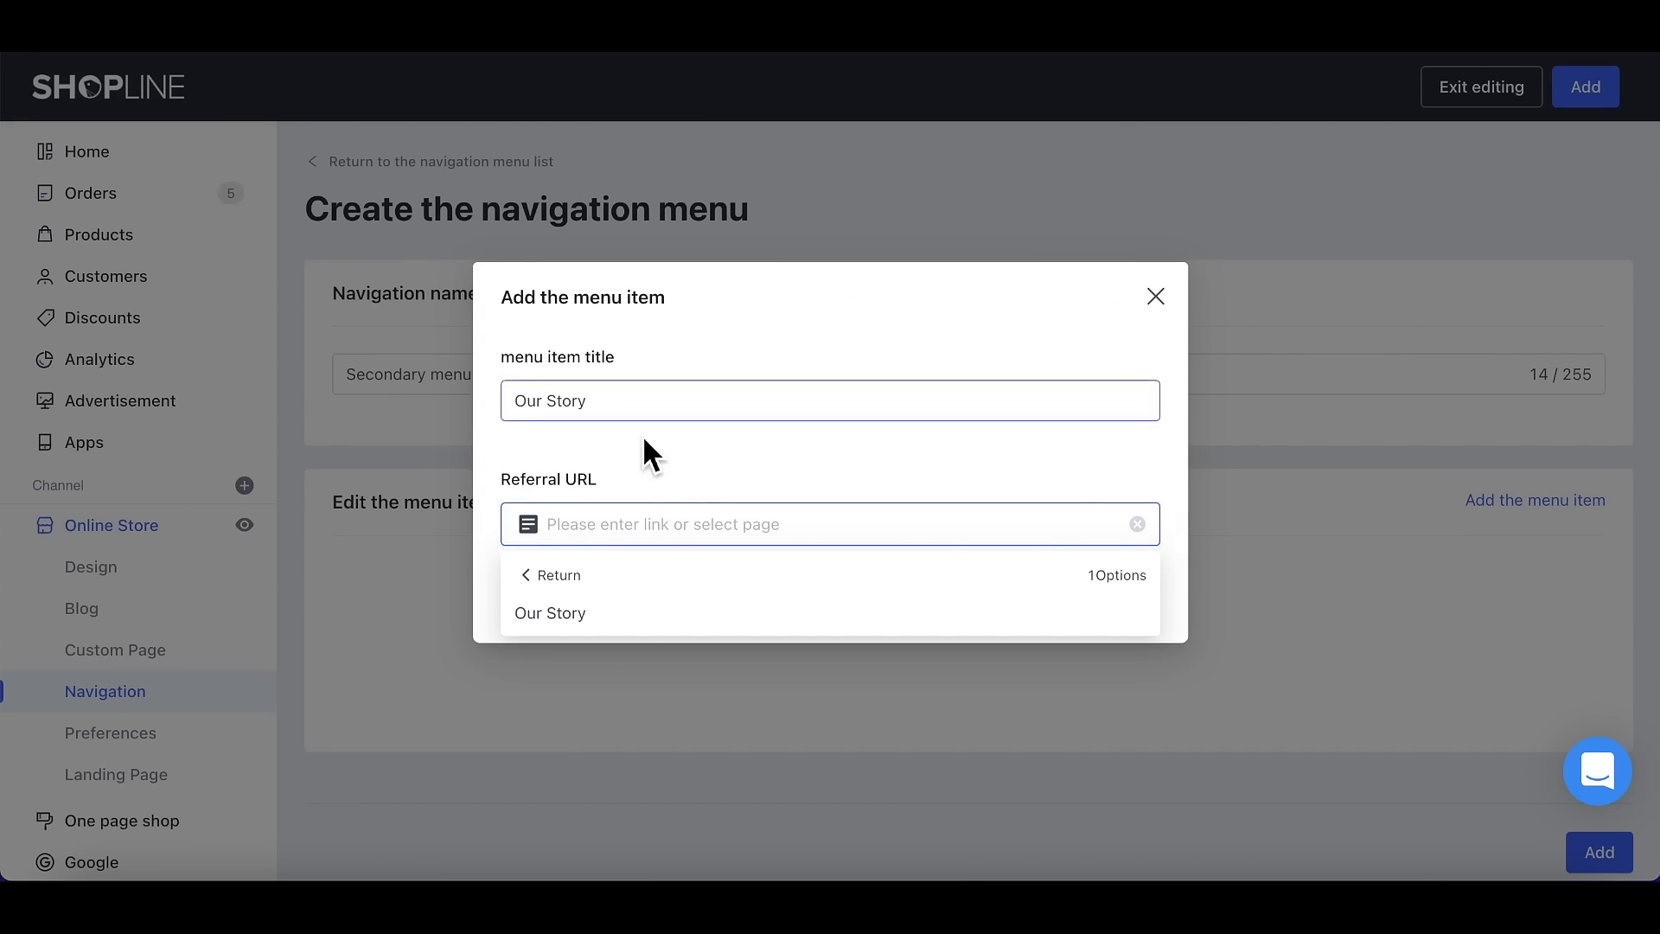
pyautogui.click(603, 621)
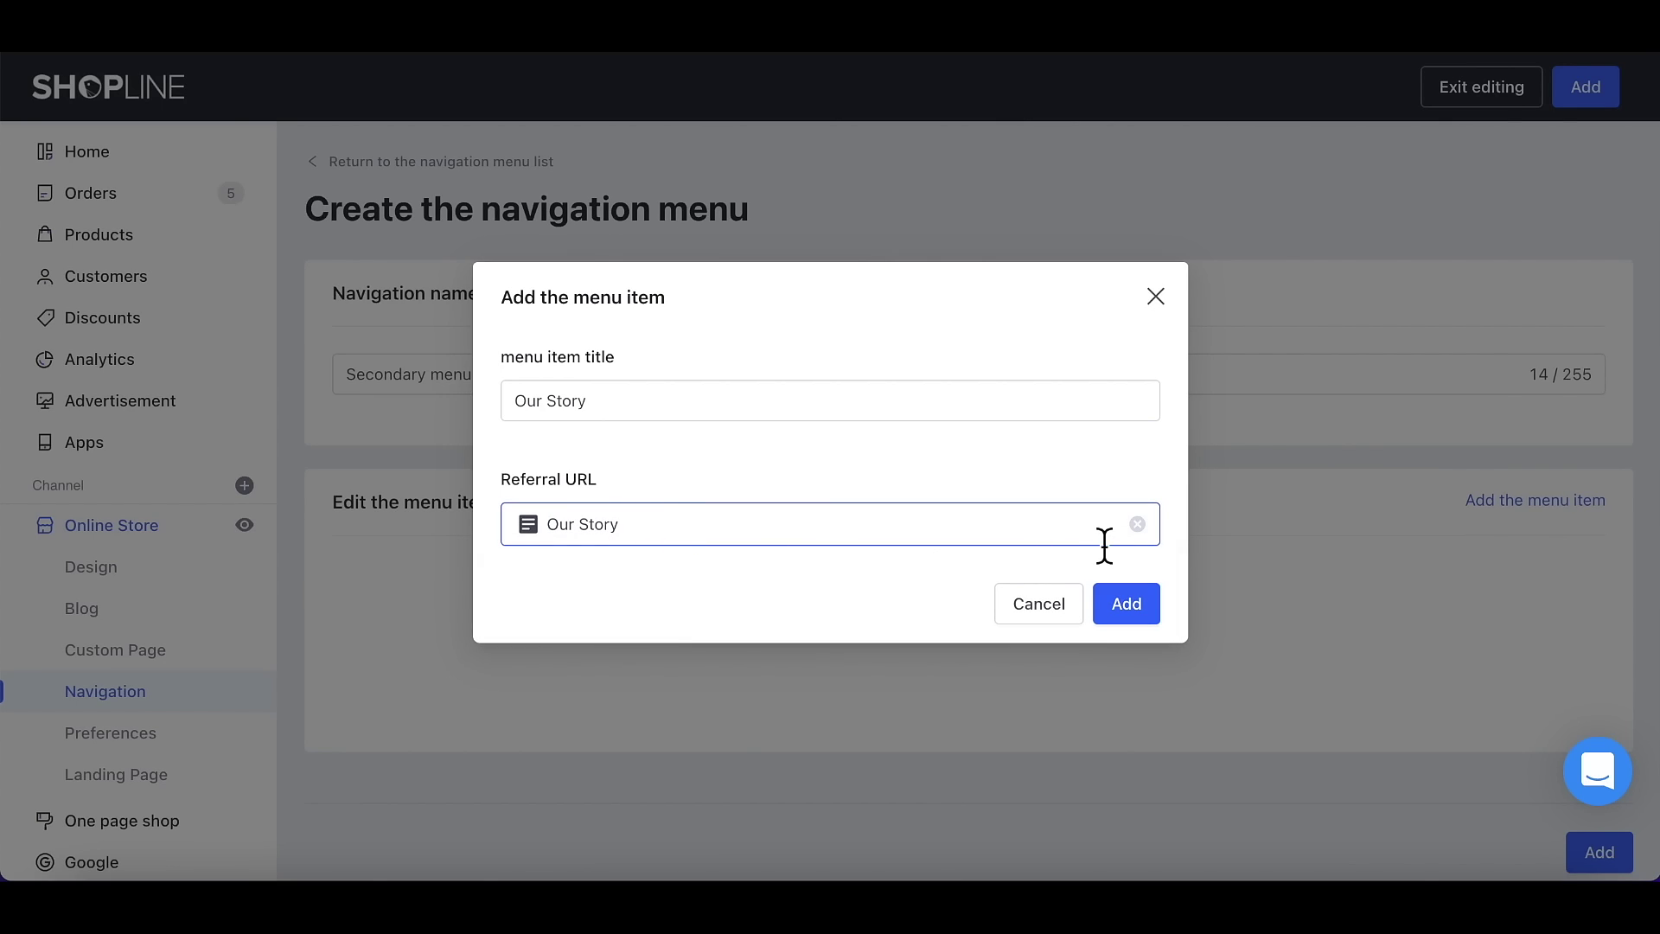
pyautogui.click(1137, 524)
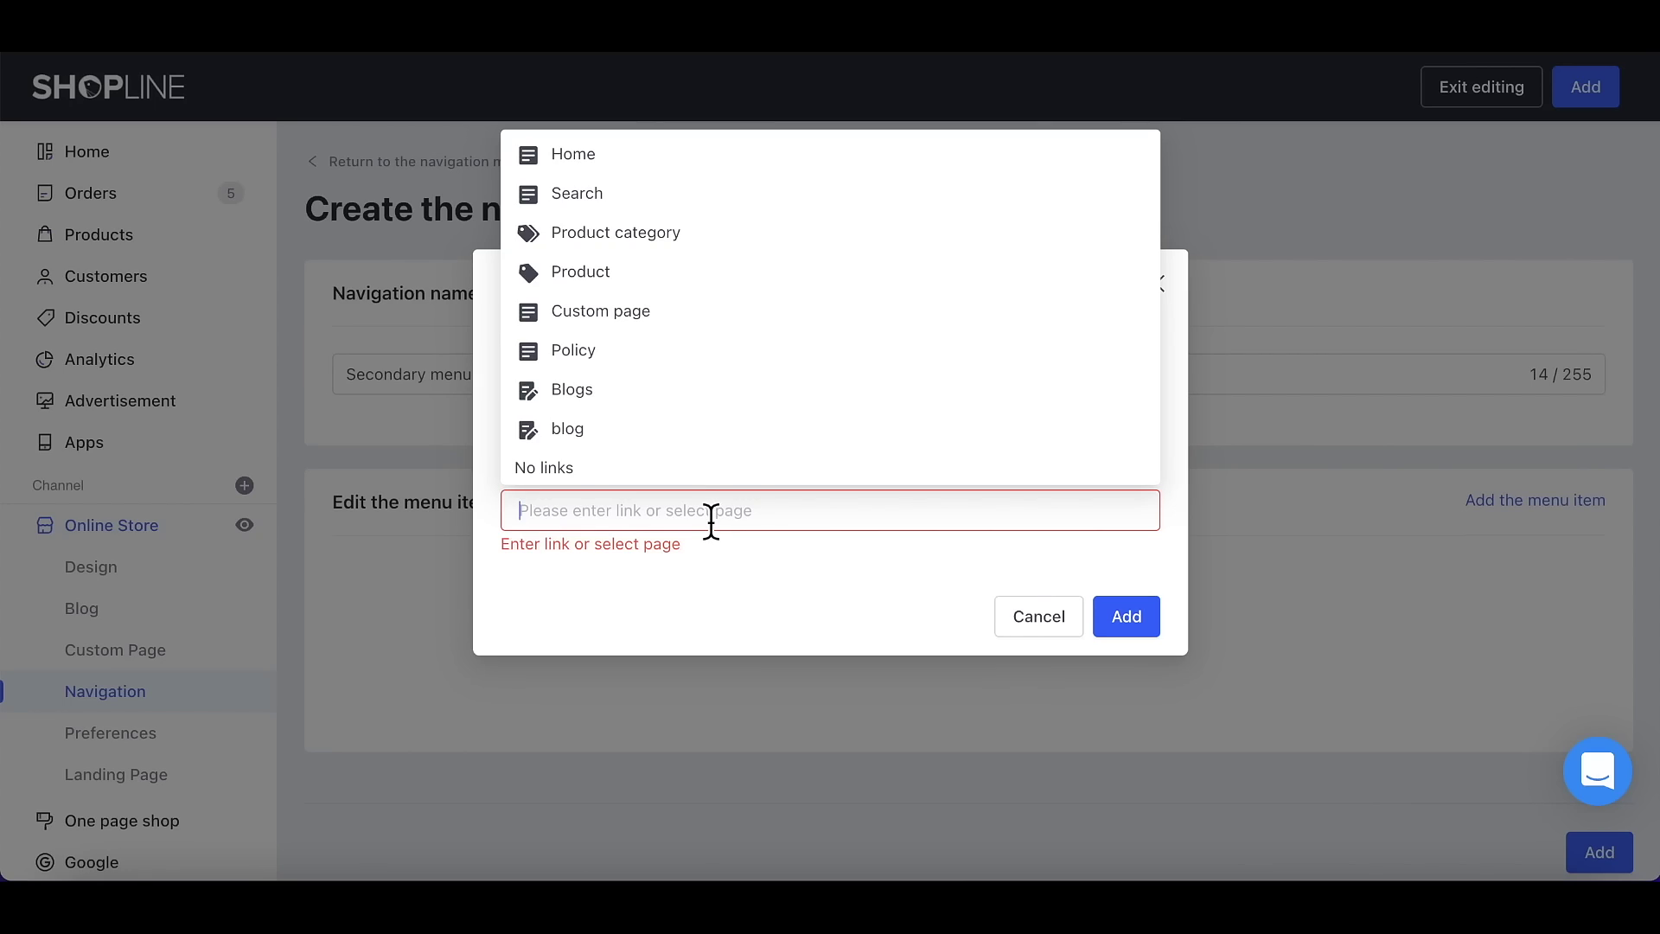
pyautogui.write('www.shopline.my')
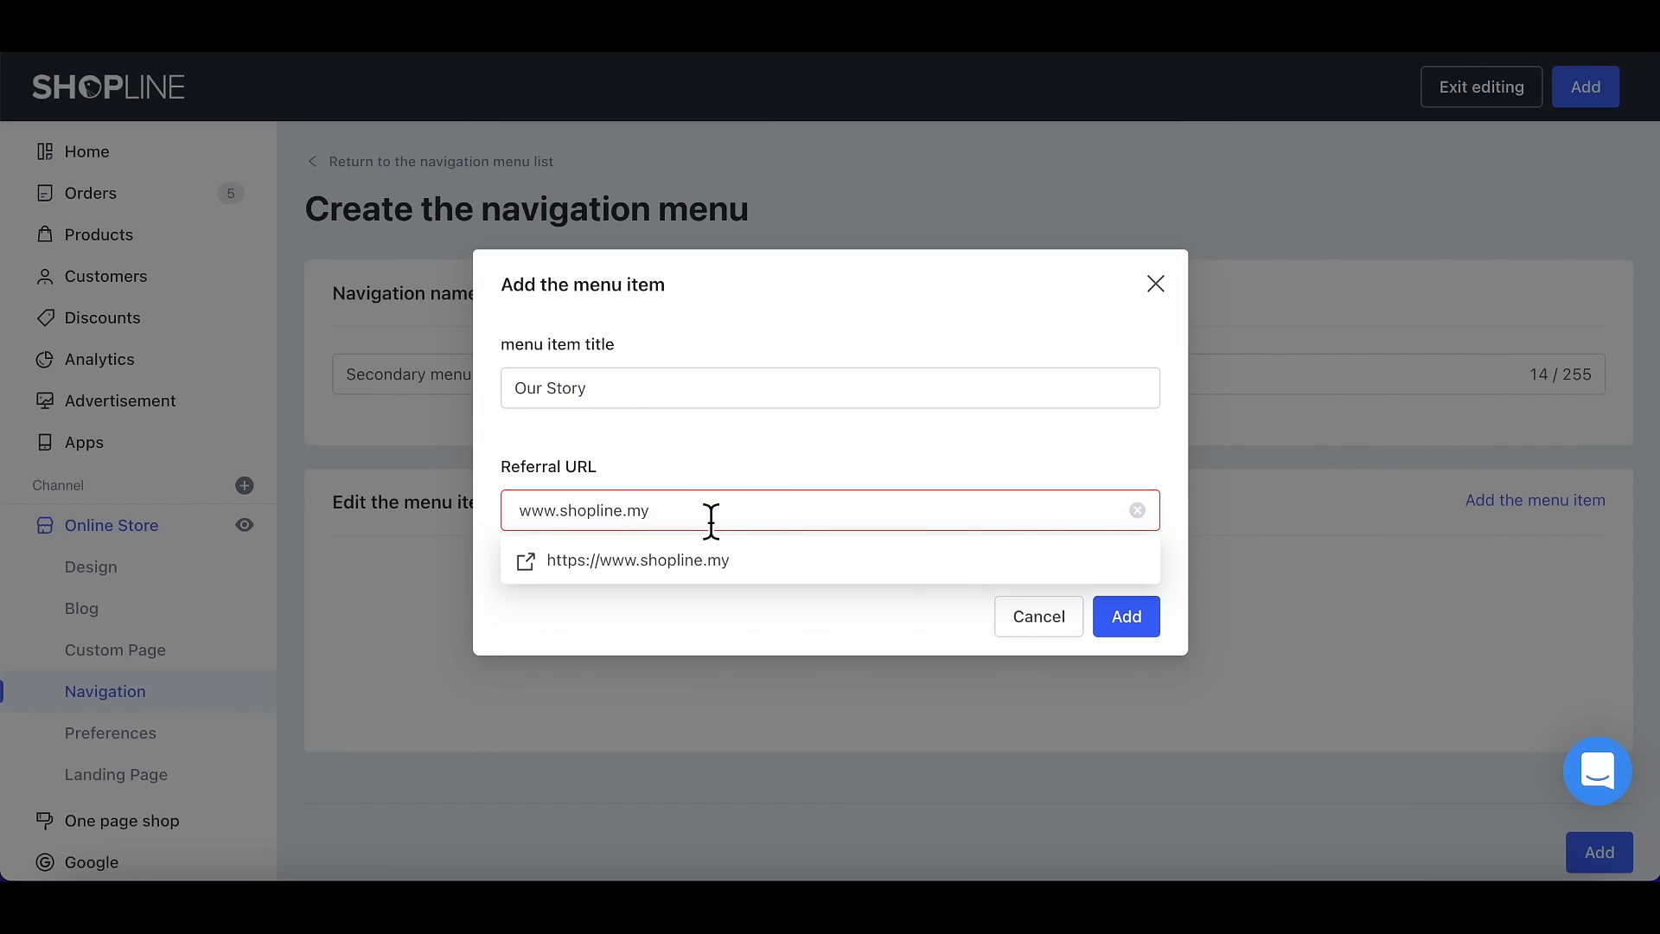
pyautogui.click(706, 566)
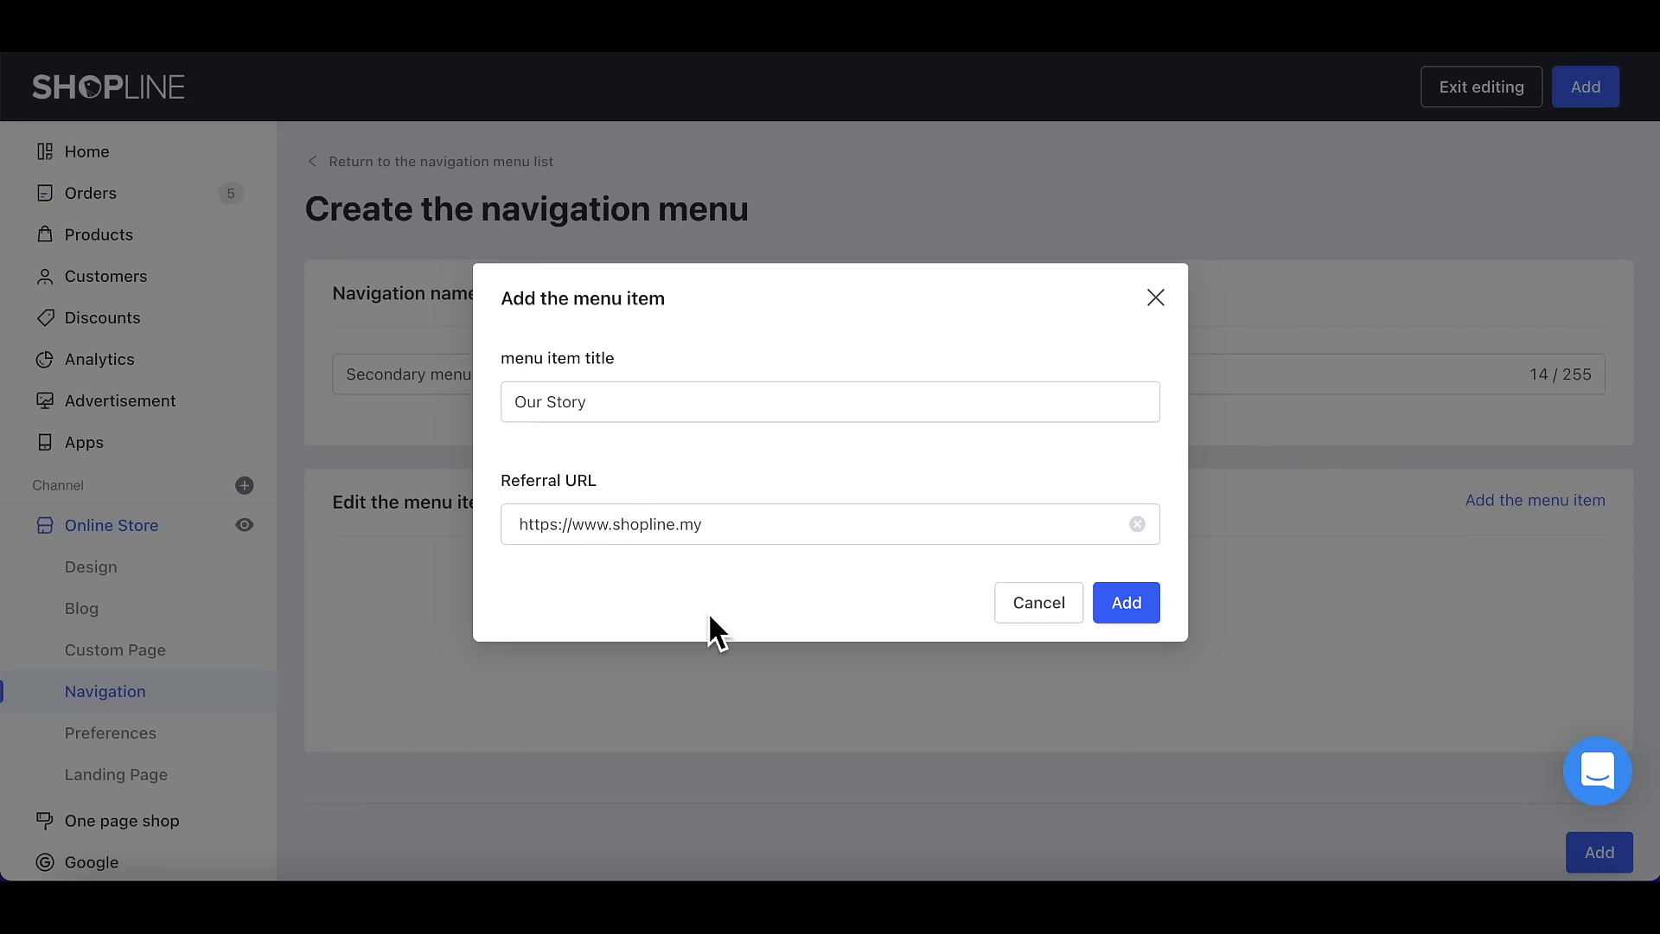
pyautogui.click(1157, 621)
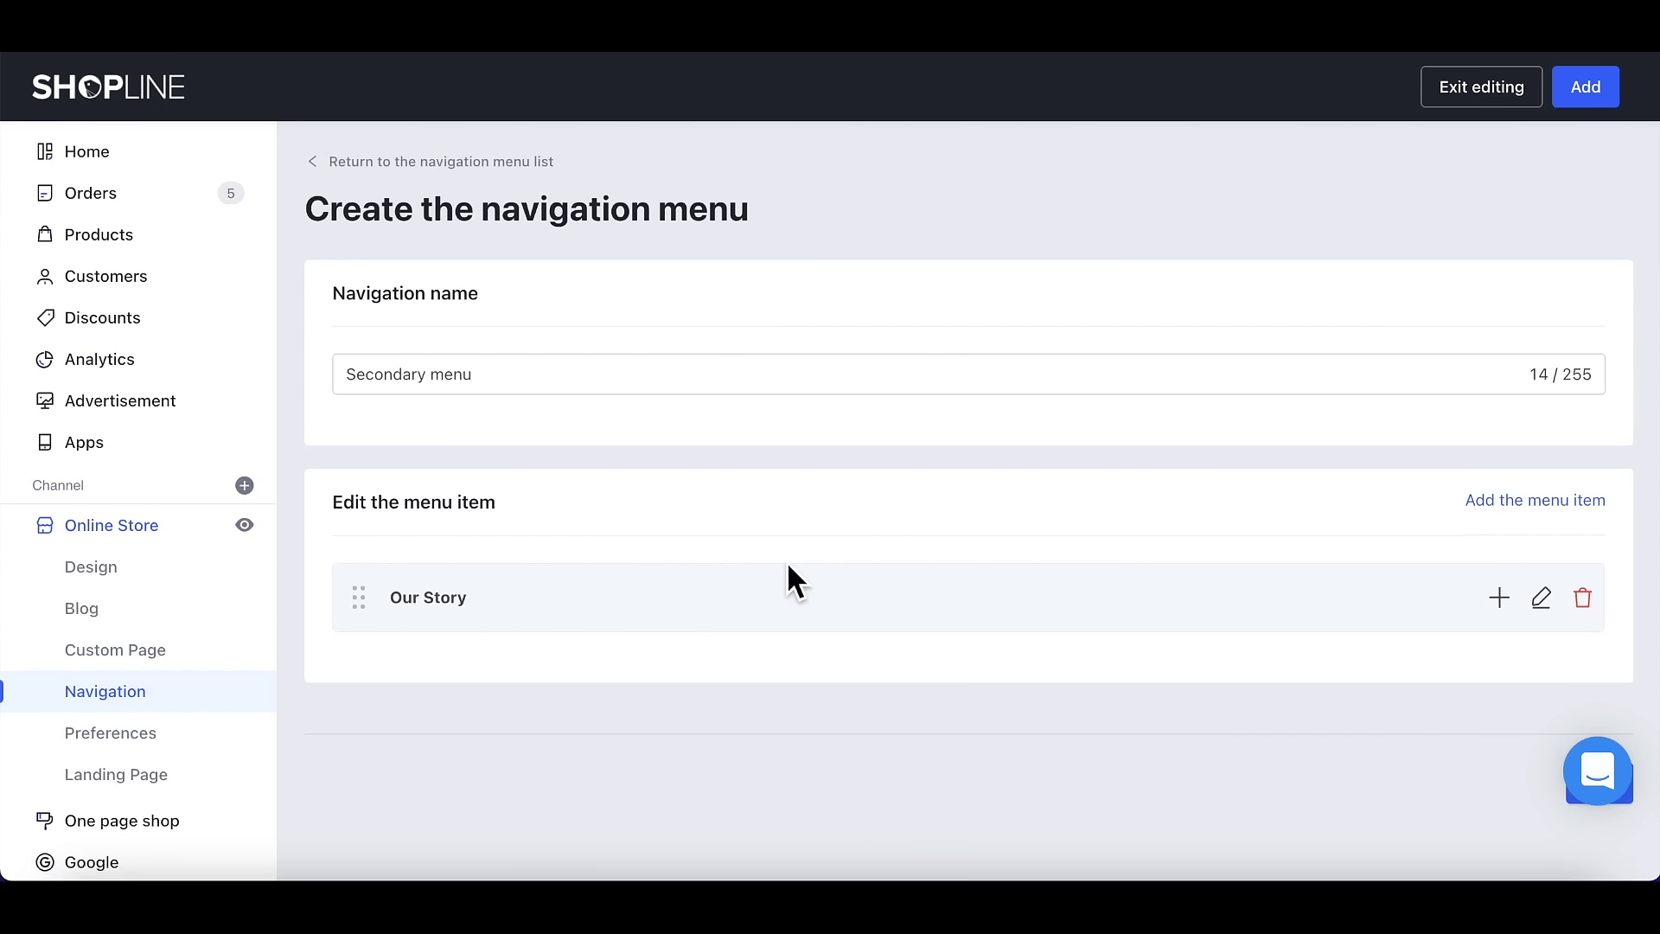
# Step: Add a 'sub-menu' item under Our Story, linked to the Our Story custom page, and confirm its nesting
pyautogui.click(1503, 611)
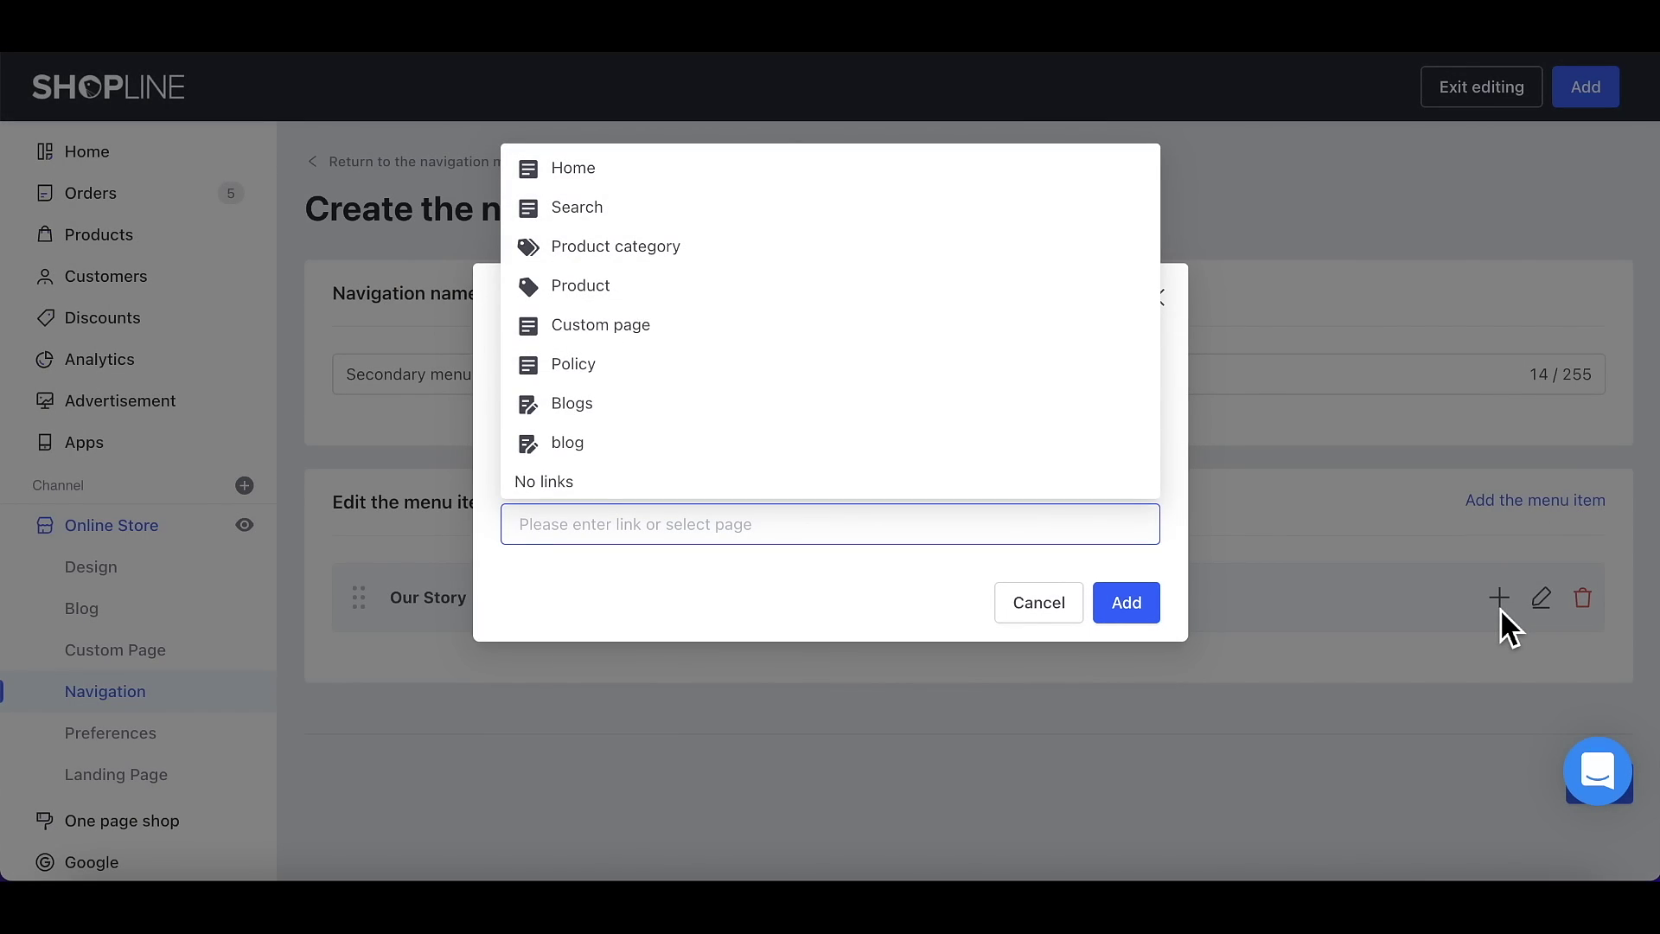
pyautogui.click(830, 610)
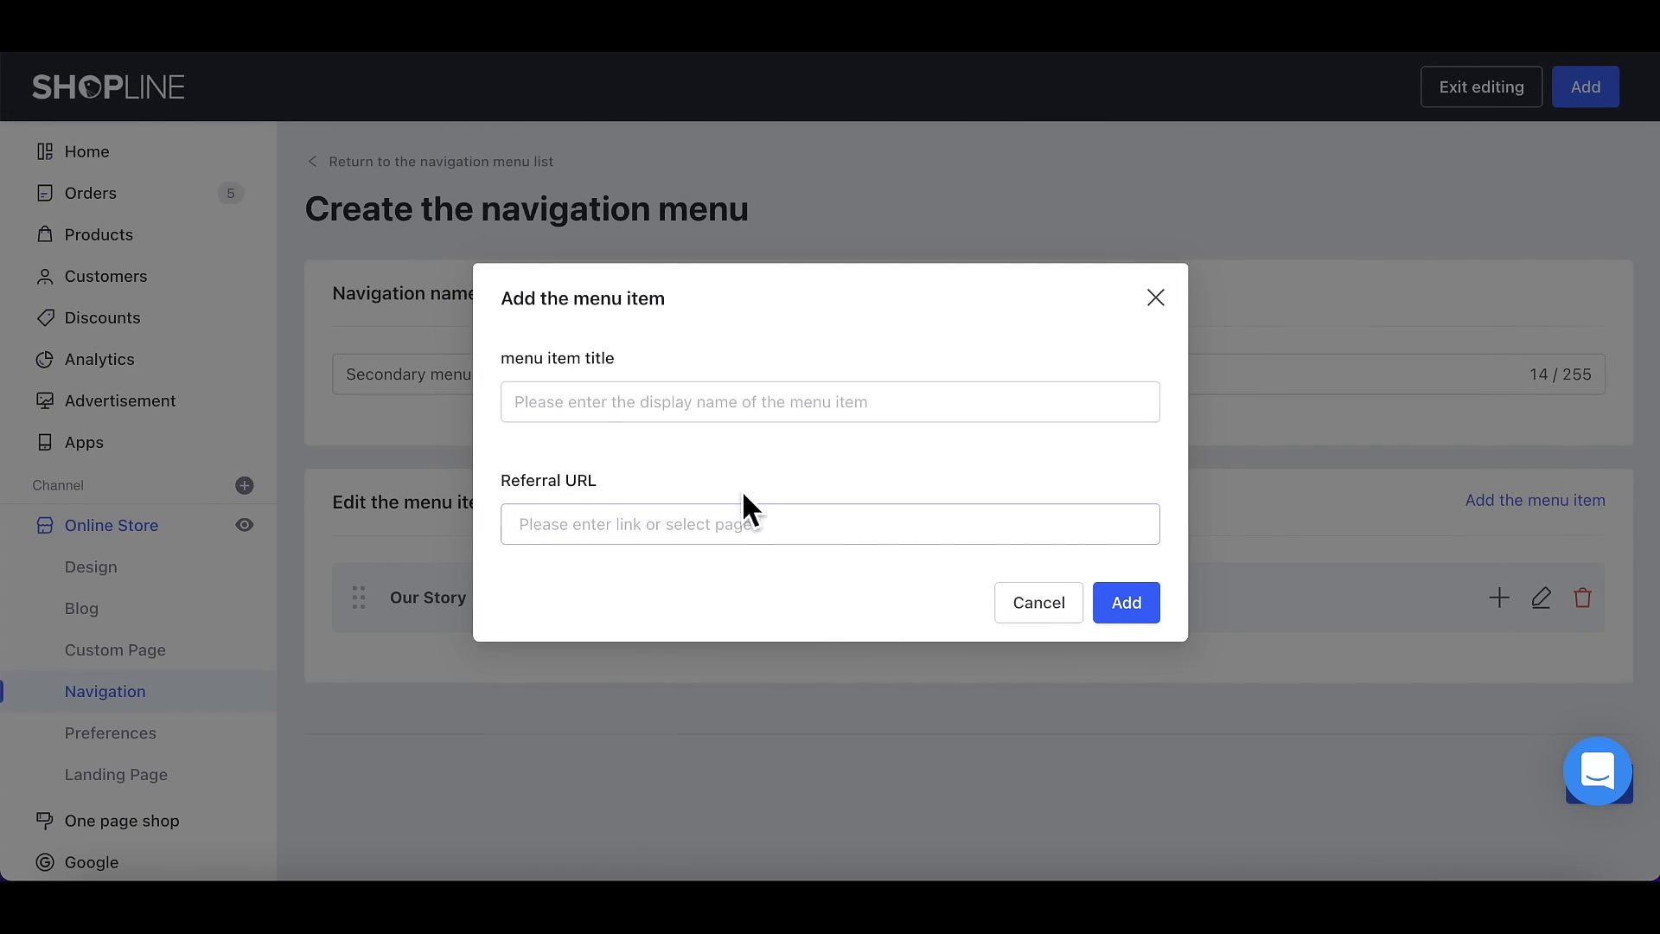
pyautogui.click(725, 417)
pyautogui.write('sub')
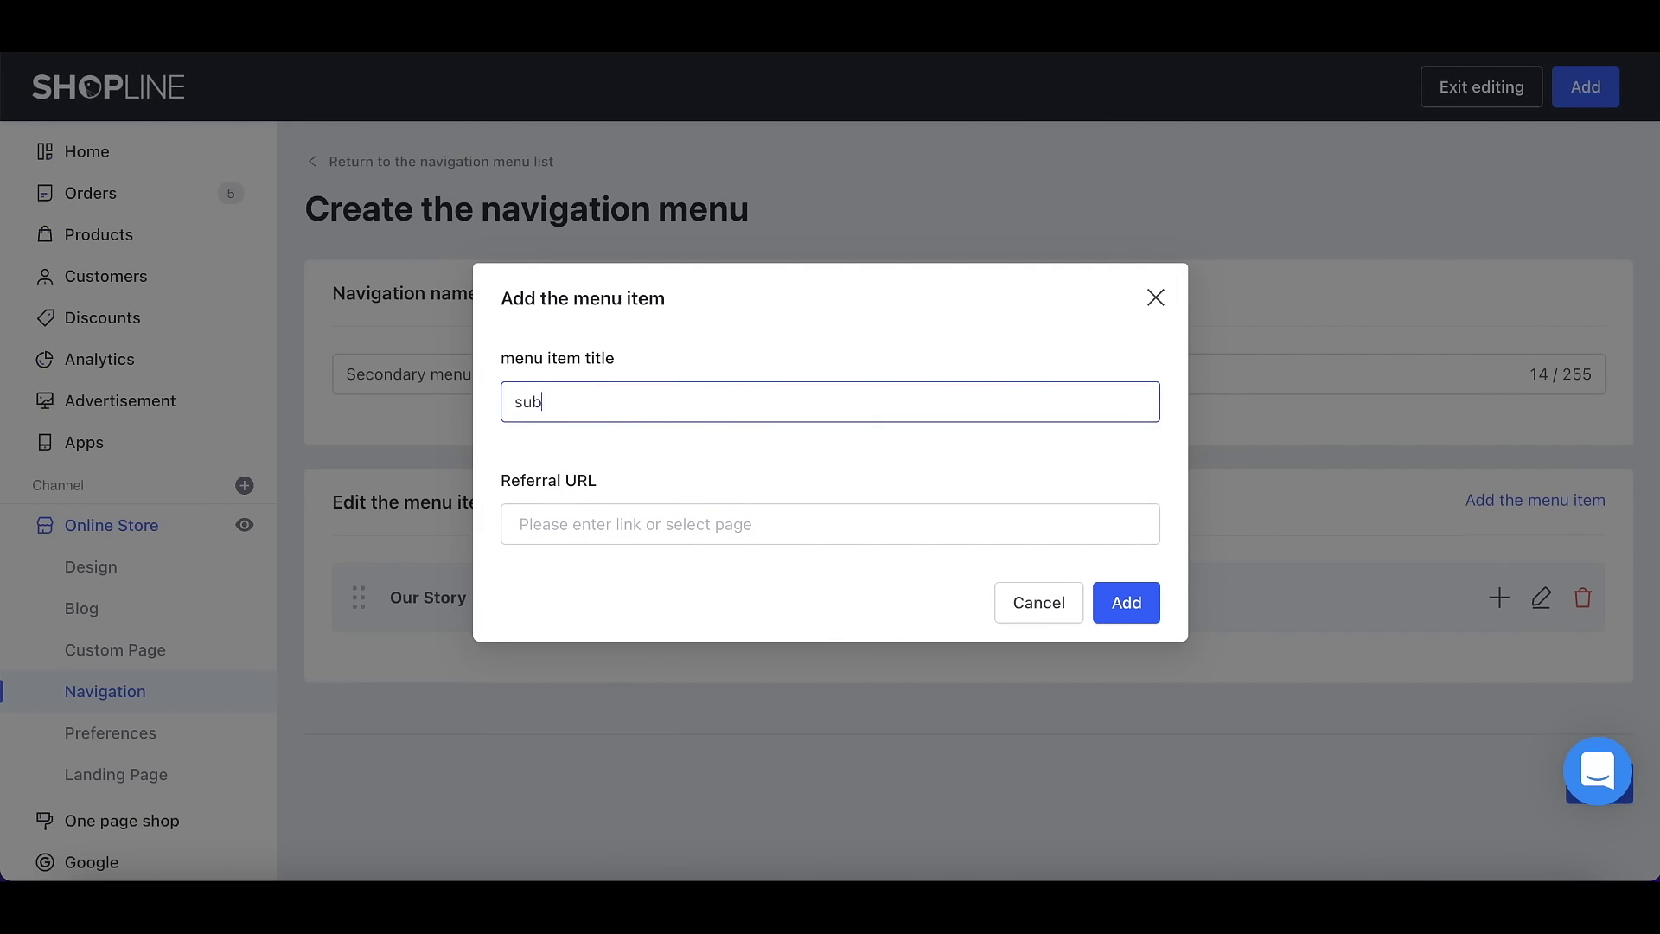
pyautogui.write('-menu')
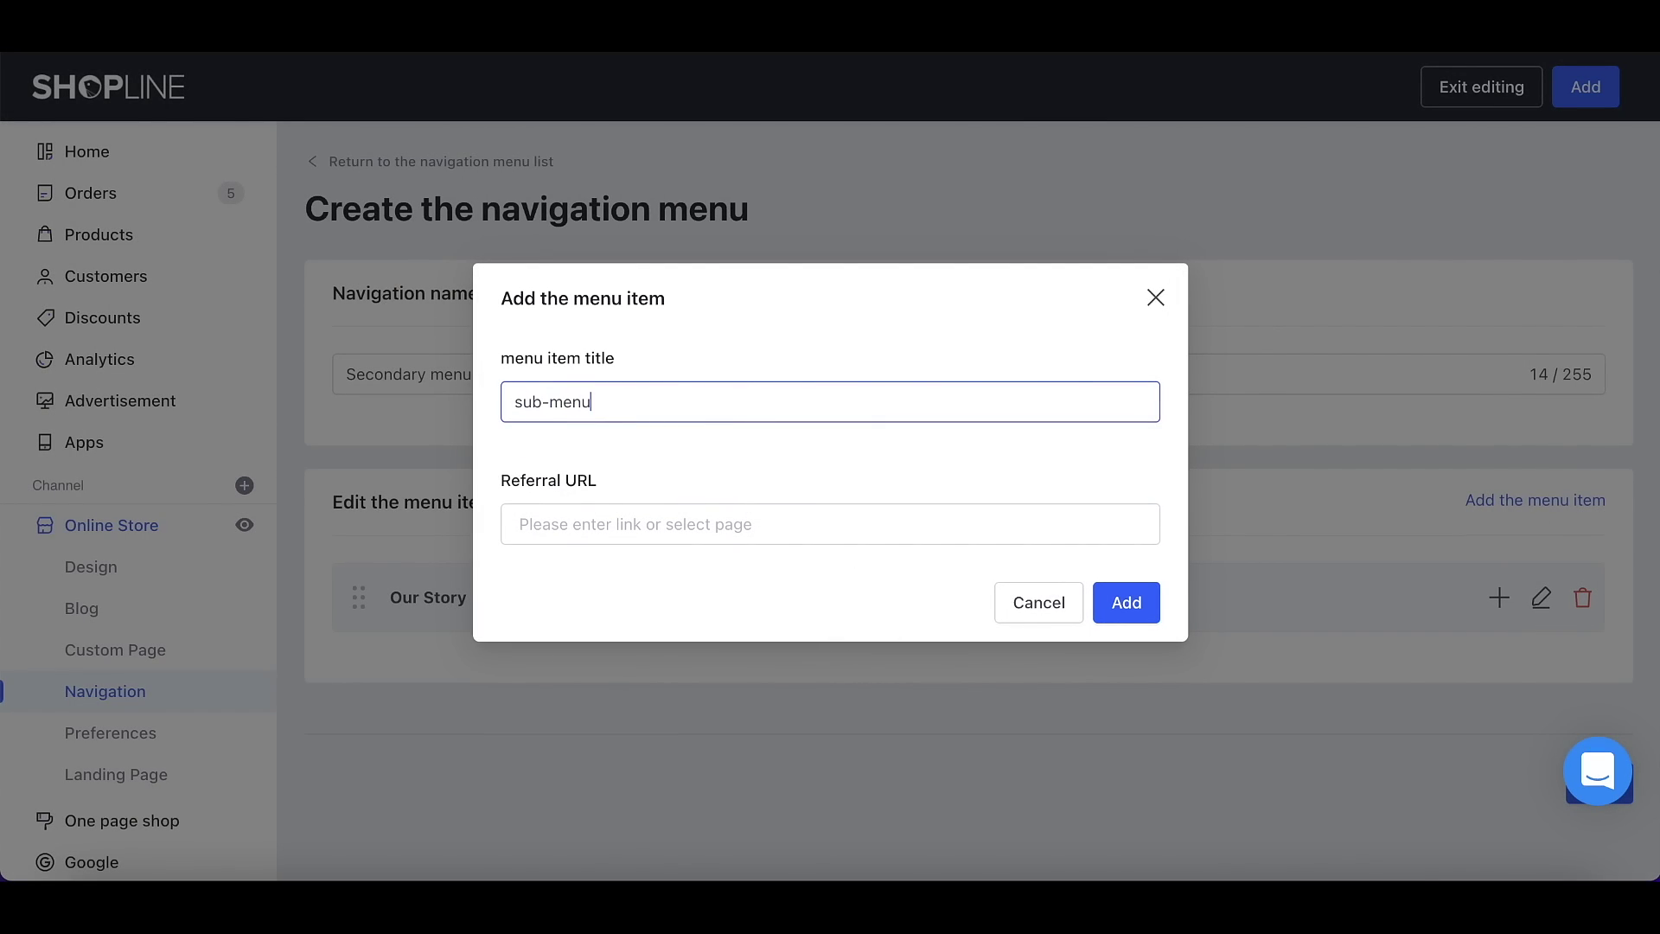
pyautogui.click(697, 526)
pyautogui.click(679, 324)
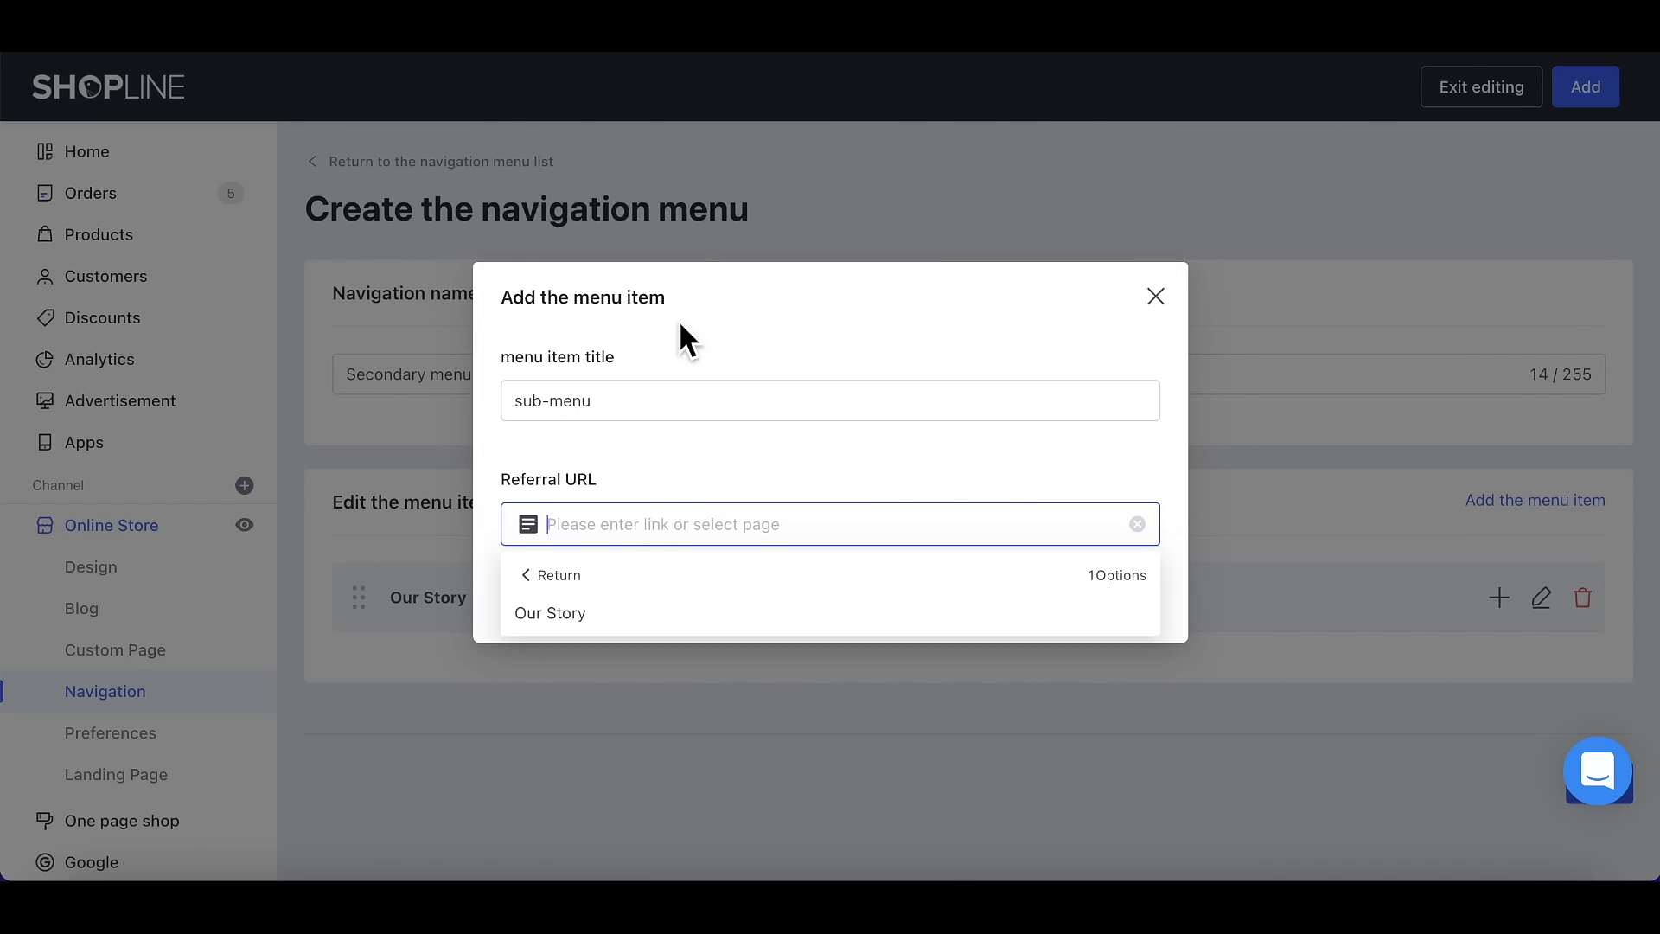
pyautogui.click(632, 614)
pyautogui.click(1128, 605)
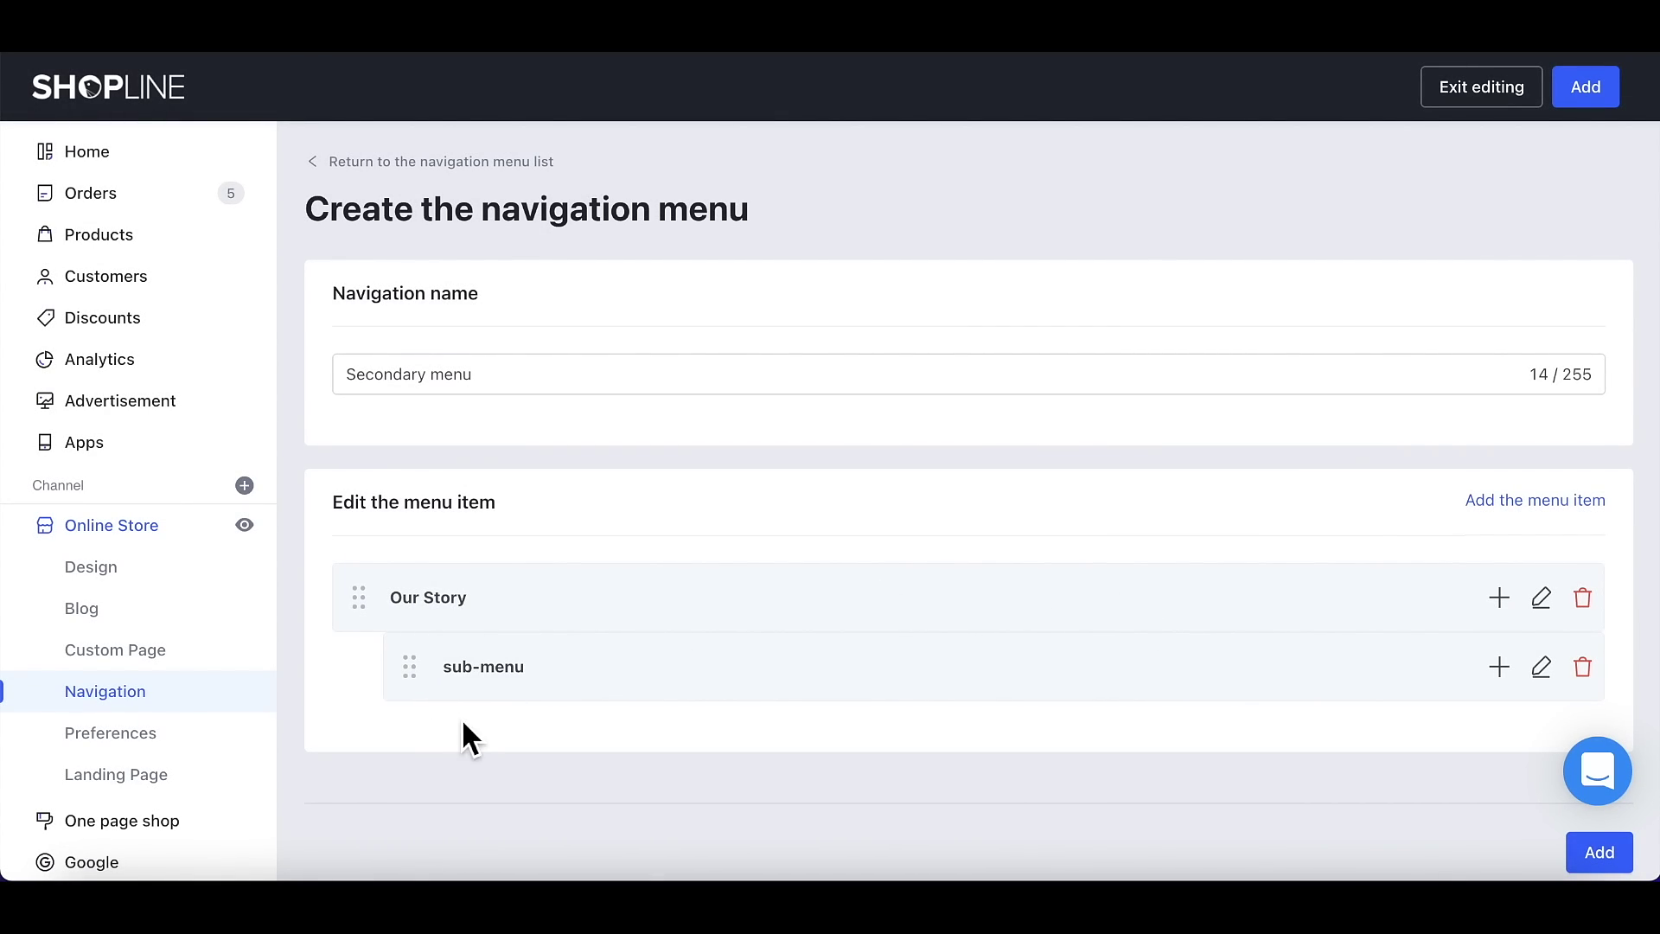
pyautogui.moveTo(410, 667); pyautogui.dragTo(421, 707)
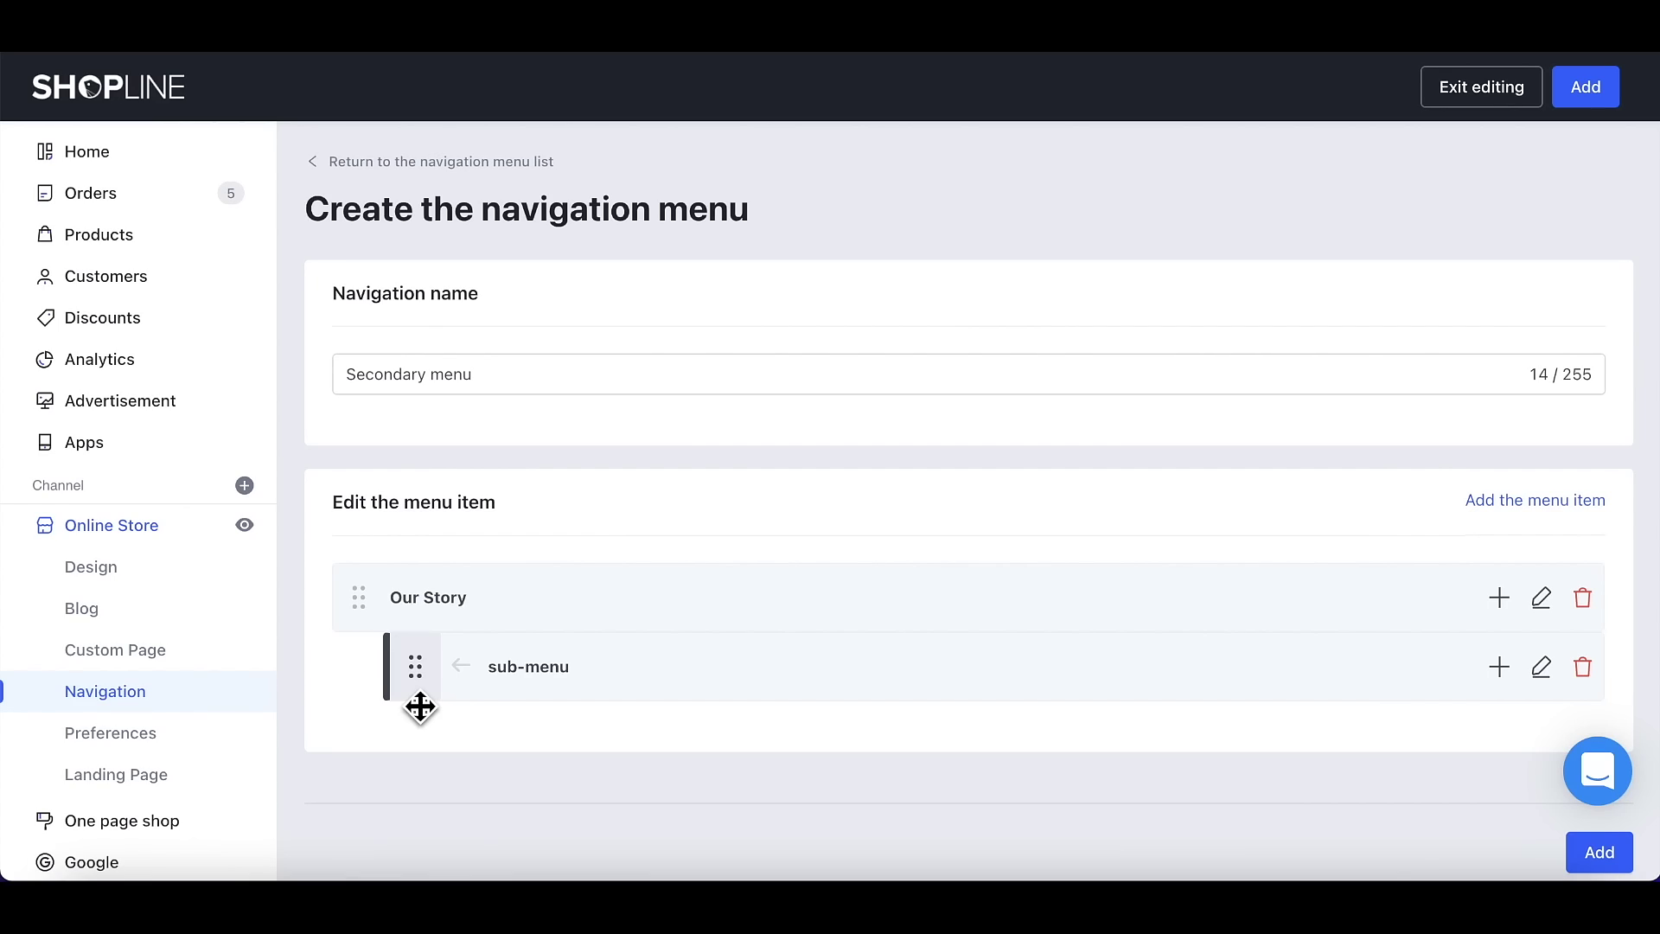
pyautogui.moveTo(420, 707); pyautogui.dragTo(421, 707)
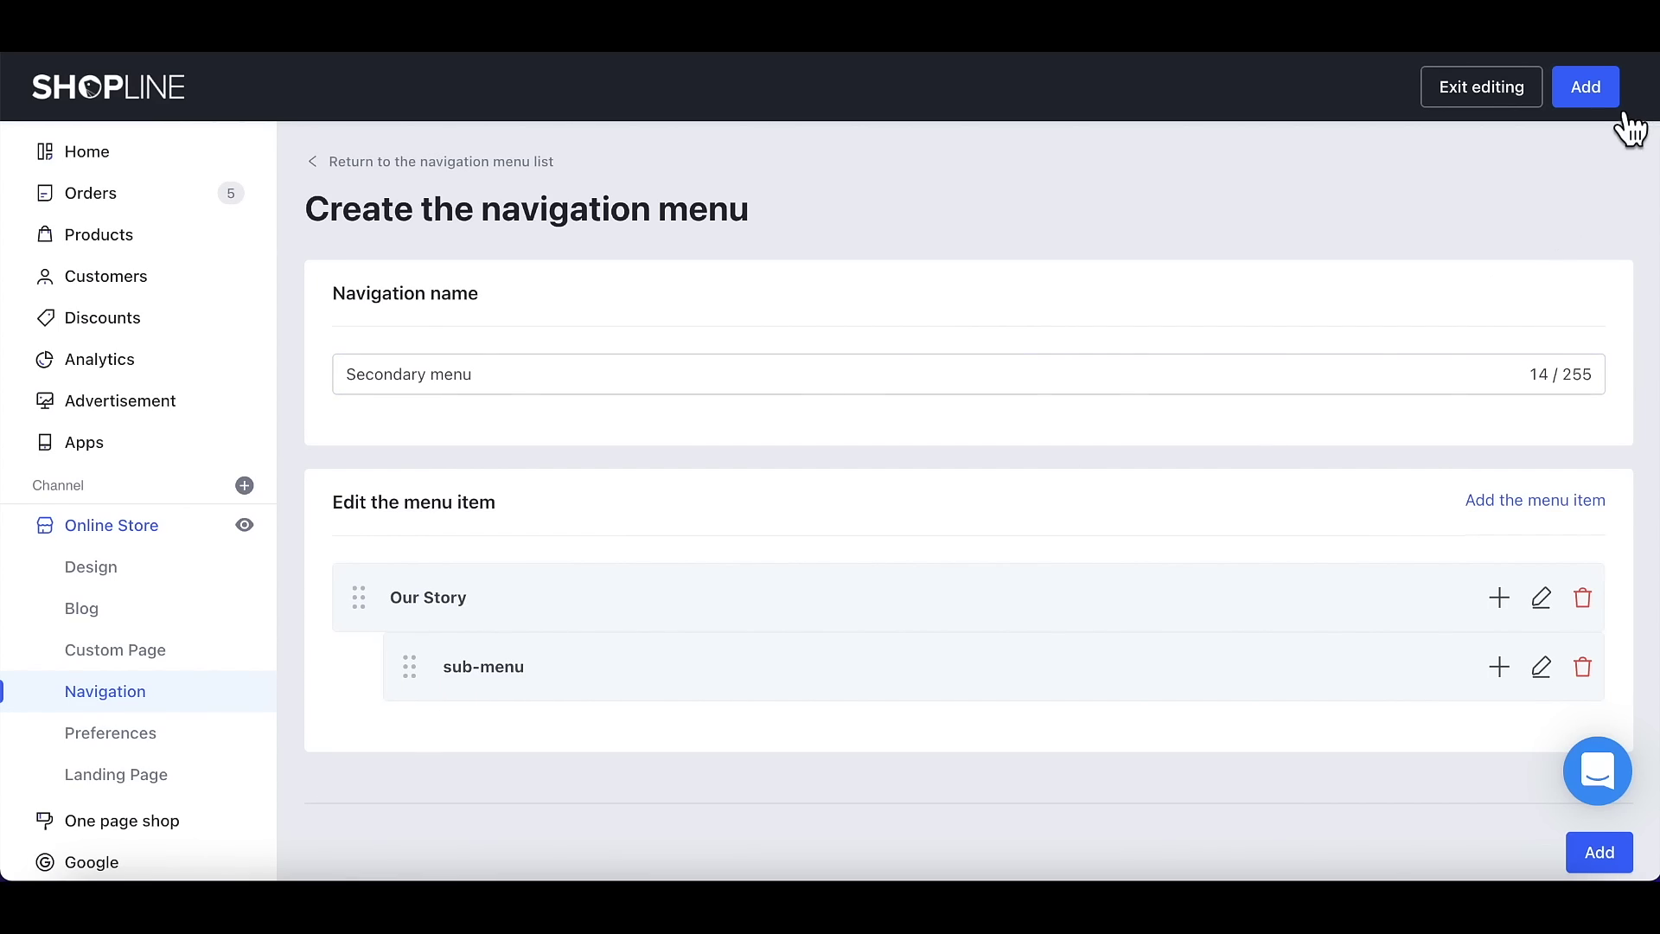
# Step: Save the Secondary menu, recheck its items, and return to the menu list and Store Design page
pyautogui.click(1607, 91)
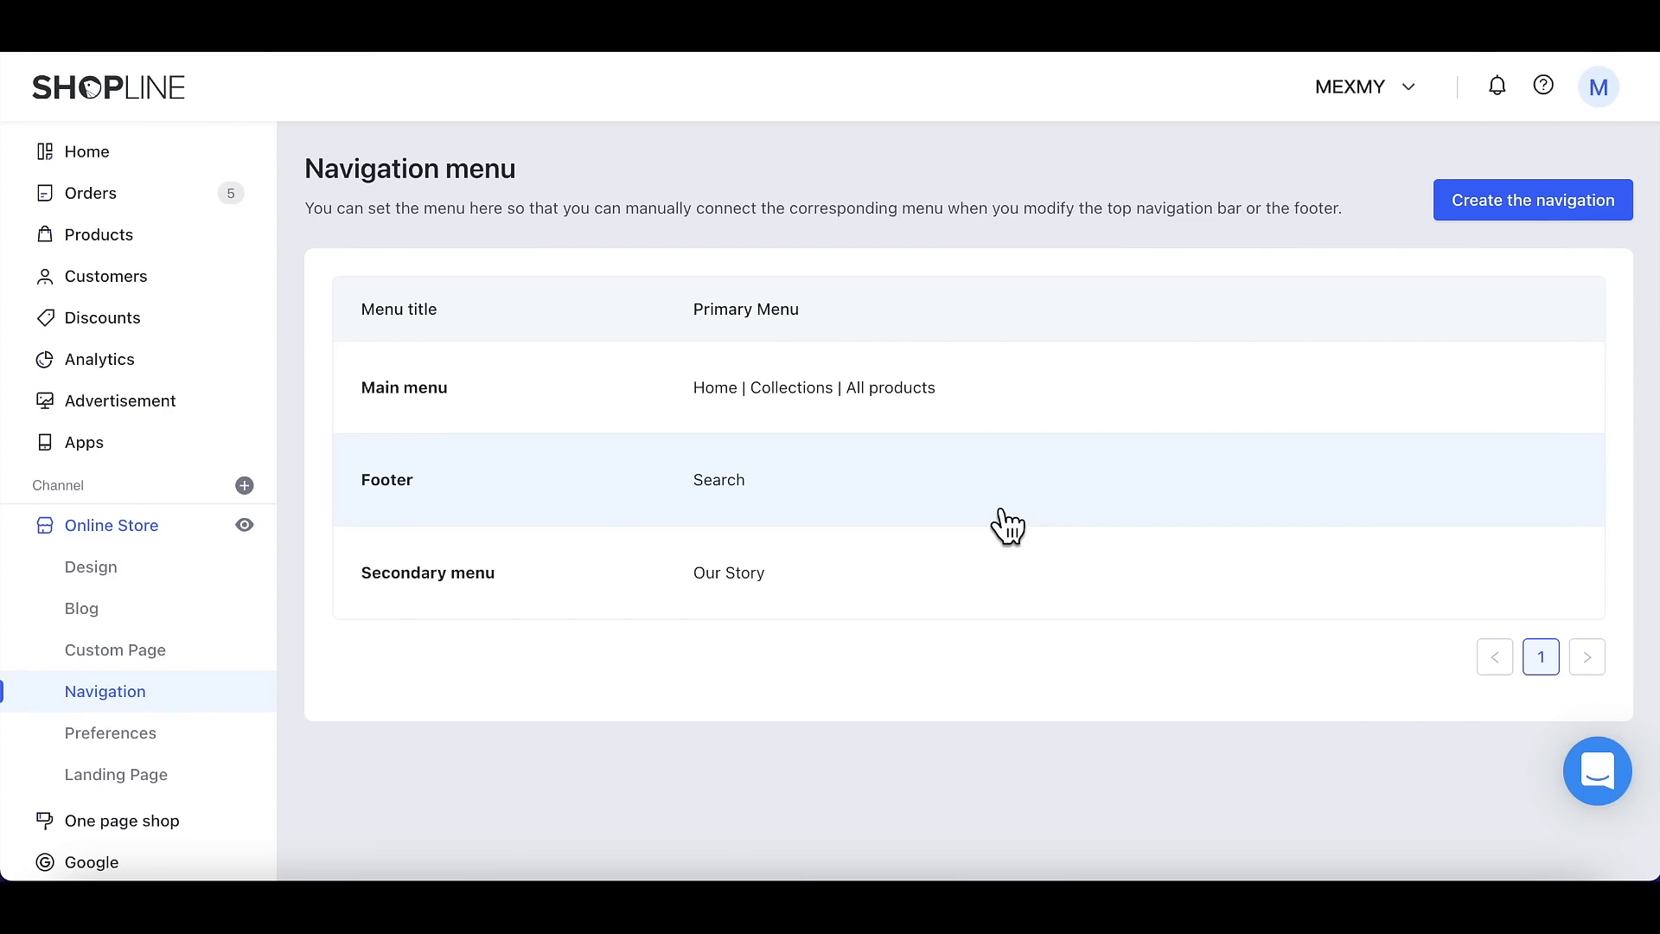
pyautogui.click(806, 578)
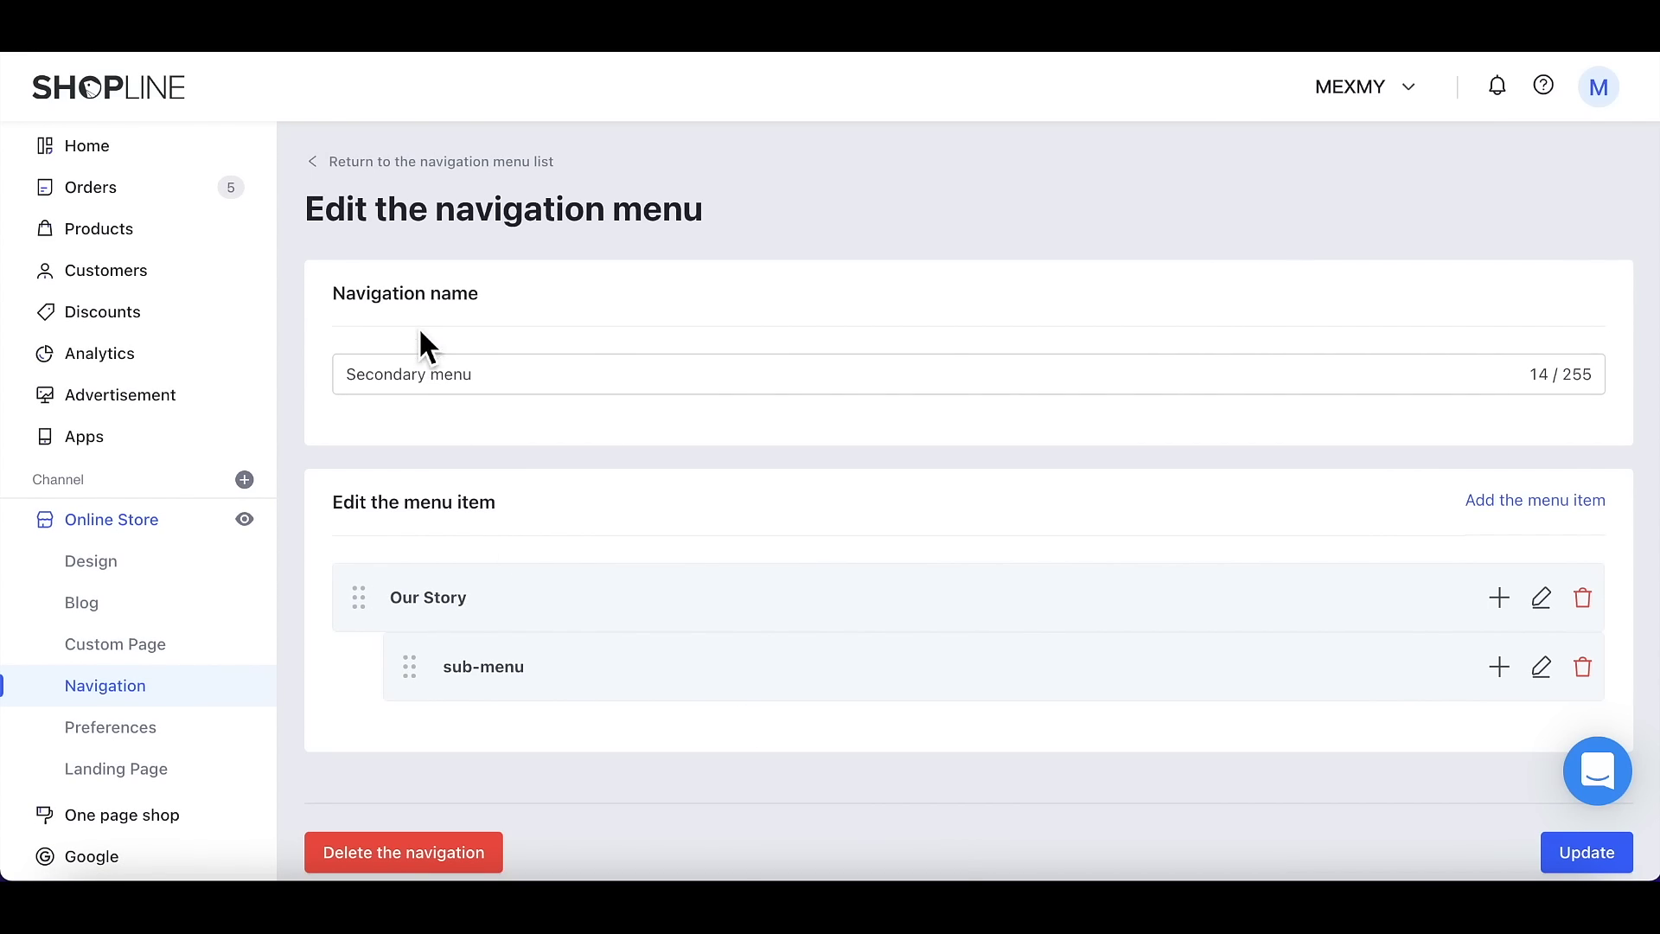
pyautogui.click(338, 164)
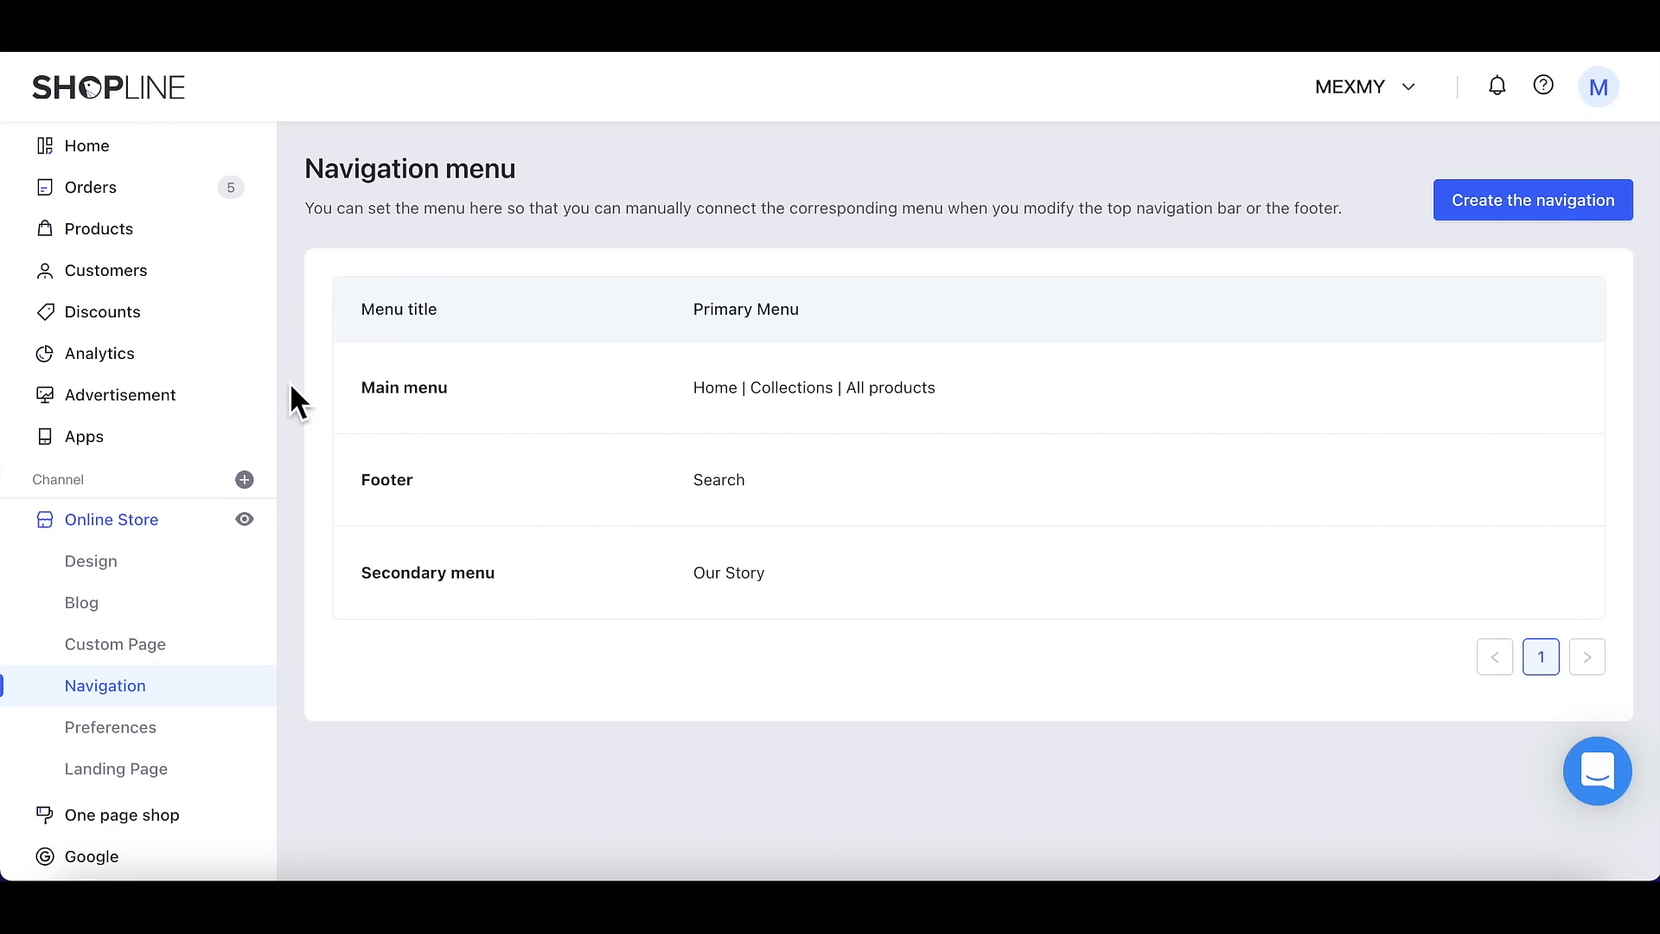
pyautogui.click(136, 592)
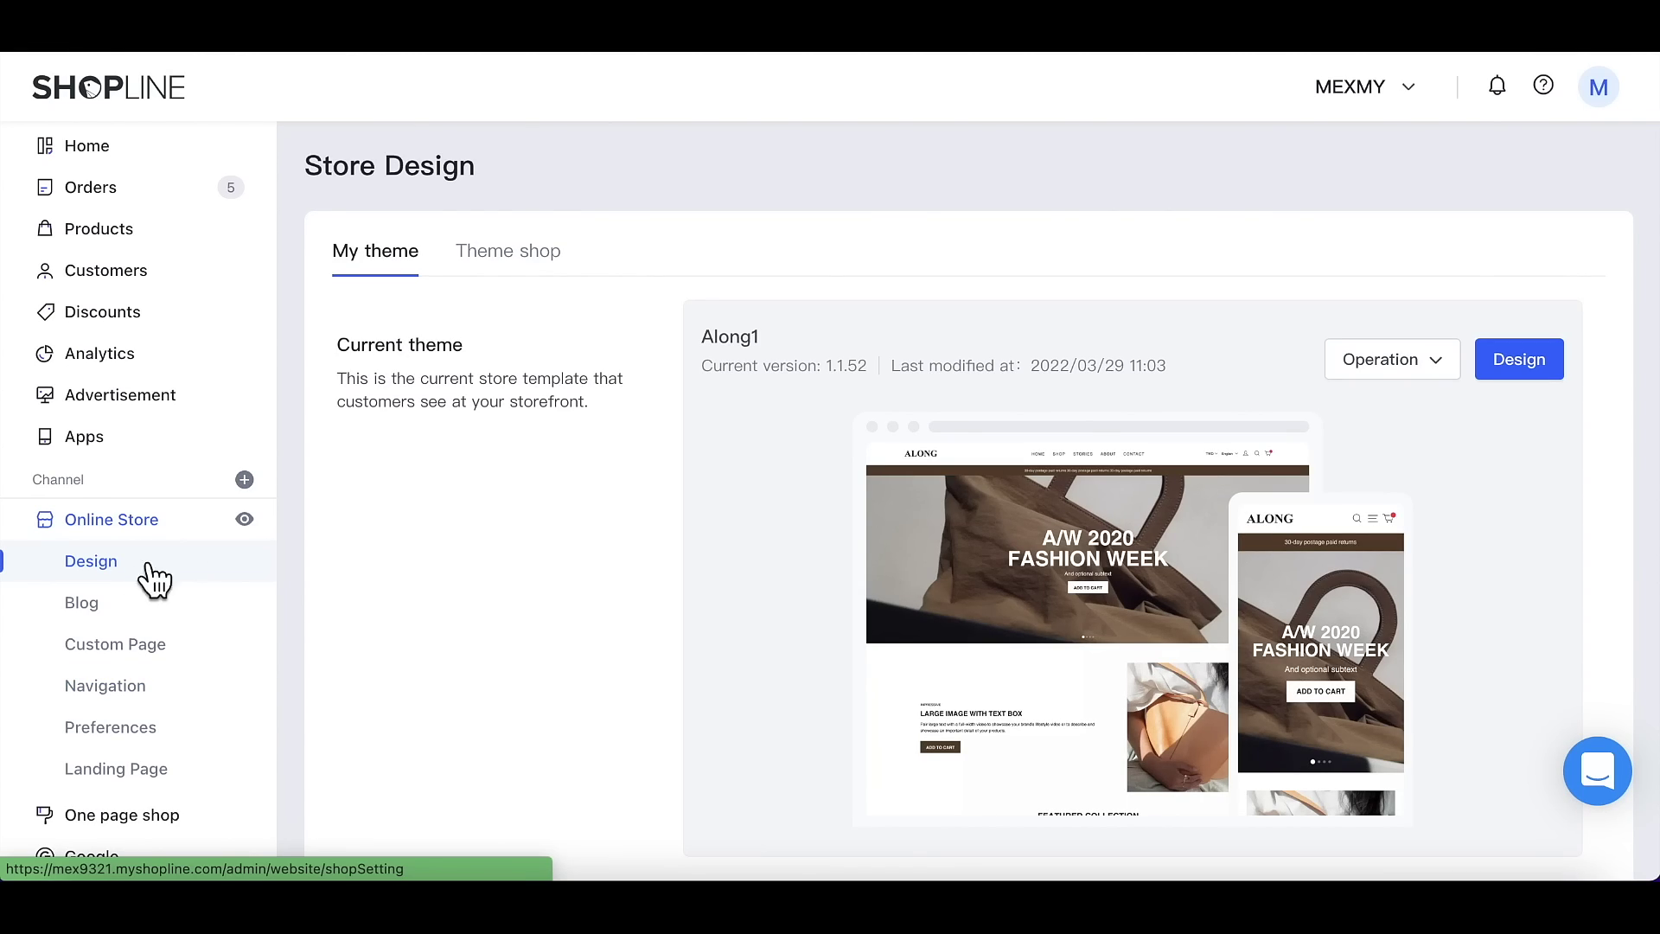
# Step: Browse the Theme shop down to the Solid theme and open its full-page preview
pyautogui.click(512, 275)
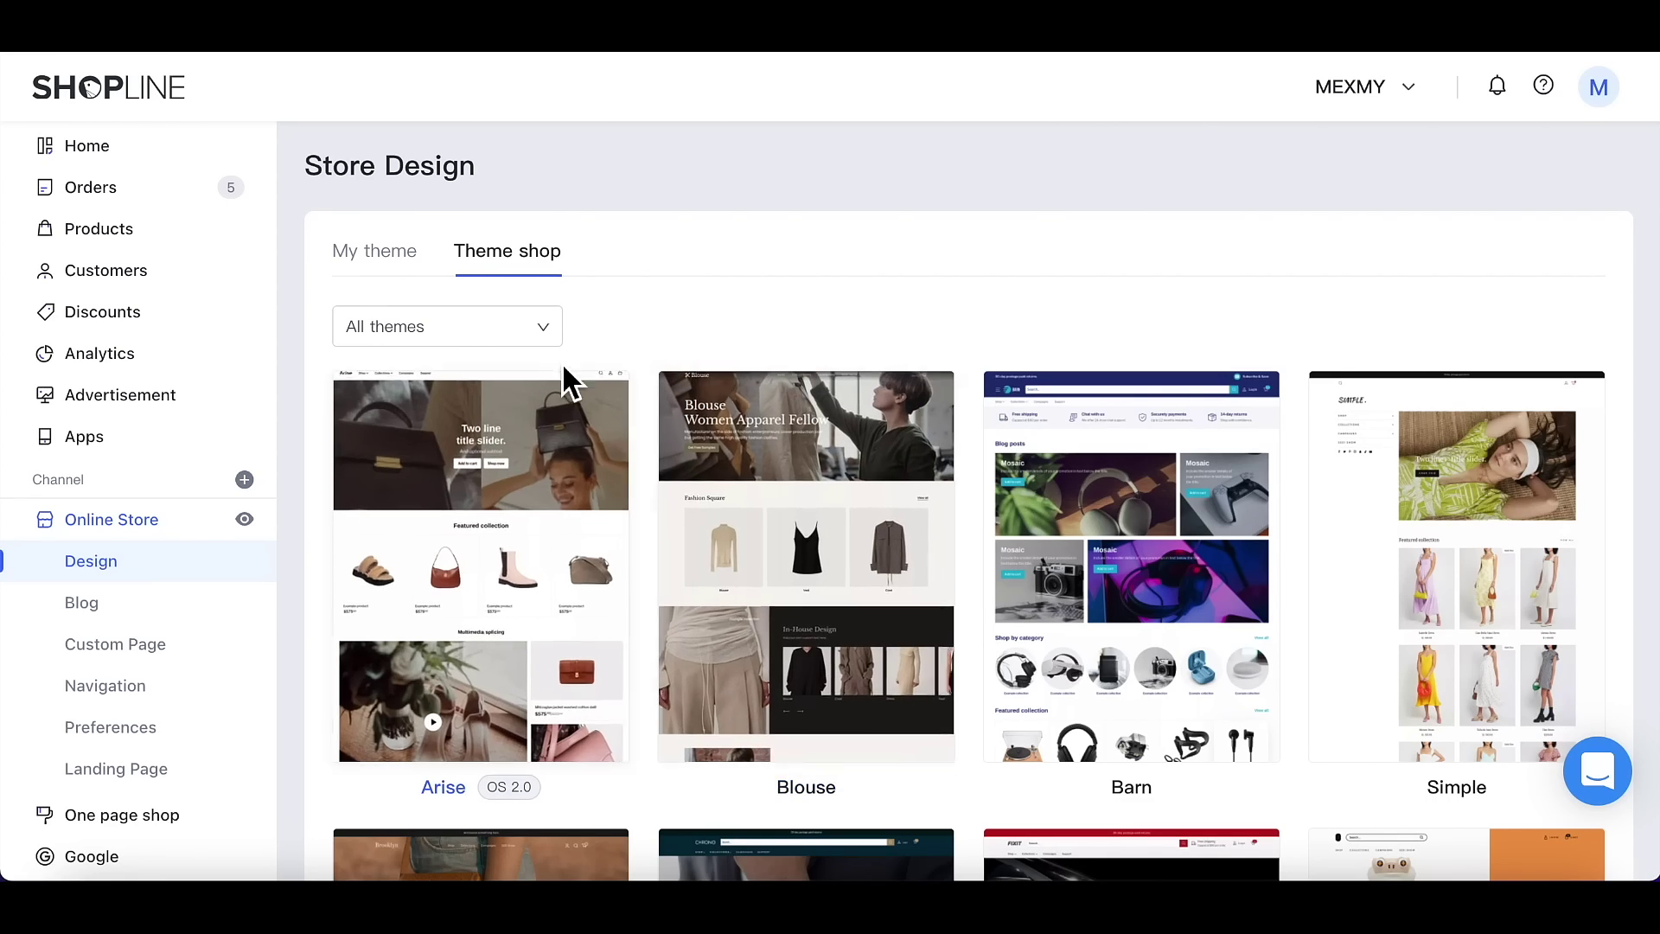
pyautogui.click(548, 340)
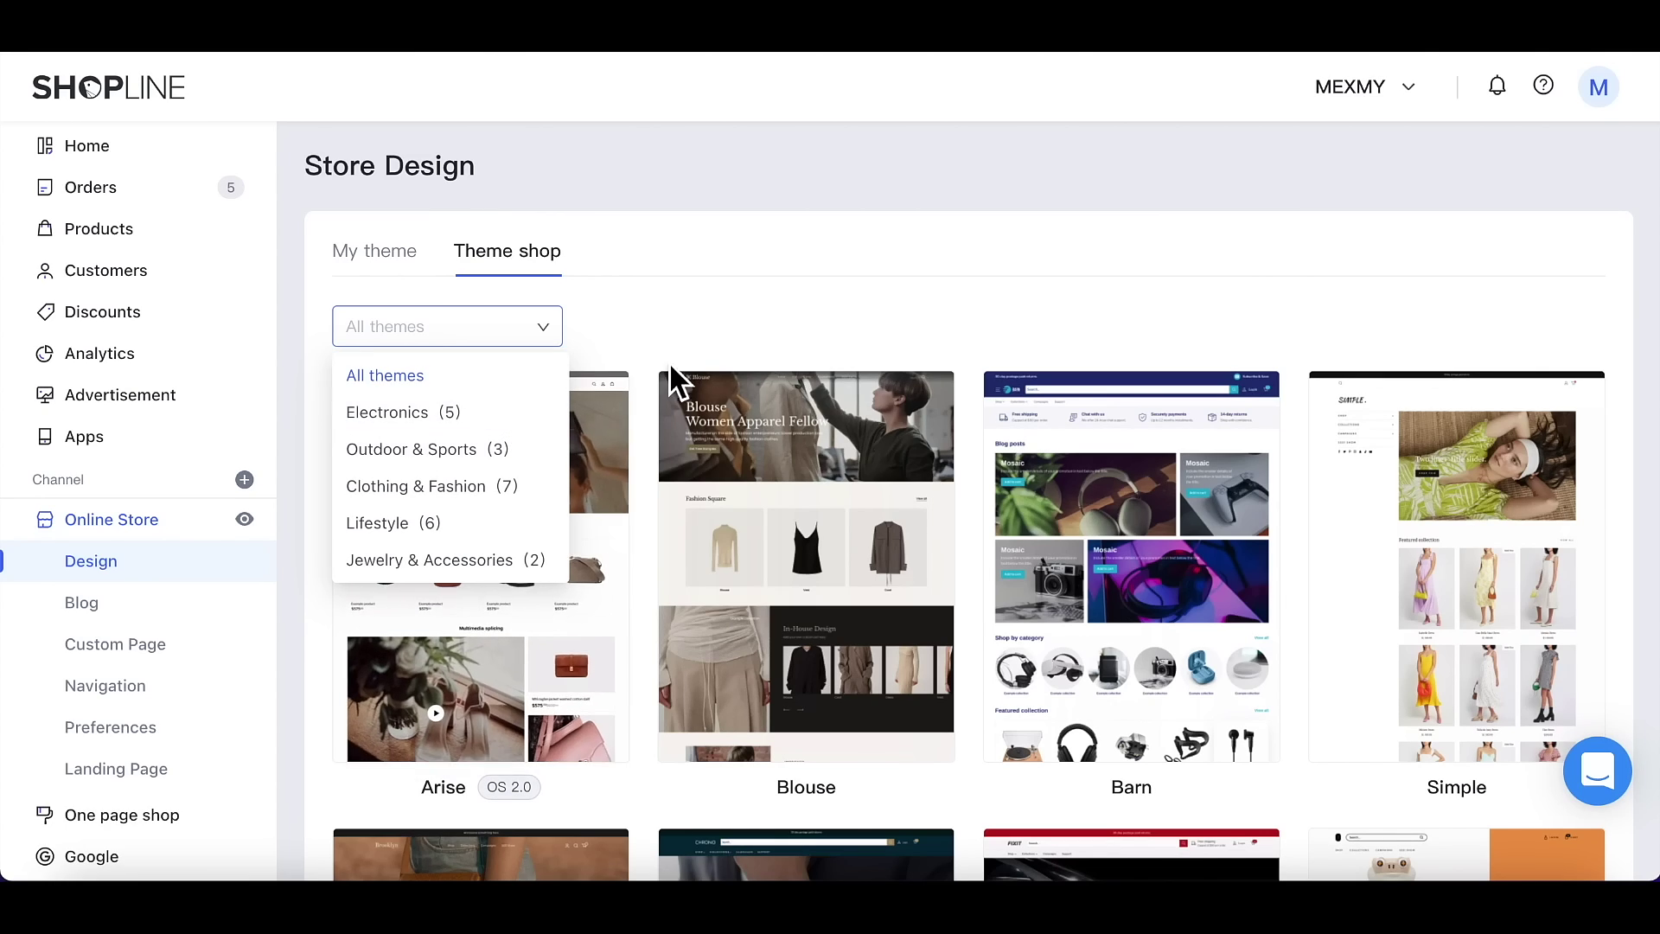
pyautogui.click(662, 331)
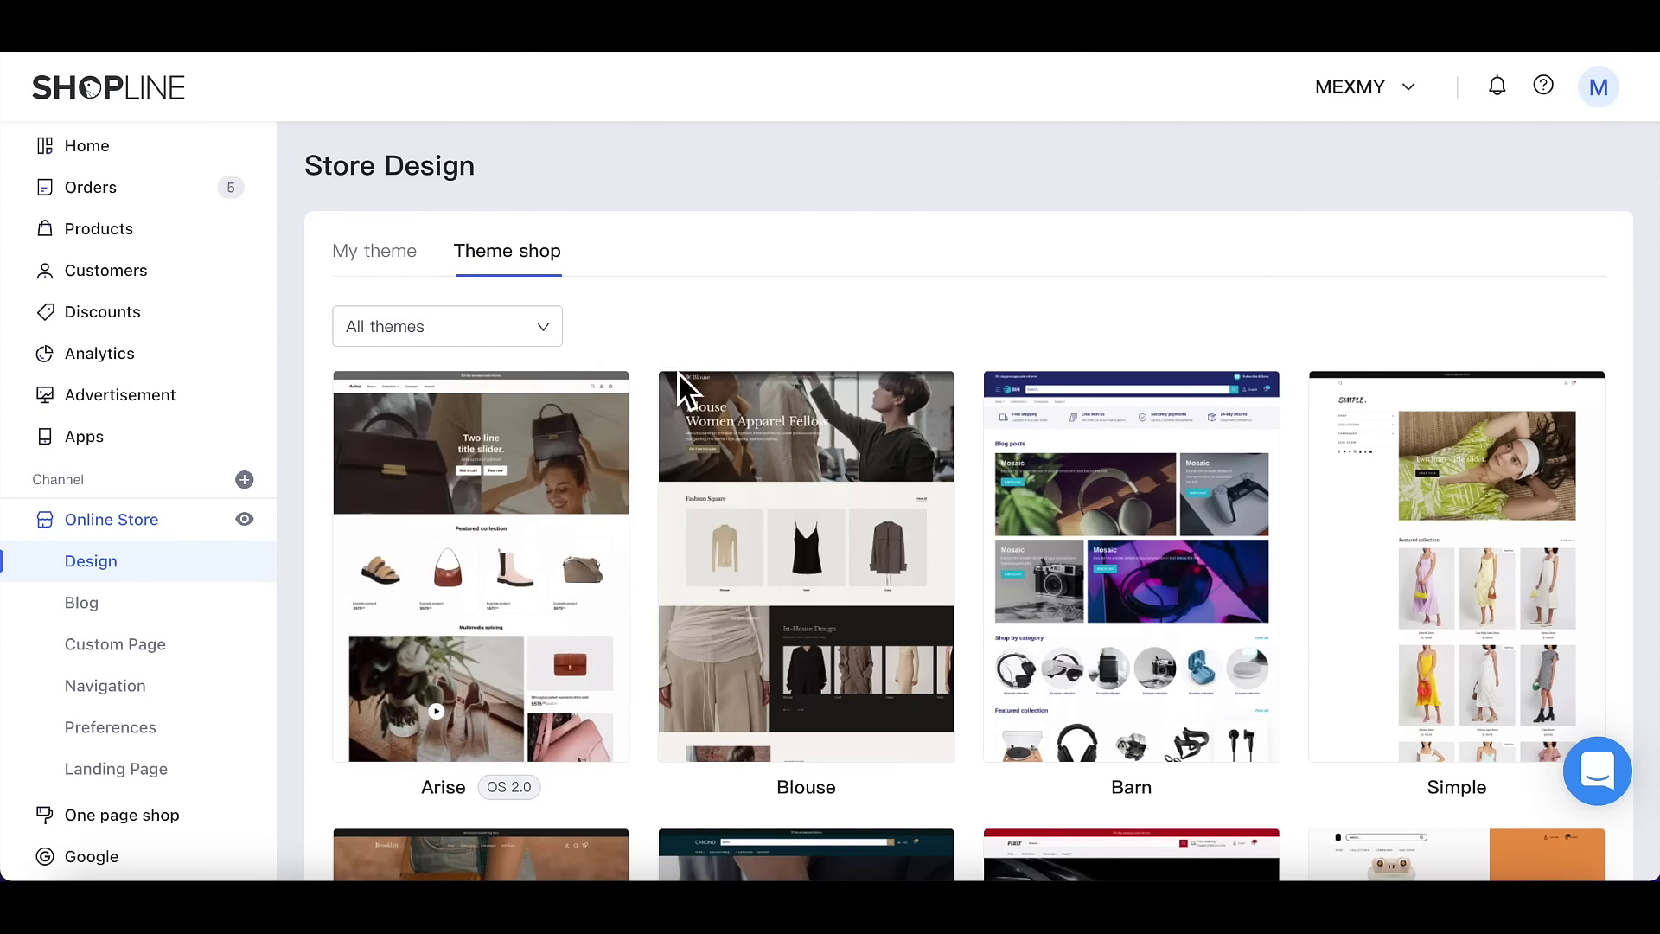
pyautogui.scroll(-1, 703, 495)
pyautogui.scroll(-7, 705, 497)
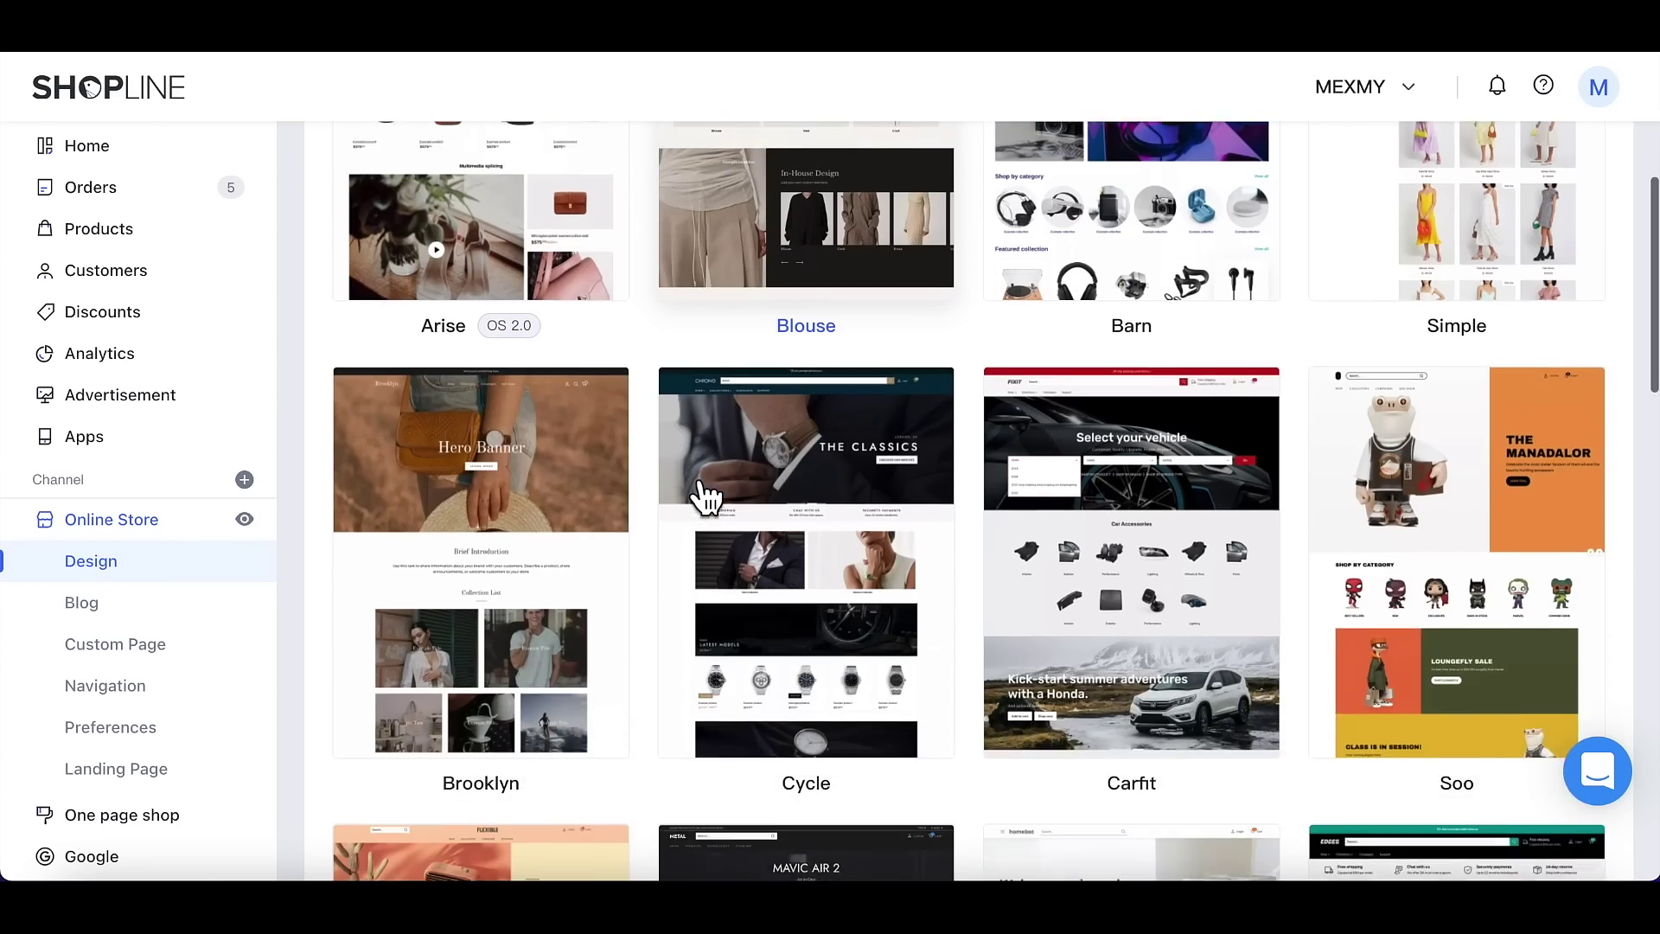
pyautogui.scroll(-8, 705, 497)
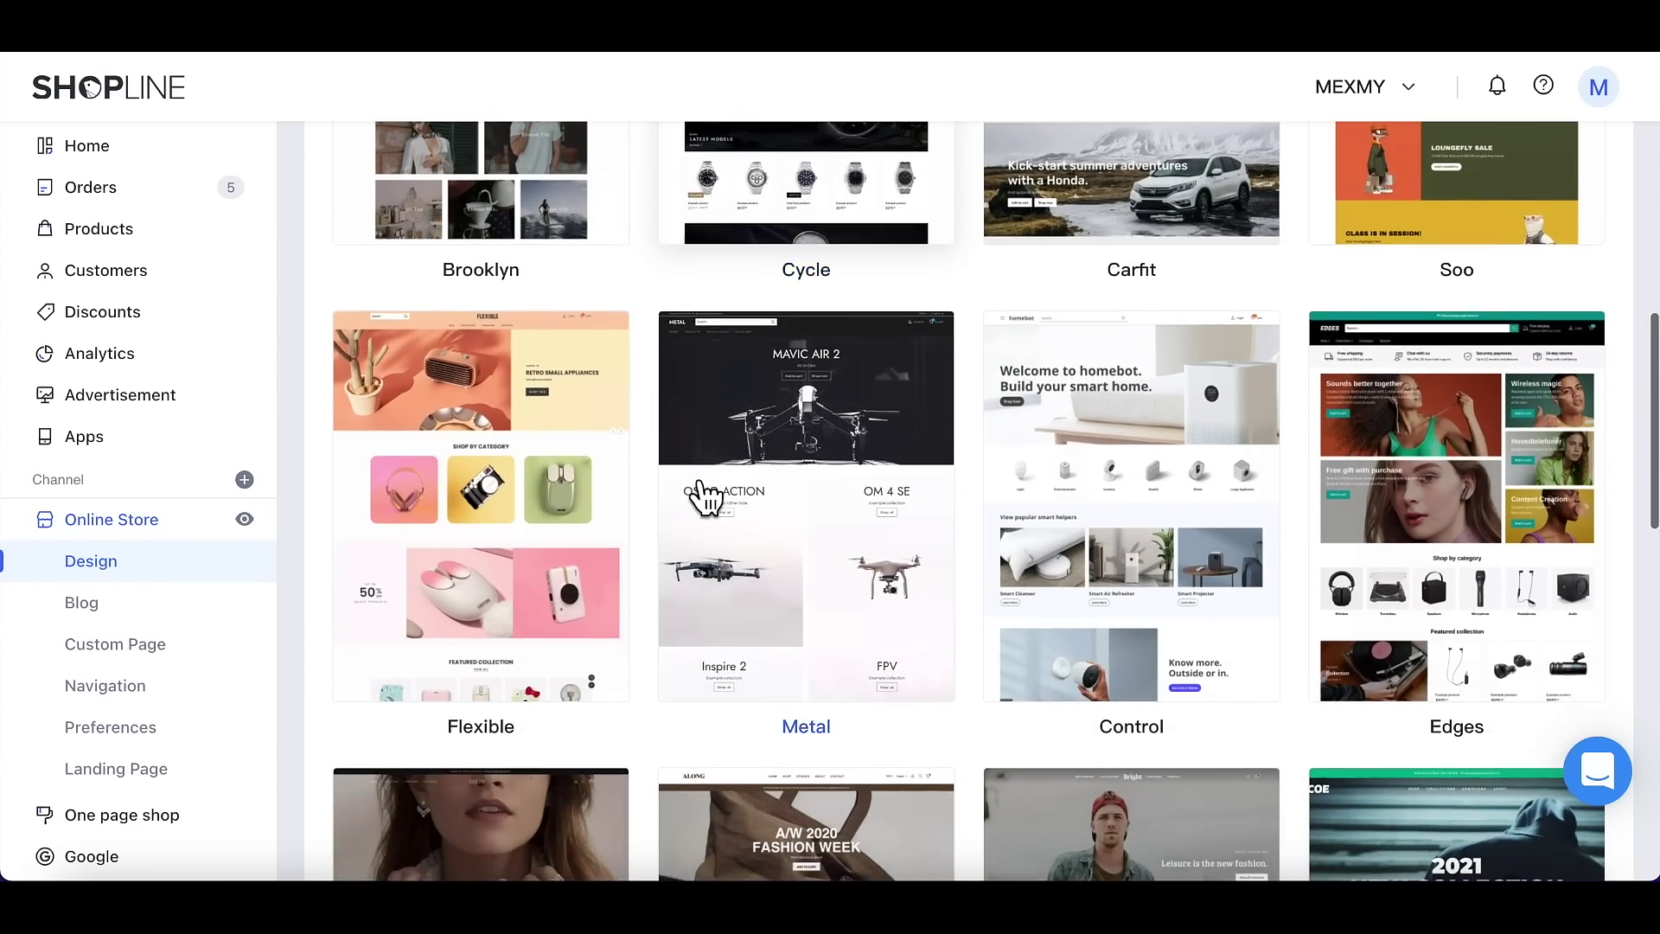
pyautogui.scroll(-1, 705, 493)
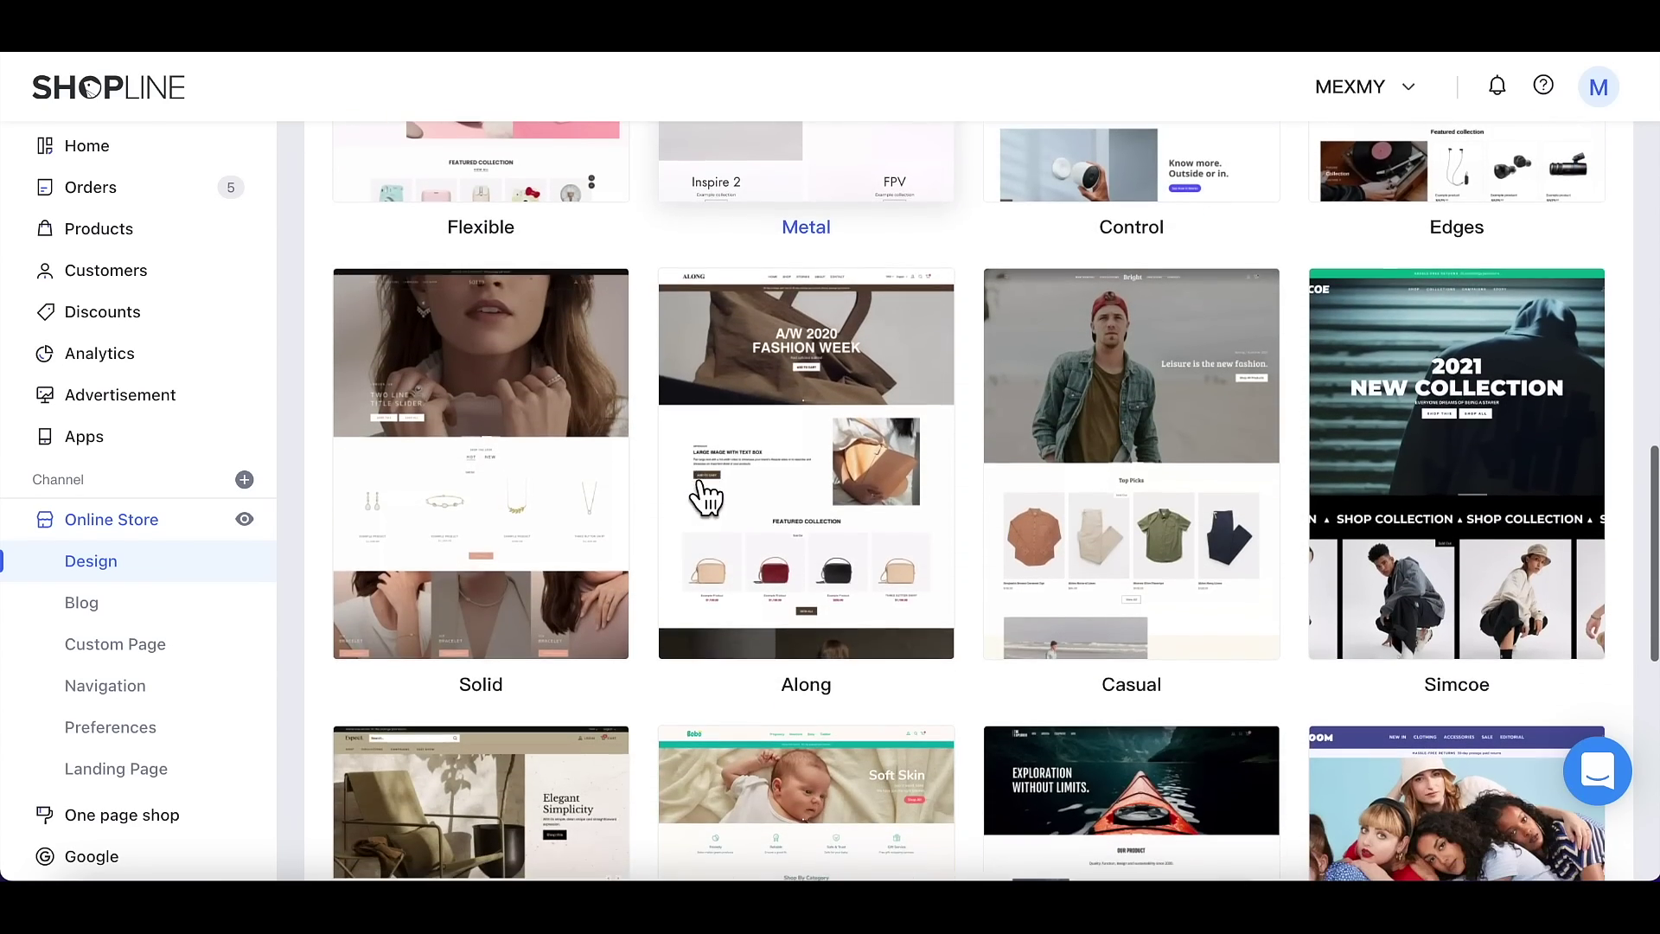
pyautogui.click(536, 528)
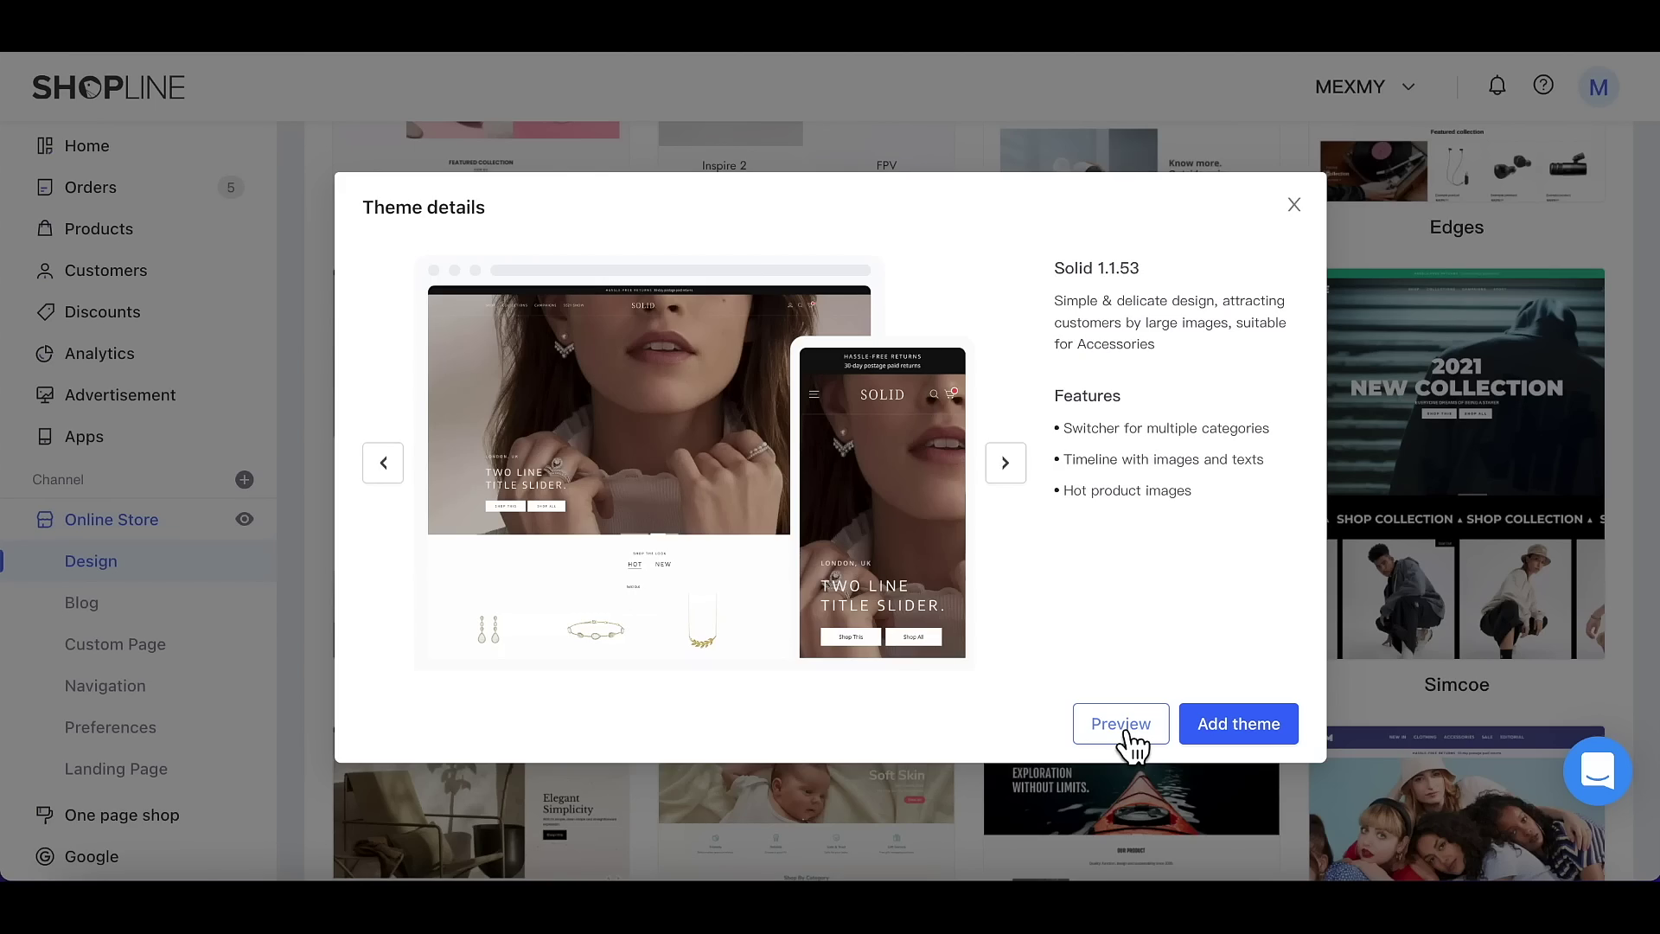
pyautogui.click(1125, 731)
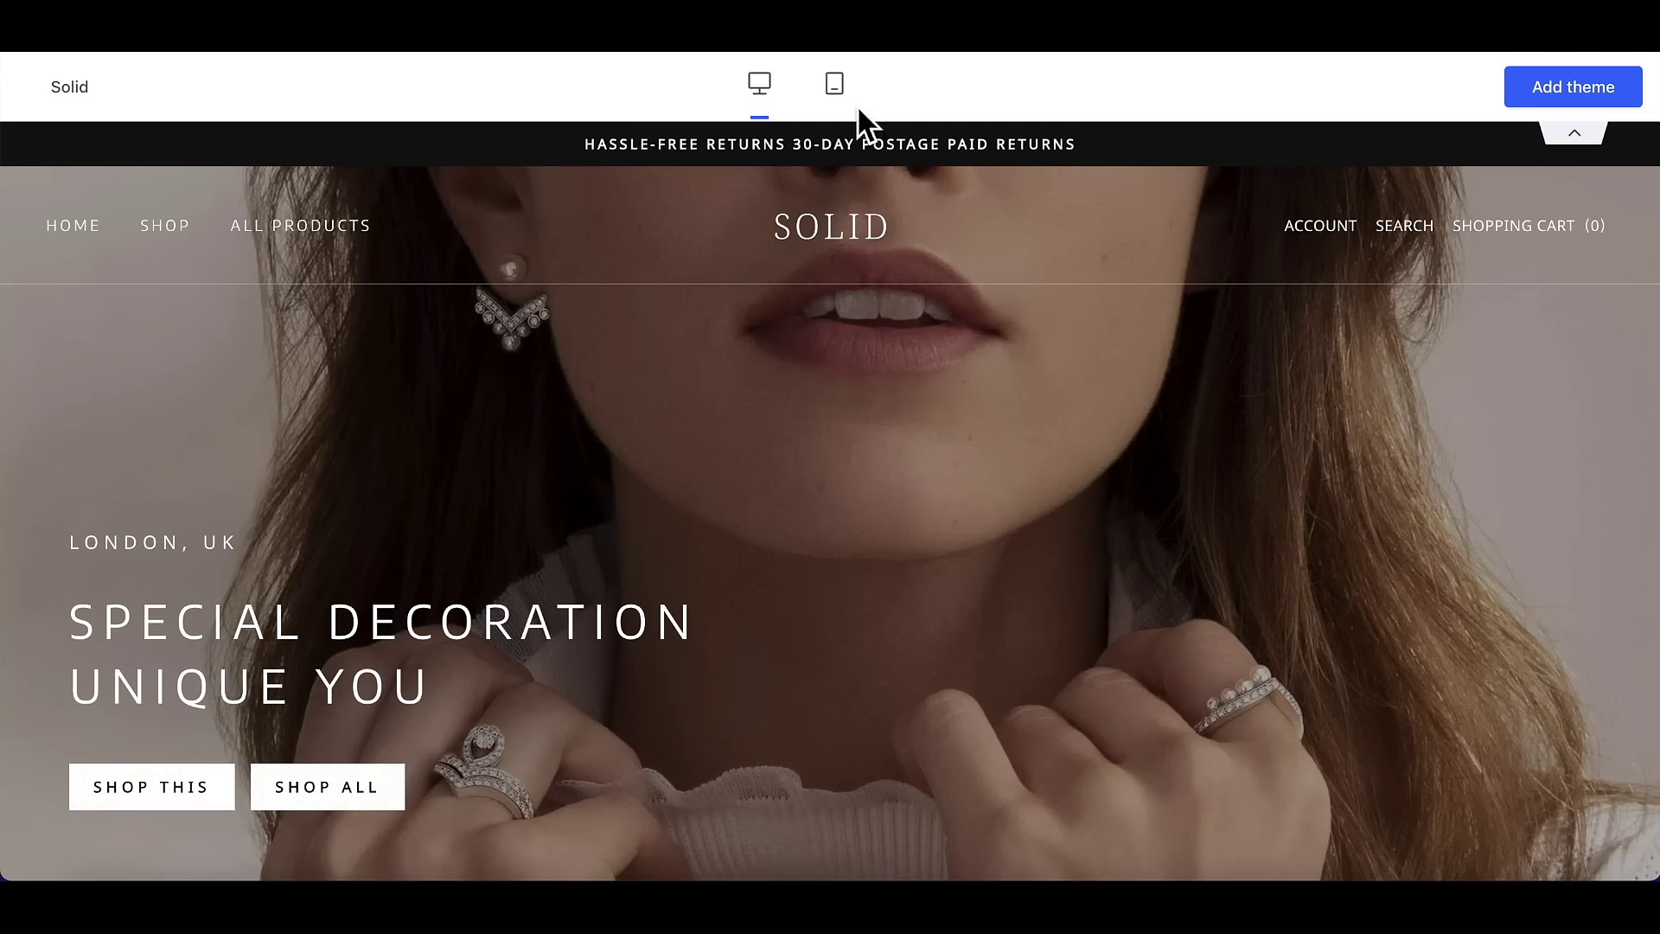
# Step: Check the Solid preview in mobile layout, close it, and add Solid to the store as Solid2
pyautogui.click(834, 83)
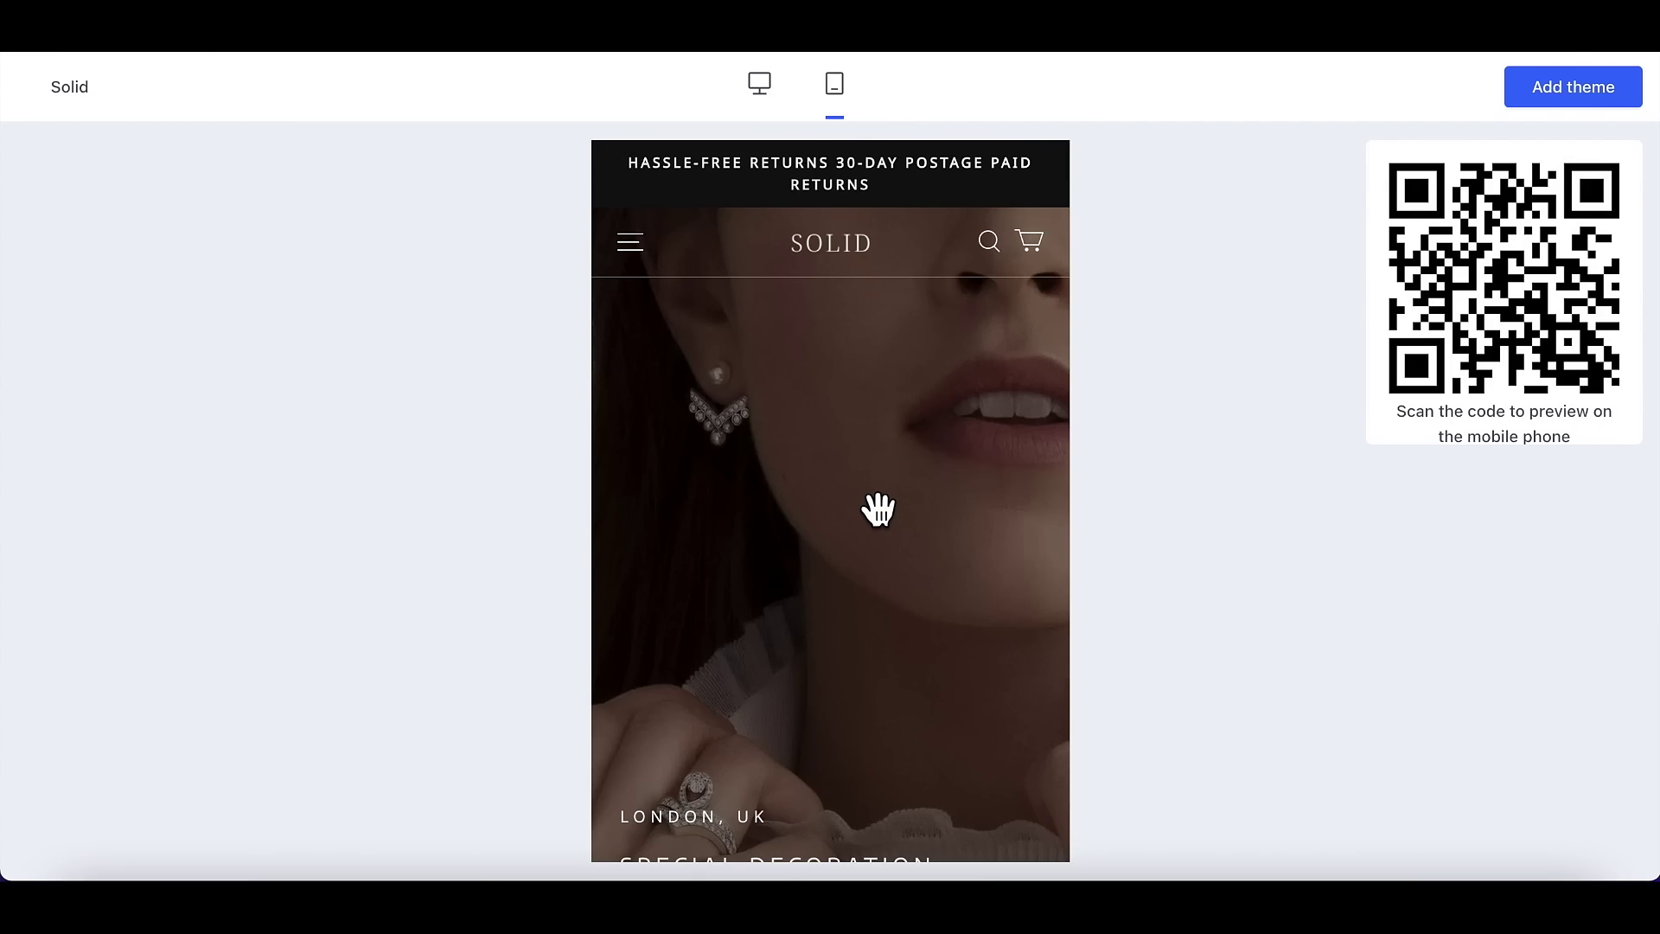
pyautogui.scroll(-2, 879, 510)
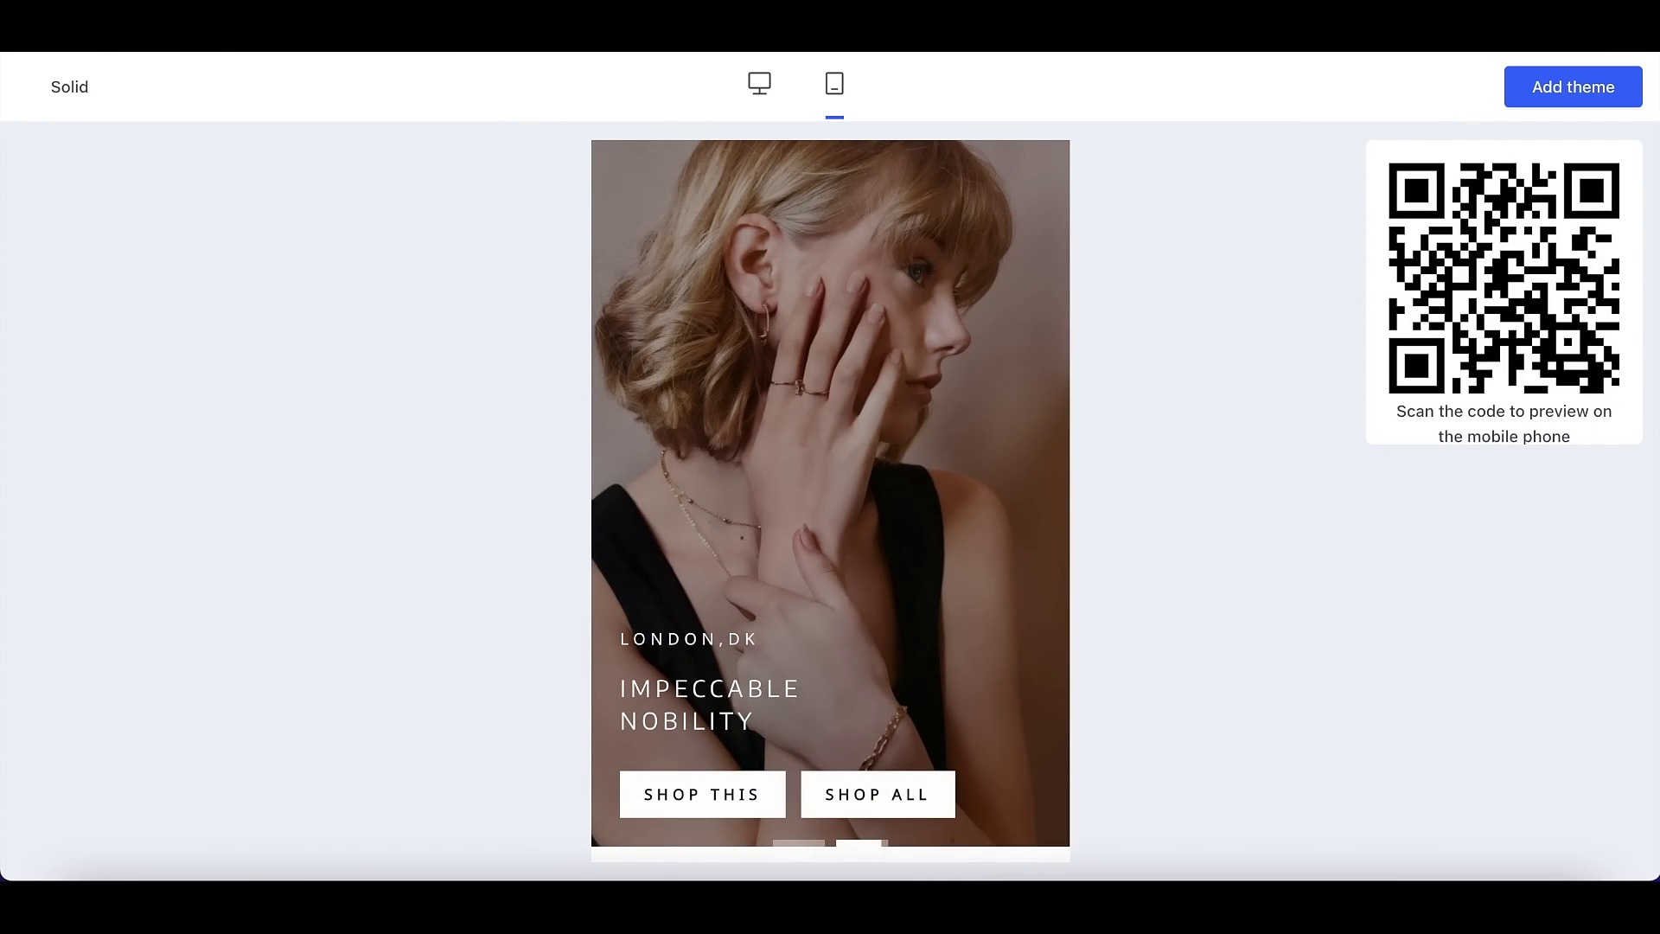
pyautogui.hotkey('ctrl', 'w')
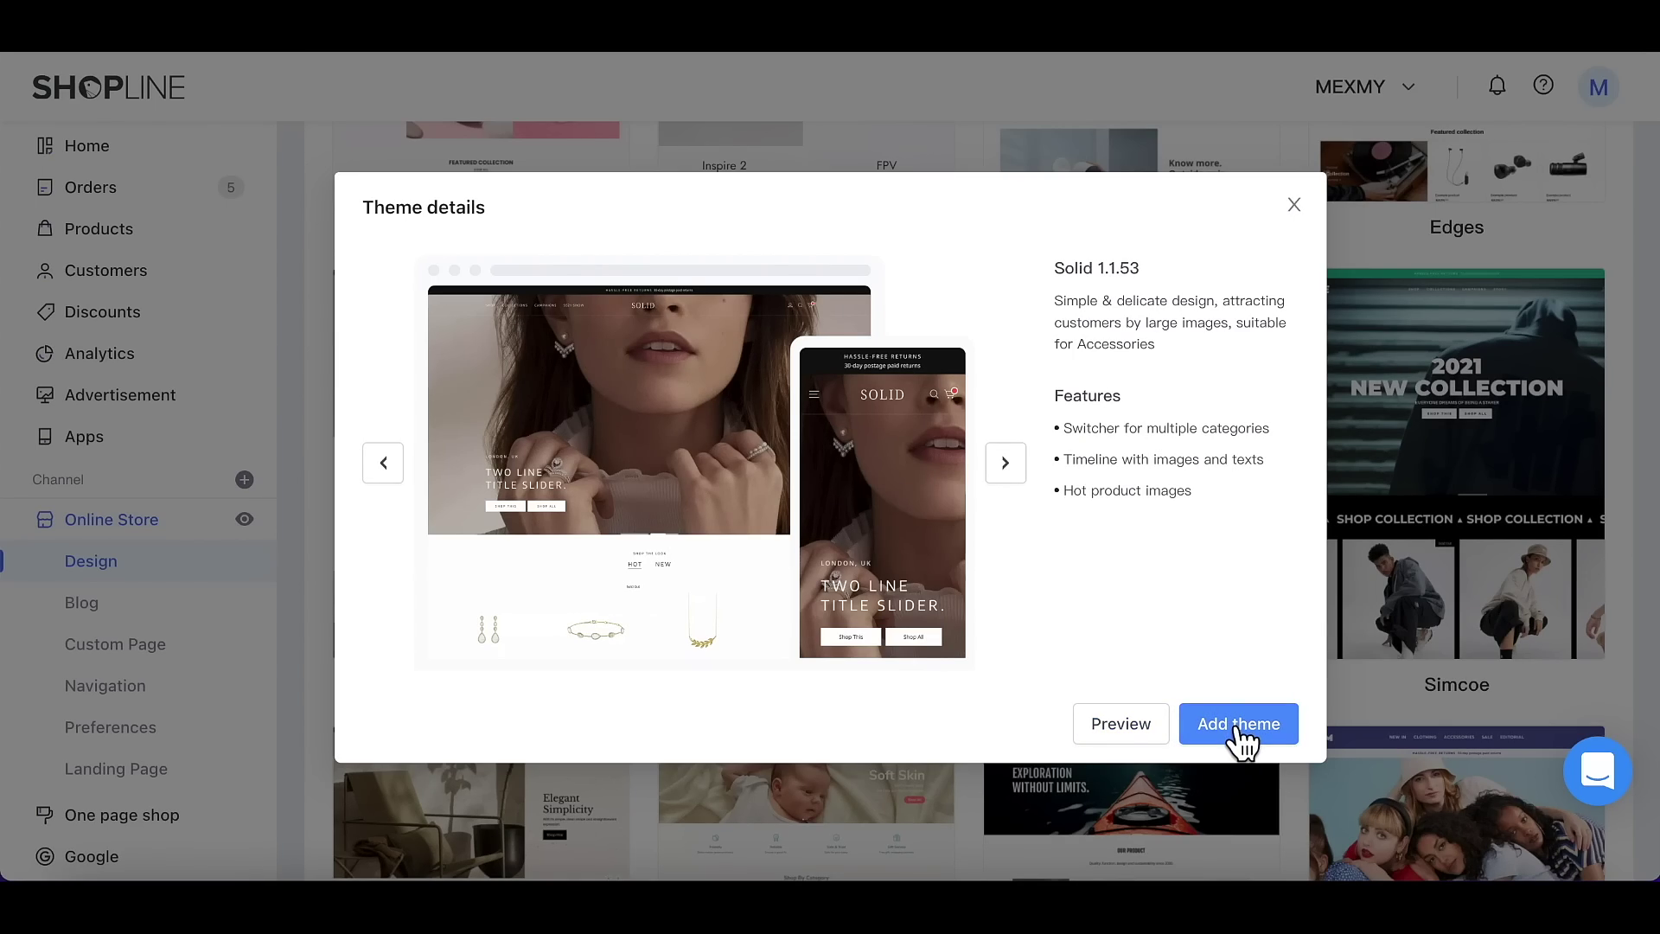
pyautogui.click(1238, 726)
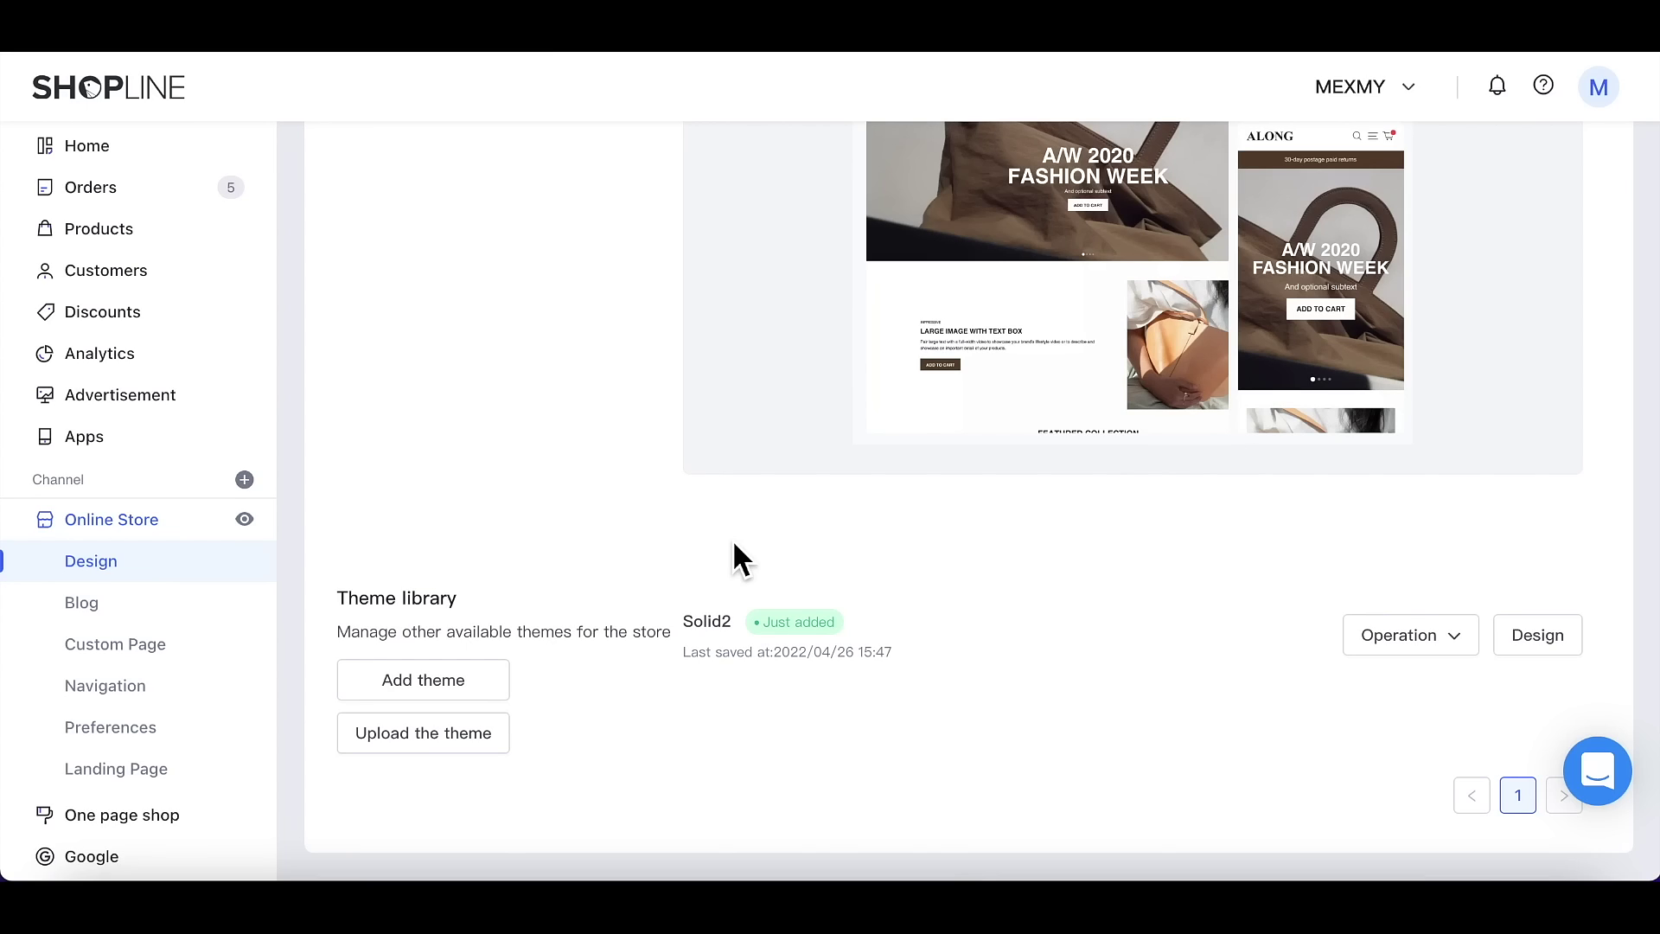
# Step: Scroll to the Theme library and open the Operation dropdown for Solid2
pyautogui.scroll(5, 733, 553)
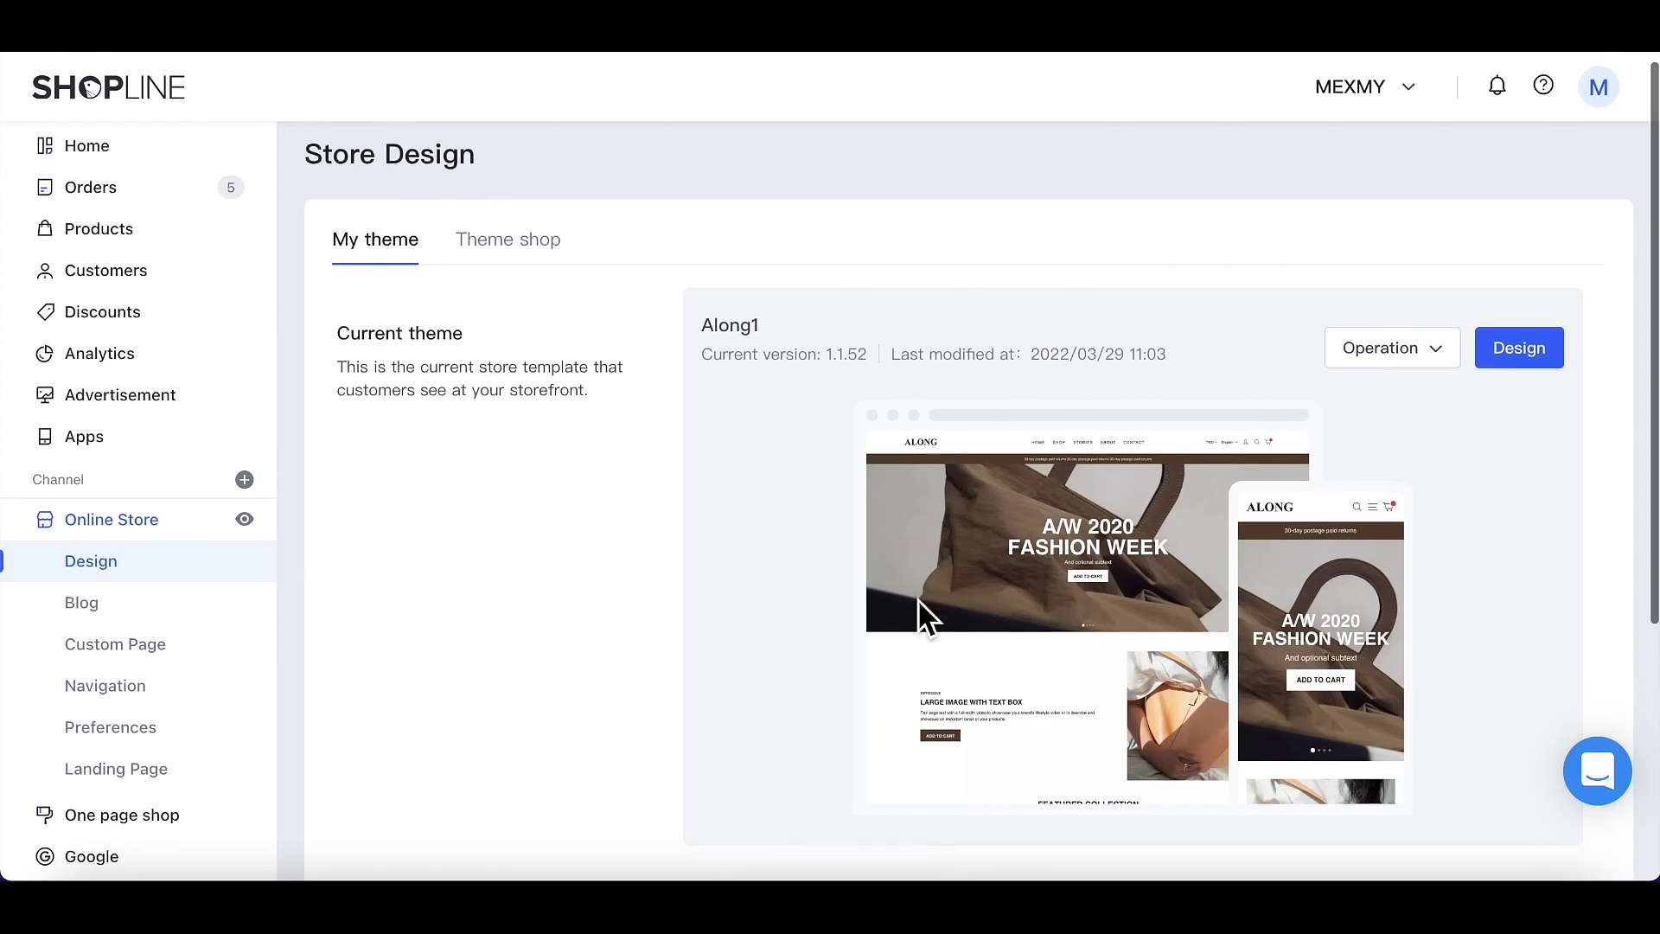
pyautogui.scroll(-5, 921, 615)
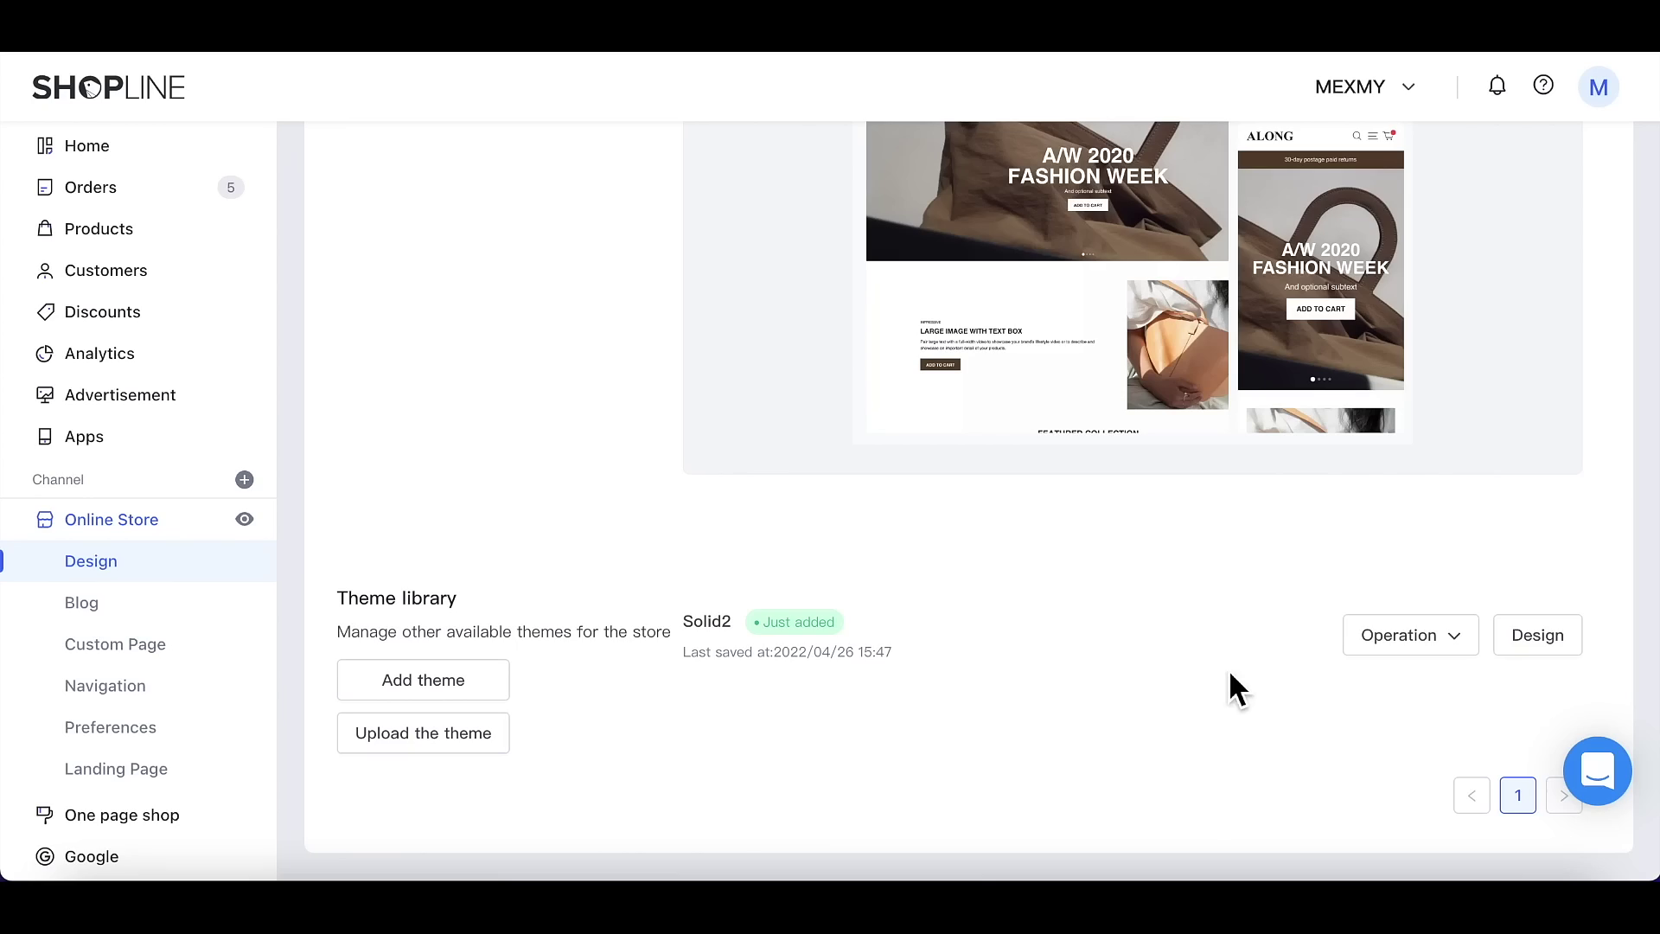
pyautogui.click(1388, 664)
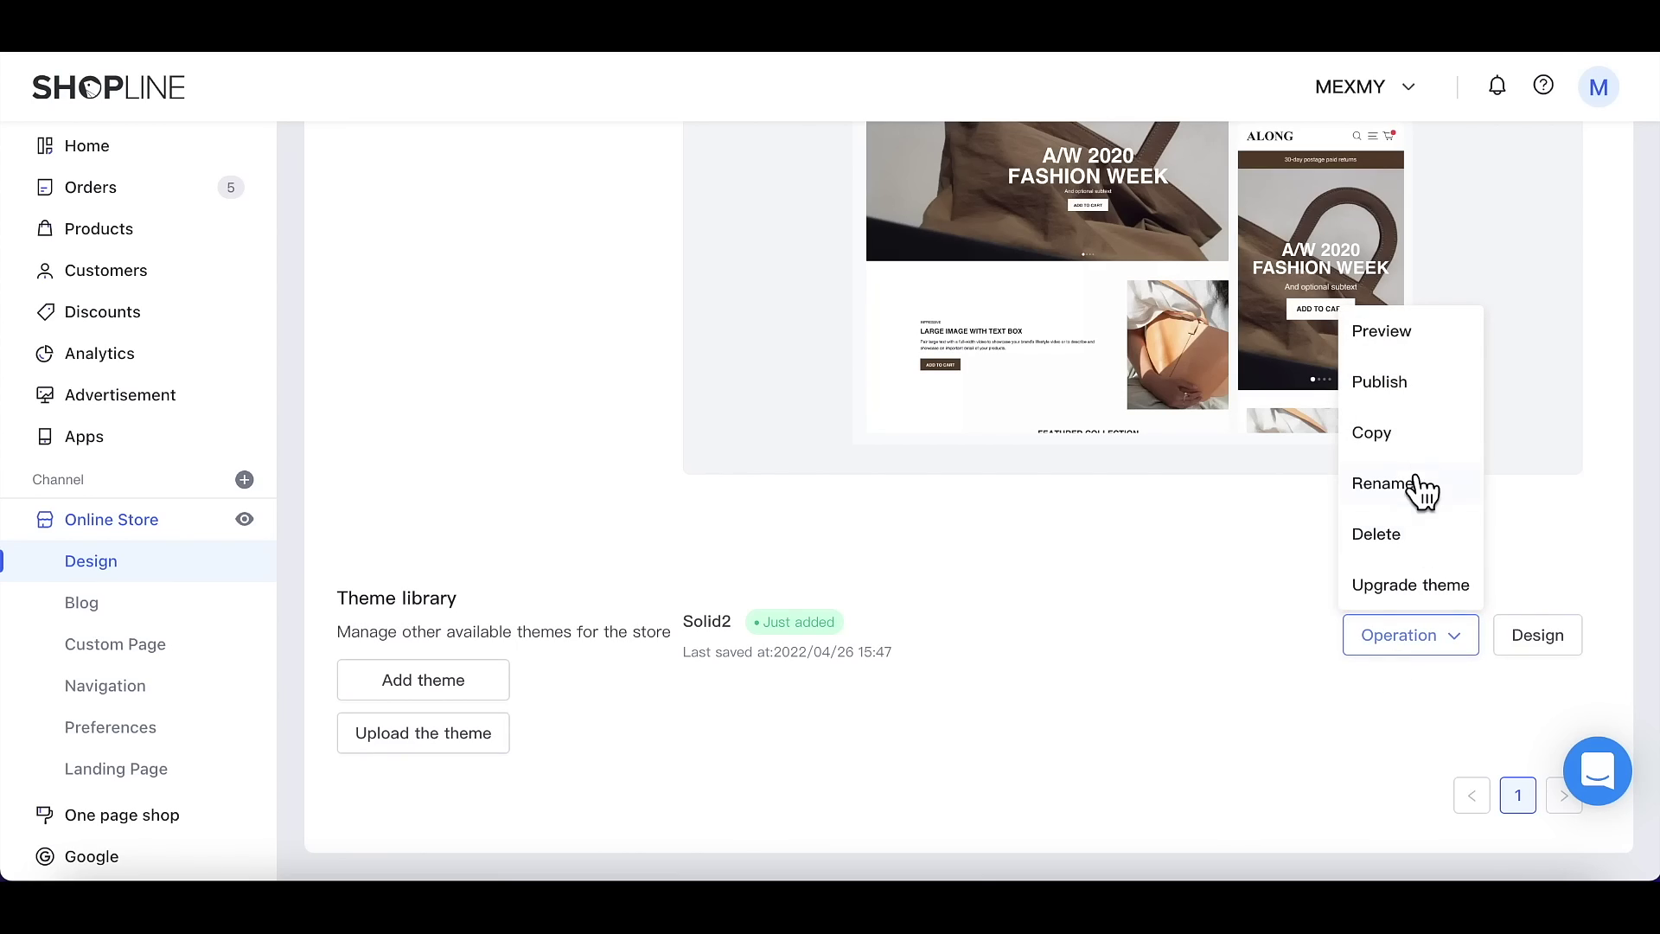
# Step: Start publishing Solid2 but cancel, then scroll back up to Along1 as the current theme
pyautogui.click(1398, 394)
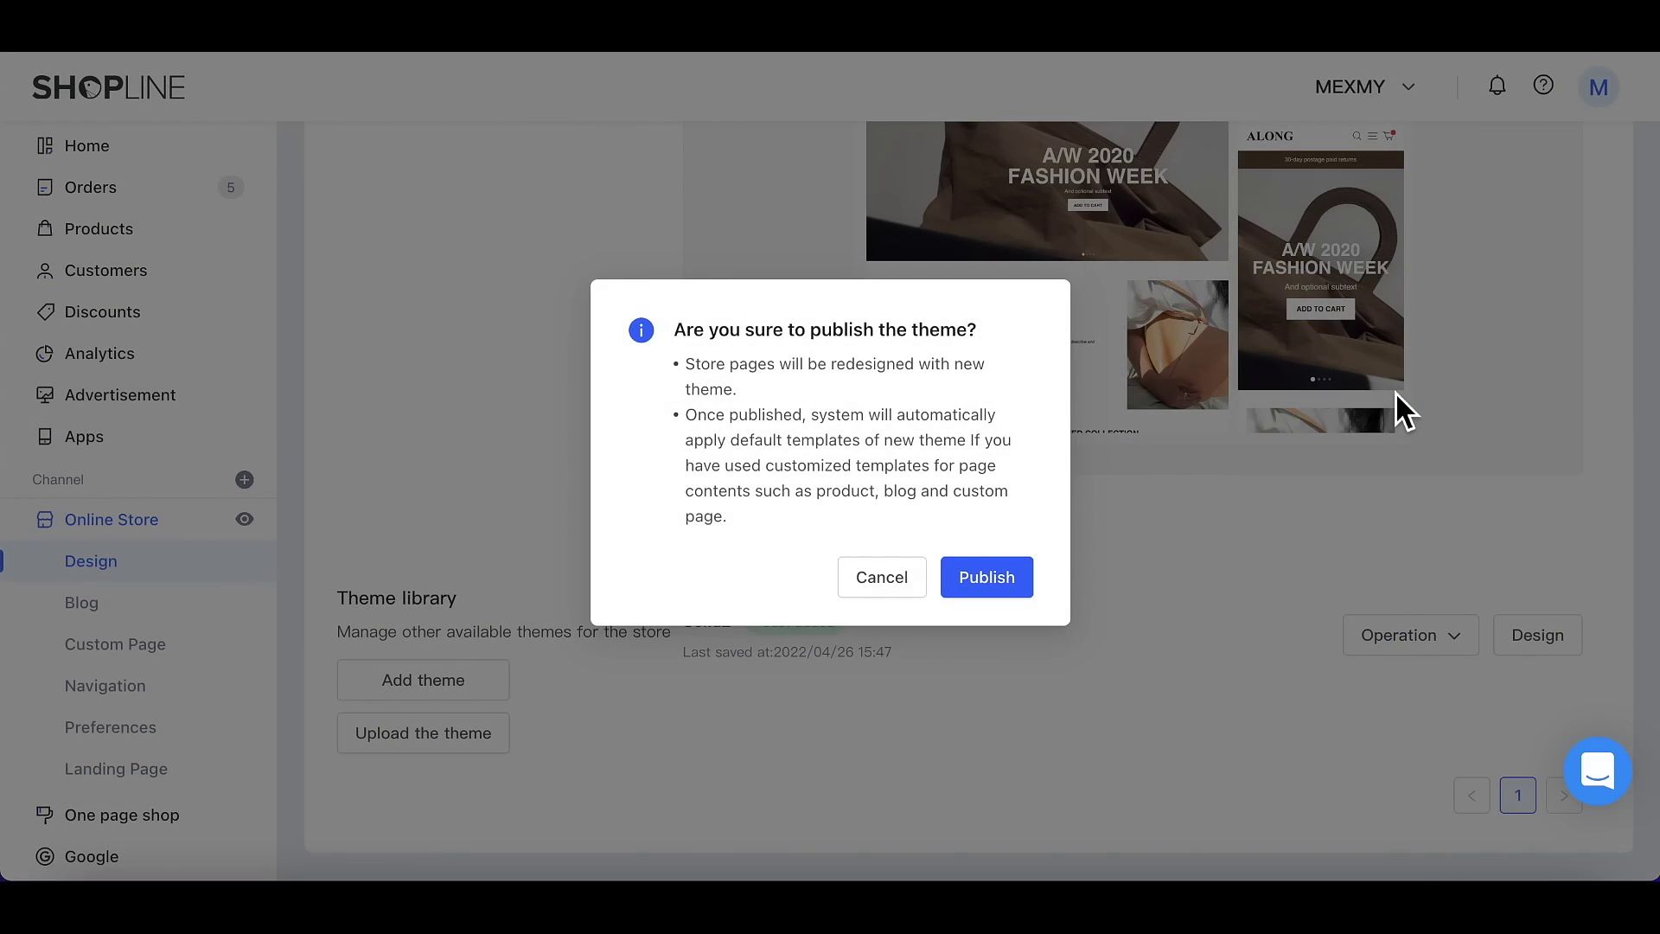
pyautogui.click(904, 580)
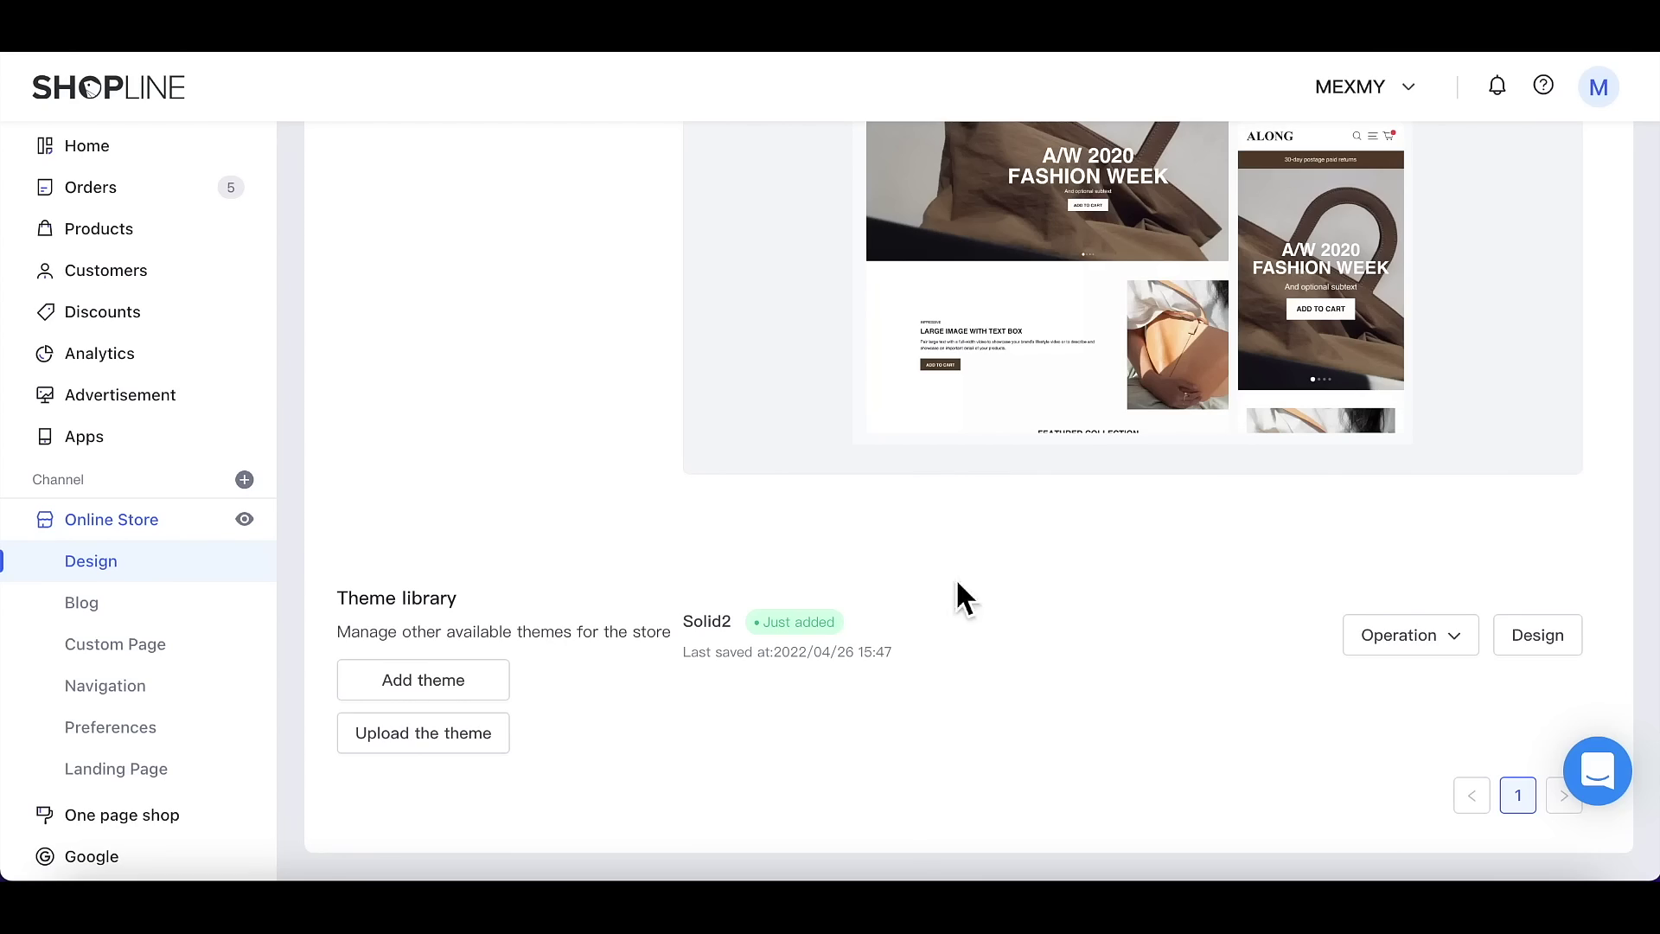
pyautogui.click(1373, 636)
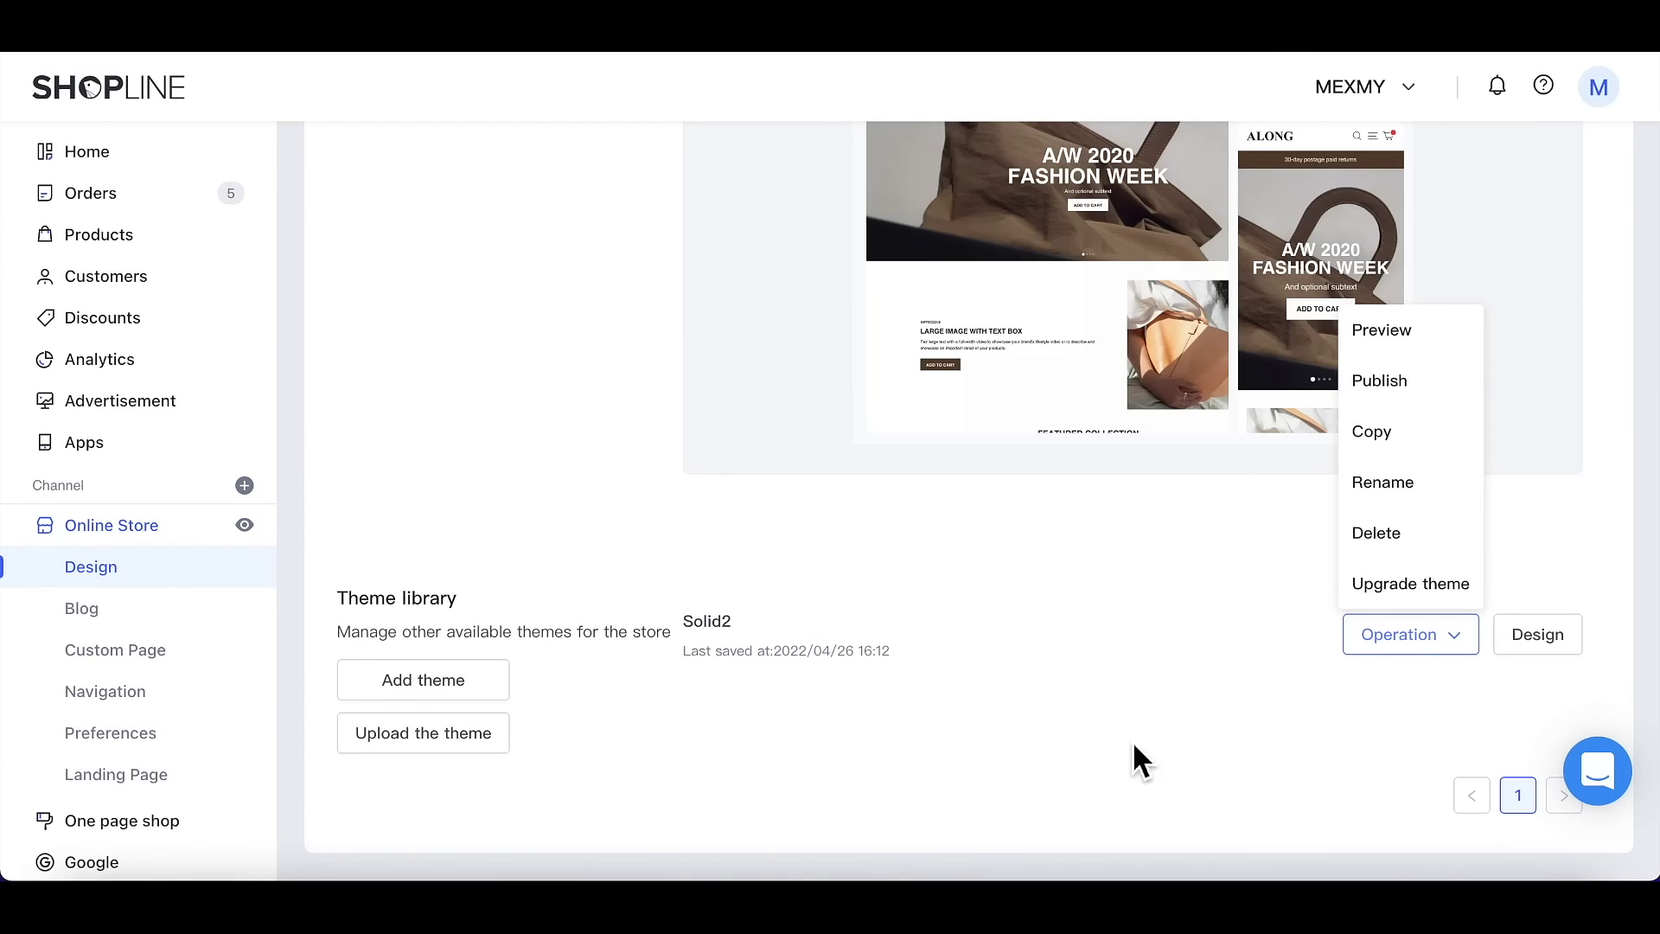
pyautogui.scroll(3, 1169, 709)
pyautogui.scroll(1, 1169, 709)
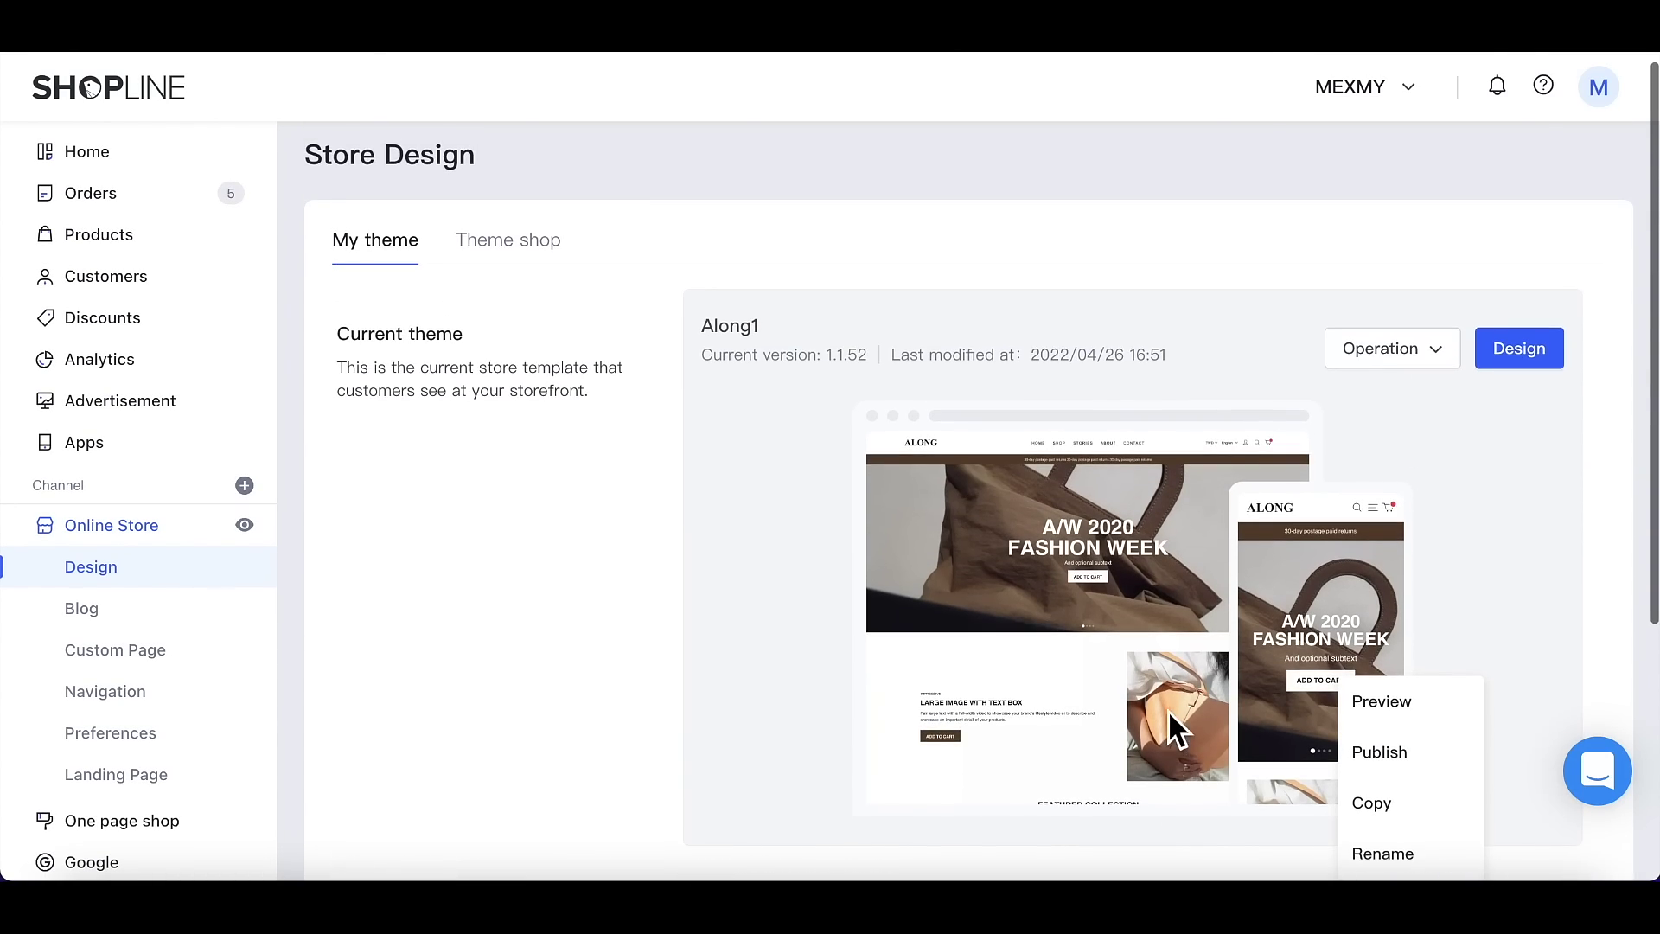
# Step: Open the Along1 theme editor and collapse all Home page sections
pyautogui.click(1540, 363)
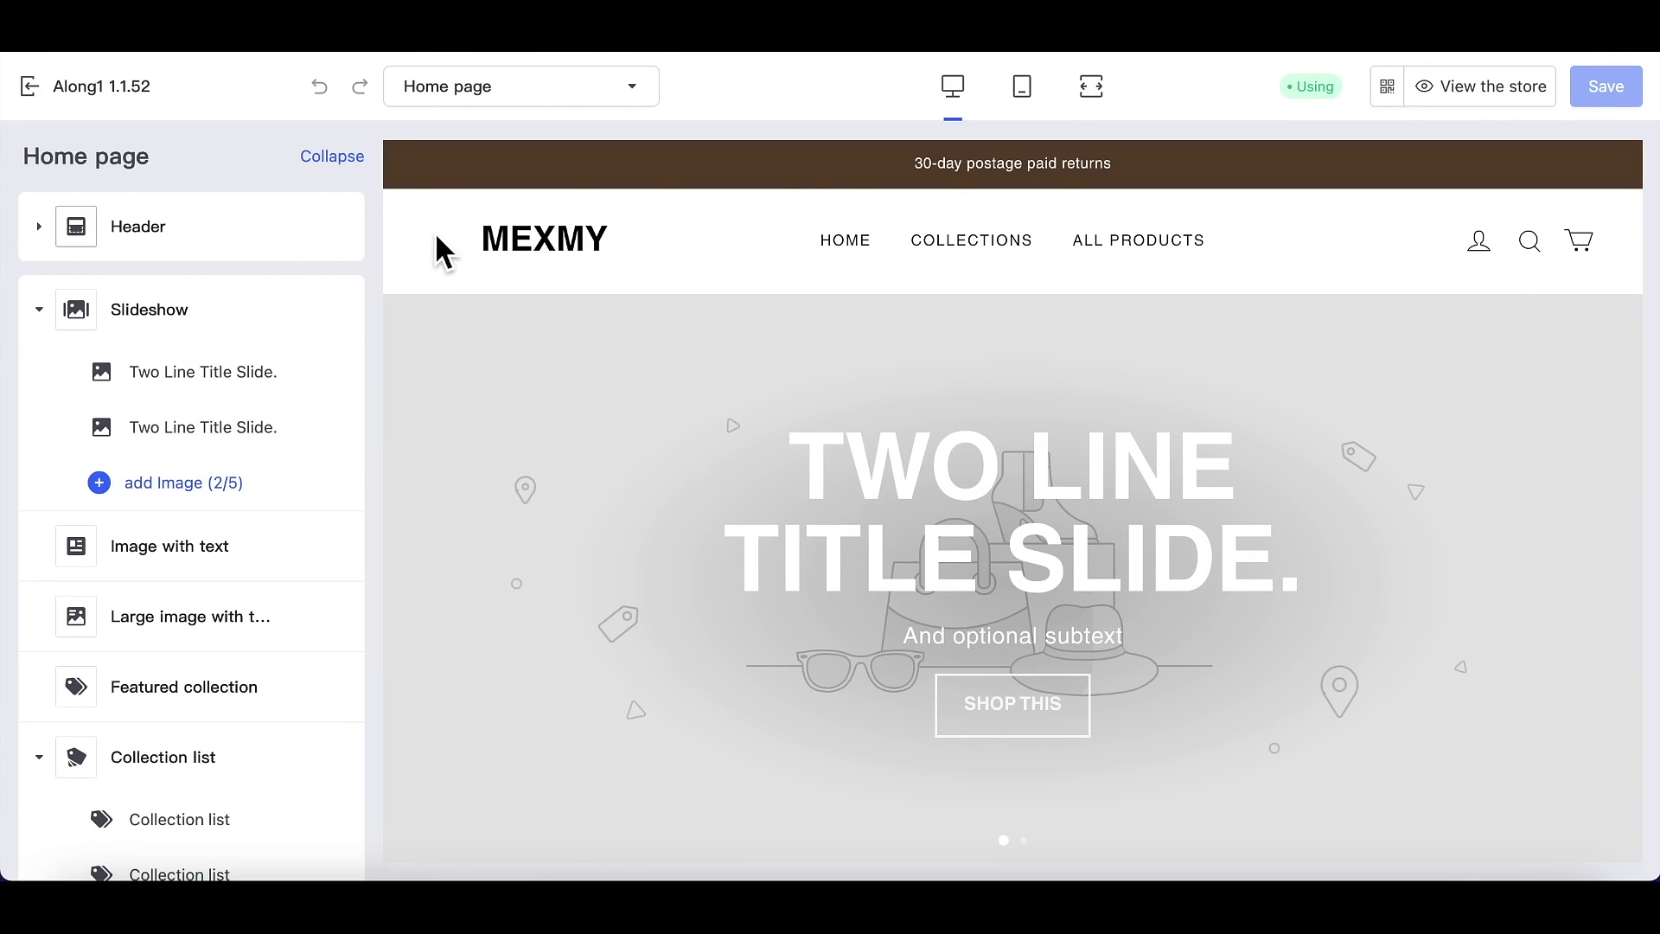
pyautogui.click(367, 181)
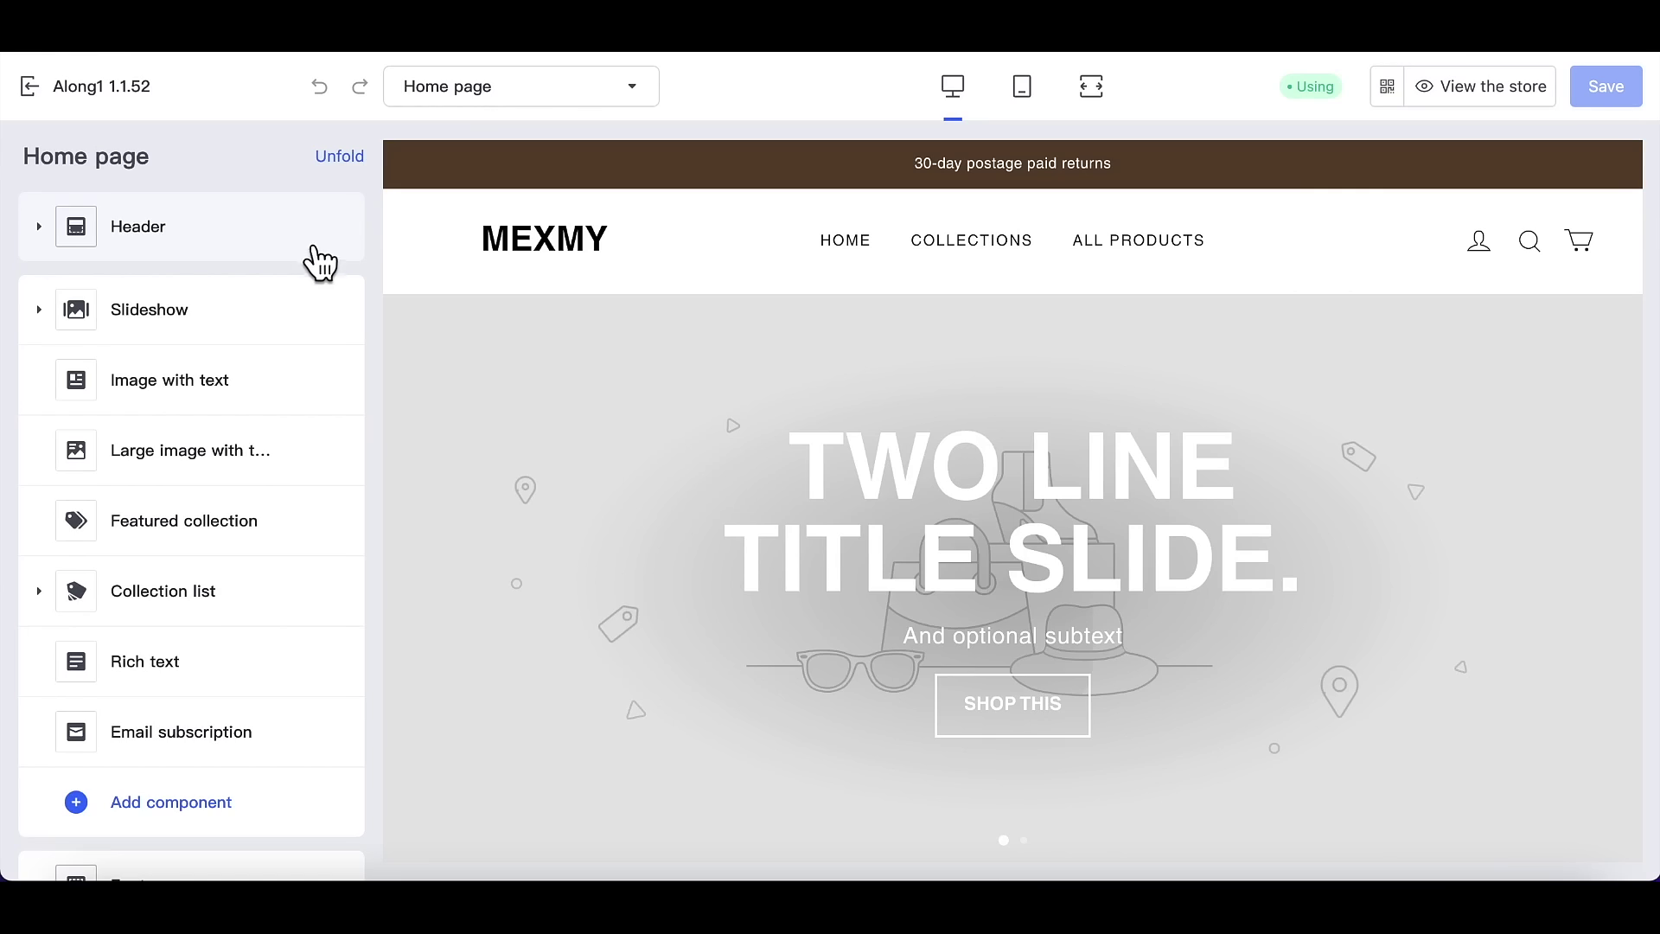
pyautogui.scroll(-3, 285, 541)
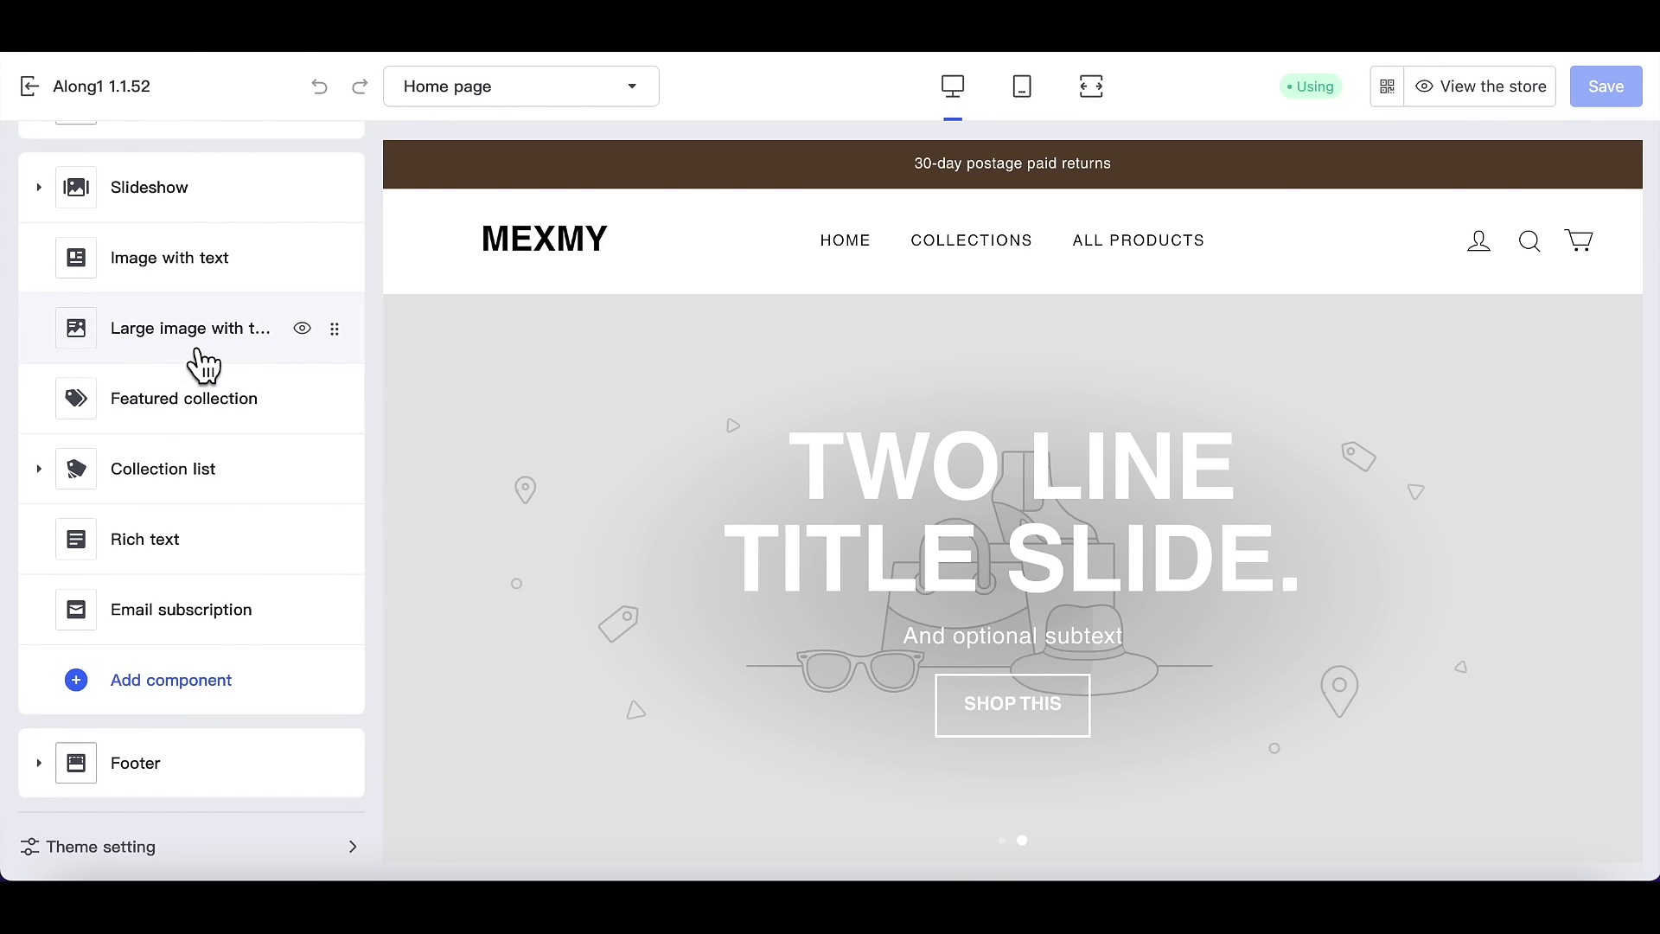
pyautogui.scroll(3, 203, 363)
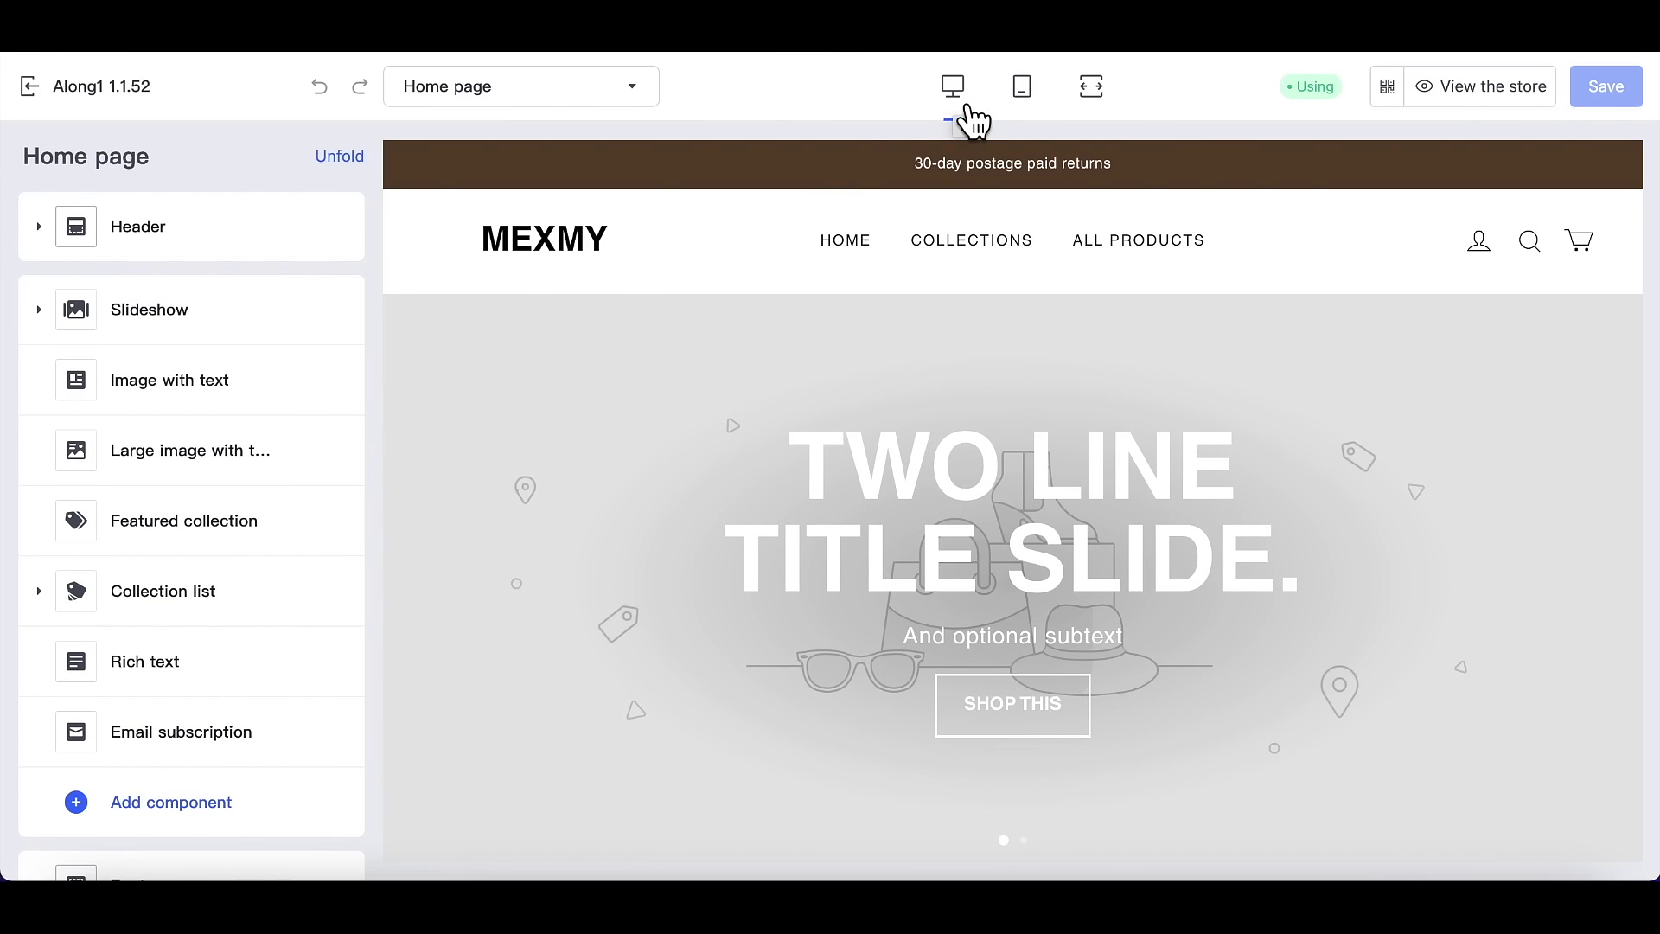
# Step: Try the mobile and full-screen previews, return to desktop, and expand the Header section
pyautogui.click(1029, 105)
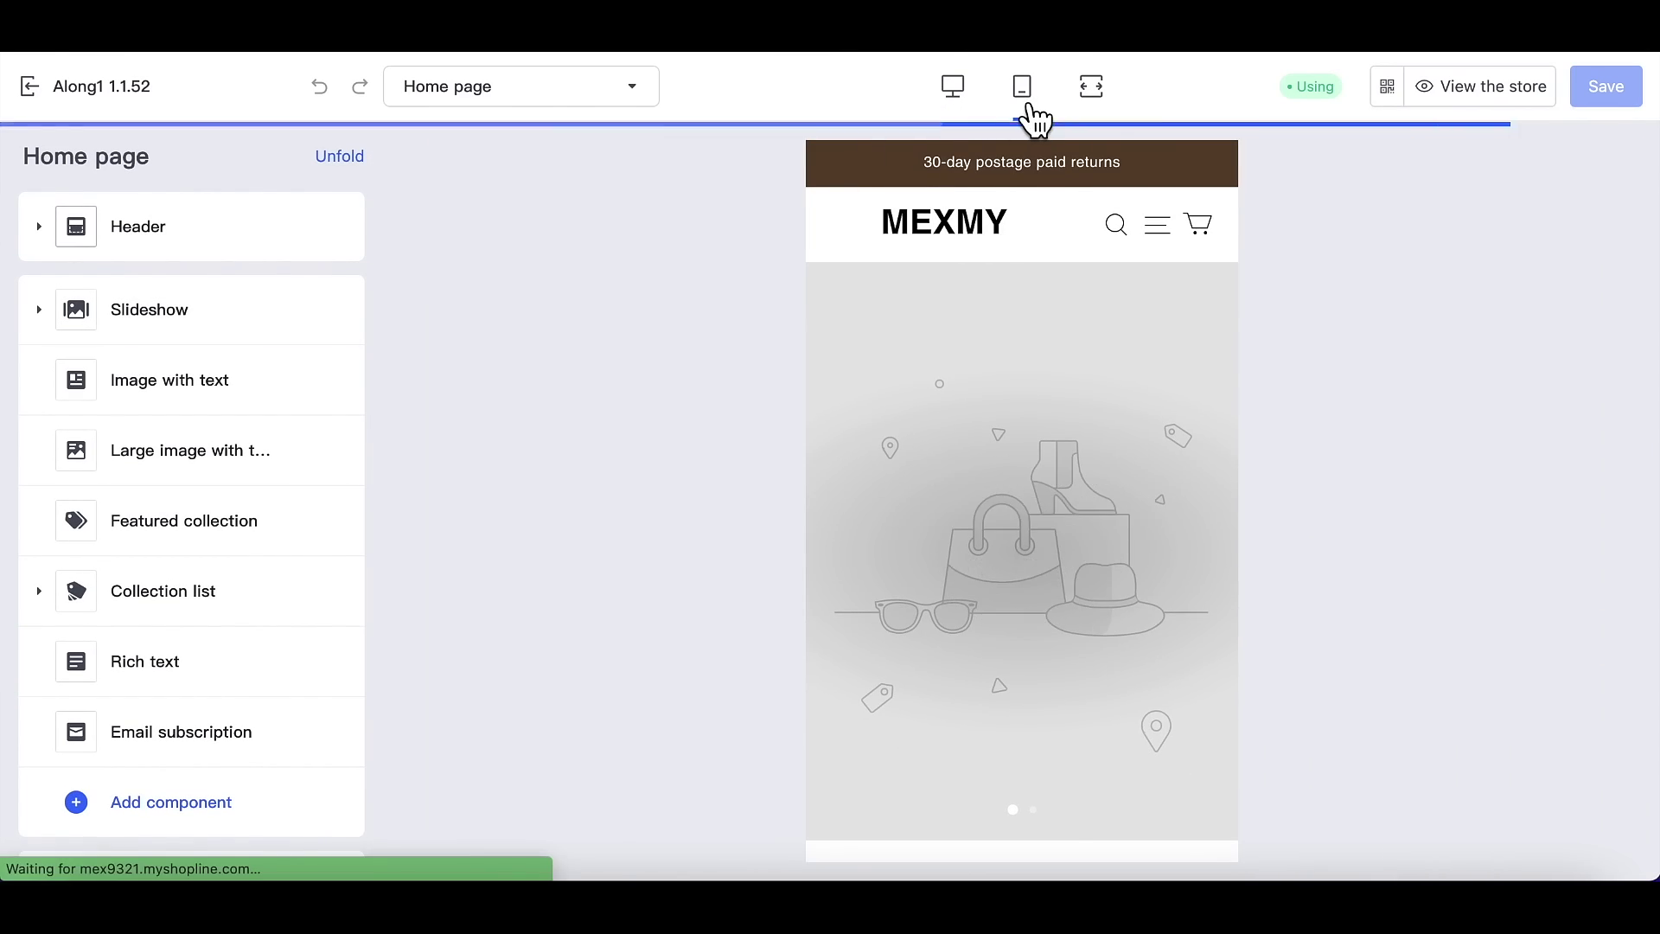
pyautogui.click(1107, 100)
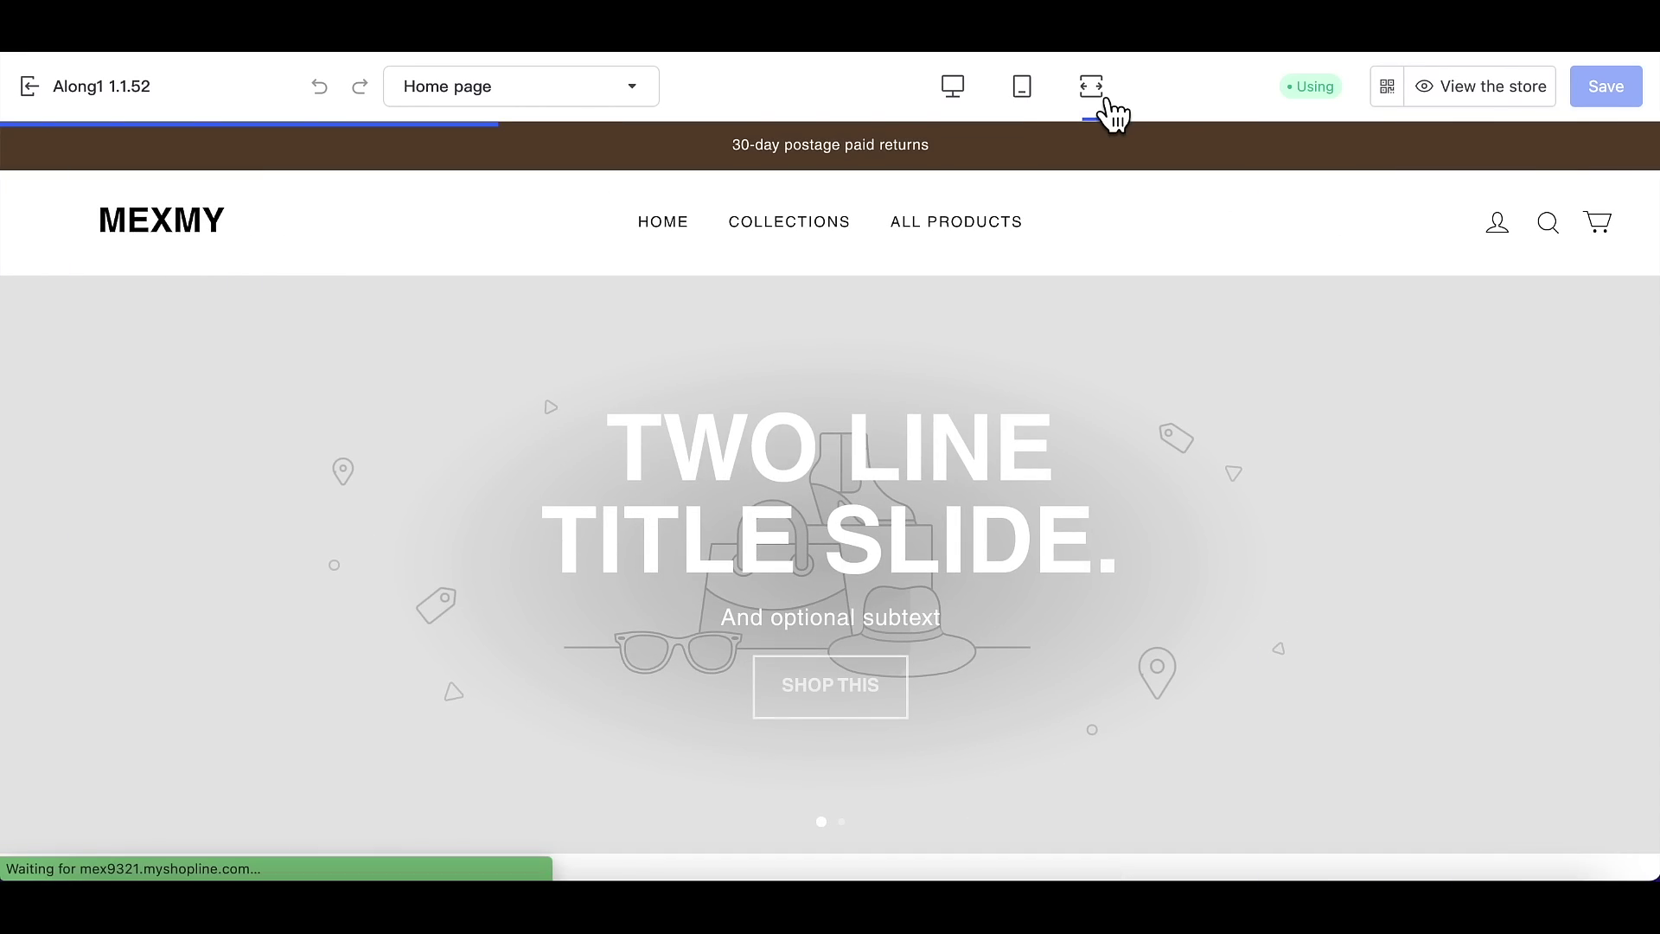
pyautogui.click(968, 102)
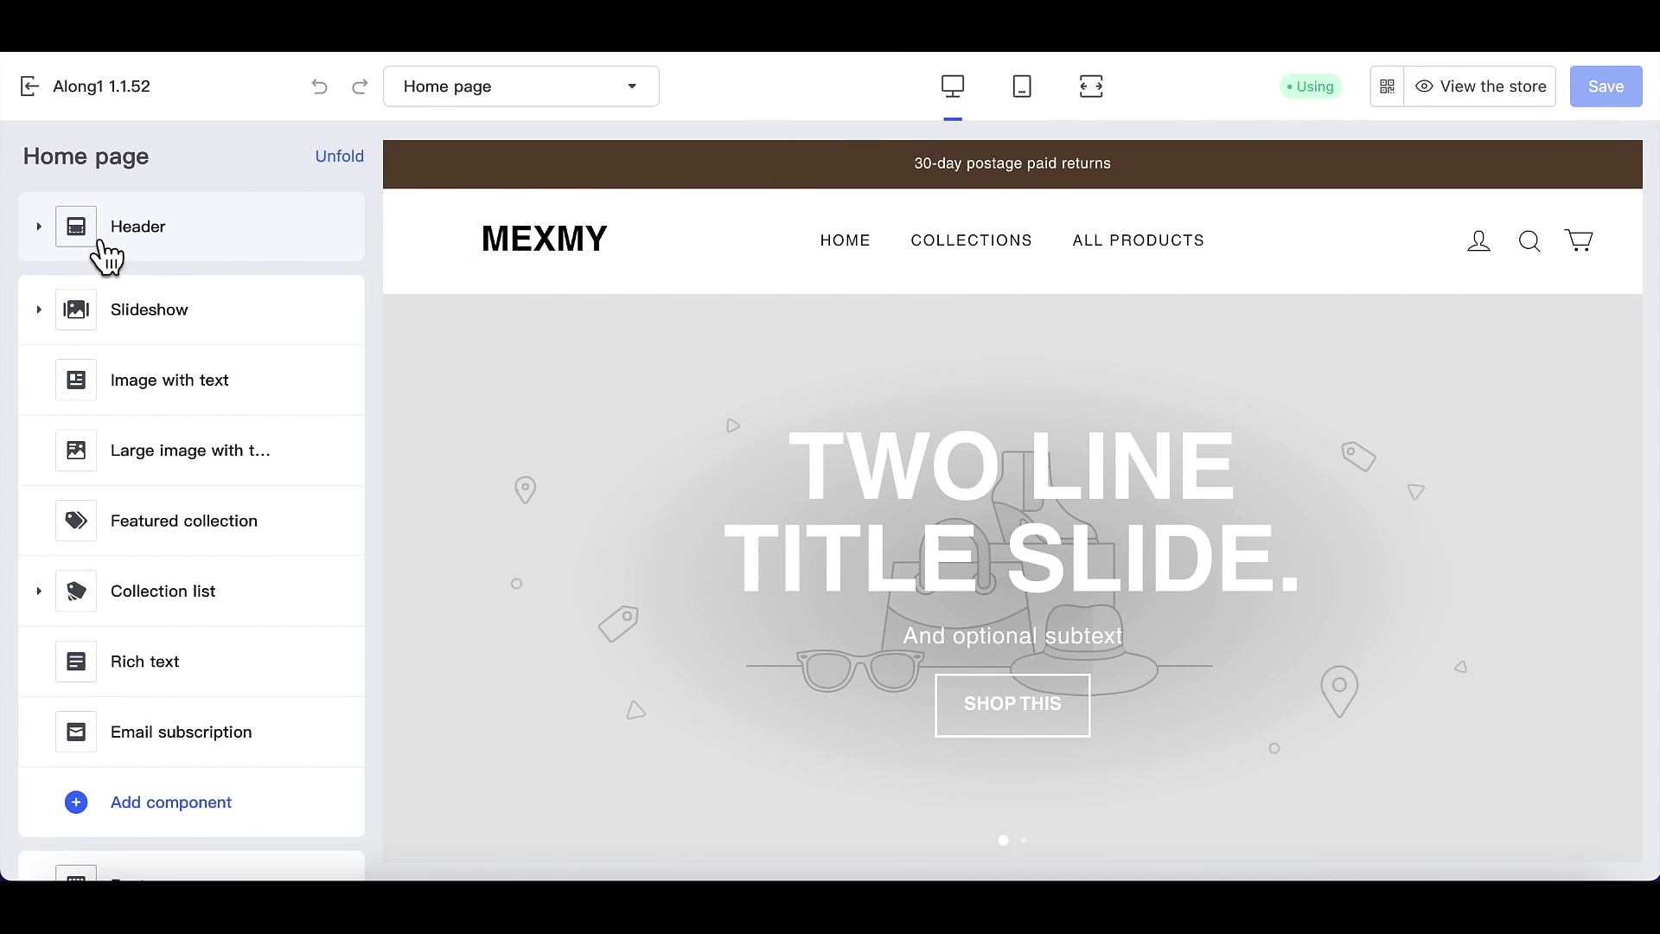
pyautogui.click(60, 236)
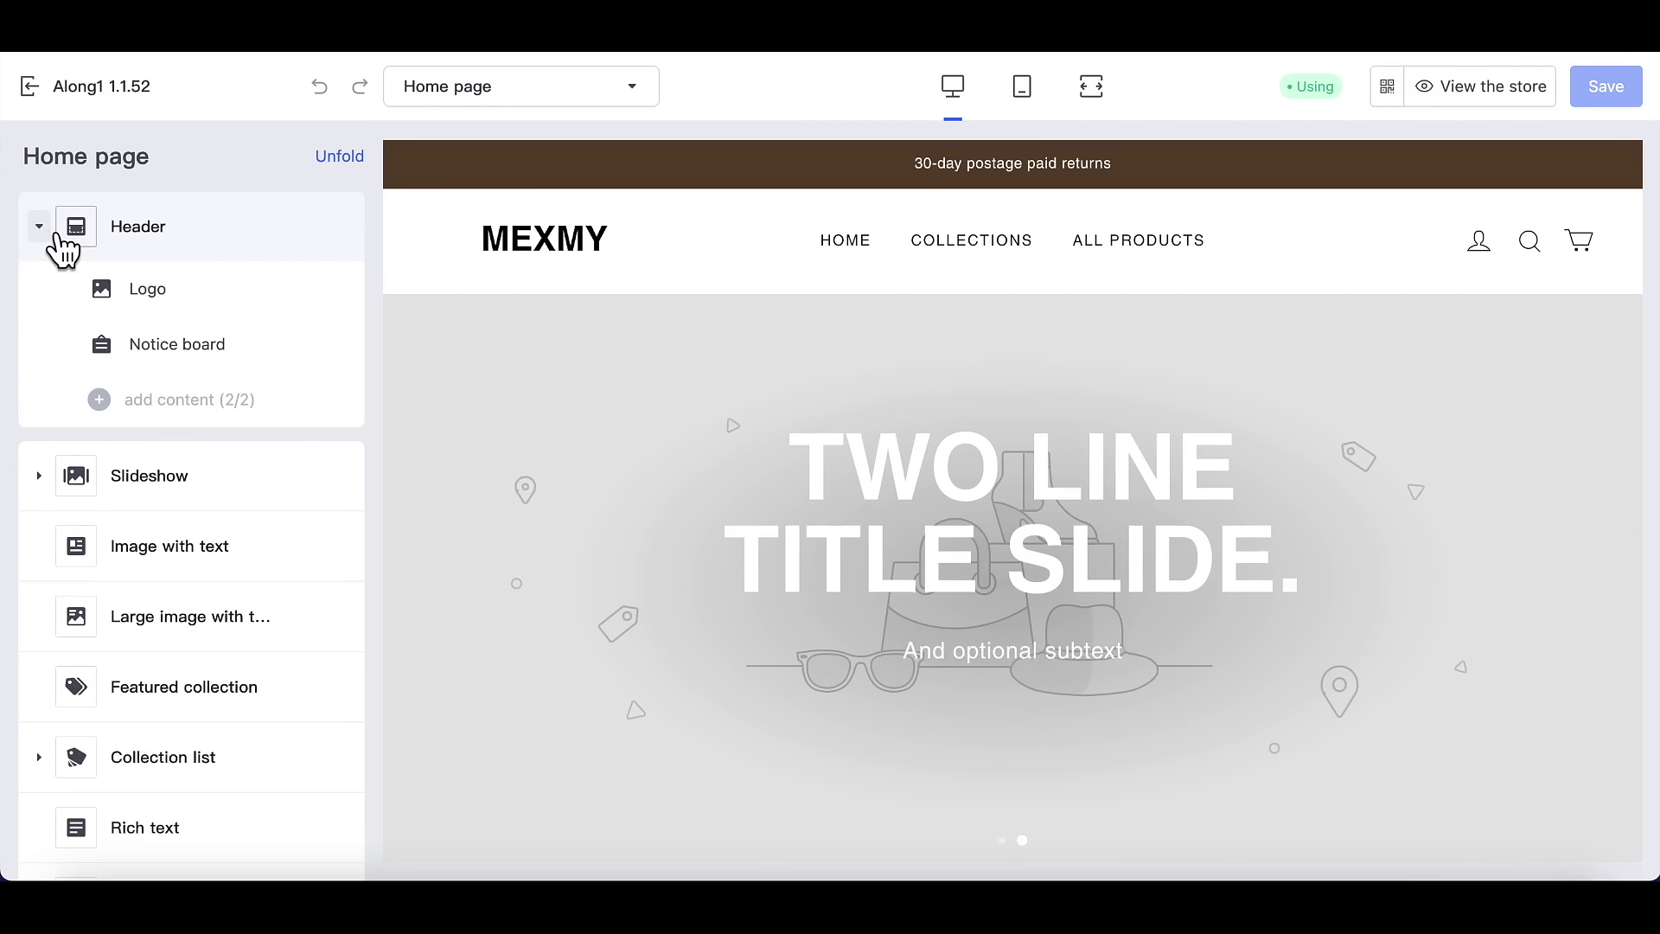
# Step: Replace the MEXMY text logo with the Mexmy image from the Image library
pyautogui.click(167, 311)
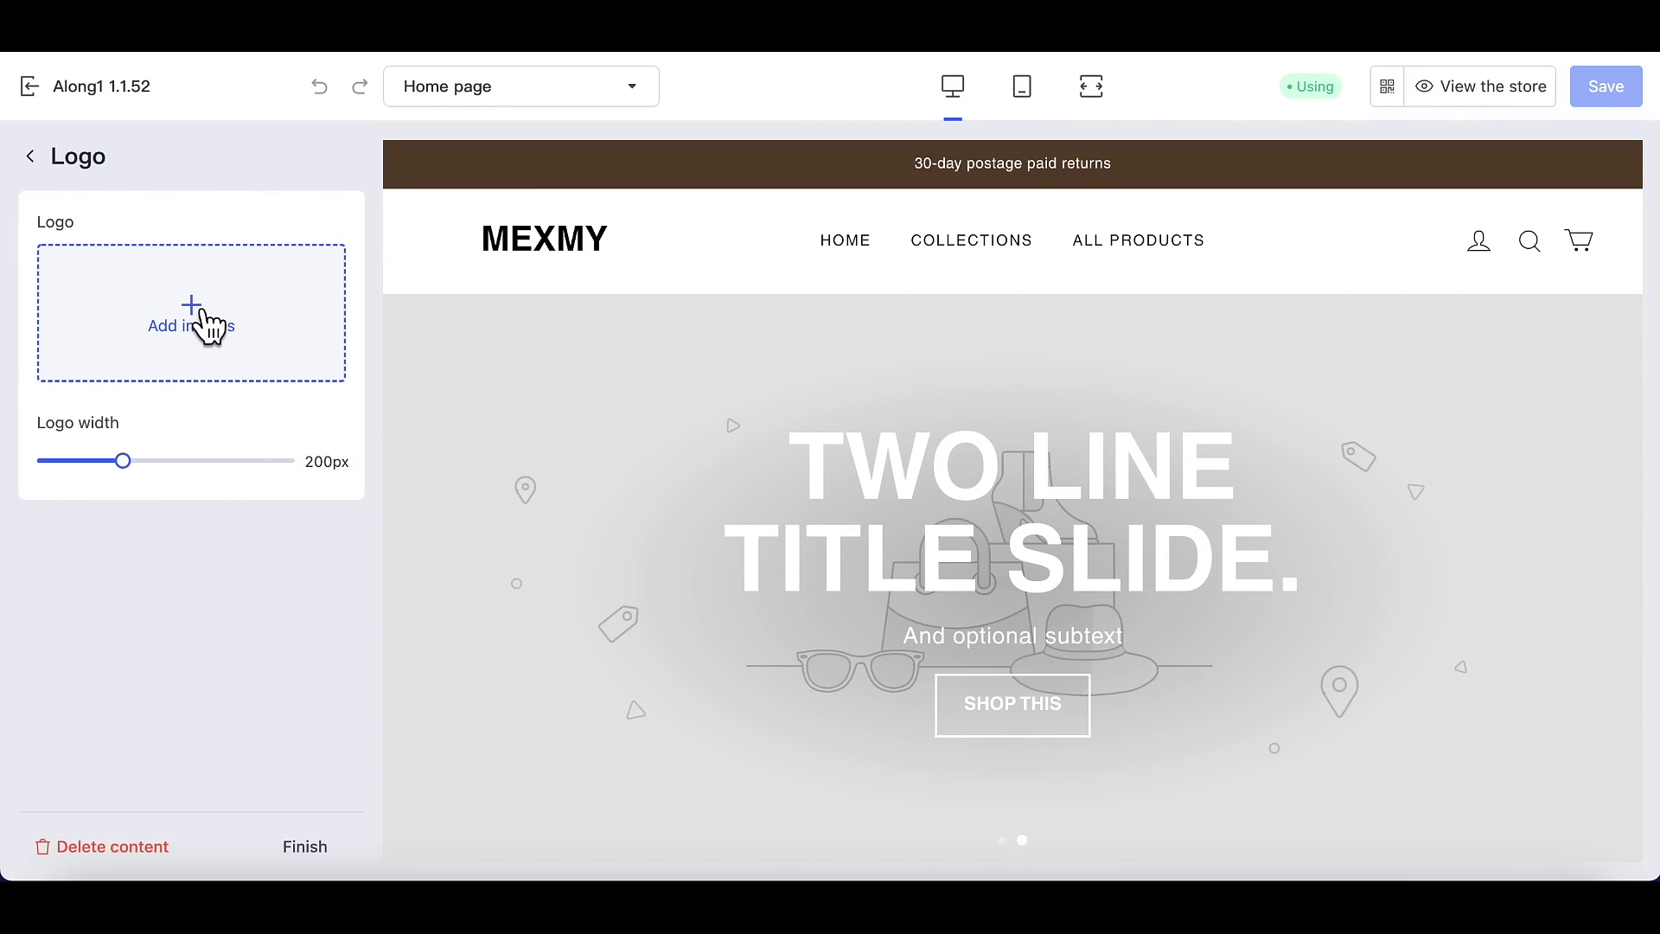
pyautogui.click(197, 320)
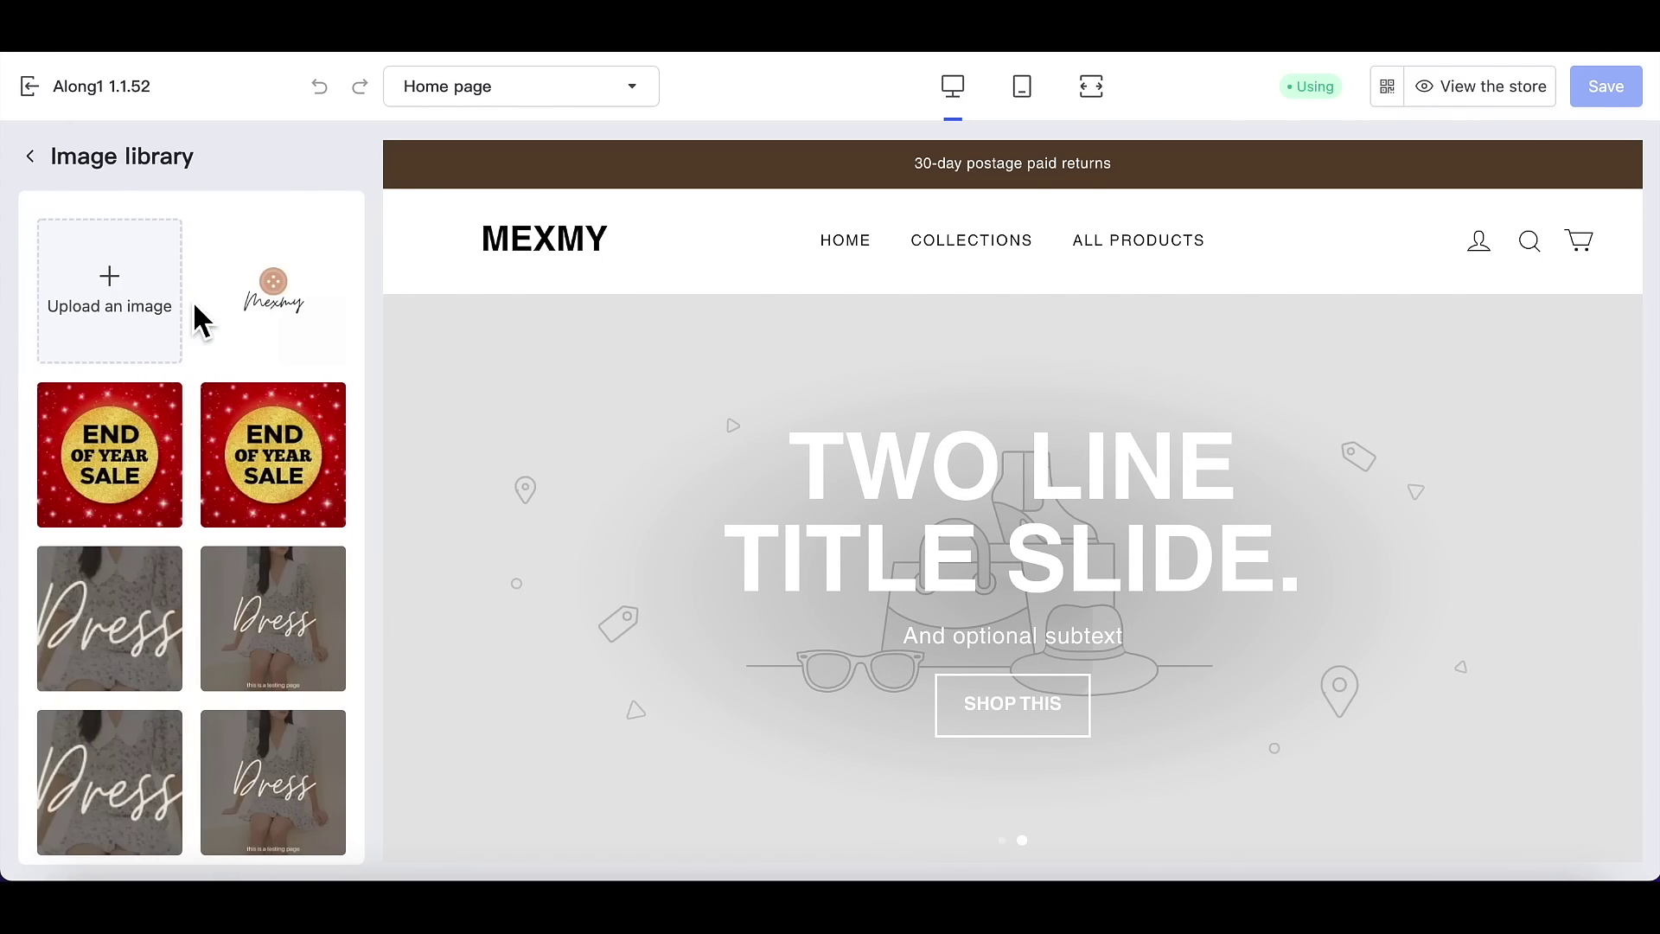
pyautogui.click(307, 331)
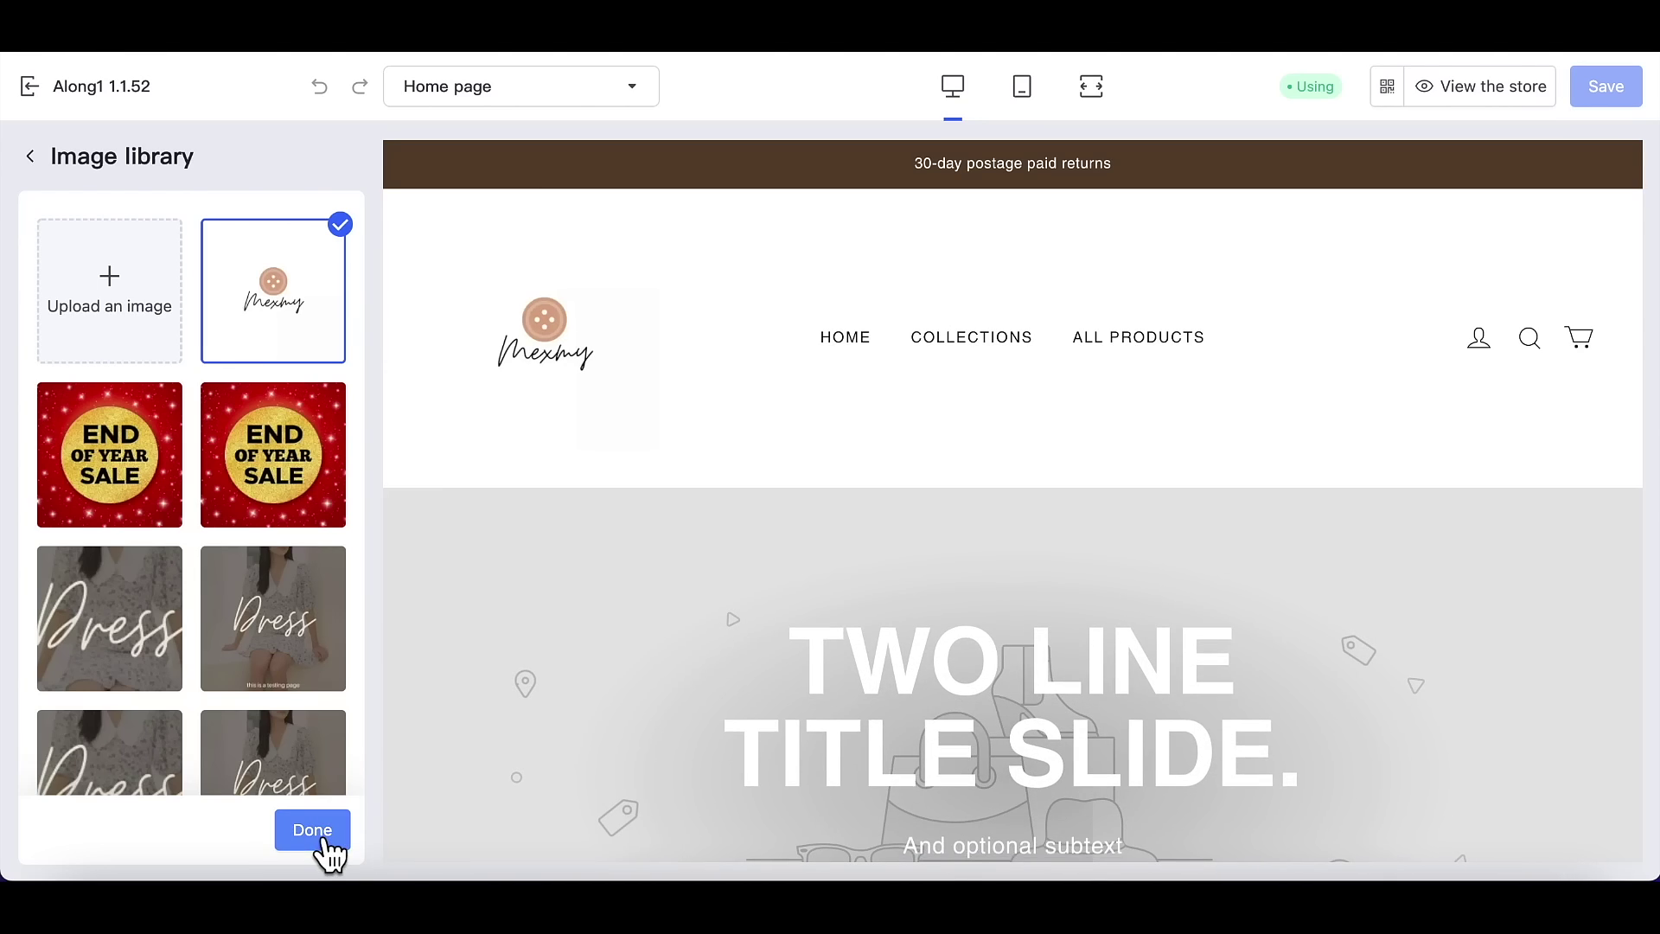
pyautogui.click(325, 844)
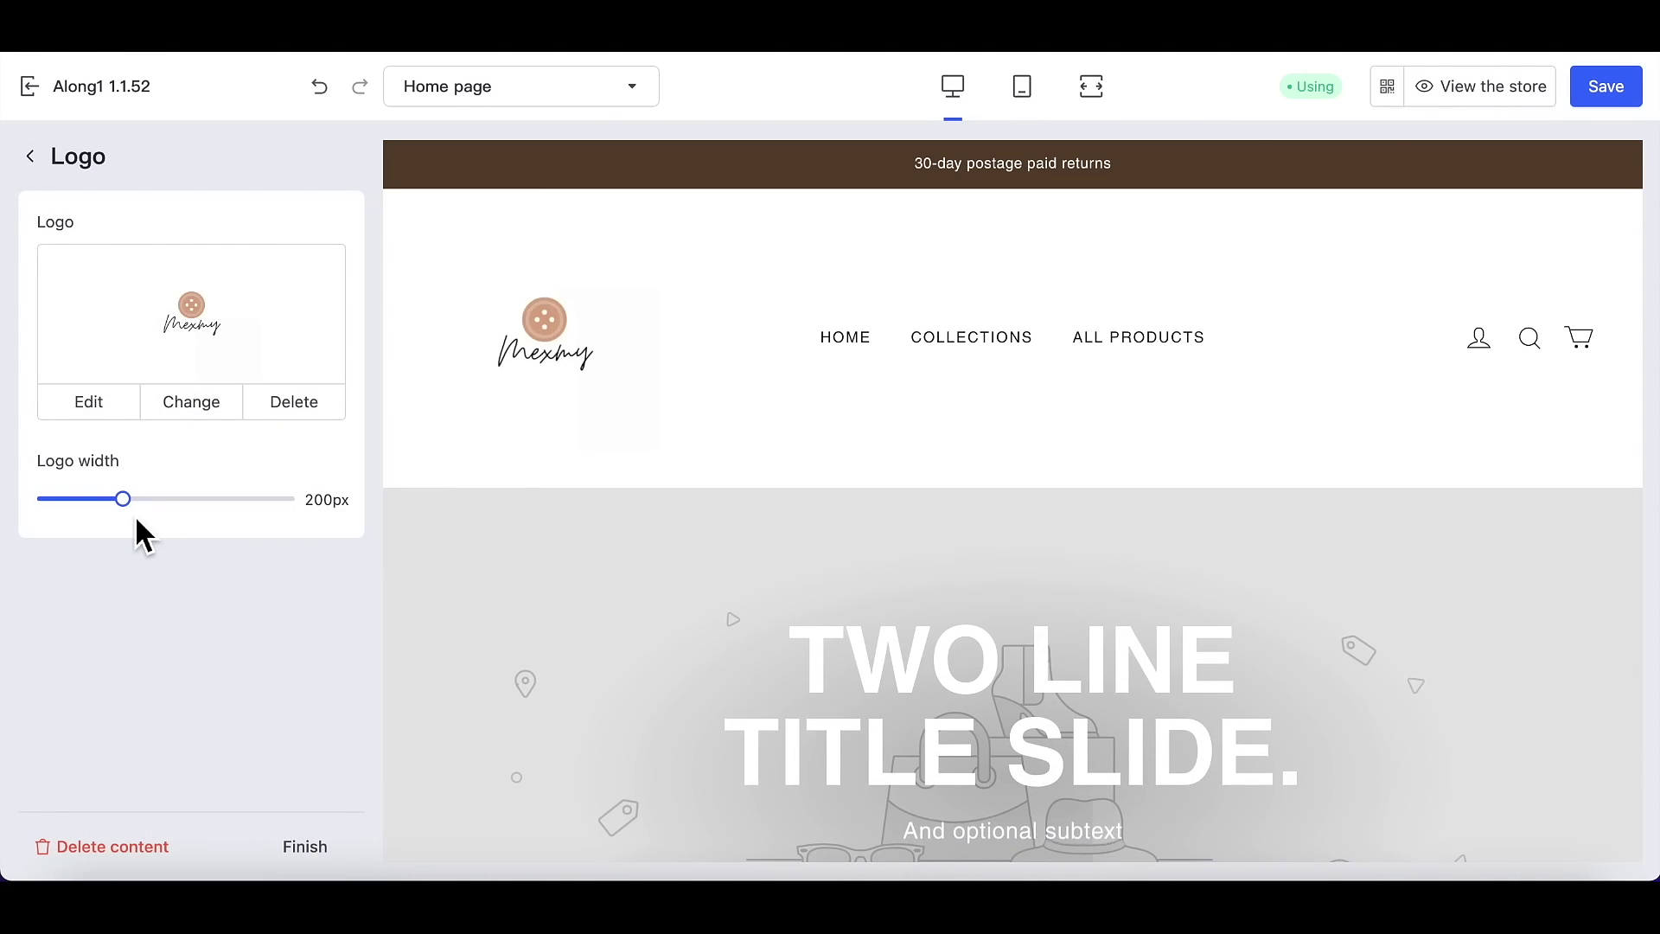
pyautogui.click(305, 848)
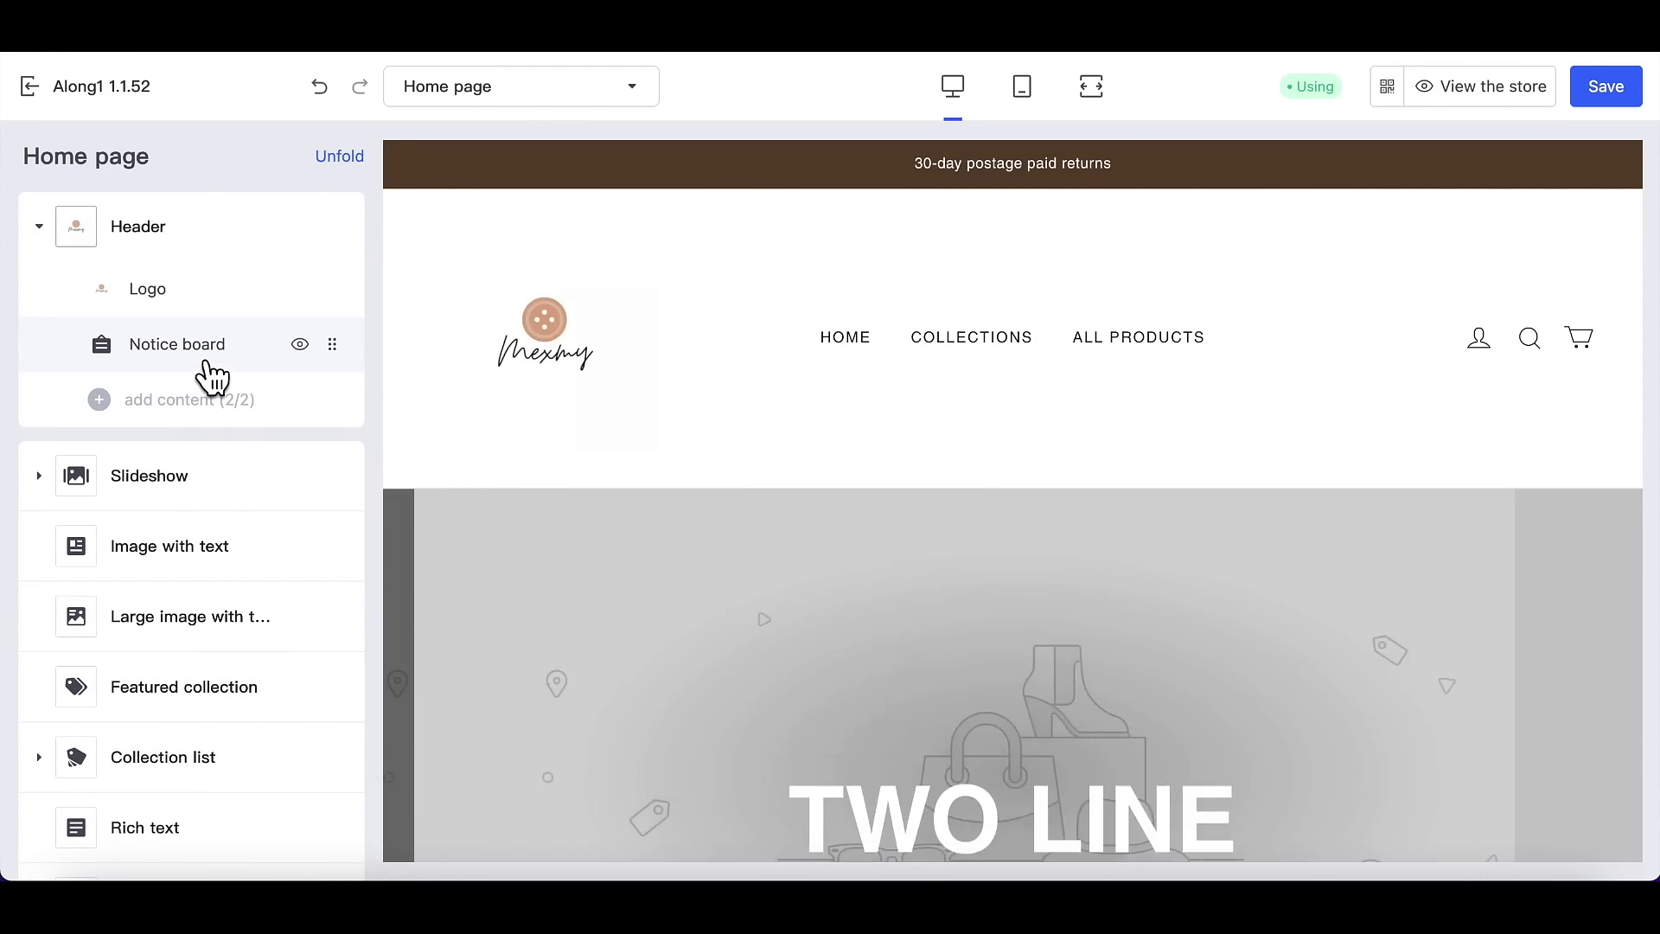
pyautogui.click(212, 372)
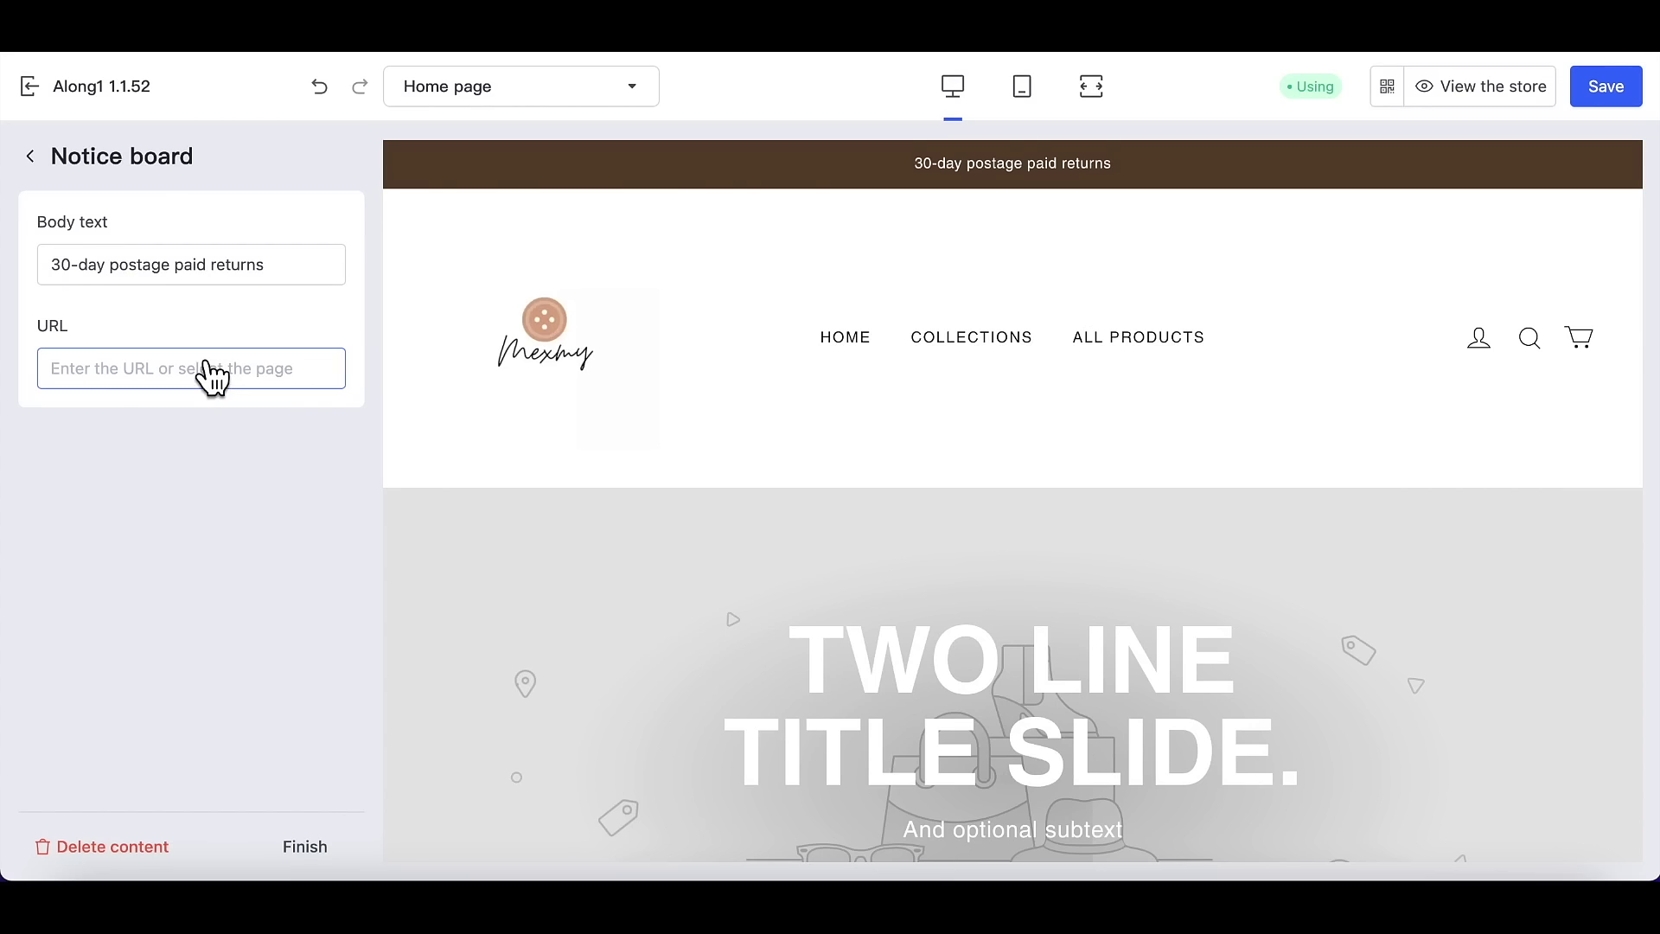
pyautogui.click(163, 268)
pyautogui.click(113, 270)
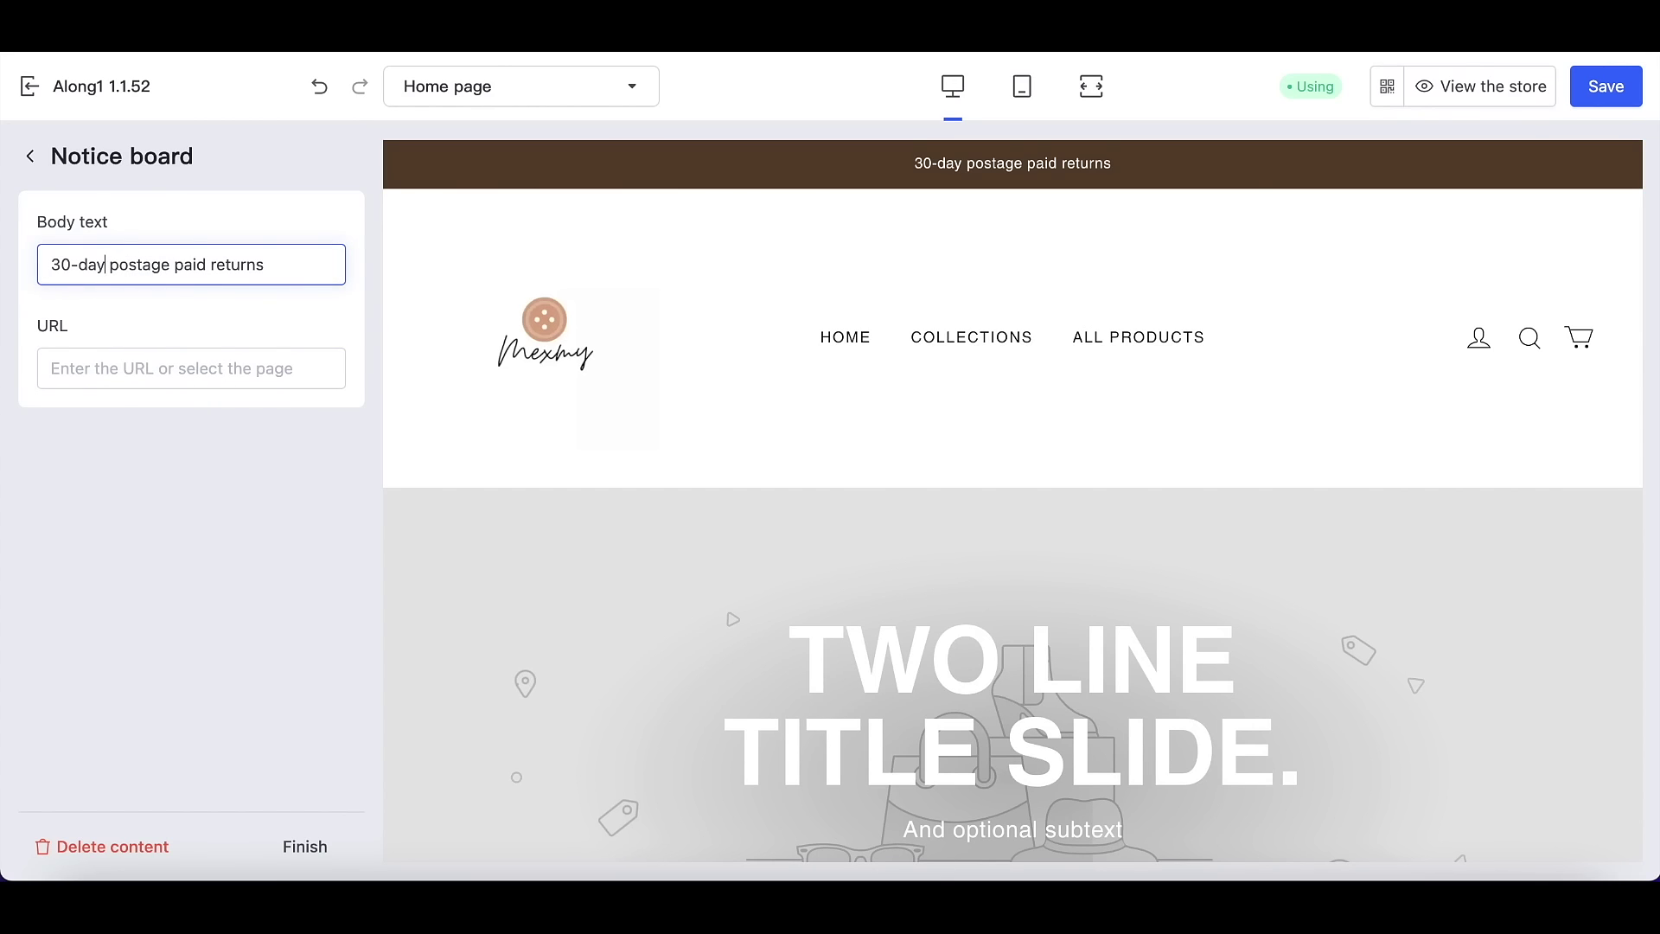
pyautogui.write('s')
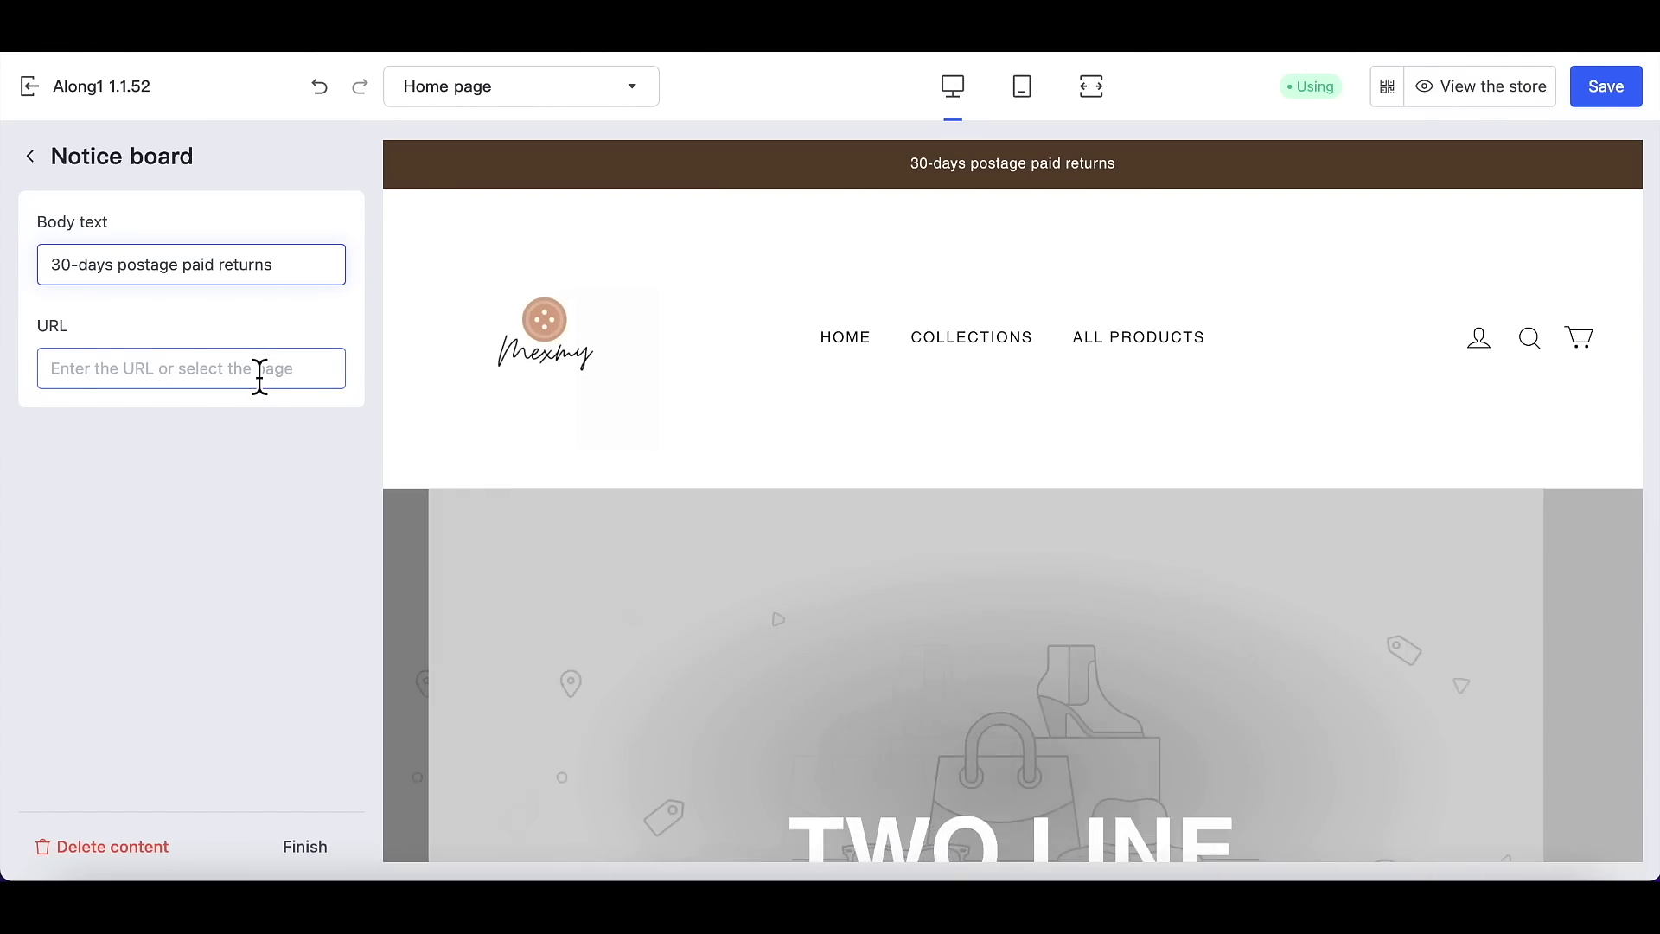
pyautogui.click(260, 372)
pyautogui.write('www.shopline.my')
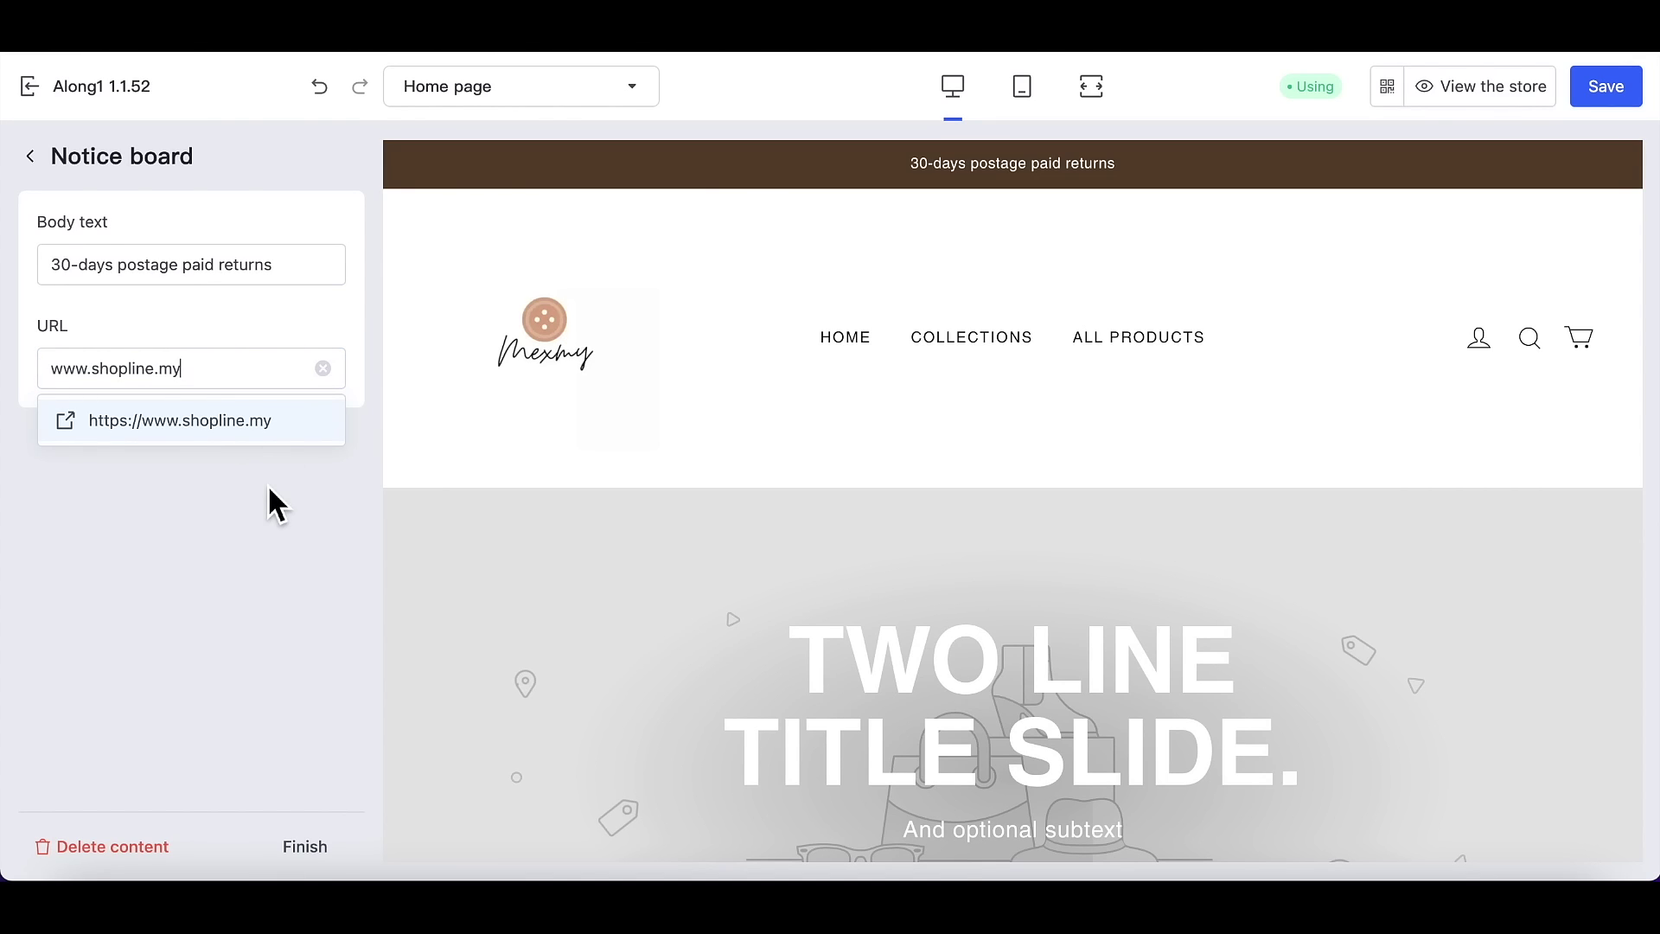
pyautogui.click(316, 852)
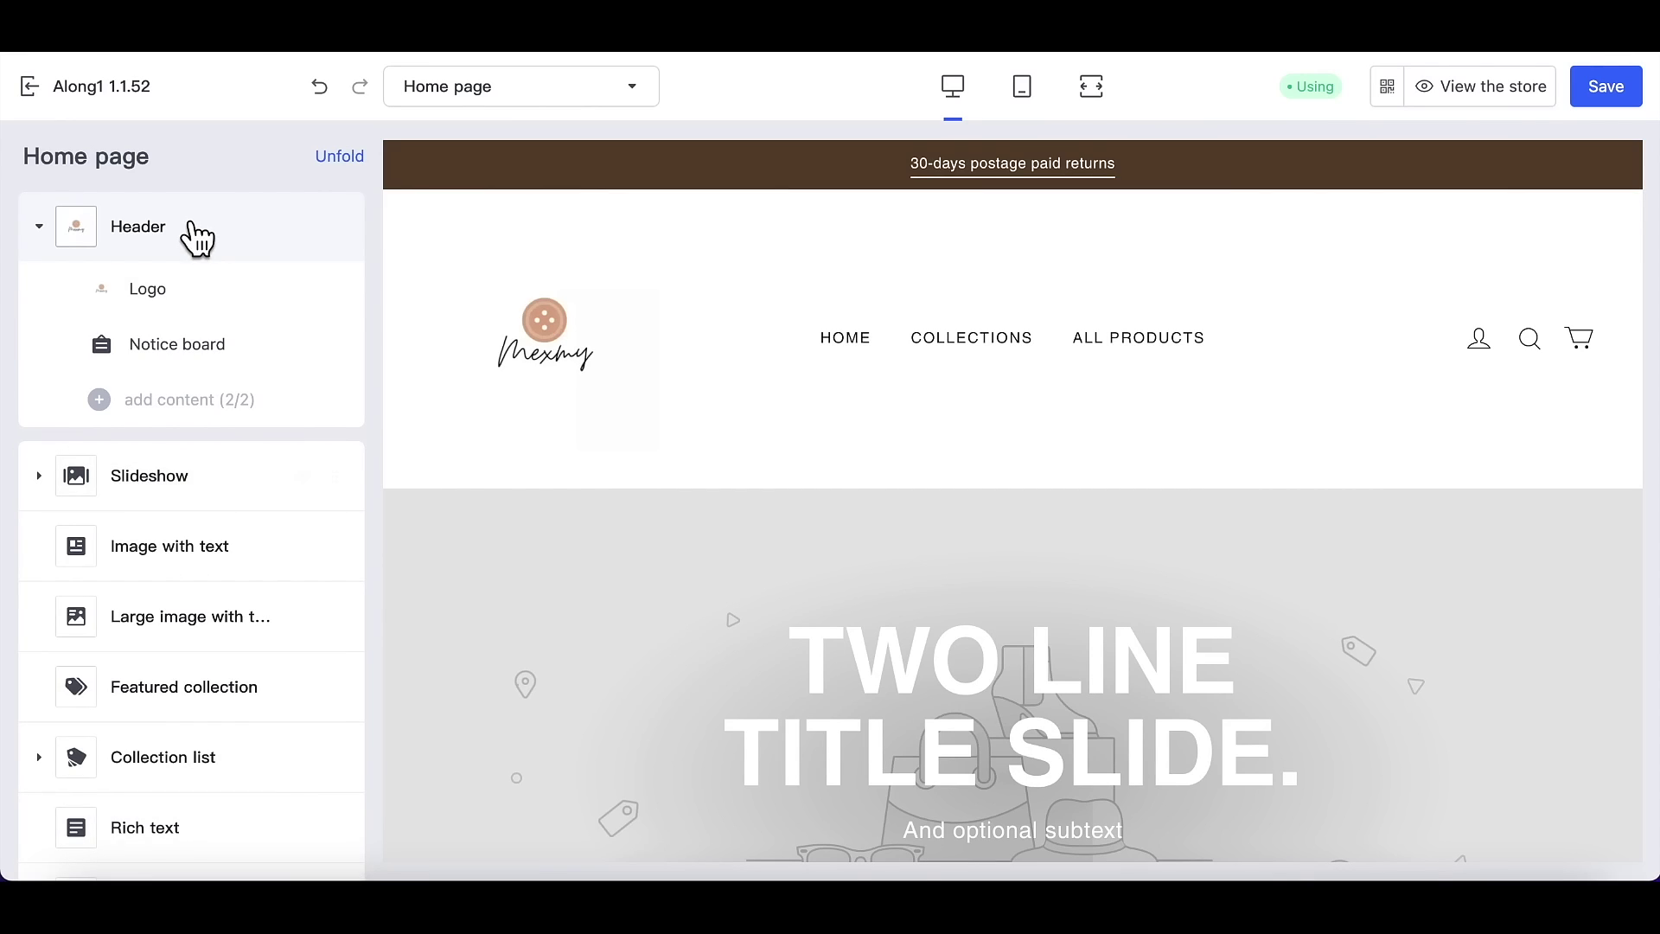
pyautogui.click(189, 237)
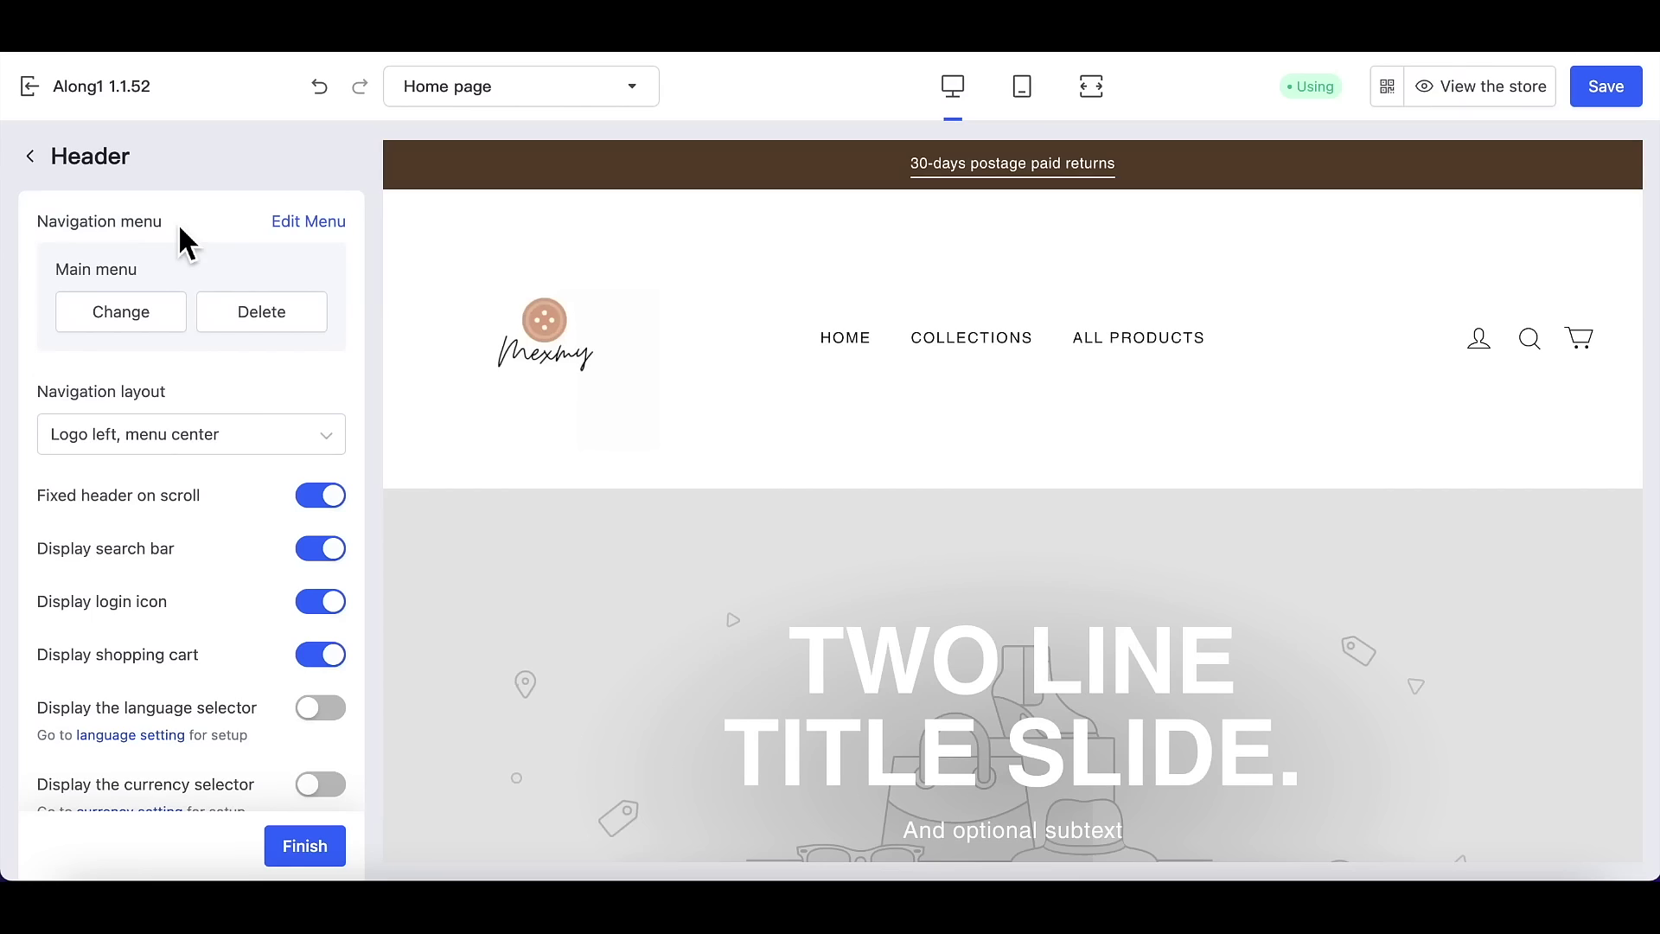
# Step: Switch the header navigation to Main menu, keeping the 'Logo left, menu center' layout
pyautogui.click(149, 324)
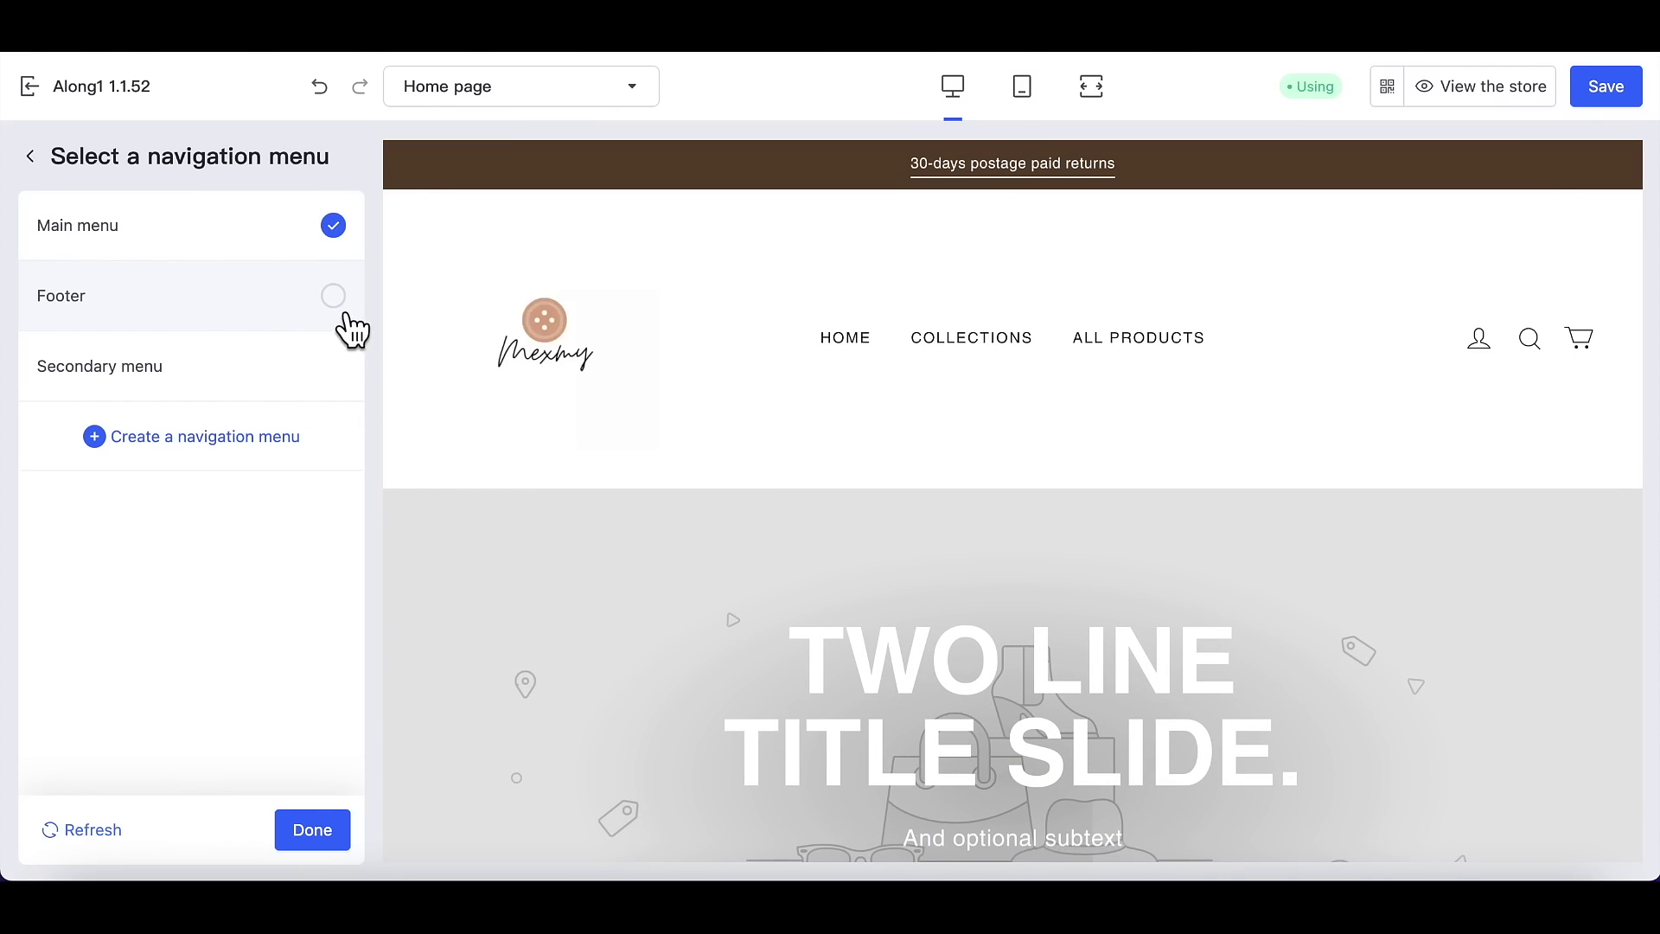
pyautogui.click(349, 313)
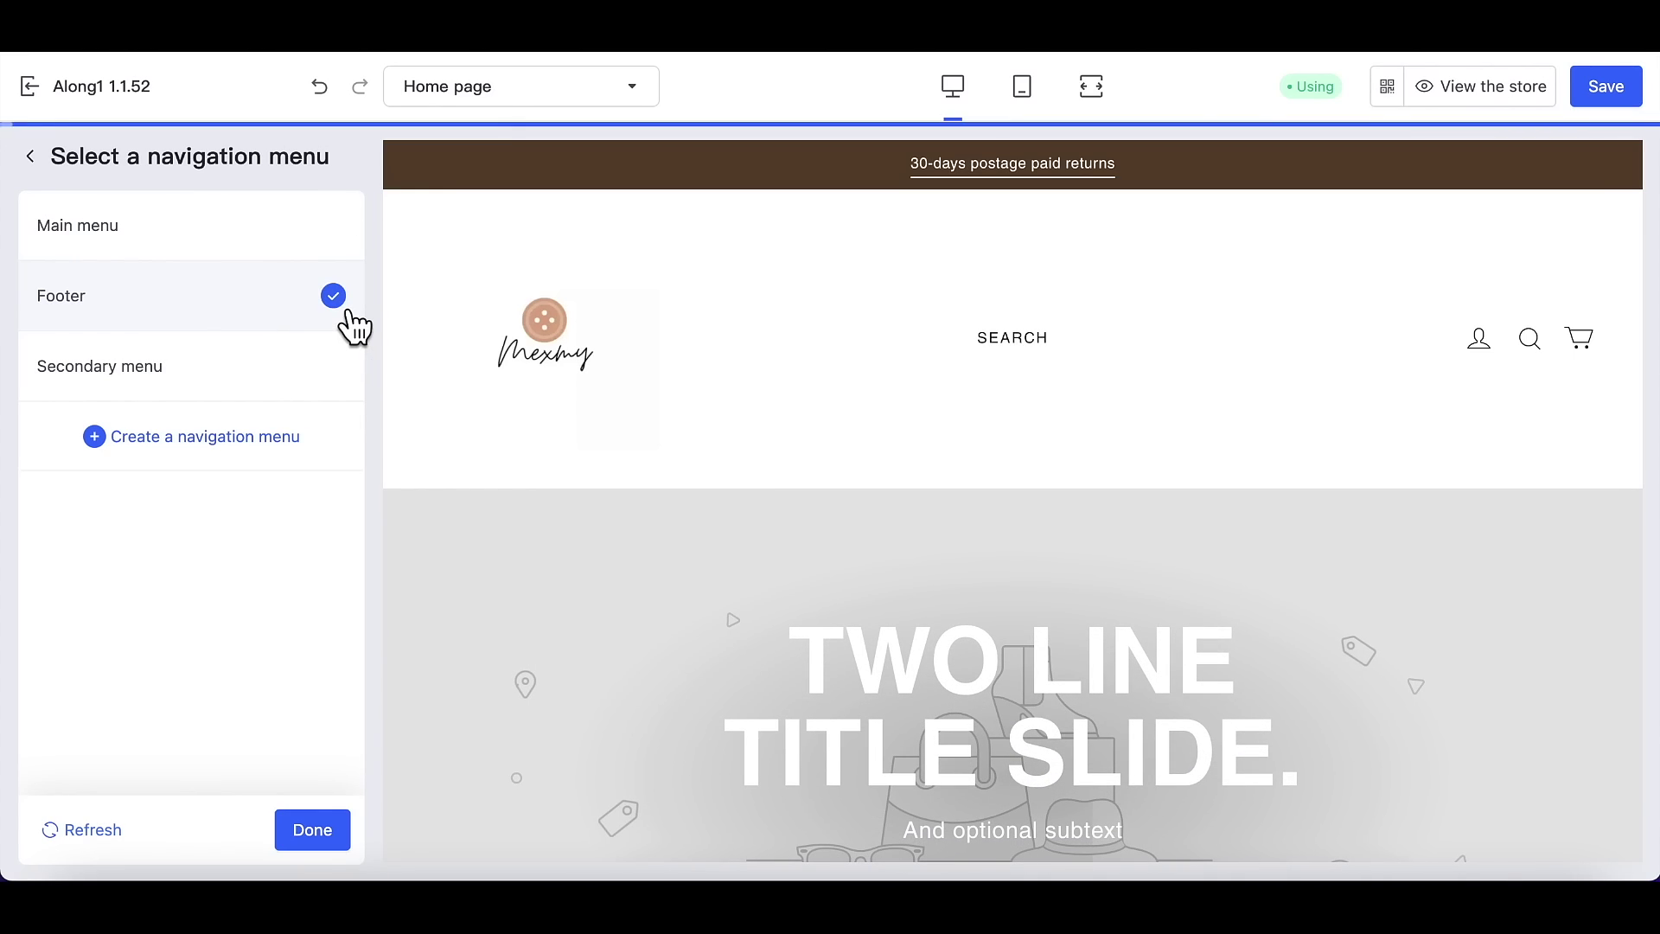
pyautogui.click(358, 383)
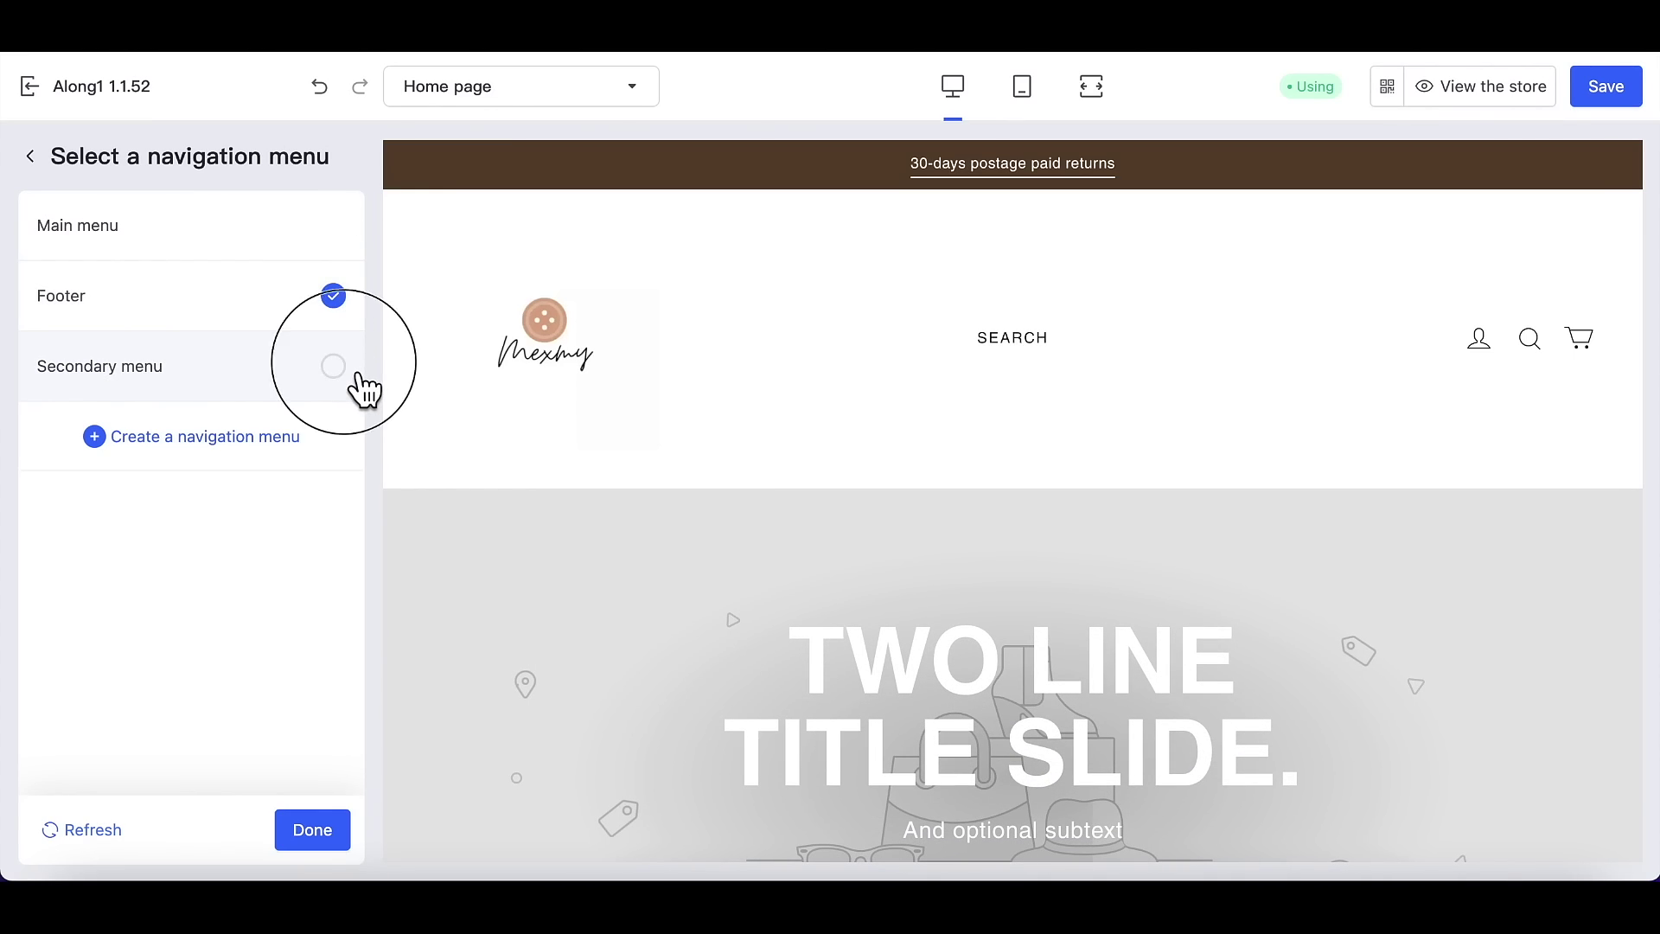
pyautogui.click(352, 249)
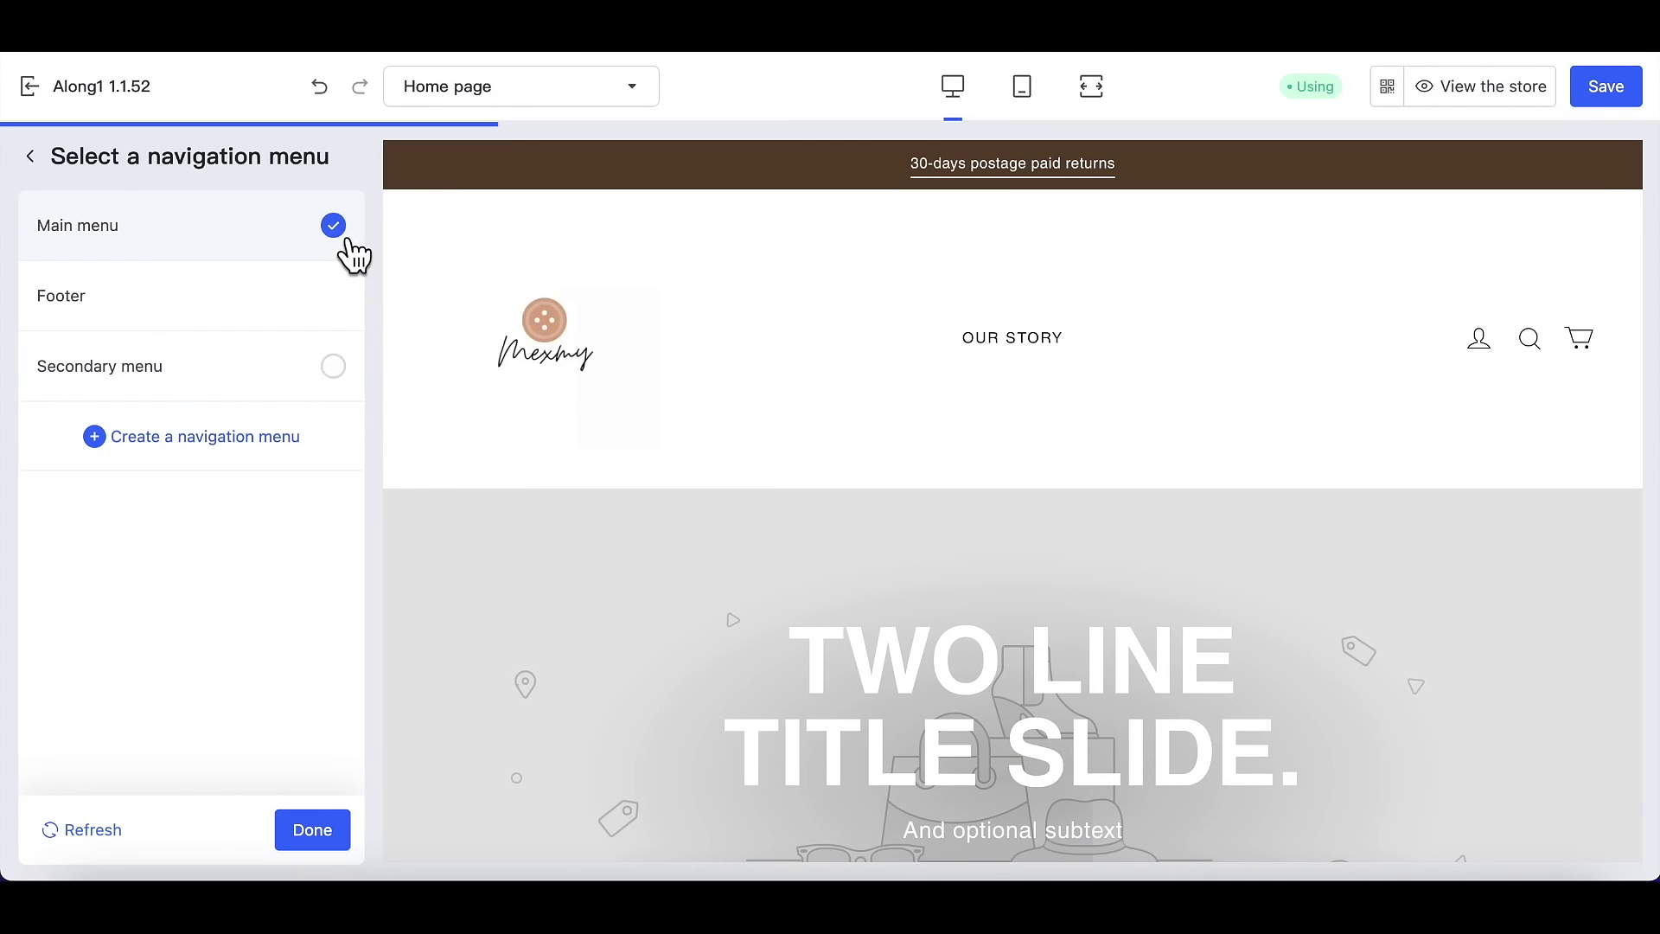
pyautogui.click(330, 841)
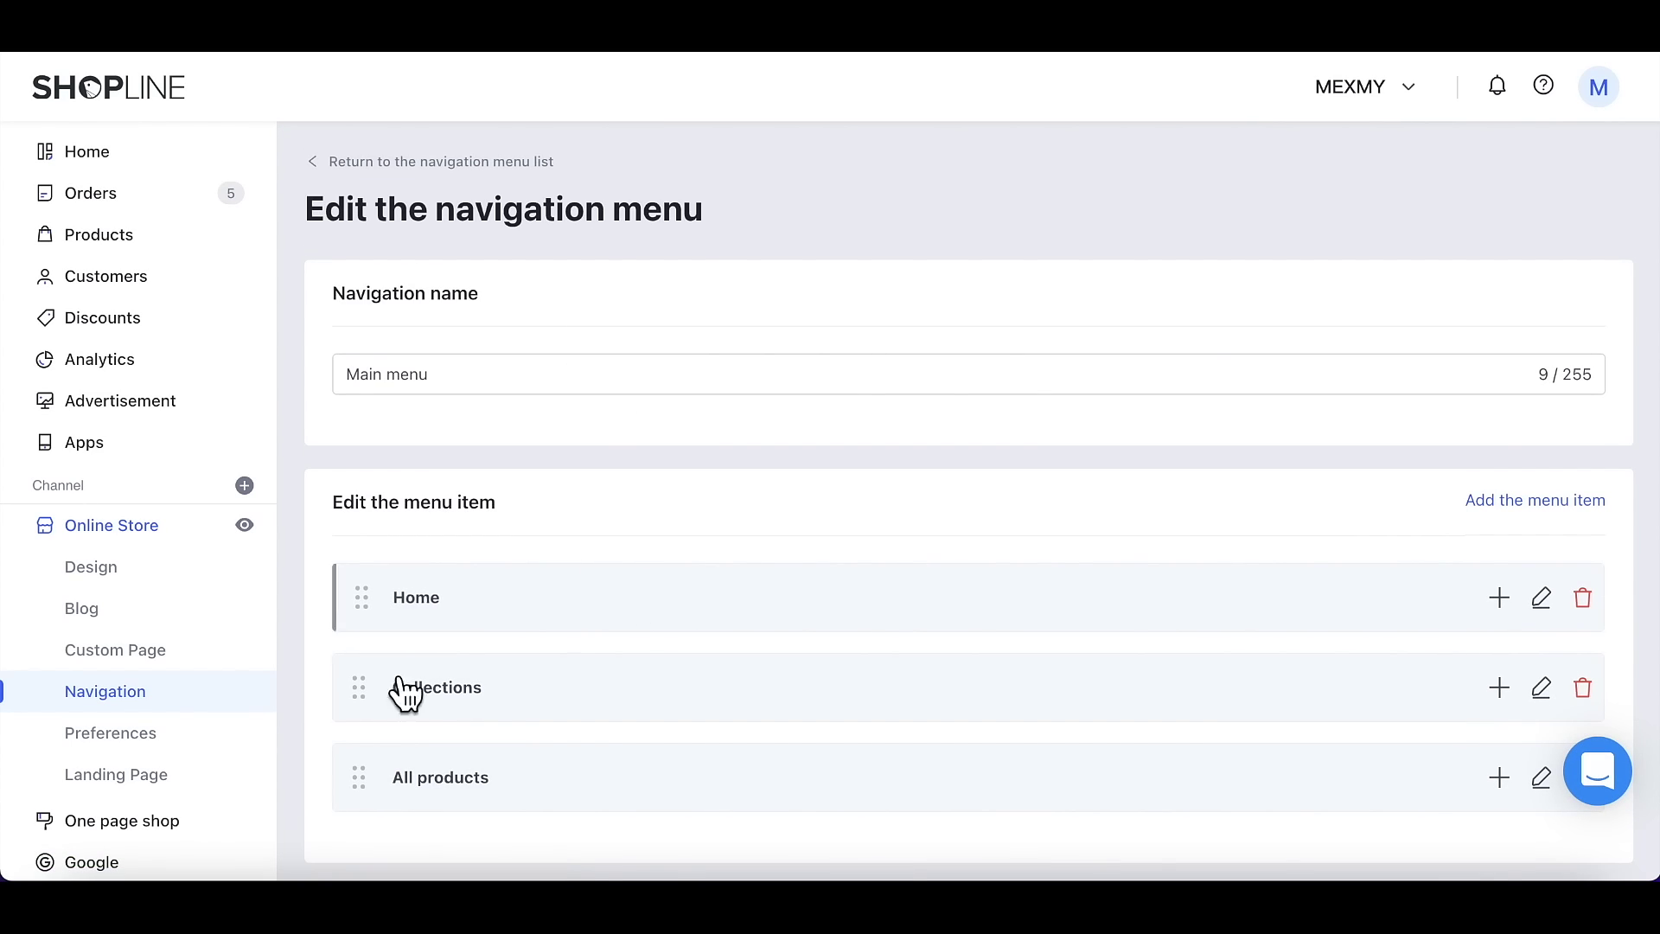
pyautogui.click(303, 26)
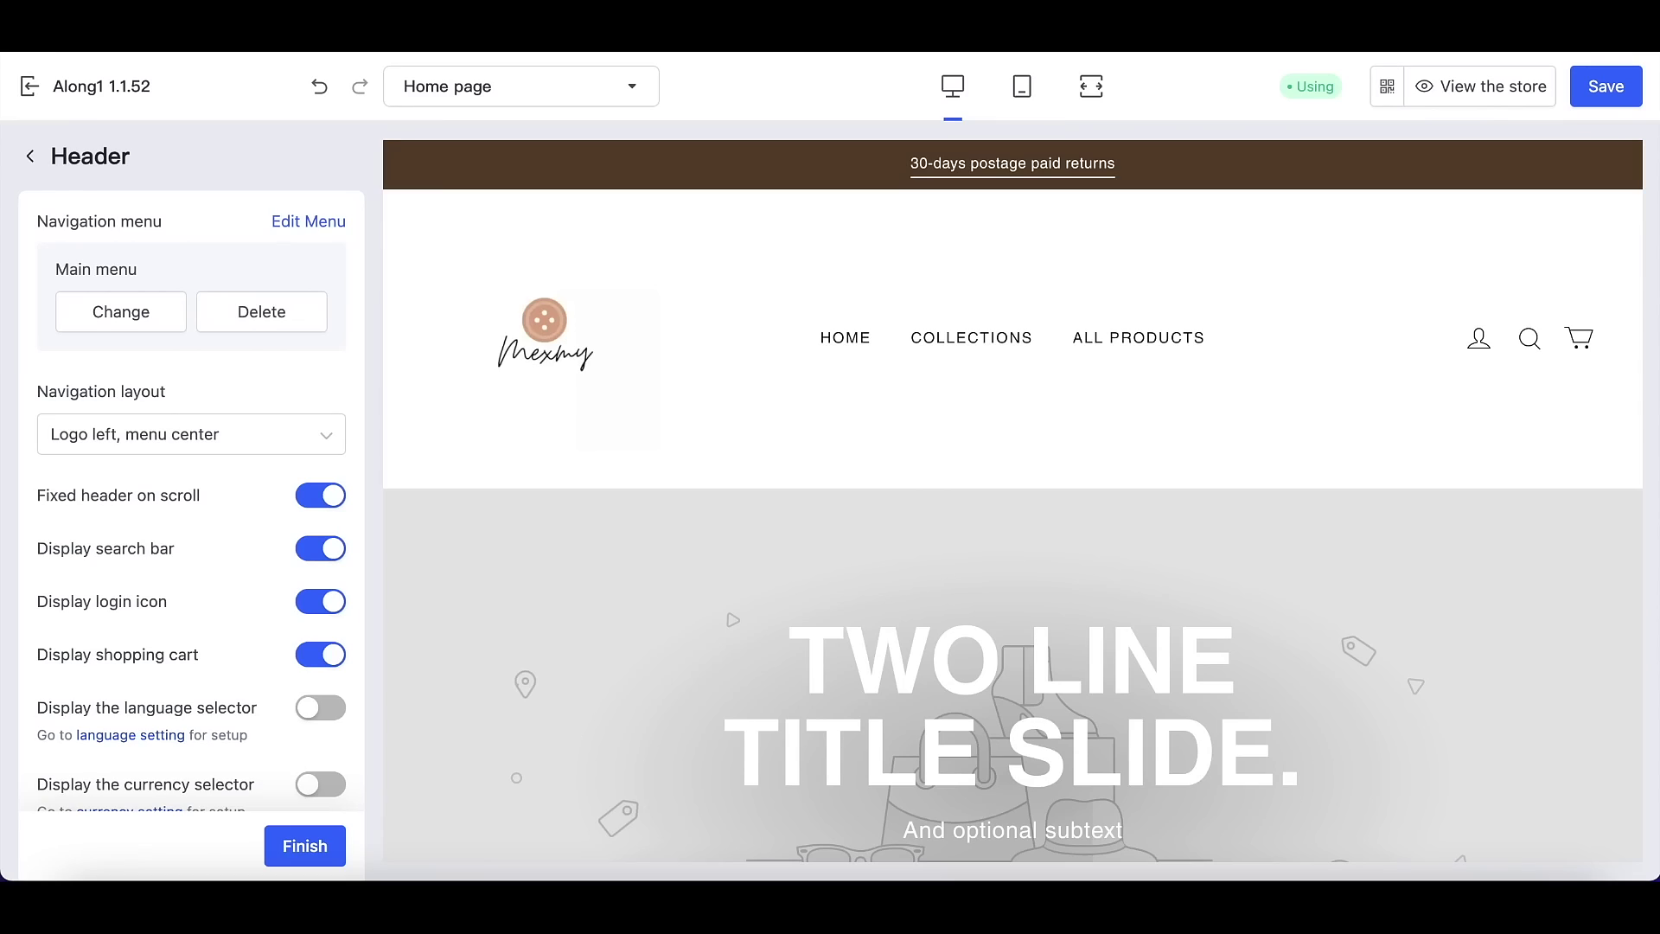
pyautogui.click(324, 441)
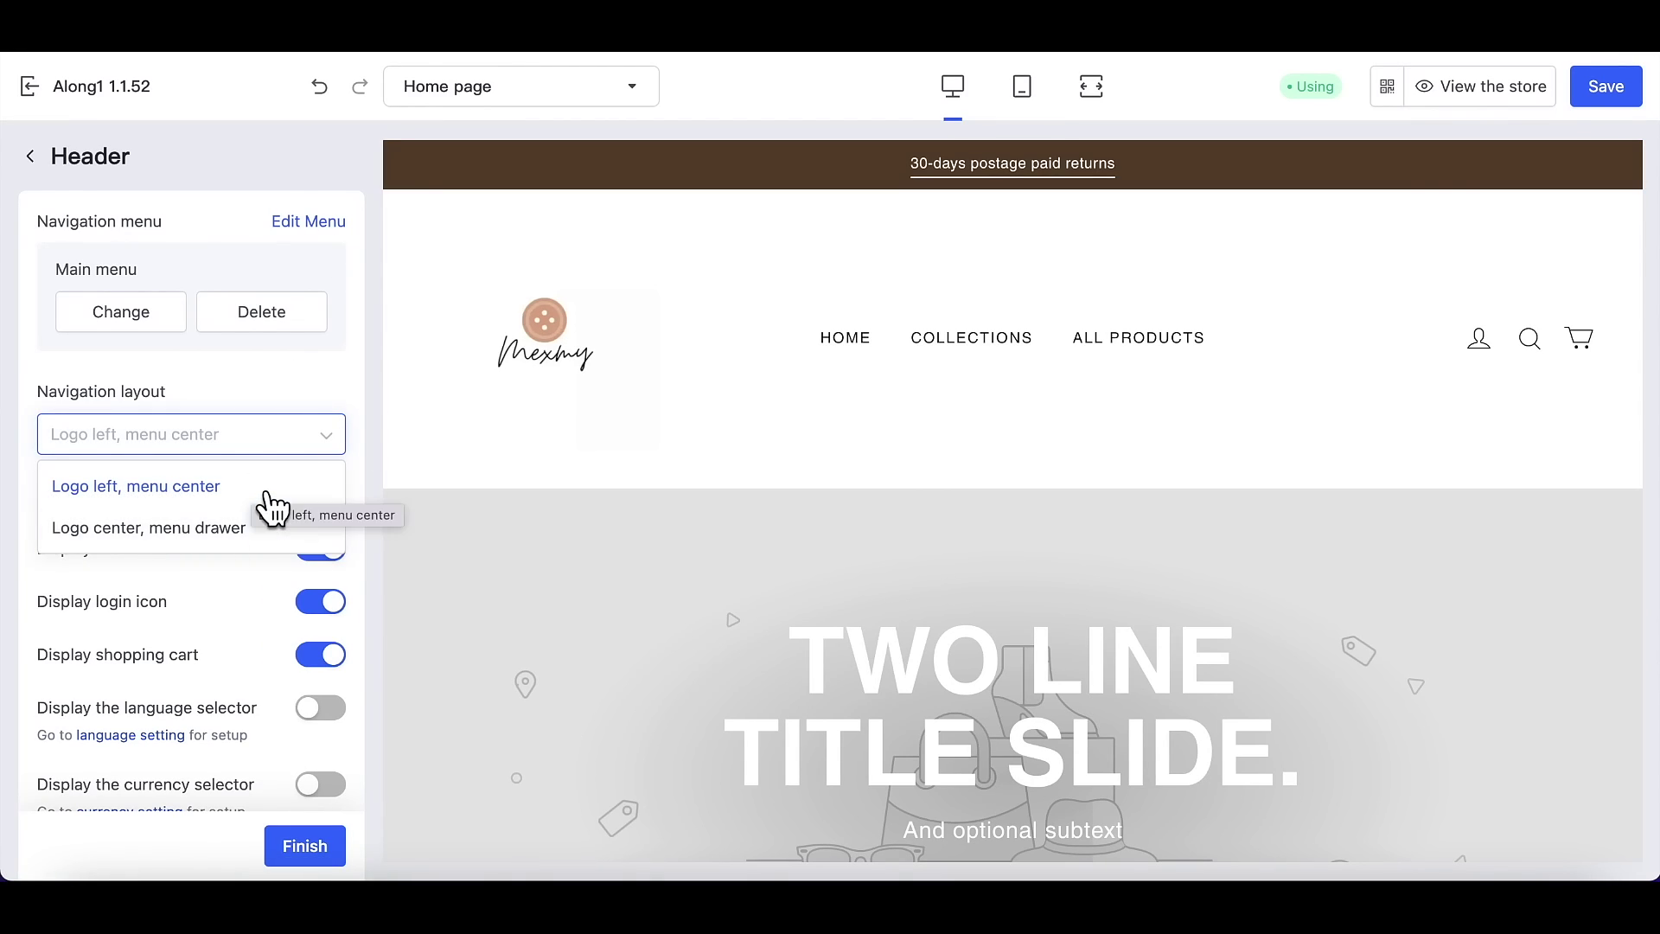
pyautogui.click(267, 492)
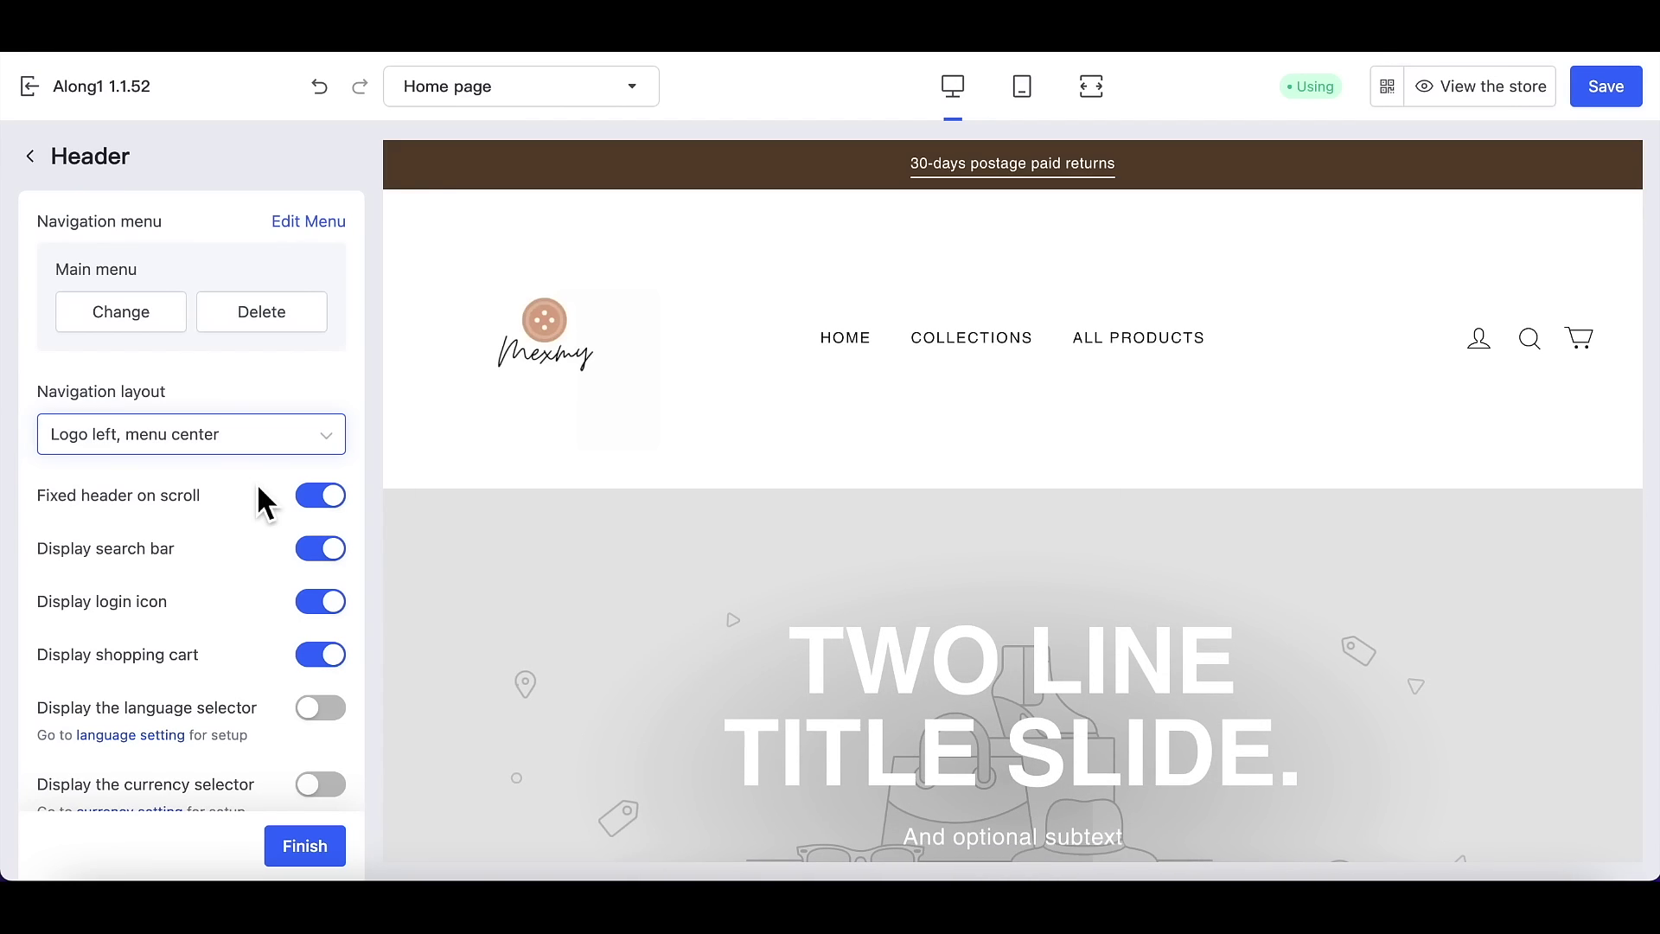
pyautogui.scroll(-1, 247, 555)
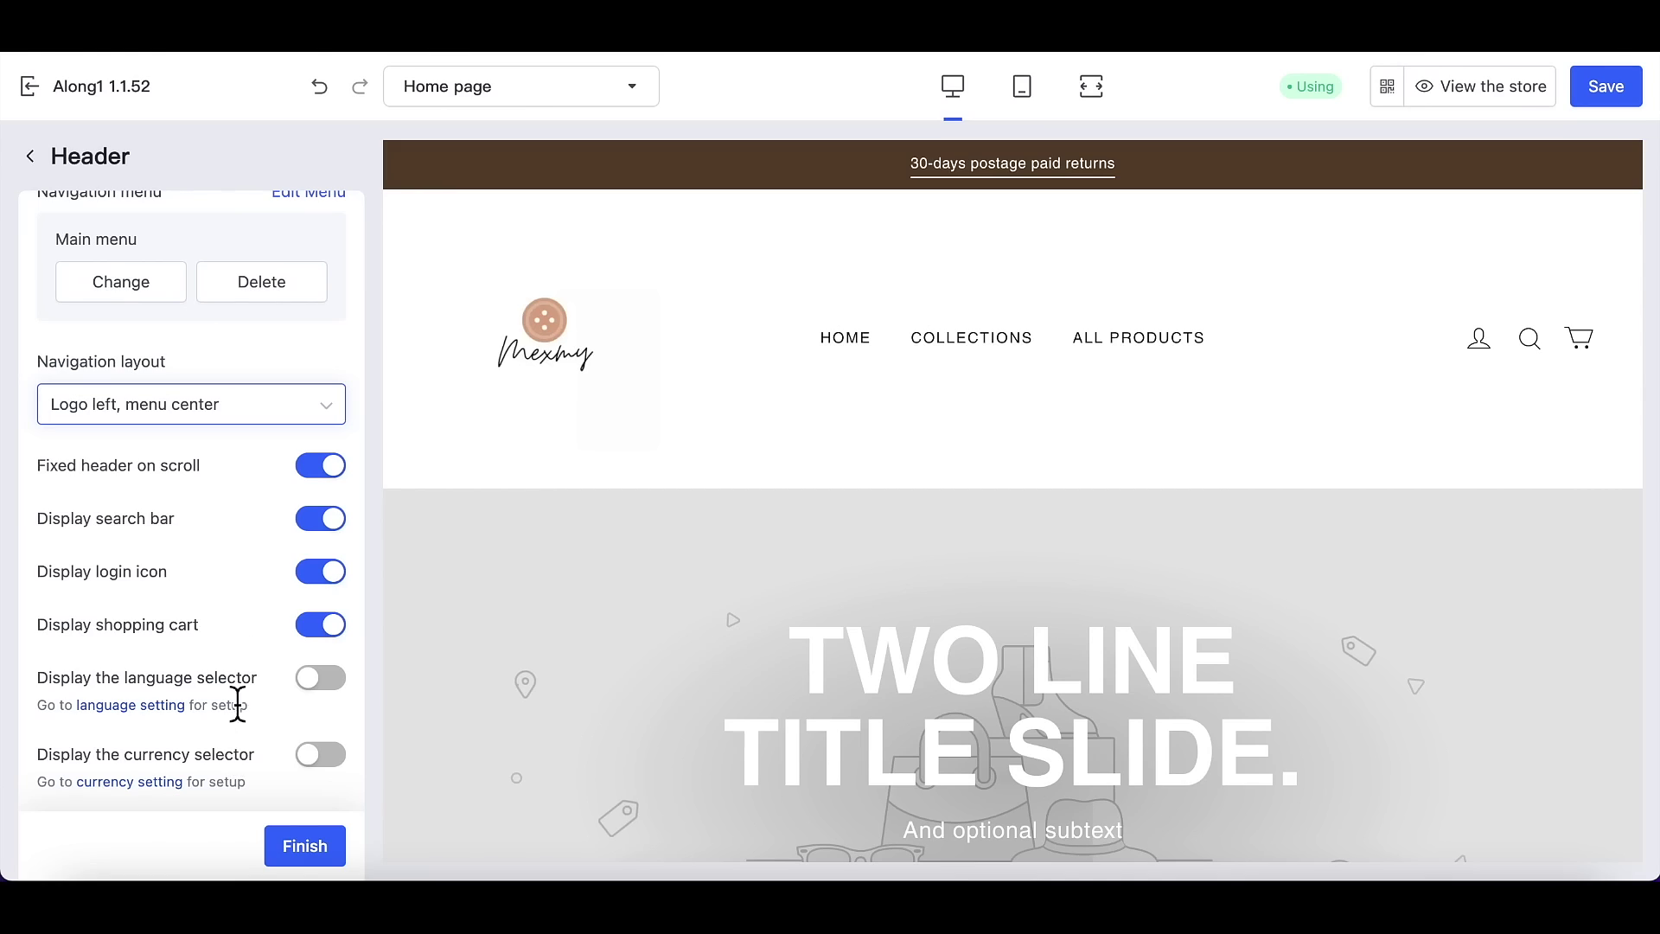
pyautogui.click(303, 846)
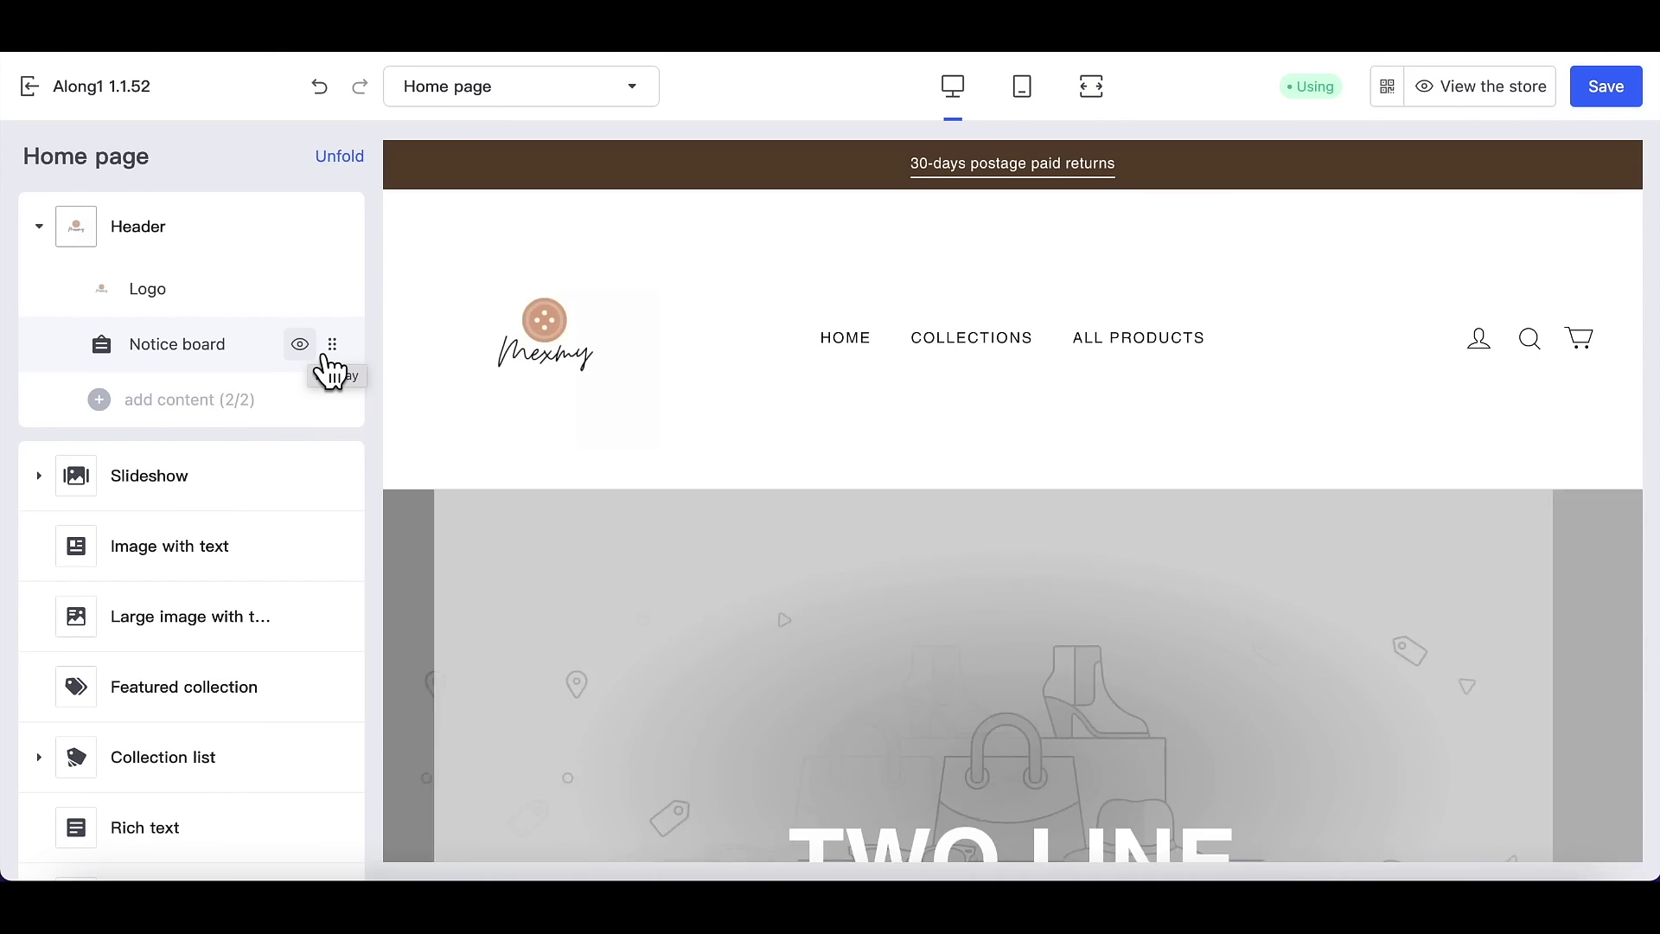
# Step: Hide and restore the Notice board and header Logo, and try moving the logo below the notice board
pyautogui.click(327, 359)
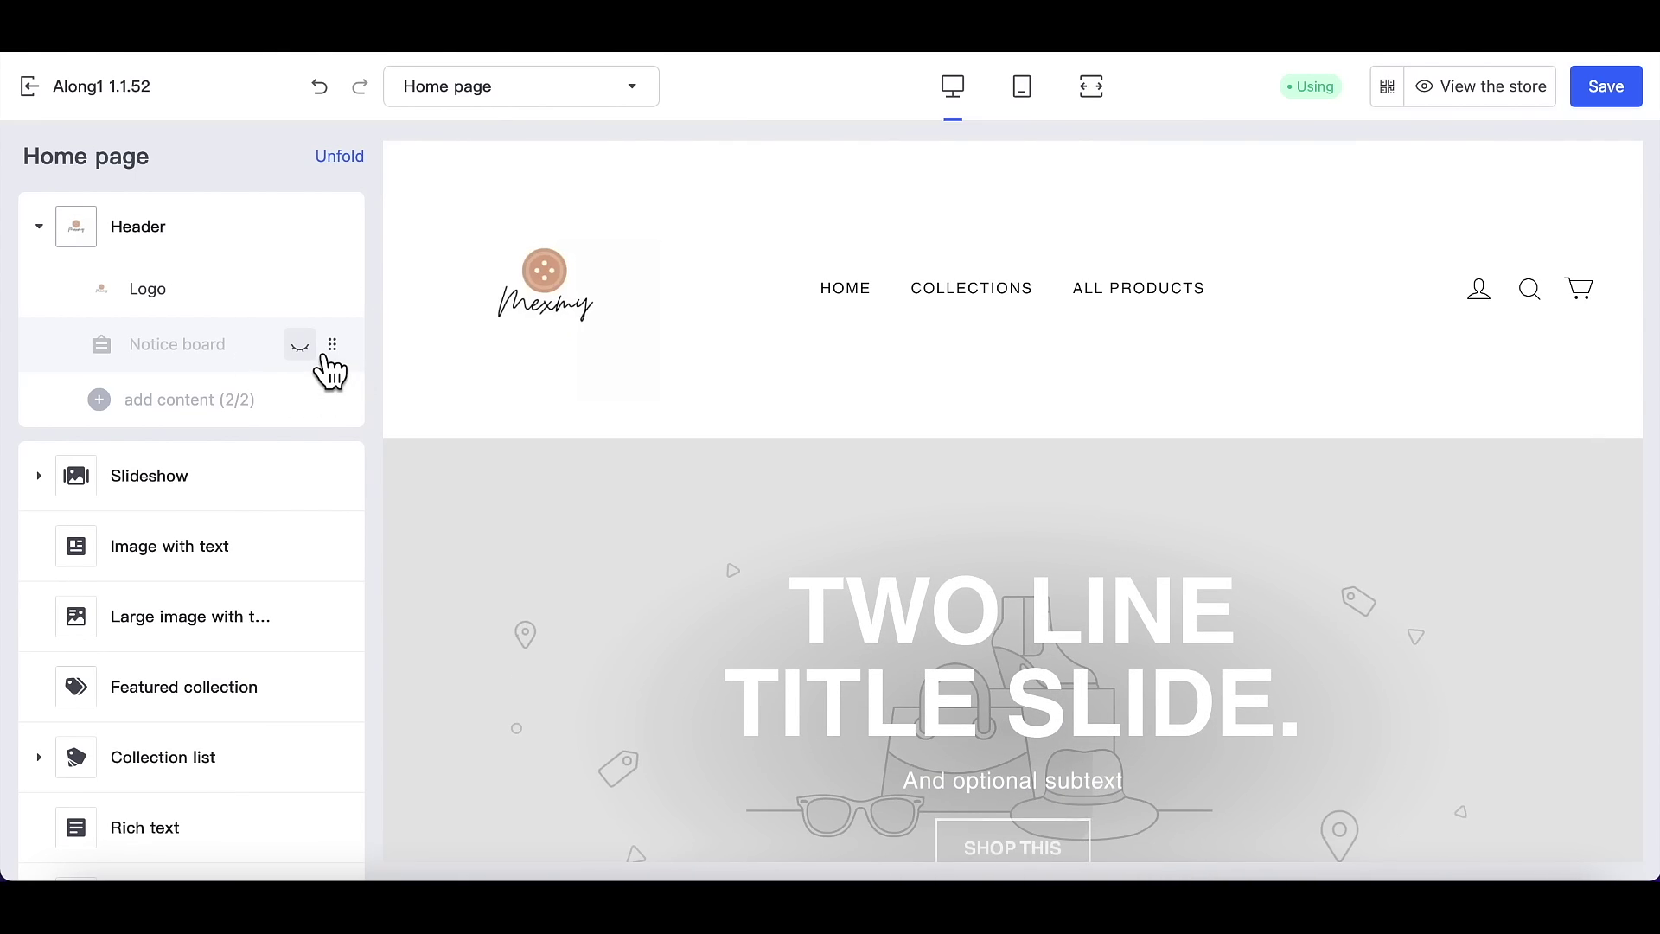
pyautogui.click(327, 357)
pyautogui.click(317, 299)
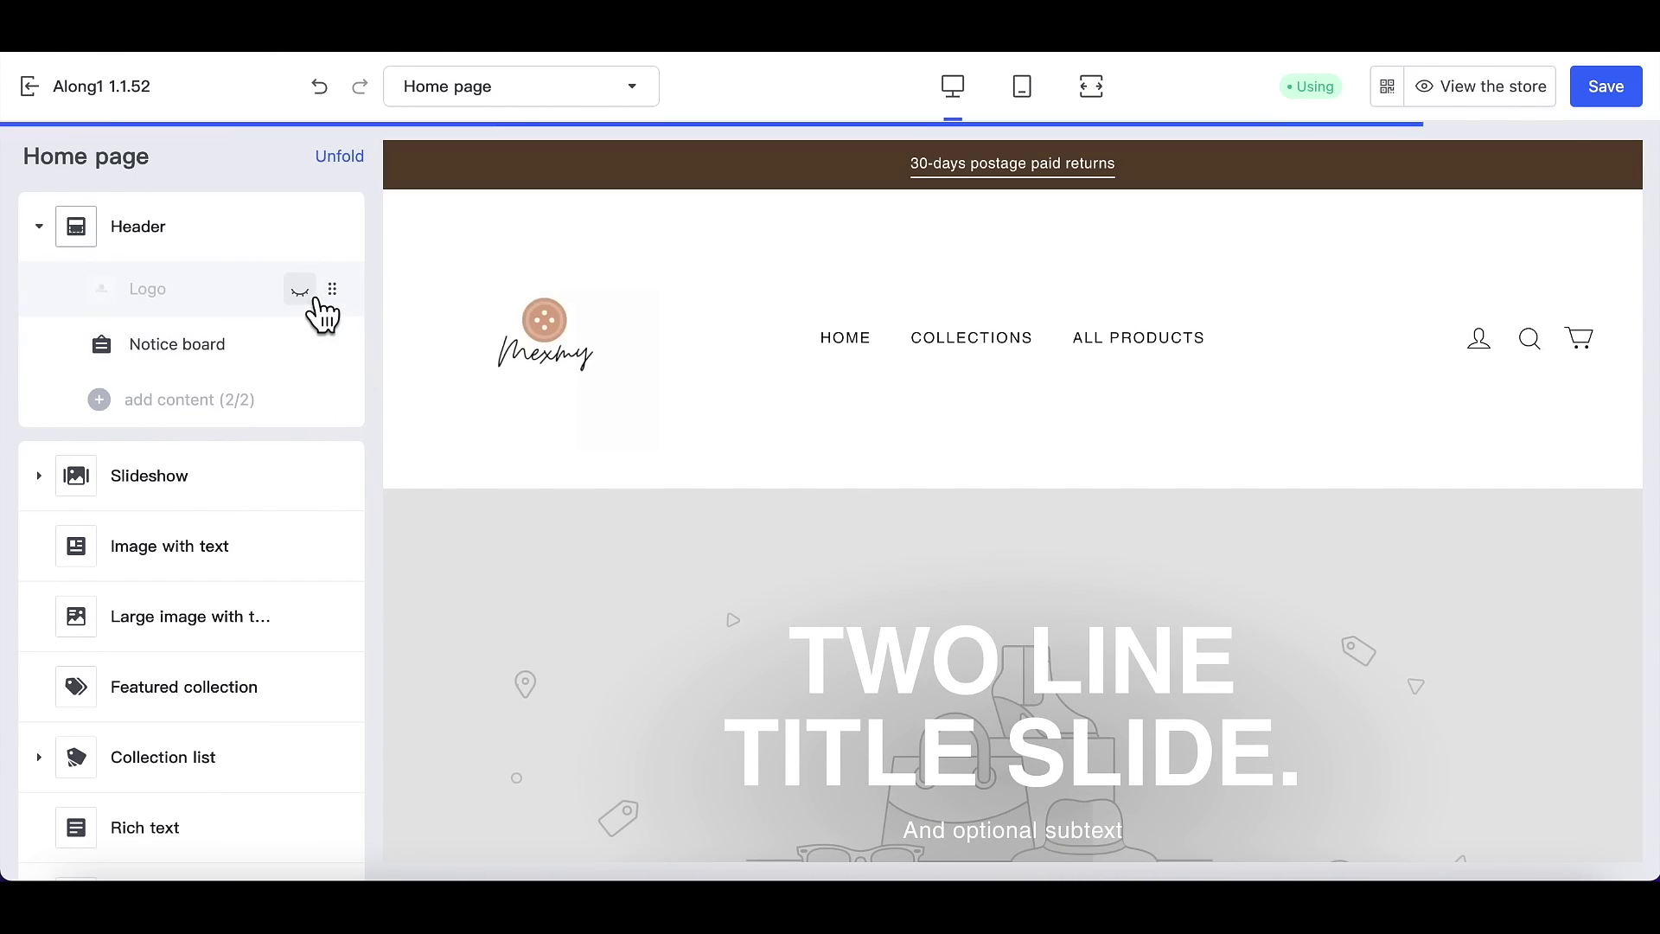
pyautogui.click(317, 298)
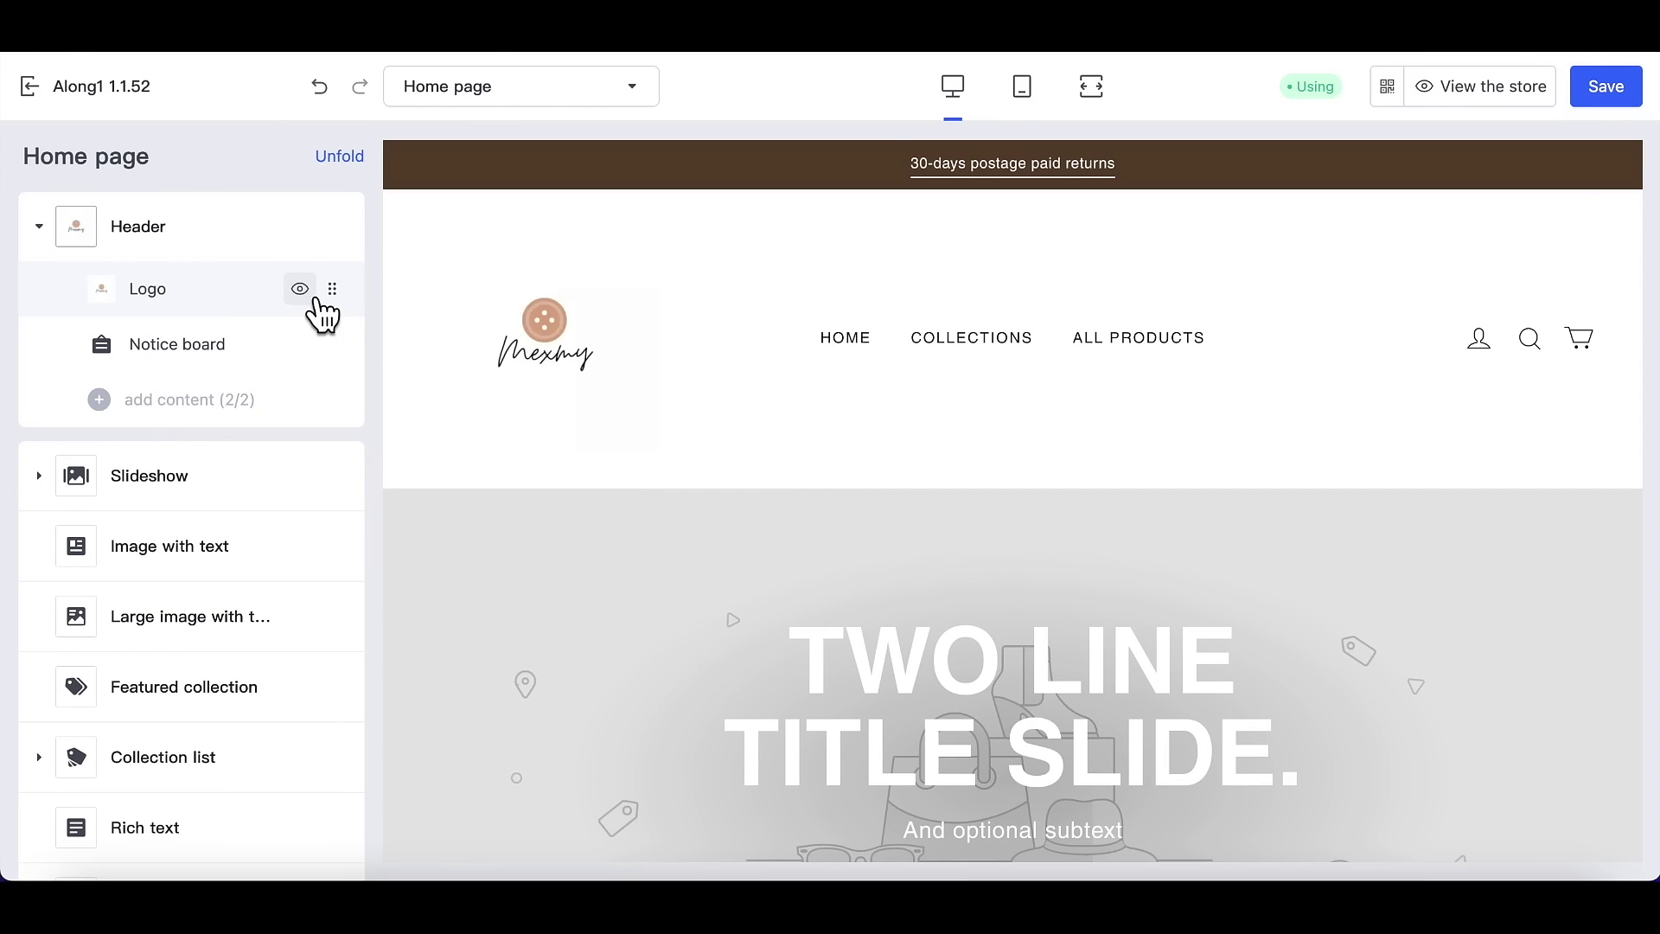
pyautogui.moveTo(316, 300); pyautogui.dragTo(252, 490)
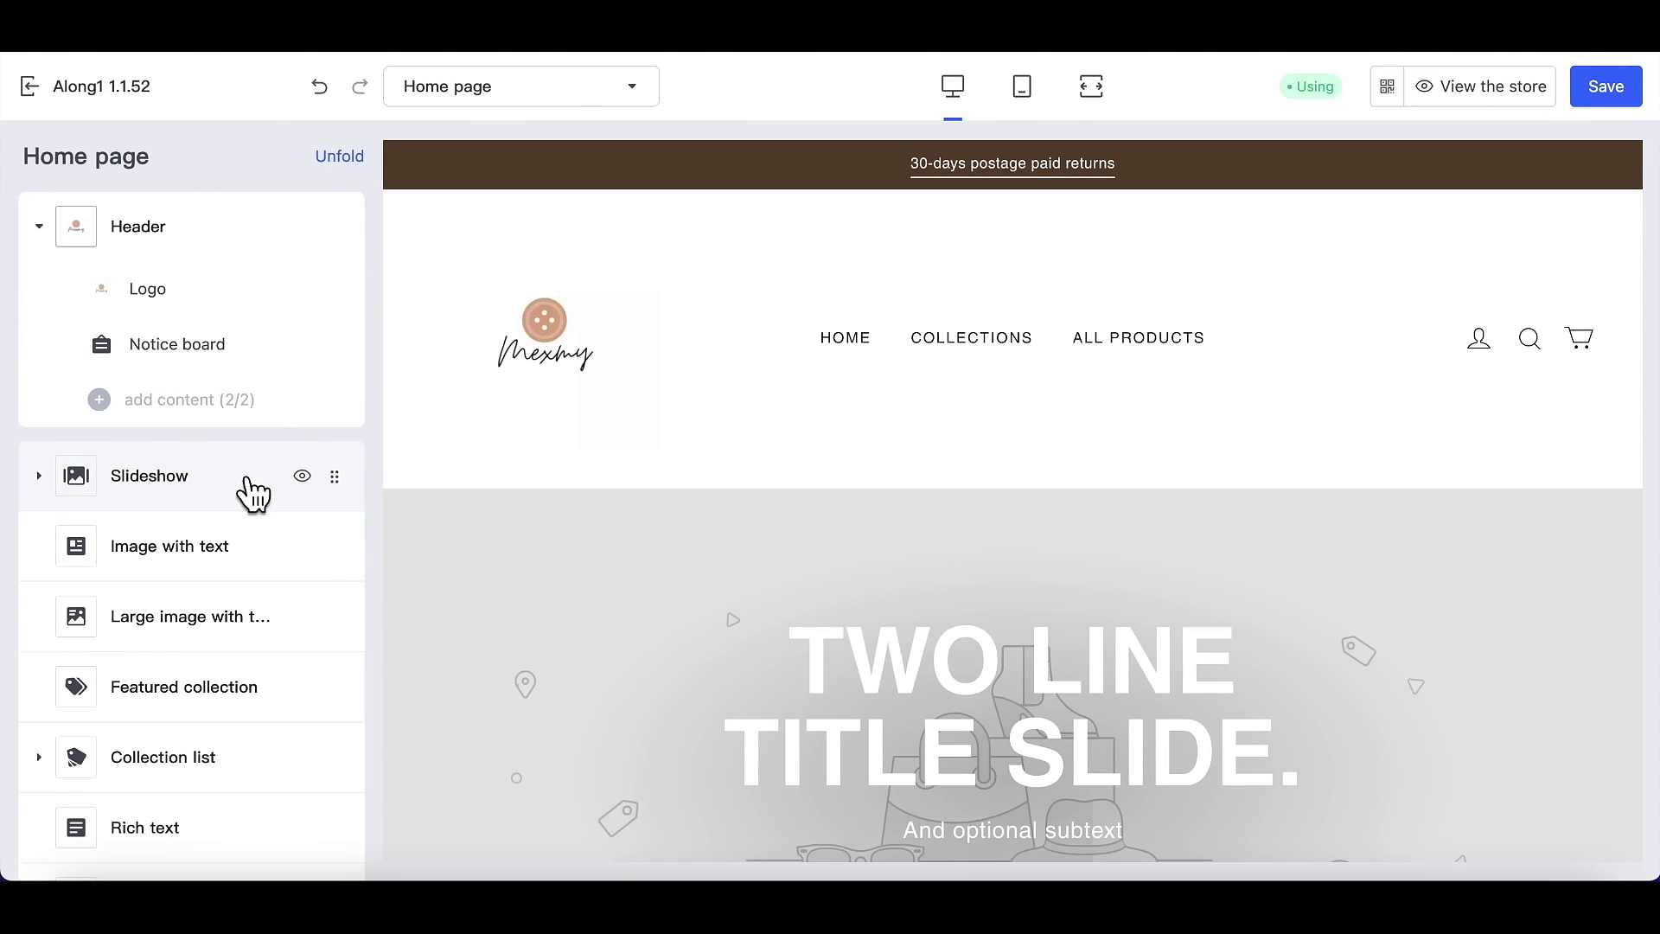
# Step: Expand Slideshow, then move Featured collection and Large image with text below Collection list
pyautogui.scroll(-3, 254, 493)
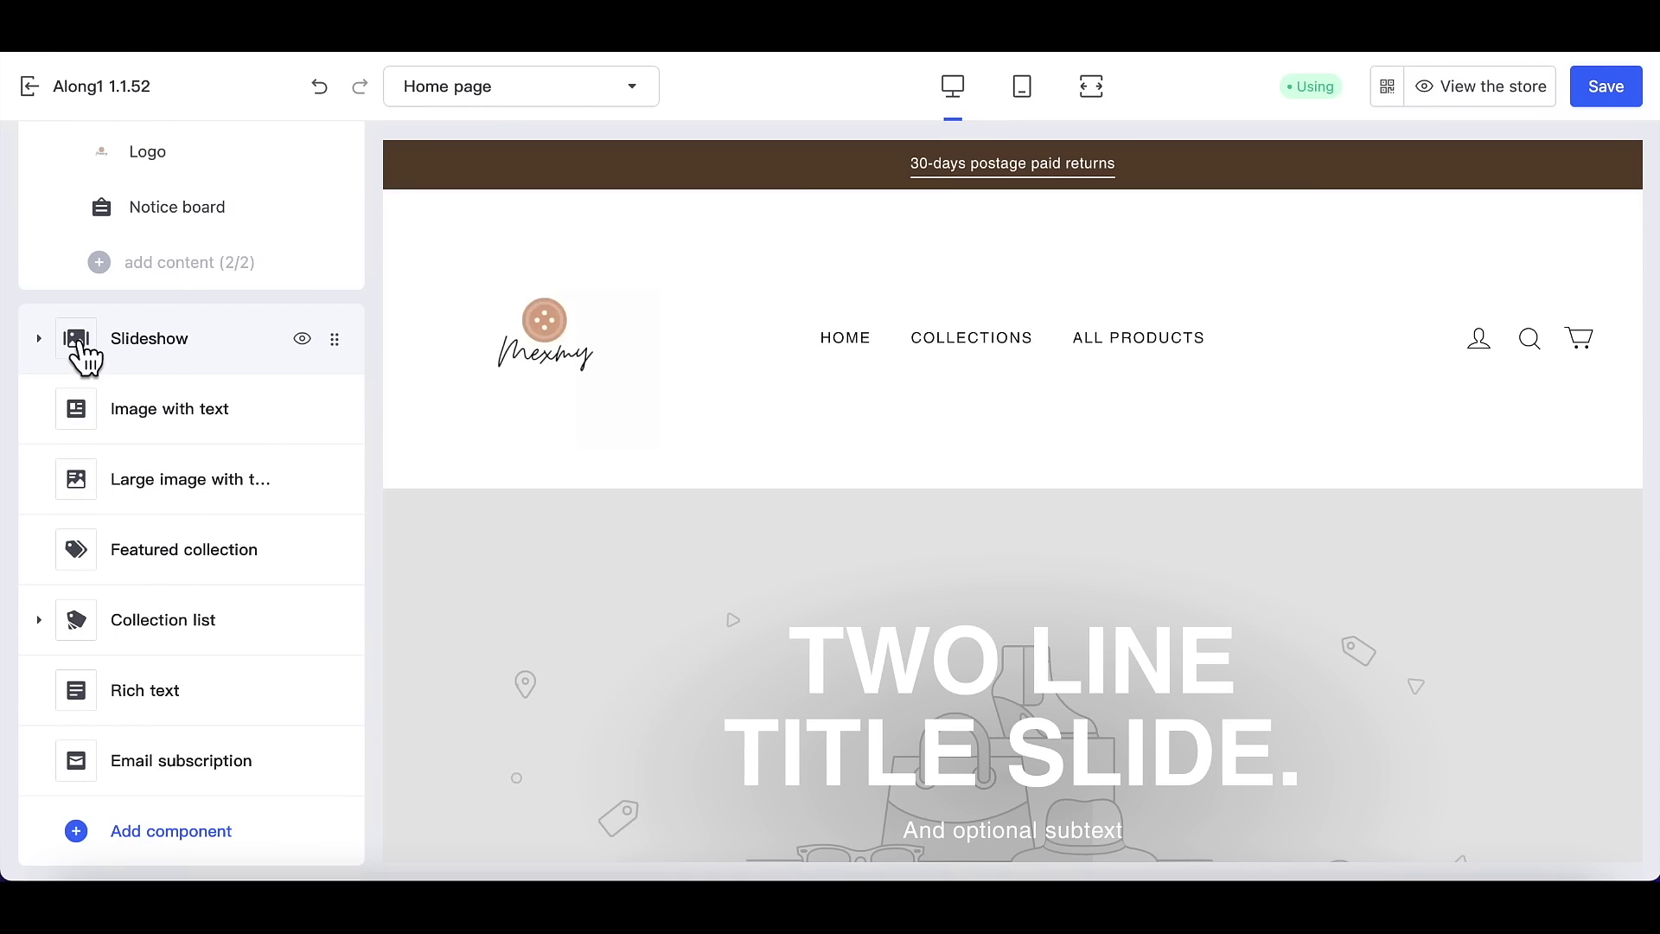
pyautogui.click(39, 339)
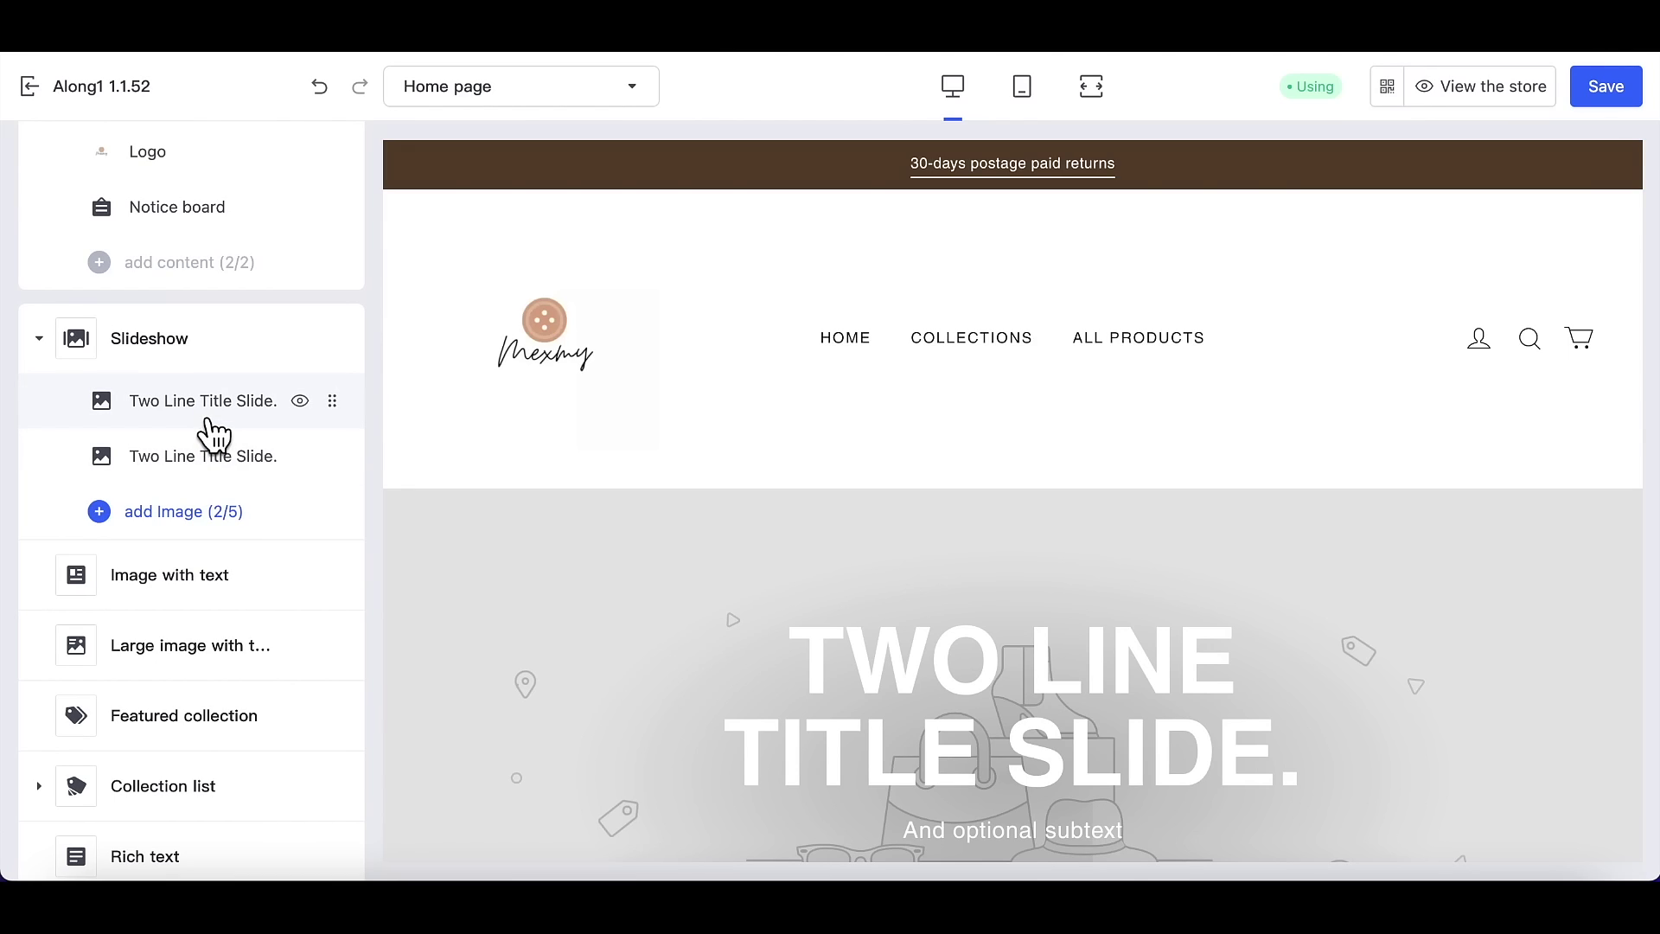
pyautogui.scroll(-3, 105, 640)
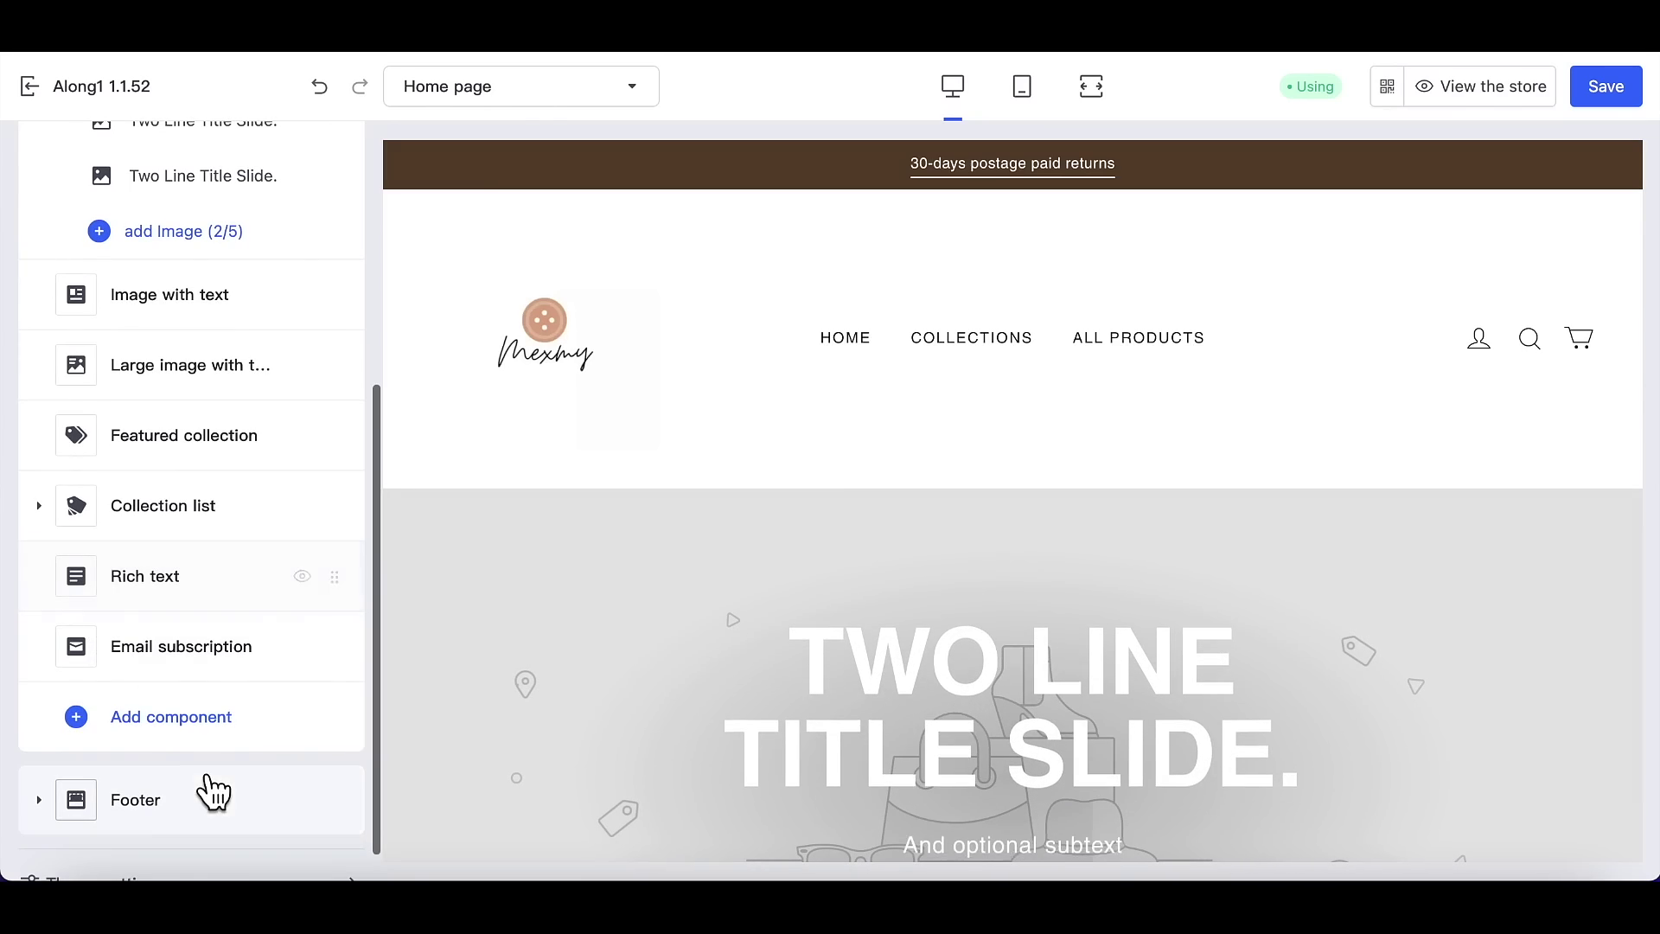
pyautogui.click(215, 741)
pyautogui.click(194, 731)
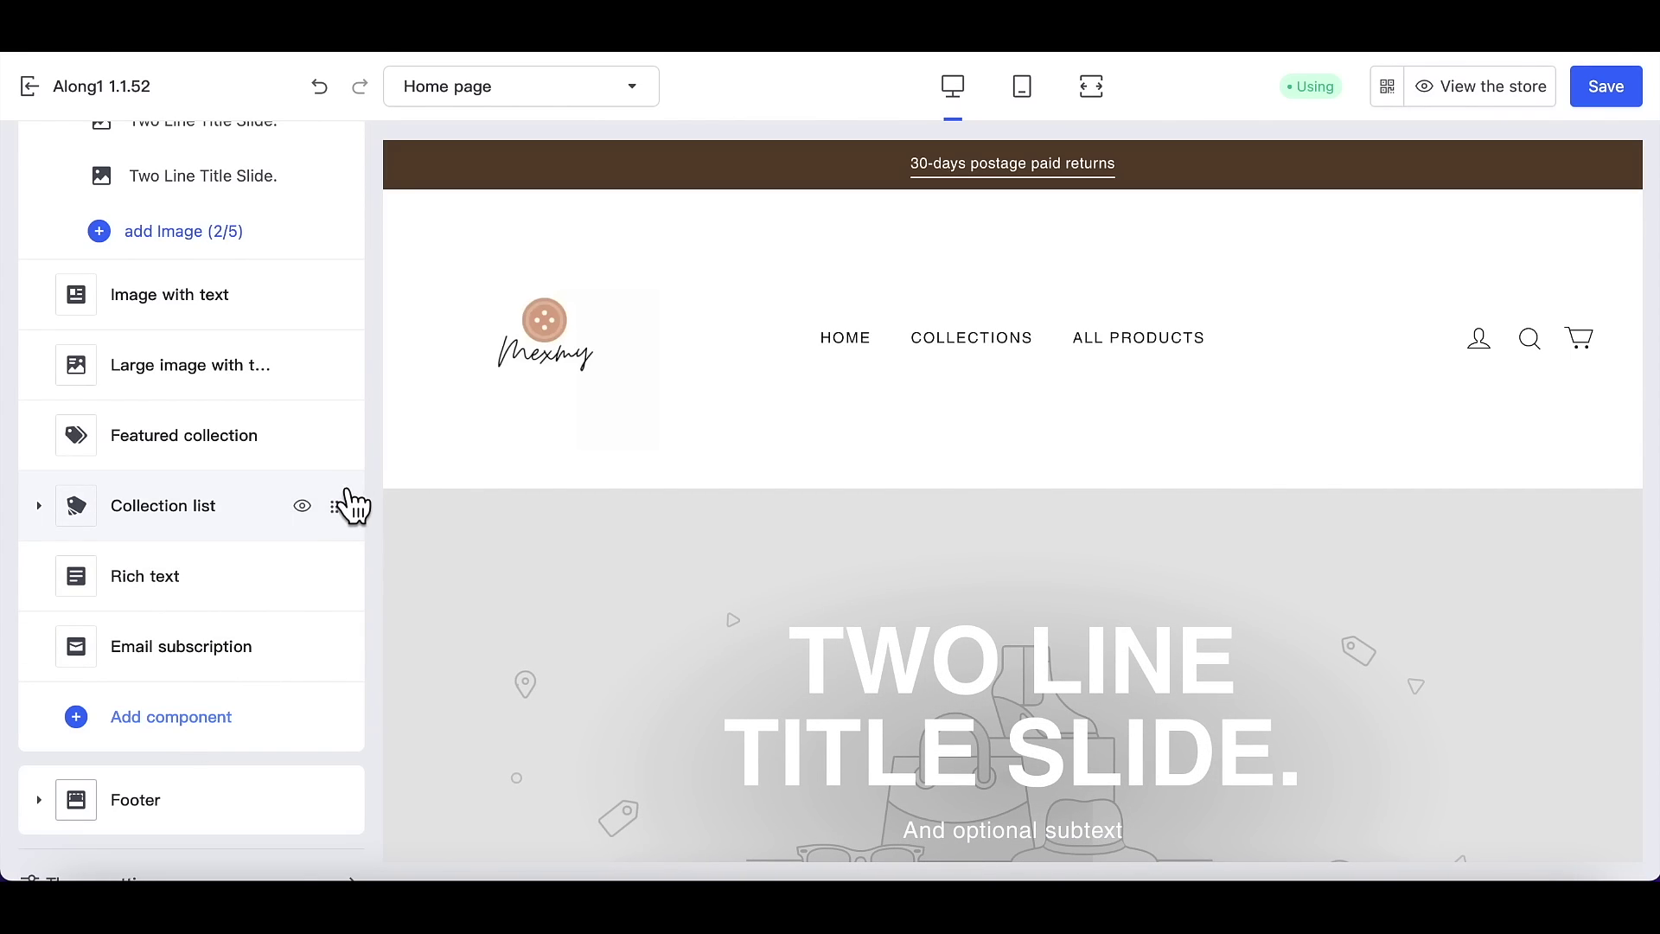
pyautogui.moveTo(339, 439); pyautogui.dragTo(341, 568)
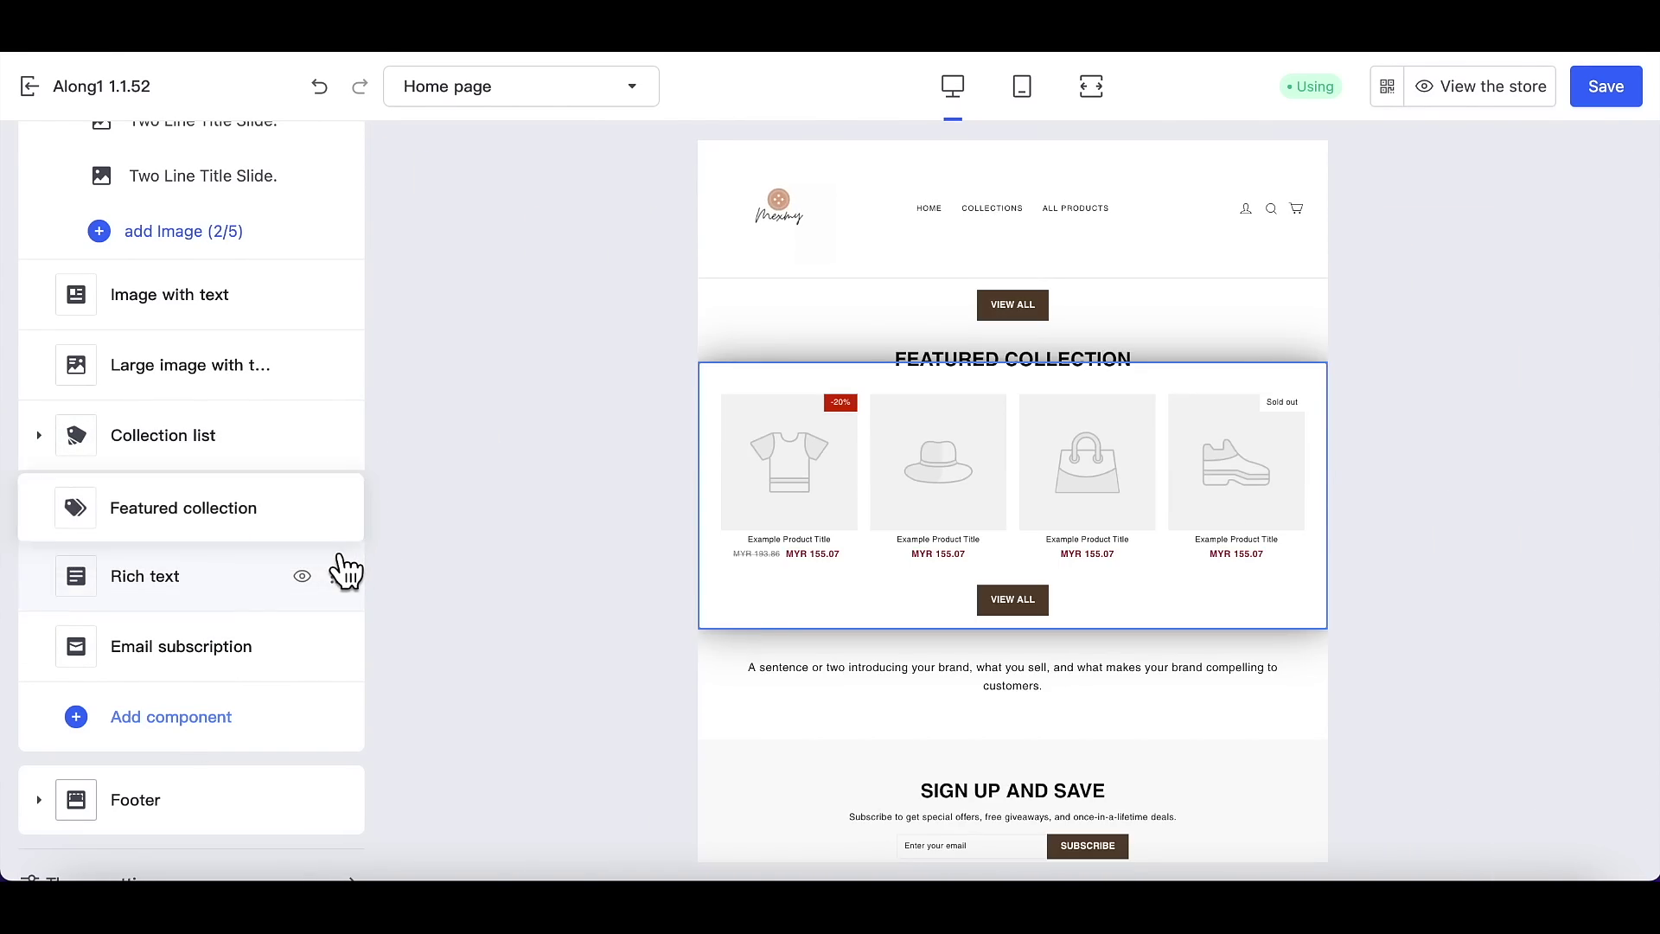
pyautogui.moveTo(344, 382); pyautogui.dragTo(346, 493)
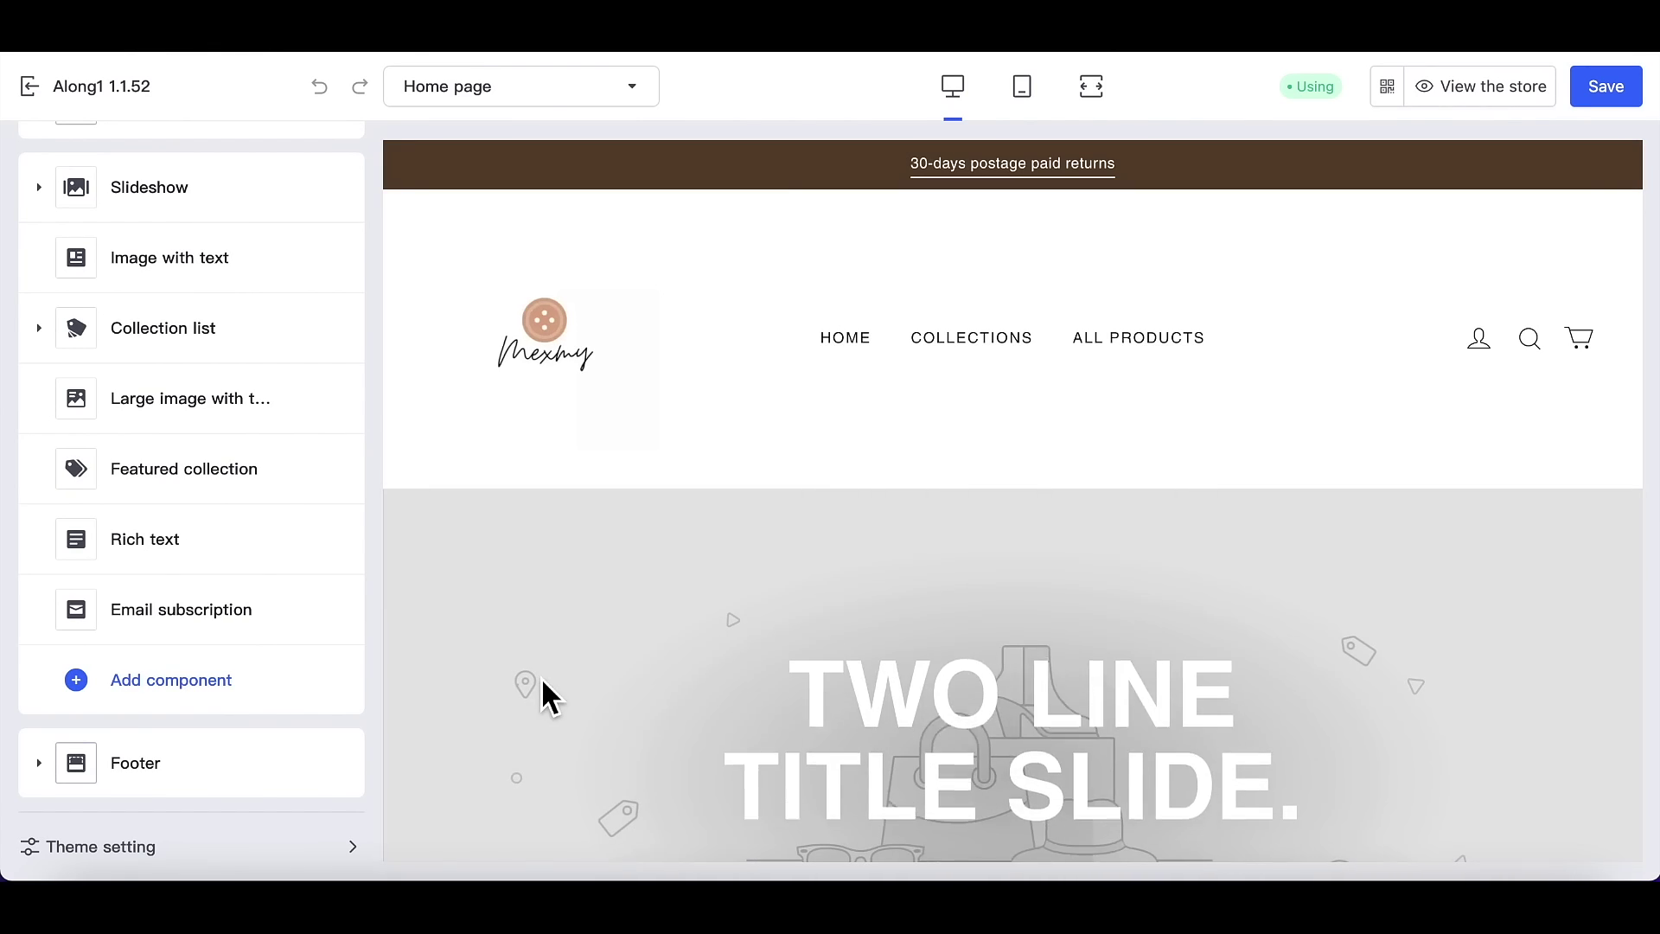
pyautogui.click(64, 772)
pyautogui.scroll(-2, 155, 790)
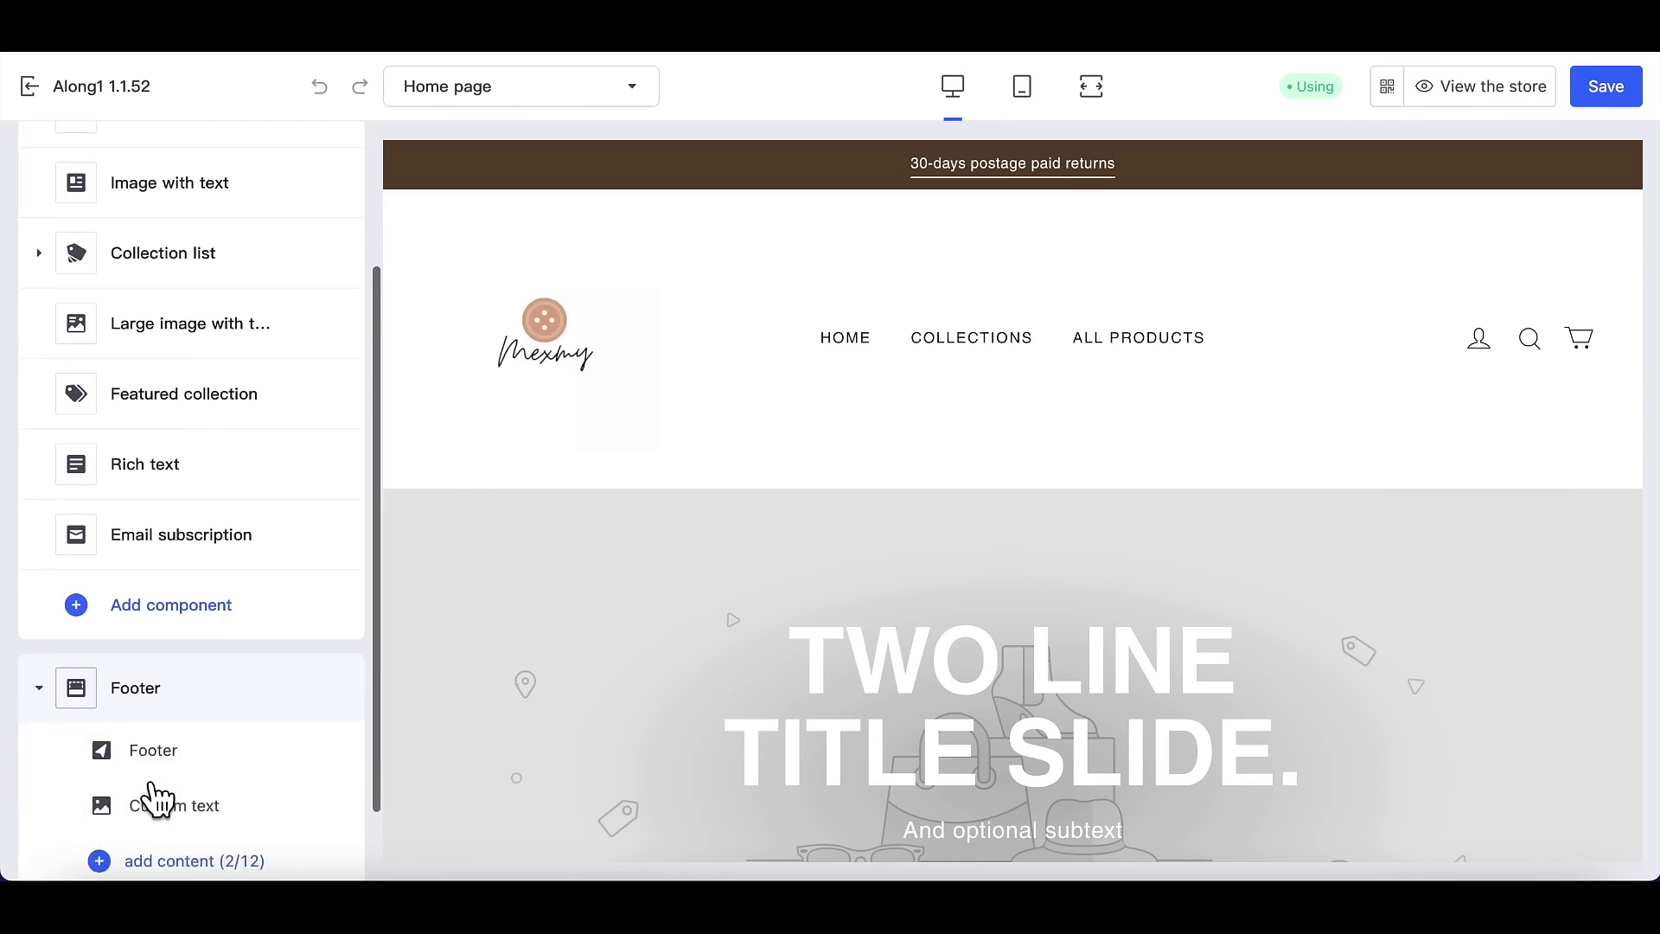
pyautogui.click(216, 788)
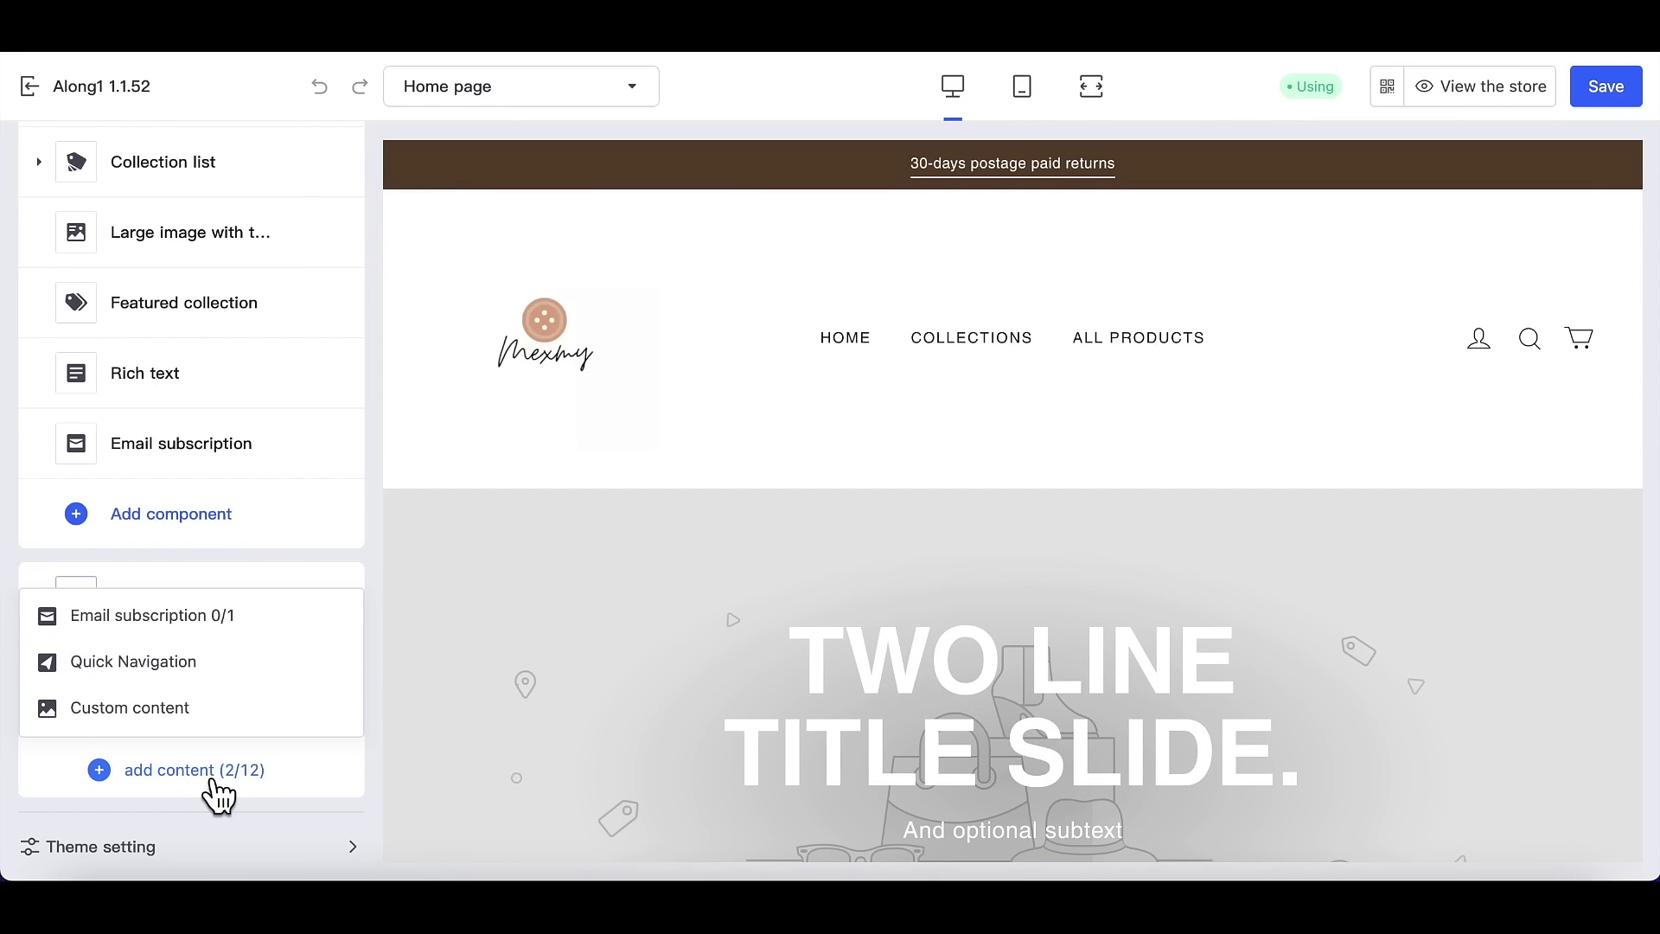
pyautogui.click(216, 789)
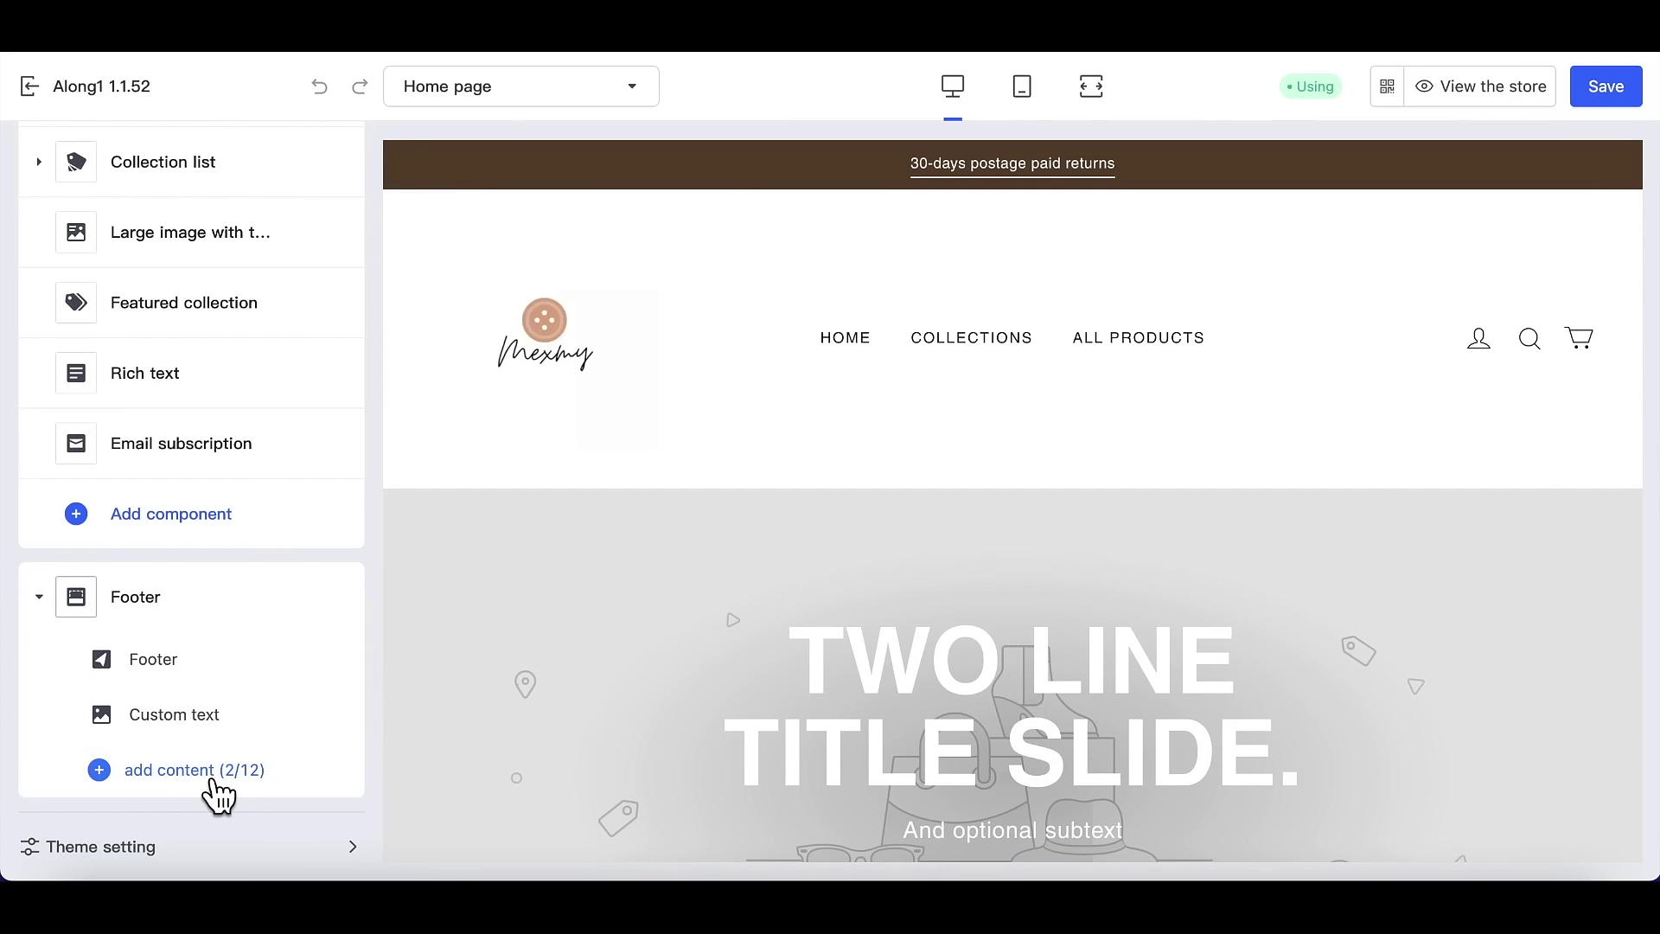
pyautogui.click(214, 612)
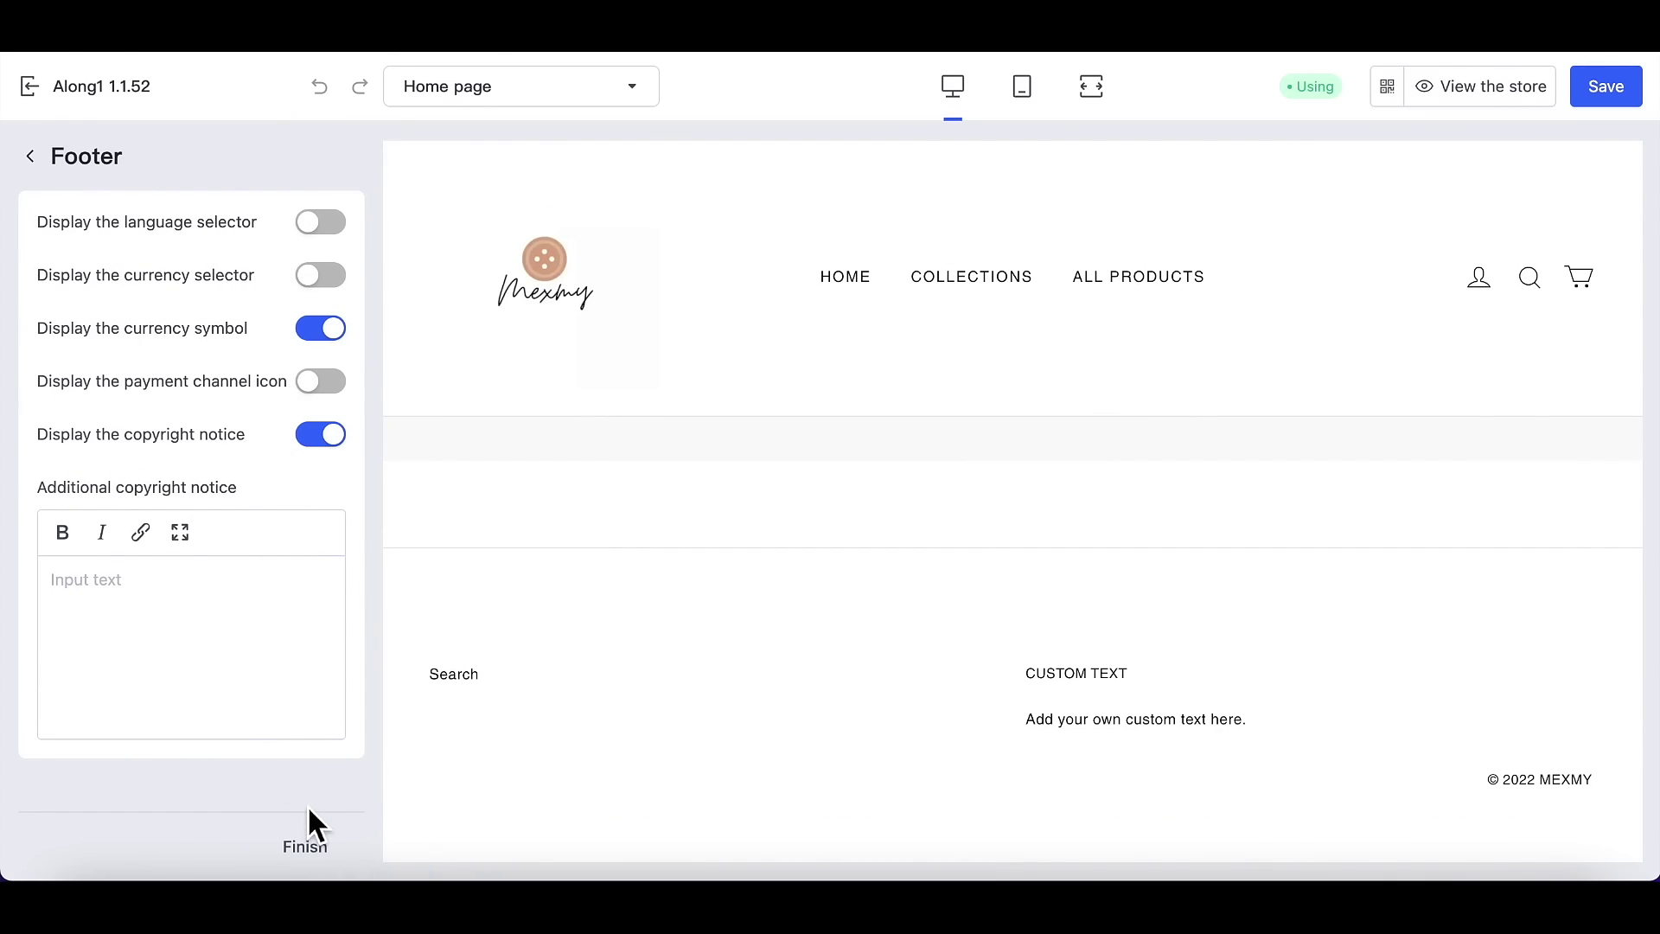
pyautogui.click(317, 861)
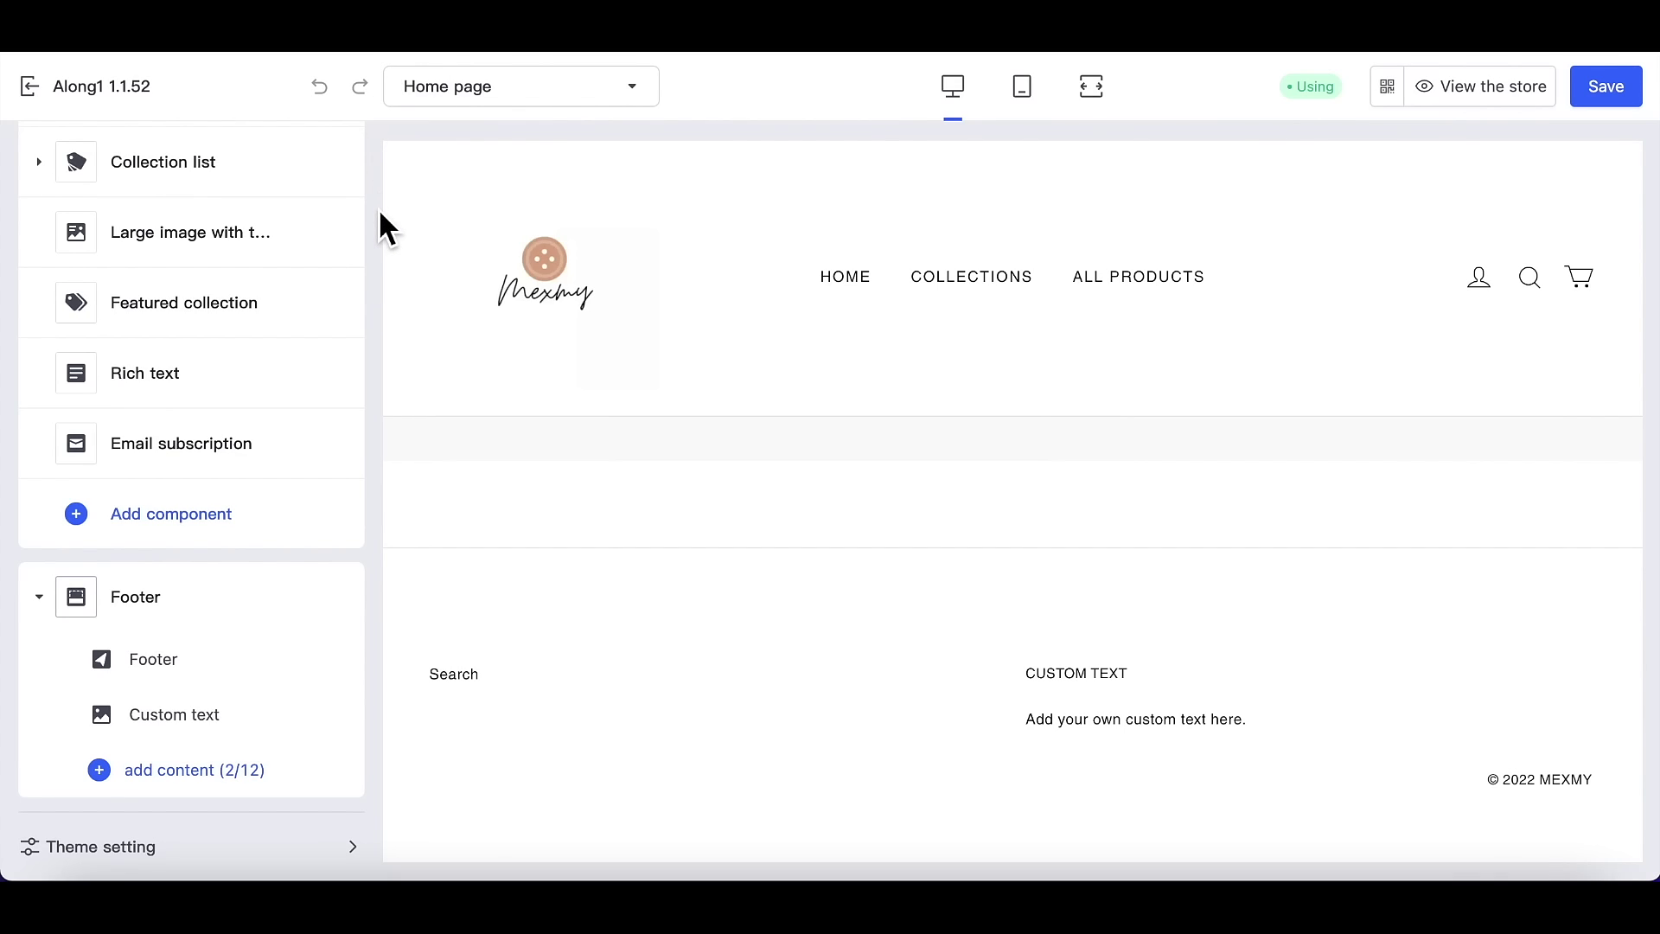
pyautogui.click(557, 102)
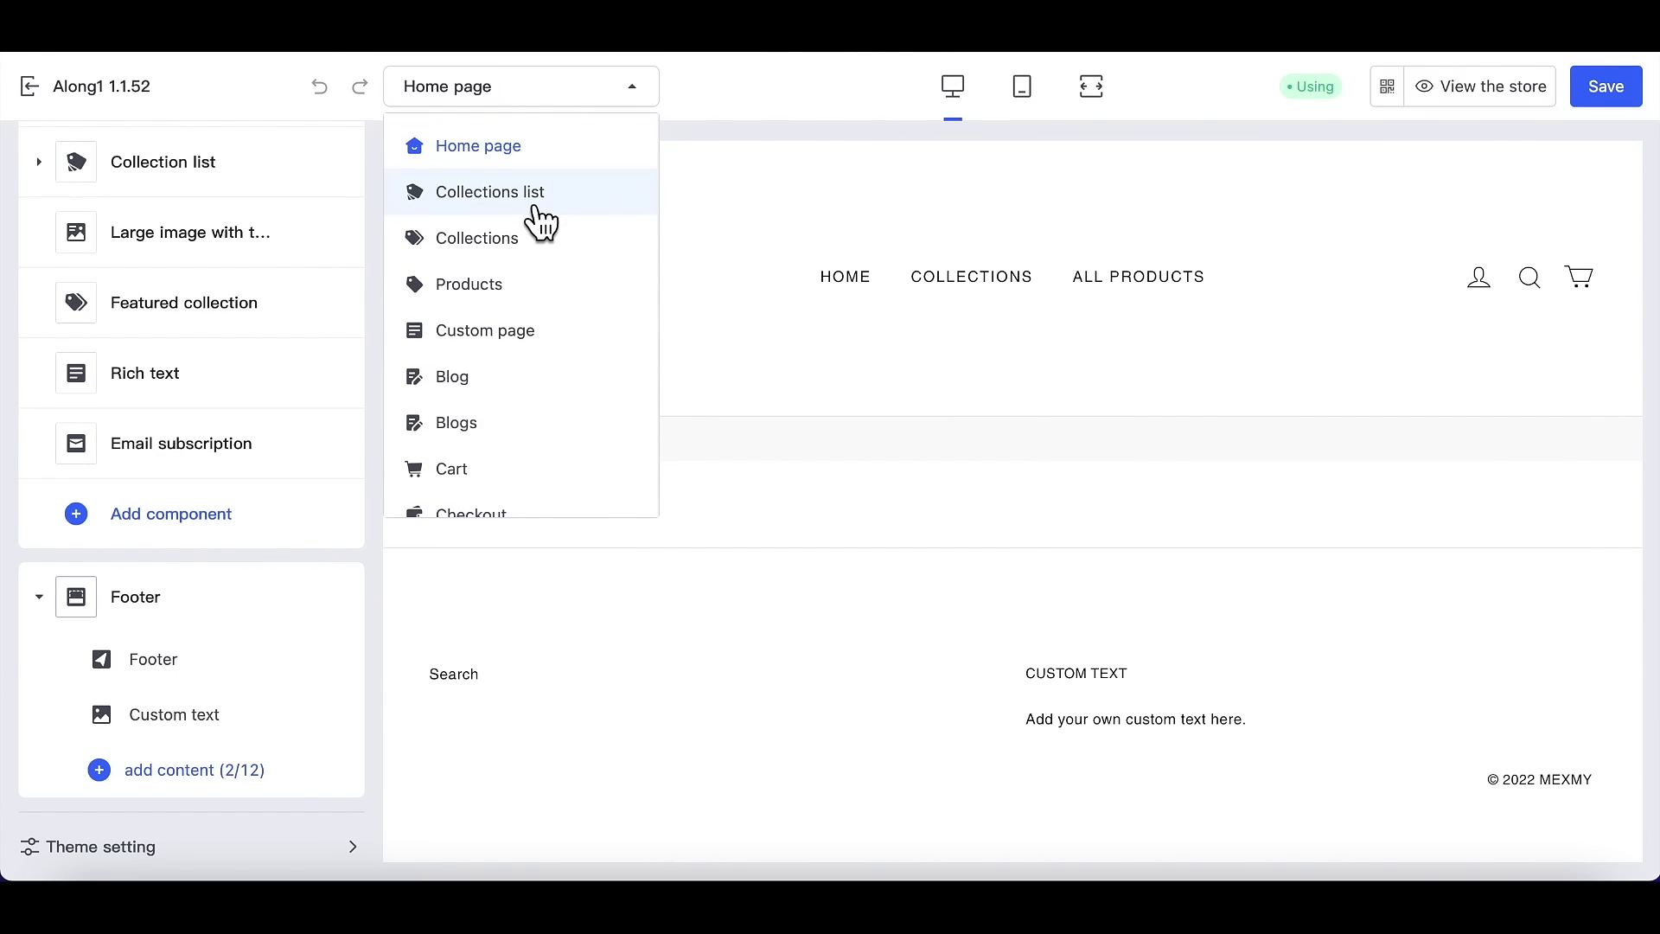
# Step: On the Collections list page, add a collection item assigned the Dress category
pyautogui.click(533, 205)
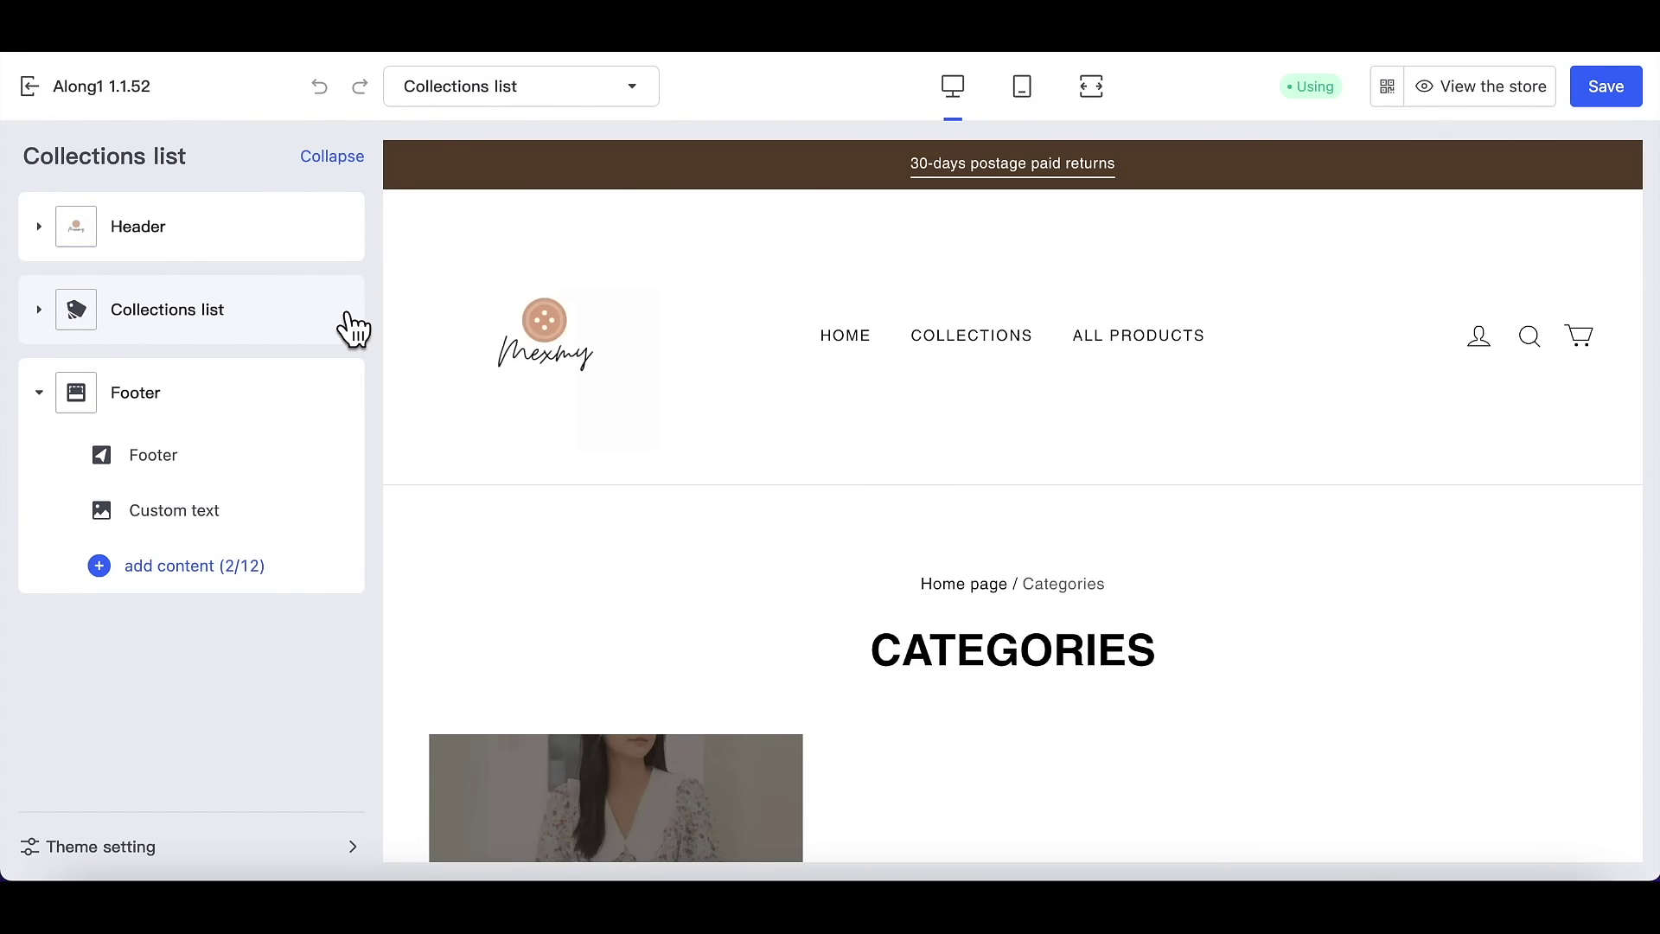
pyautogui.moveTo(341, 537)
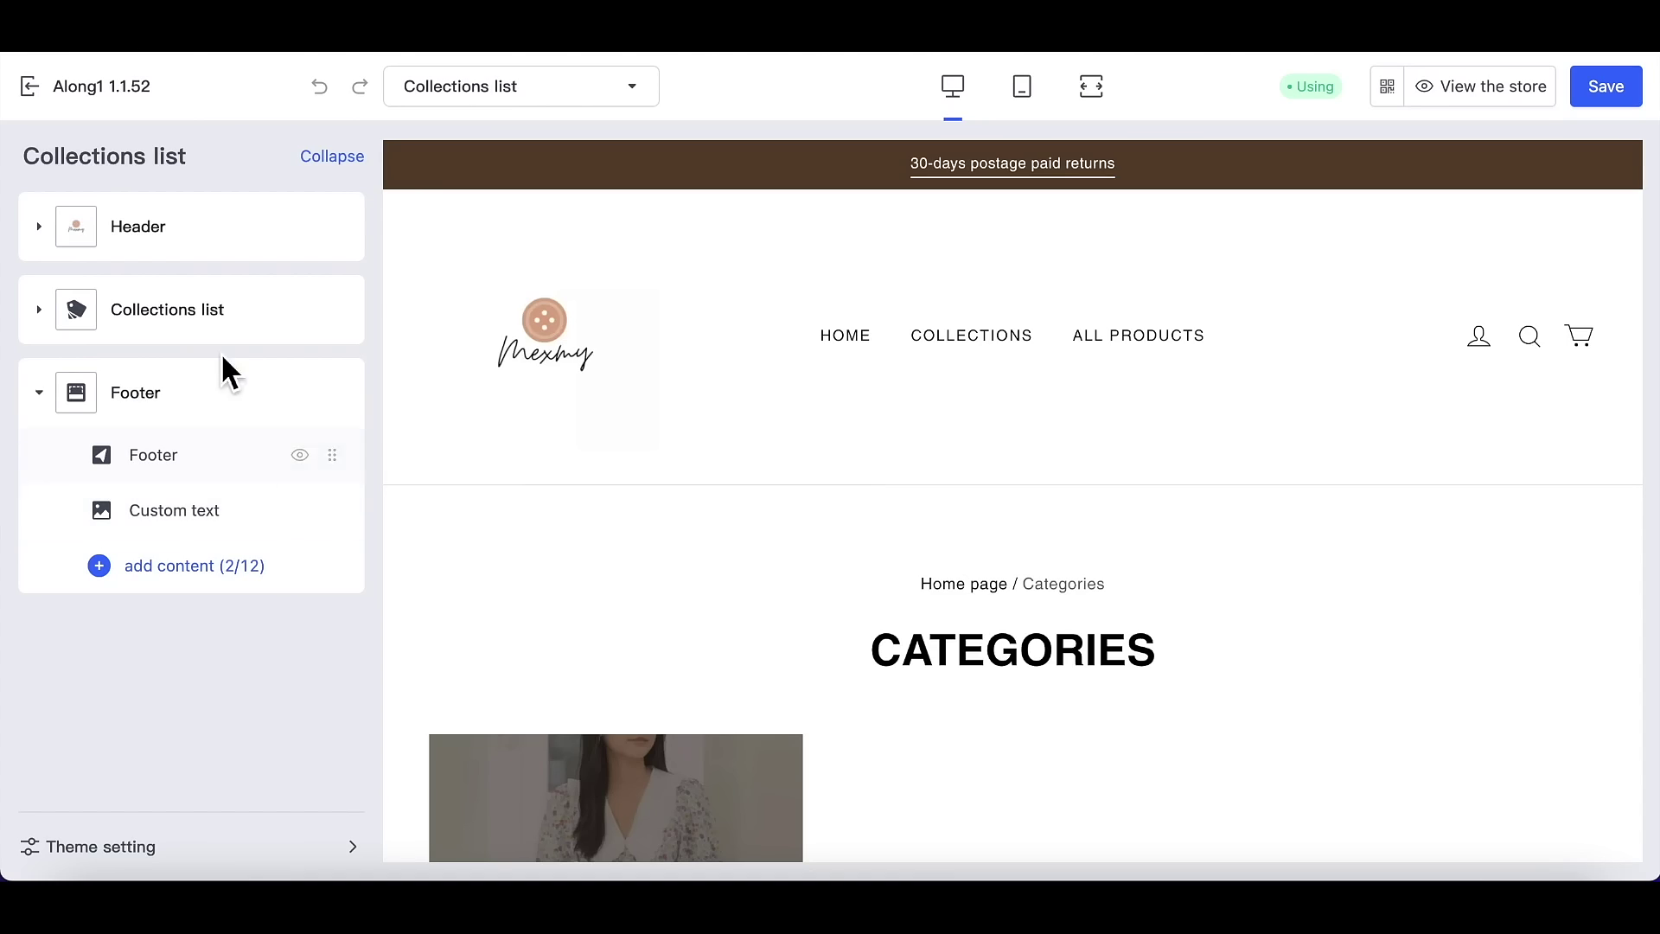
pyautogui.click(40, 312)
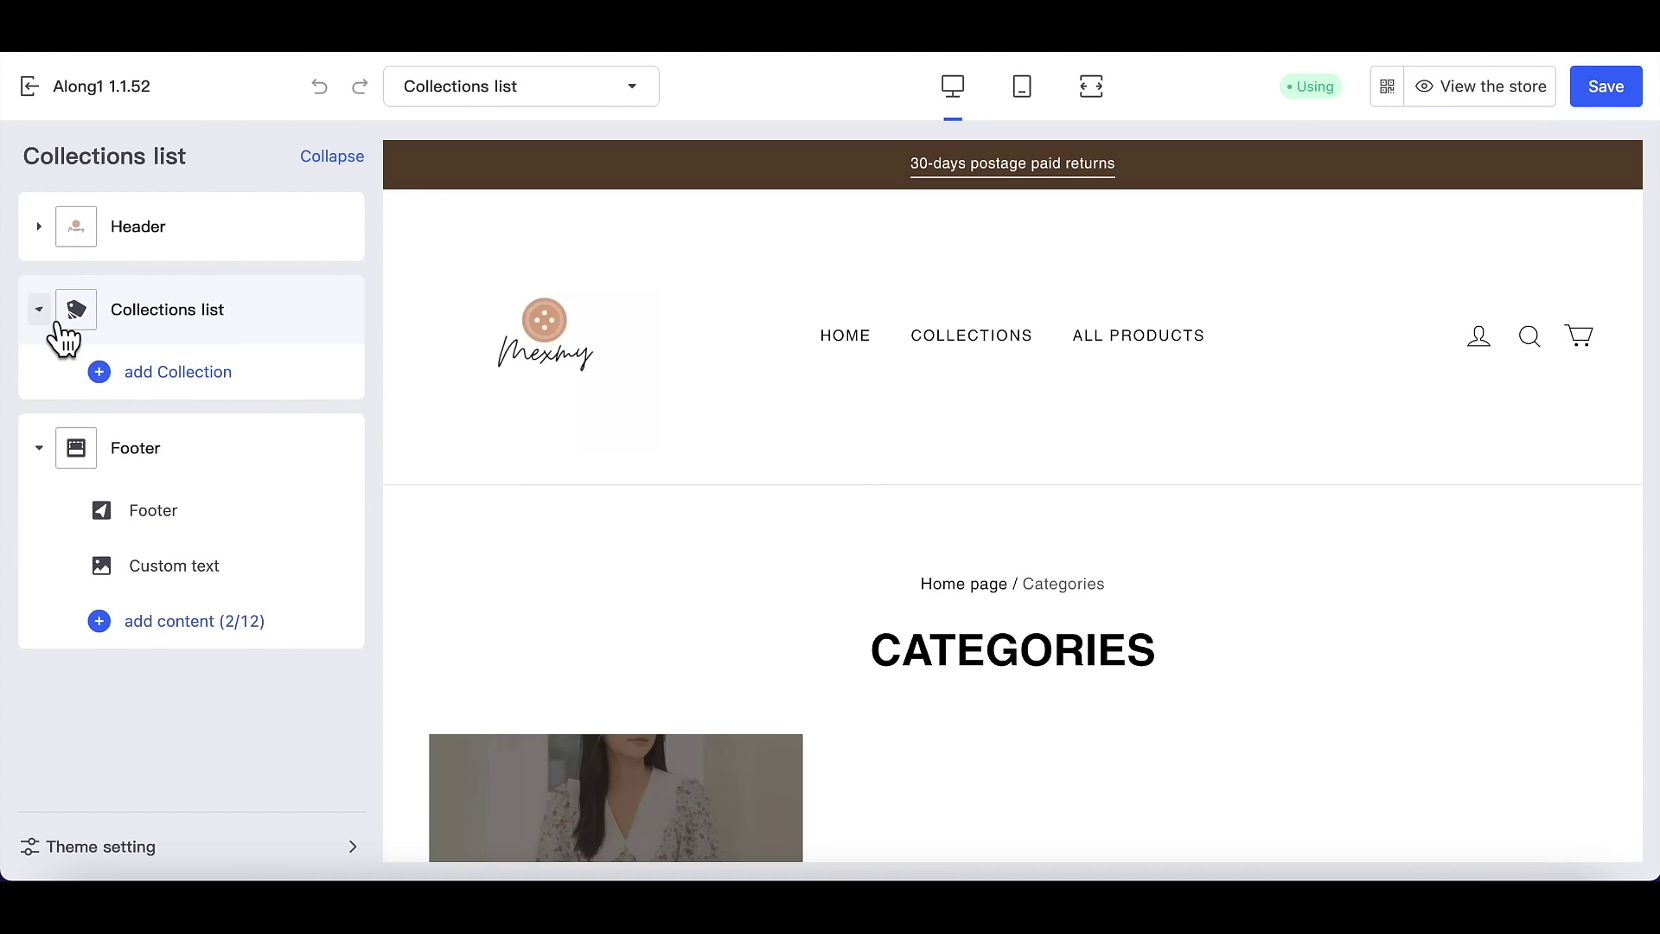
pyautogui.click(198, 374)
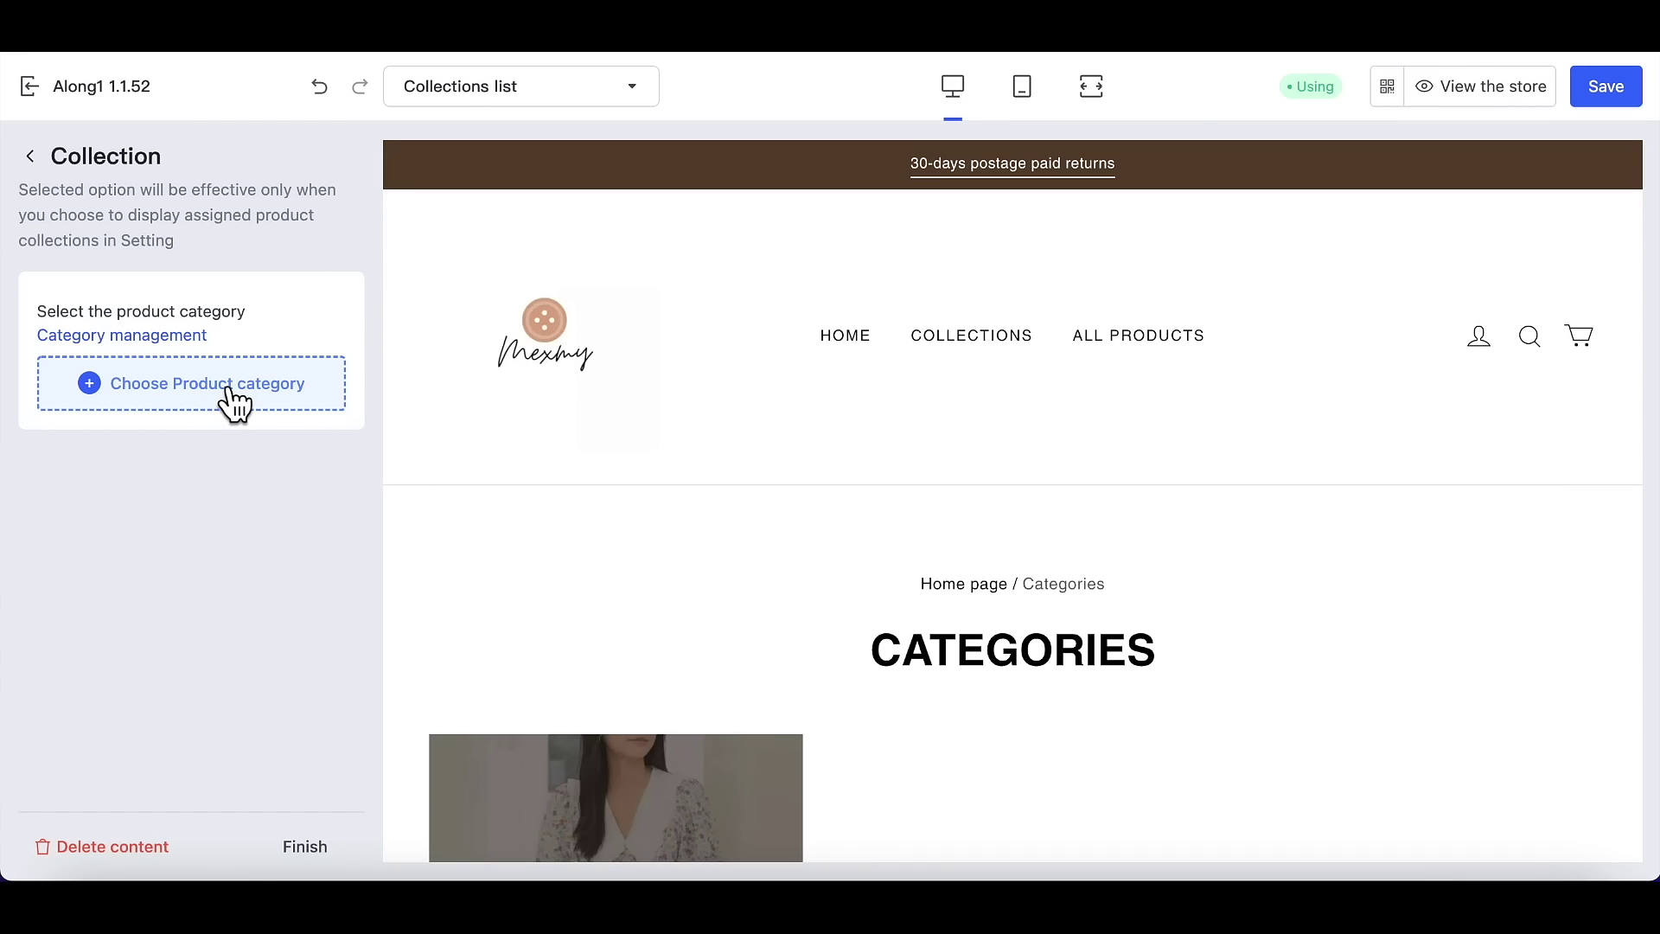
pyautogui.click(210, 387)
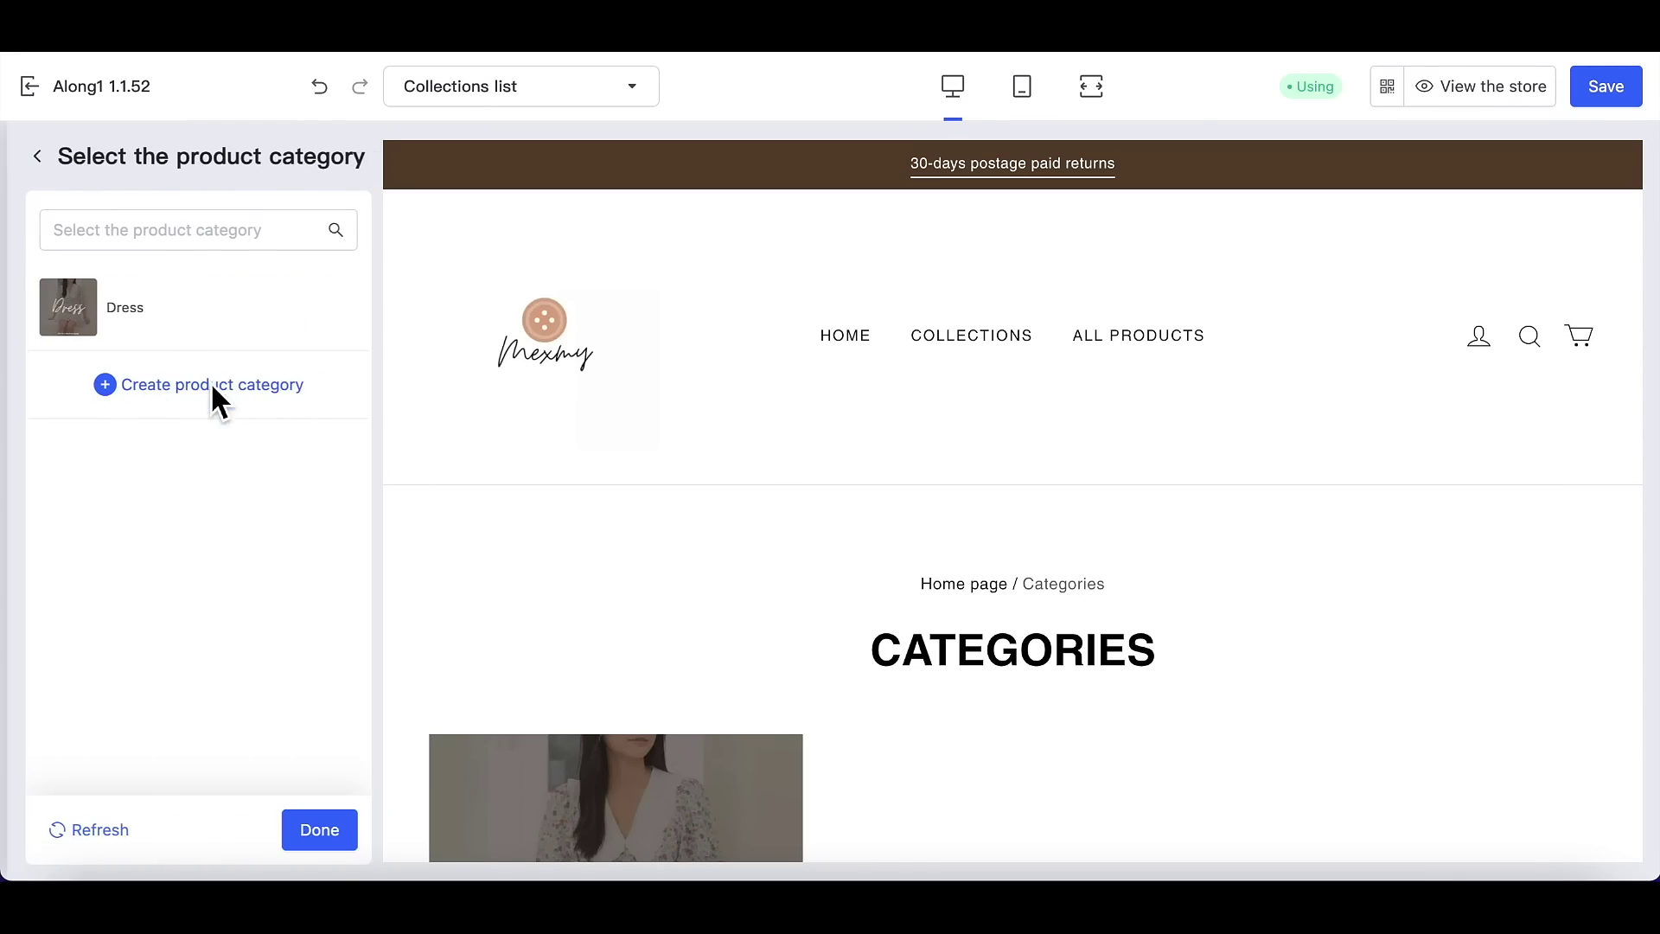
pyautogui.click(354, 325)
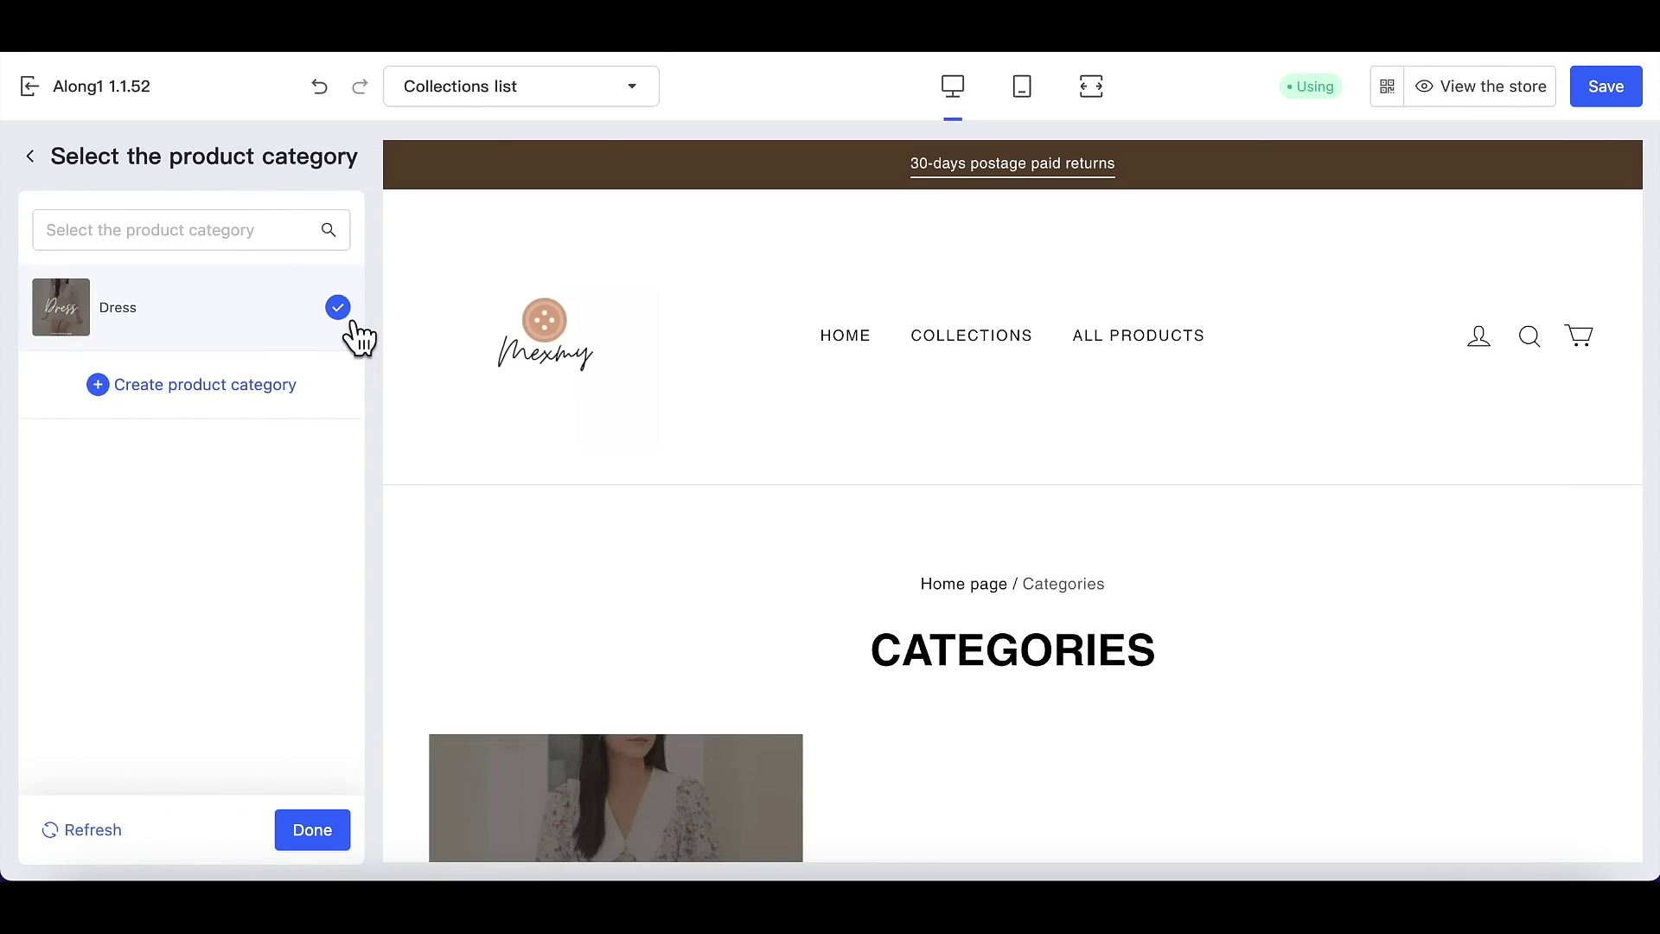
pyautogui.click(313, 832)
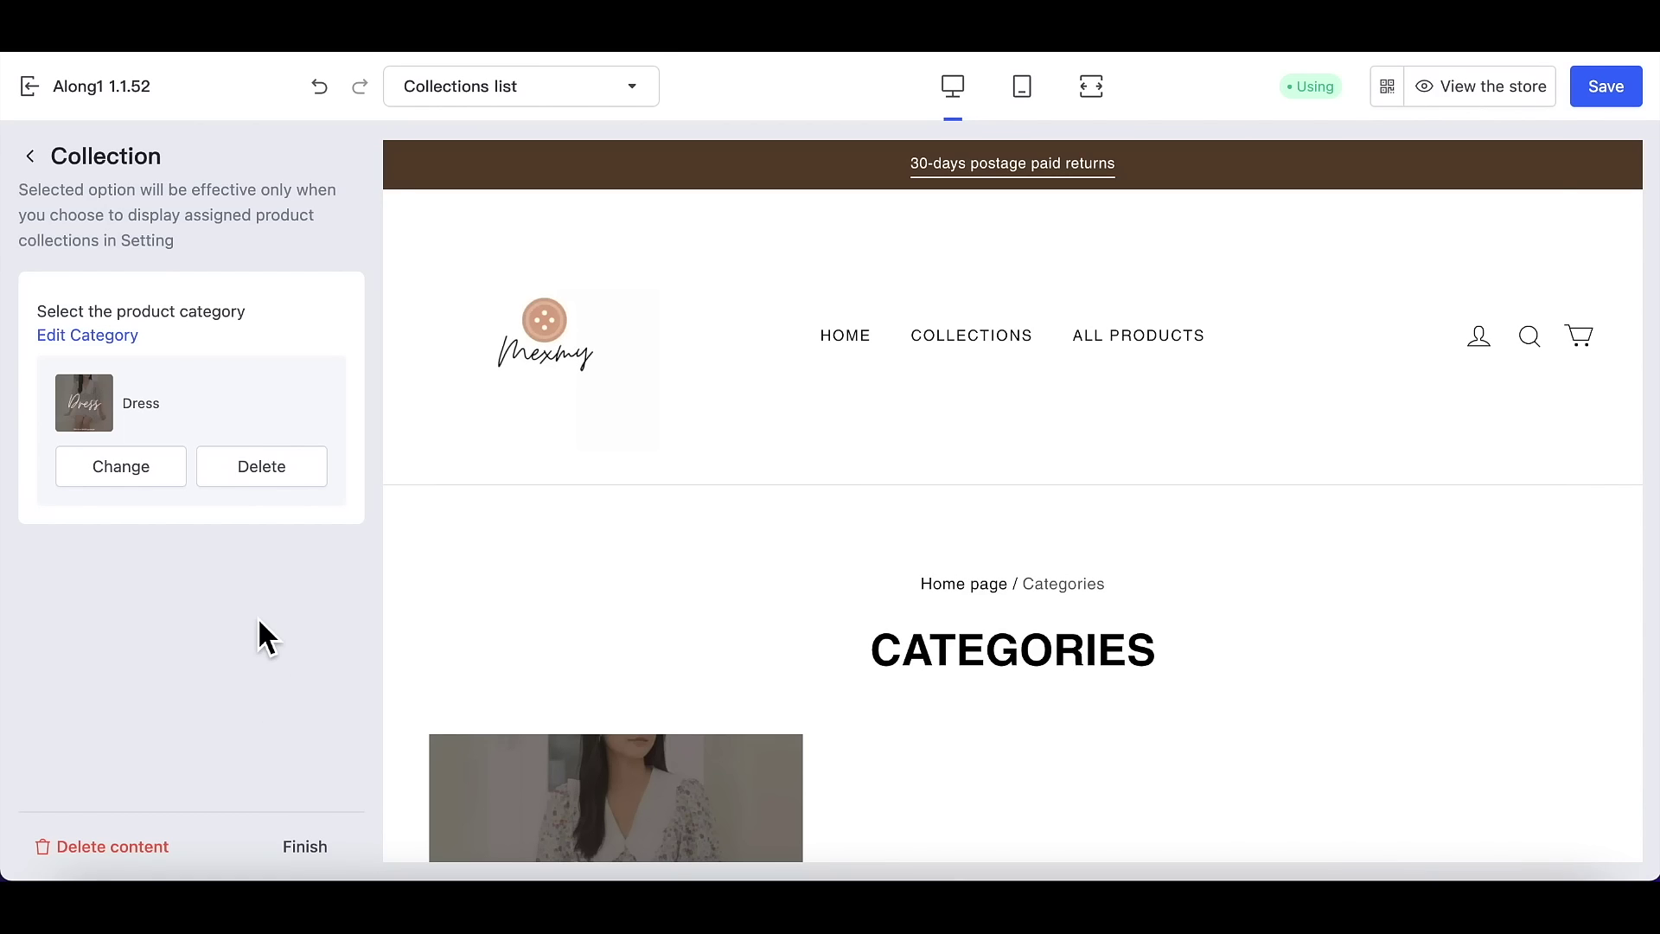
pyautogui.click(322, 865)
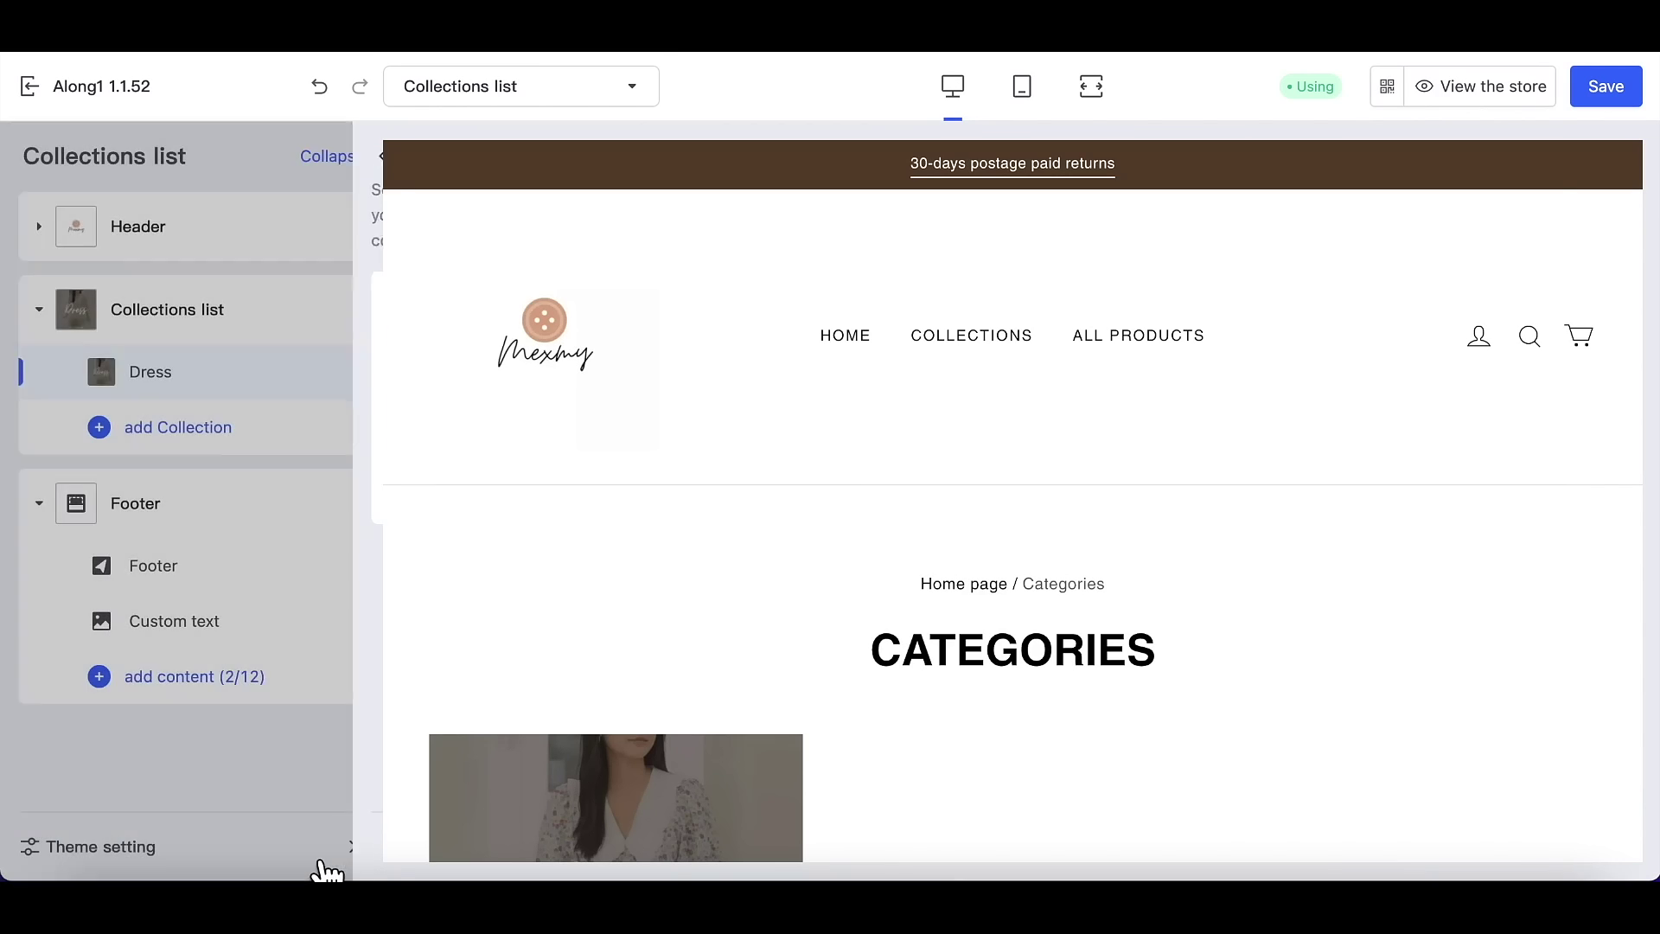
pyautogui.click(204, 320)
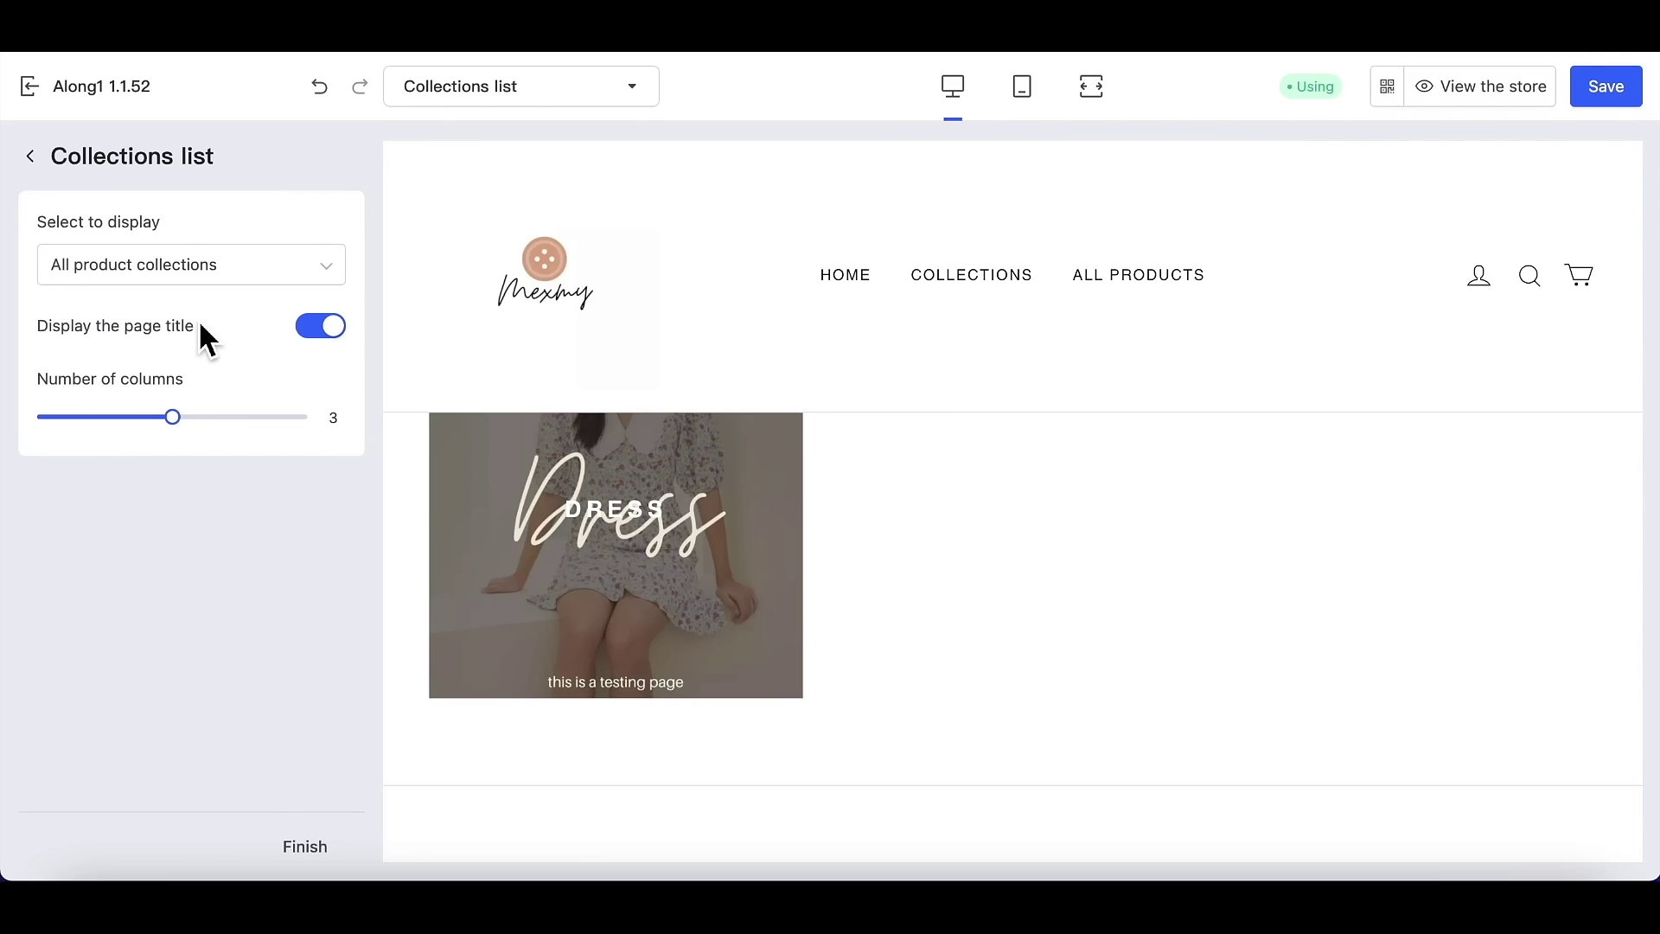
pyautogui.click(294, 278)
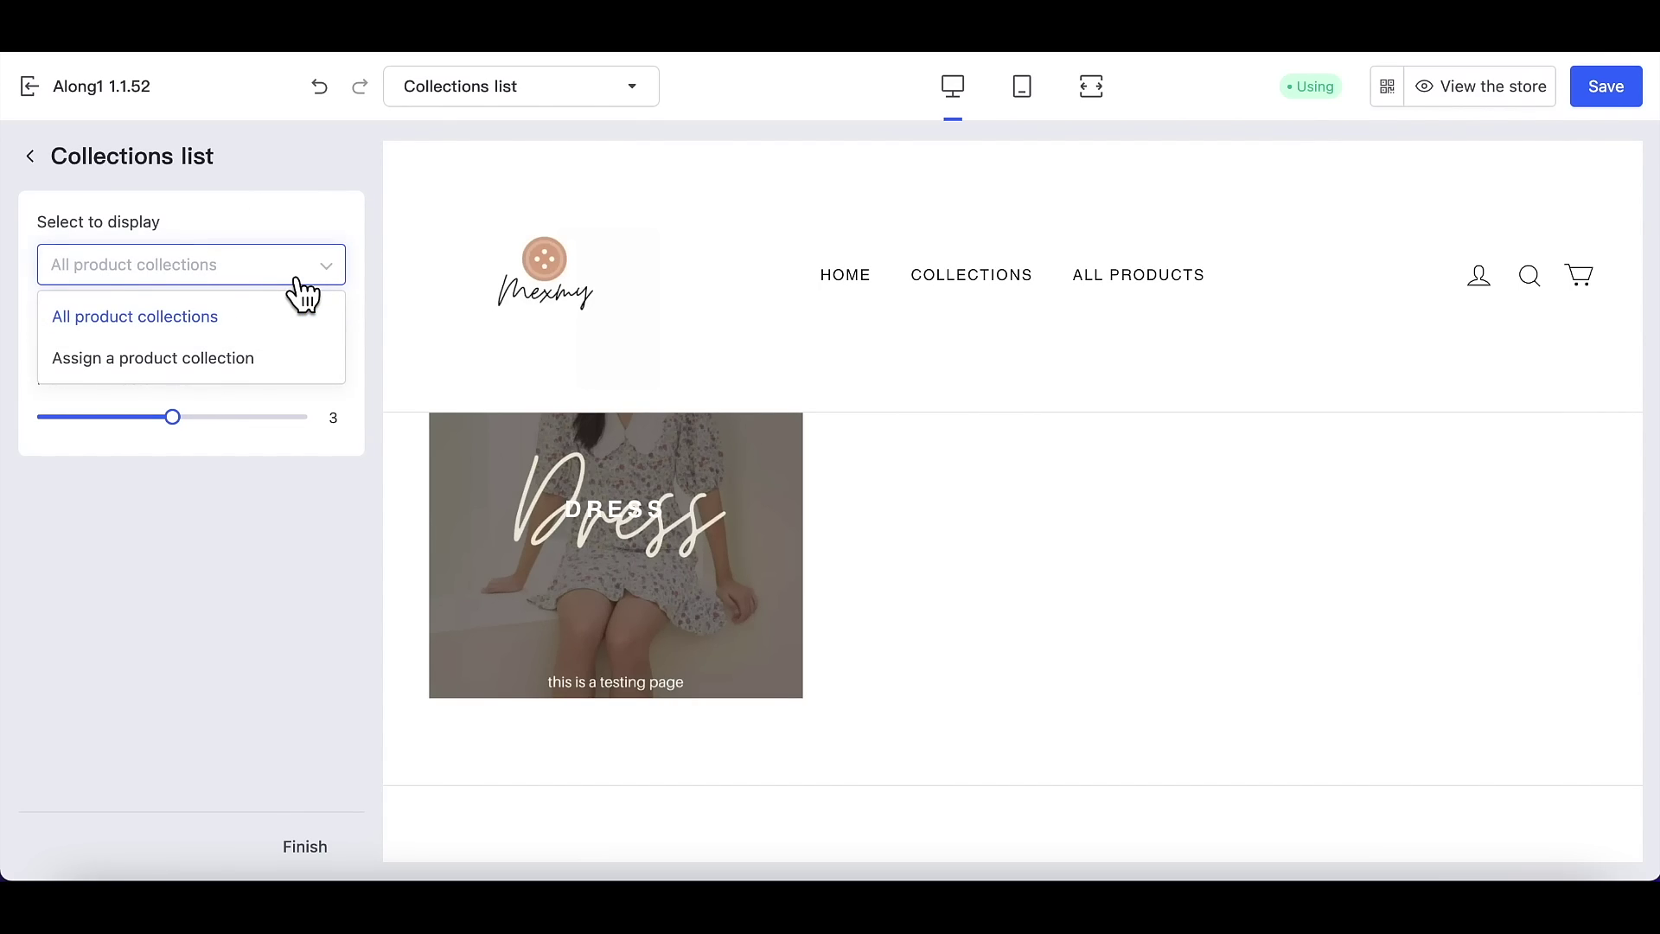
pyautogui.click(296, 281)
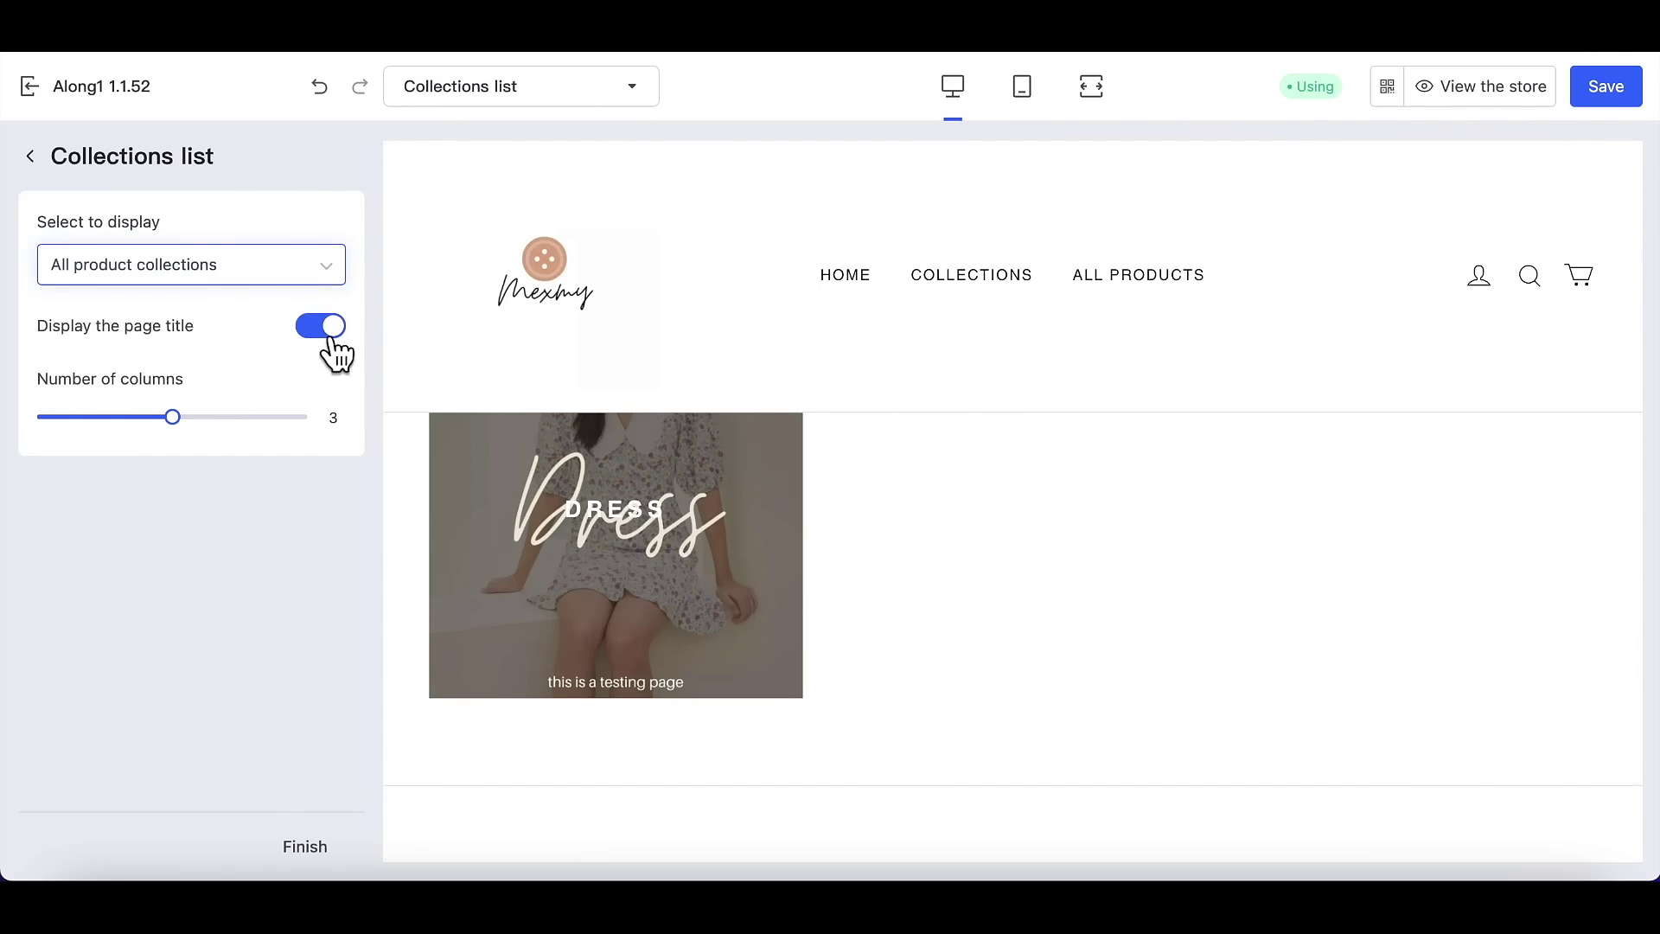
pyautogui.click(333, 348)
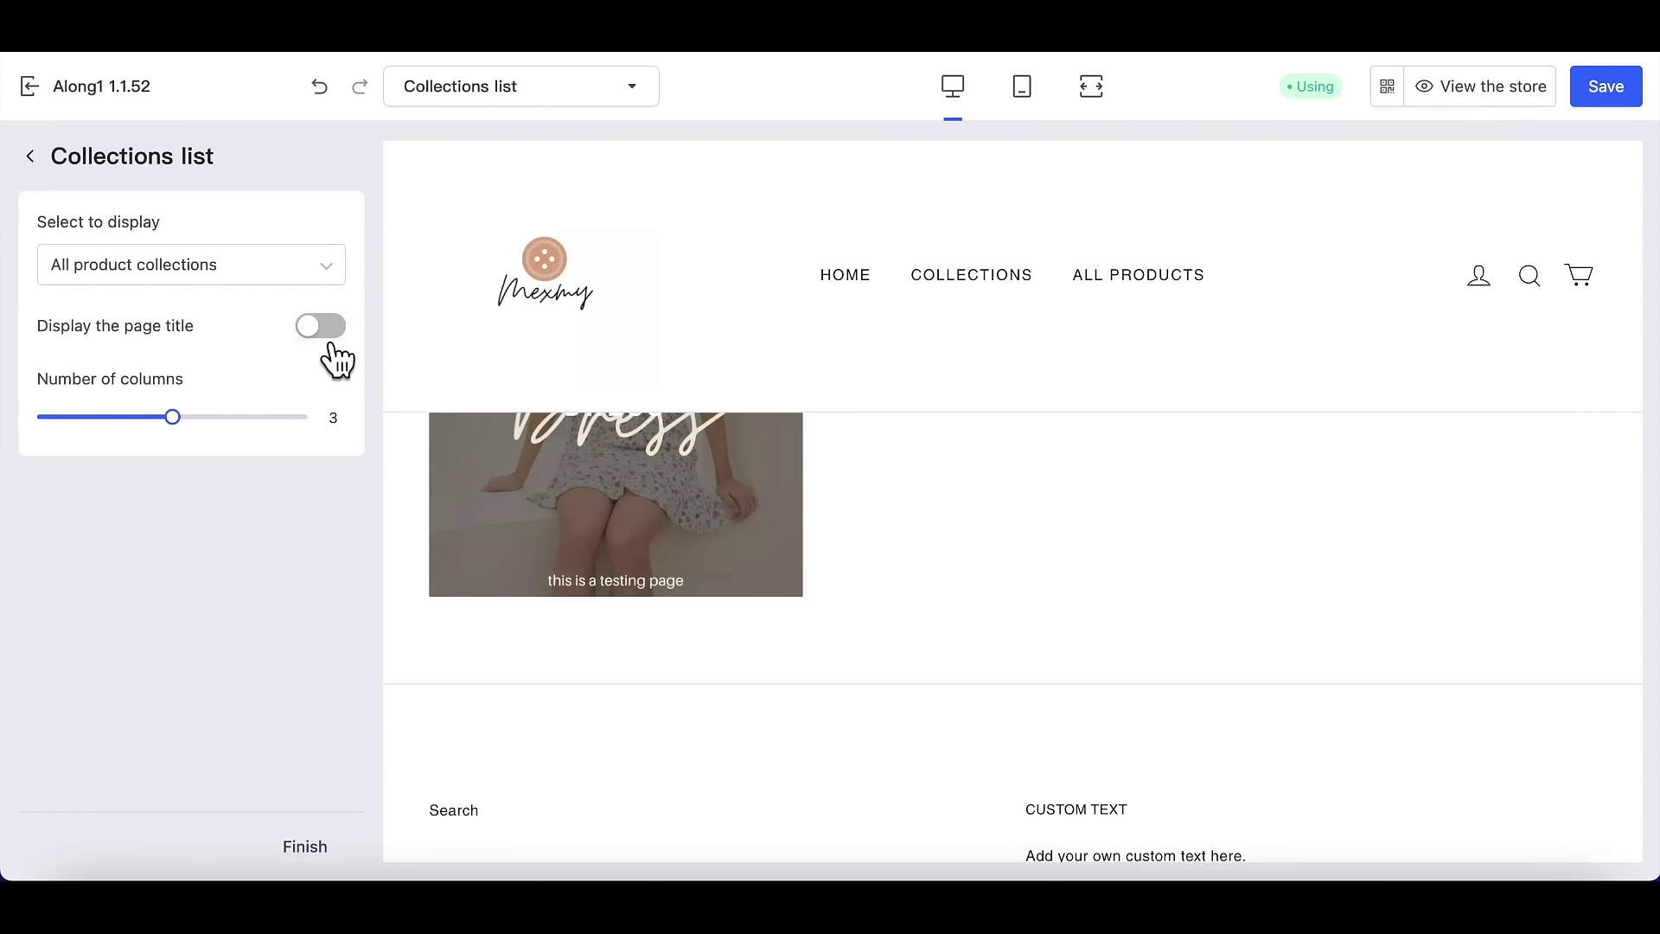
pyautogui.click(333, 347)
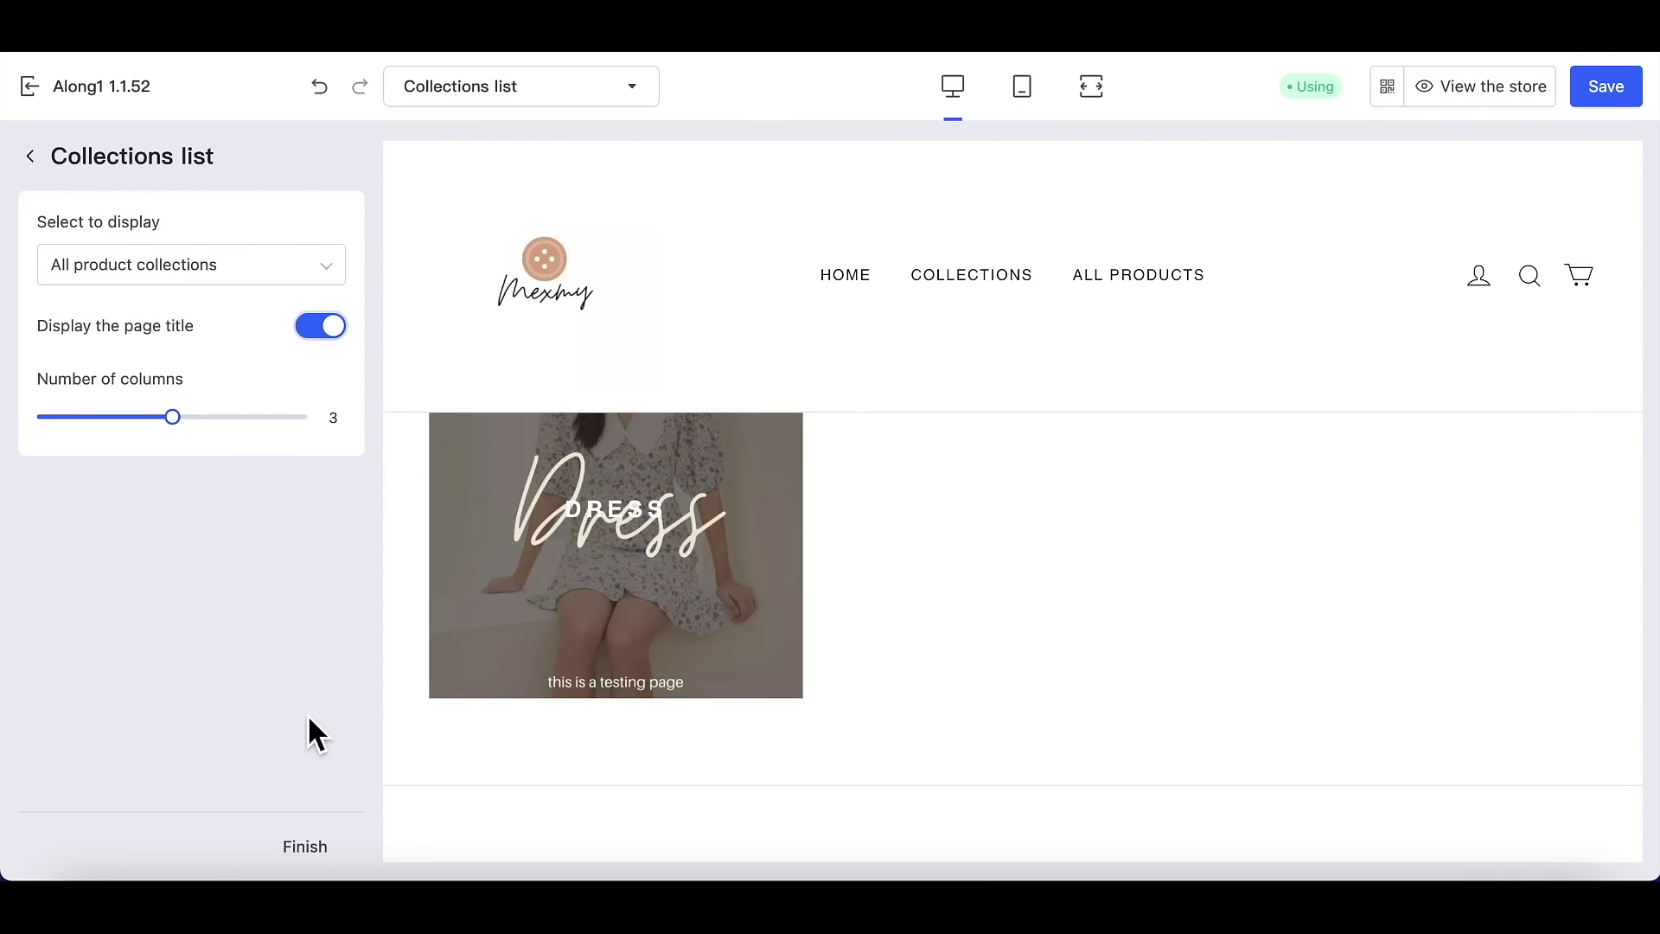
pyautogui.click(306, 856)
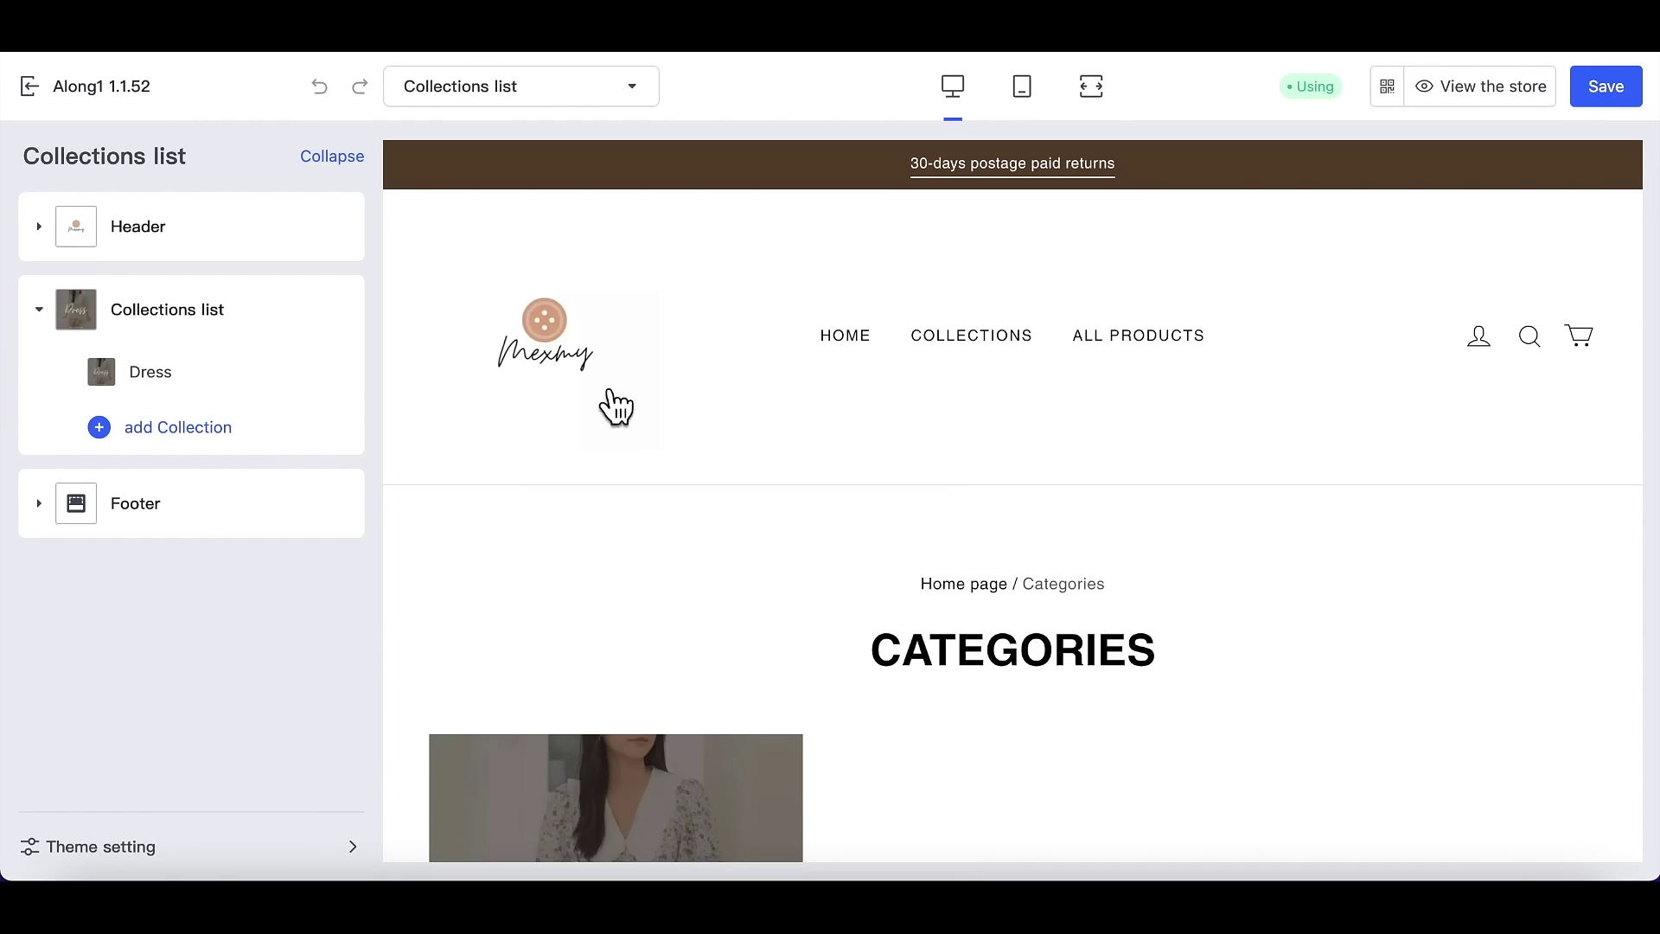
pyautogui.click(567, 101)
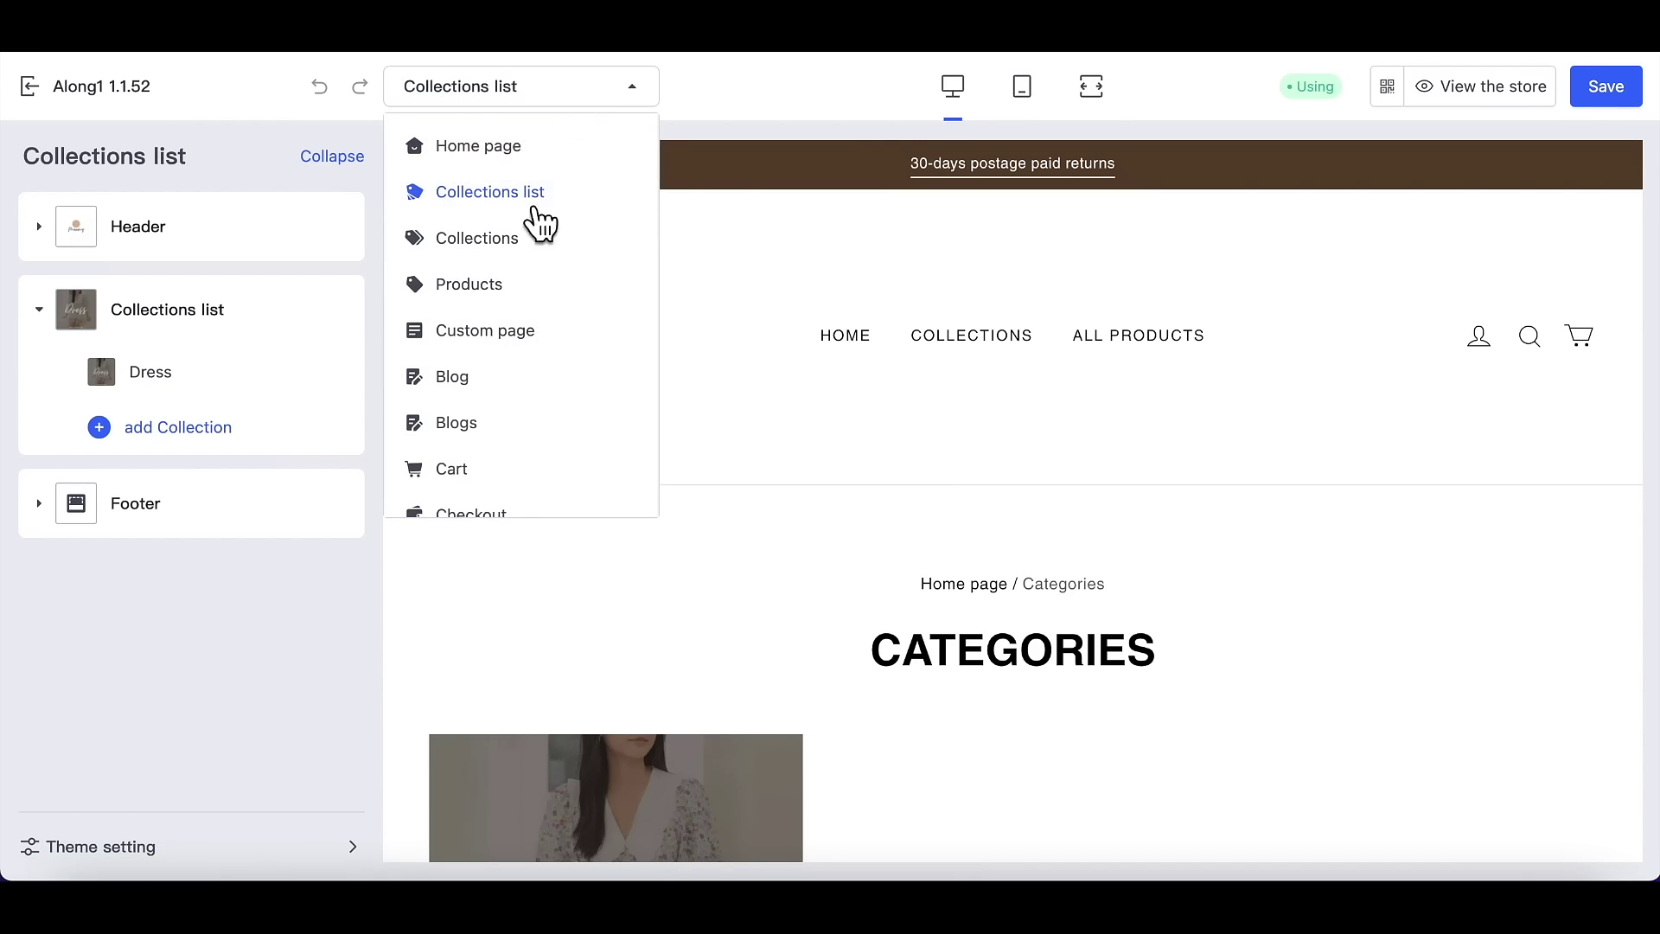
# Step: On the Collections page, hide and restore the collection name on the header banner
pyautogui.click(526, 242)
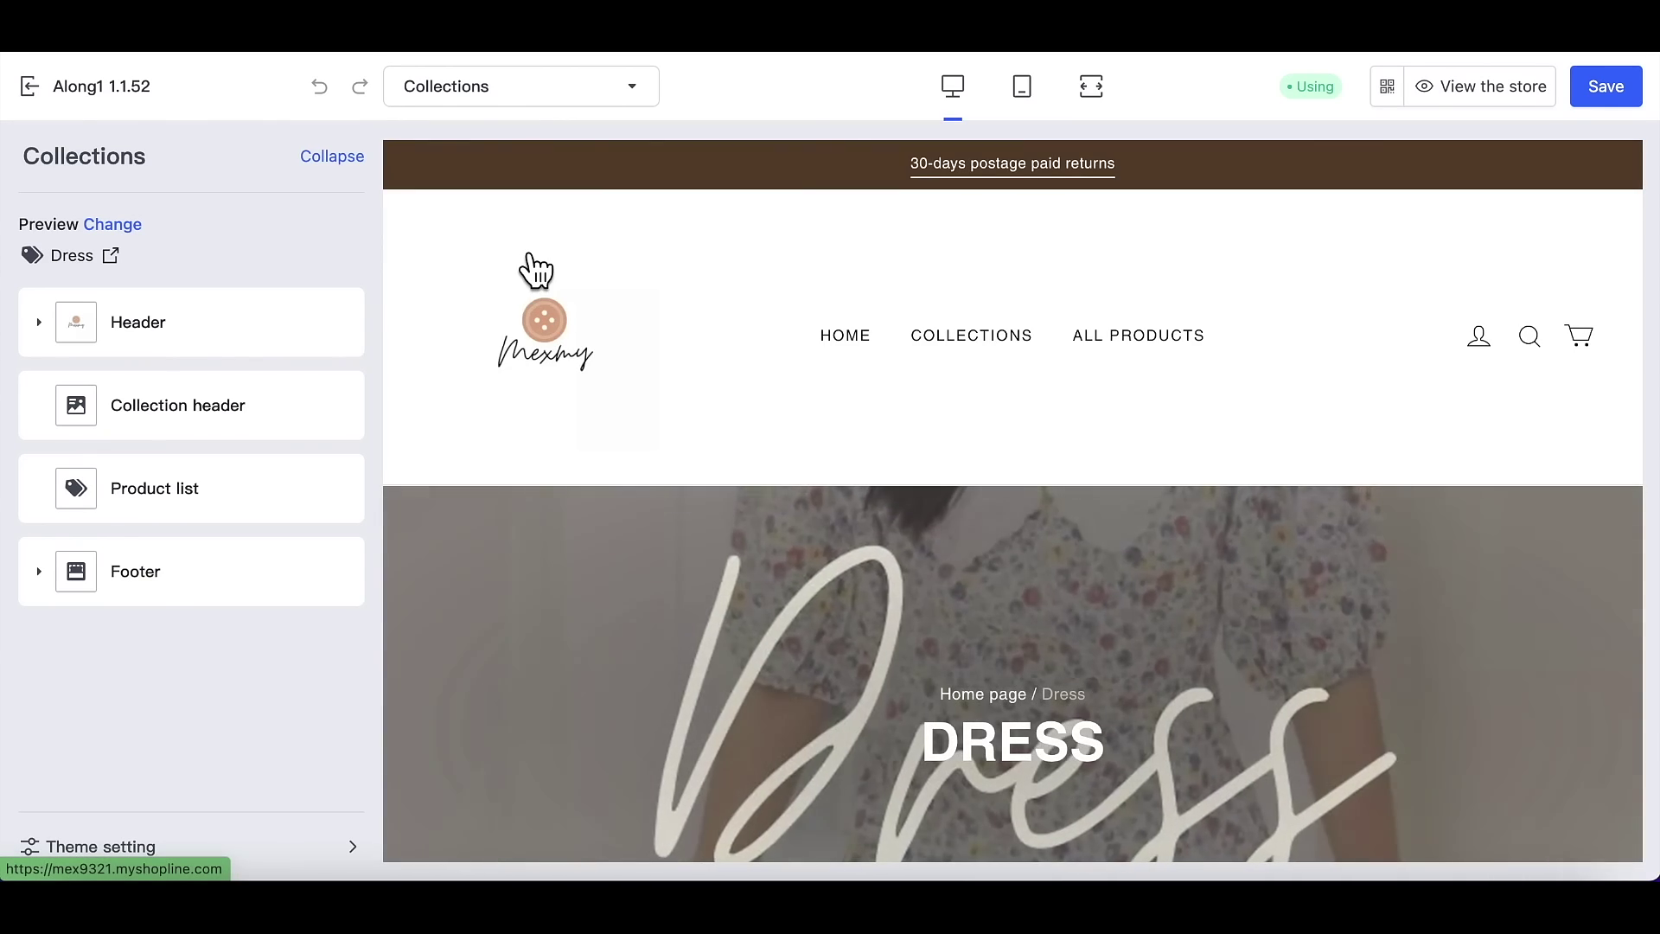
pyautogui.click(216, 428)
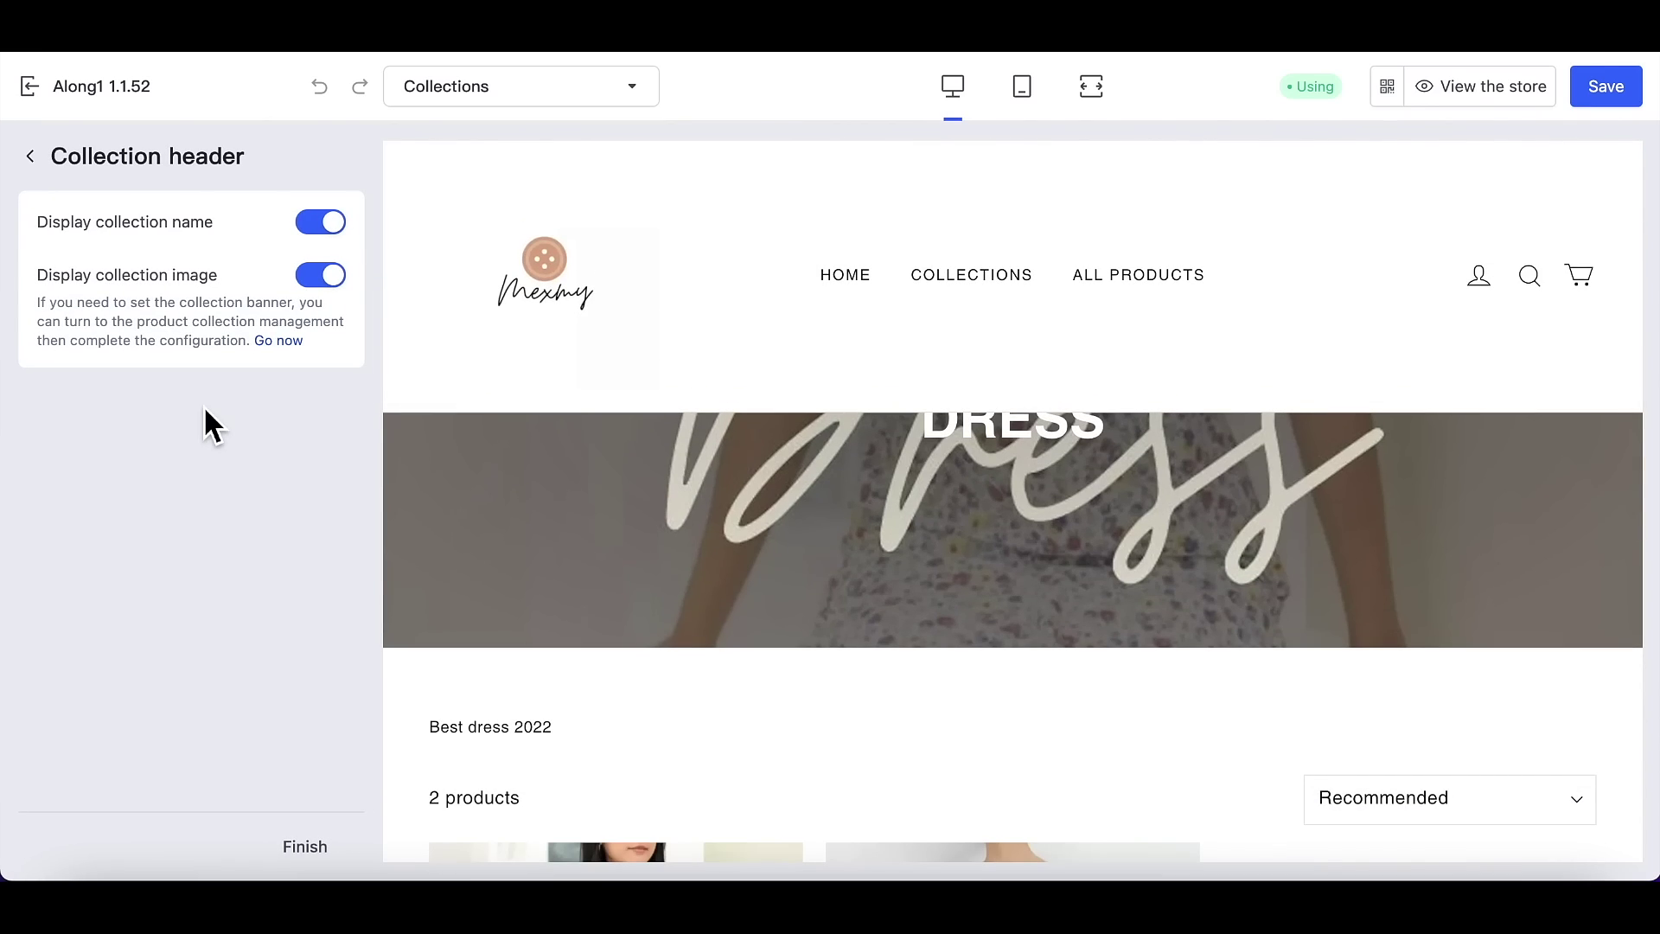
pyautogui.click(322, 227)
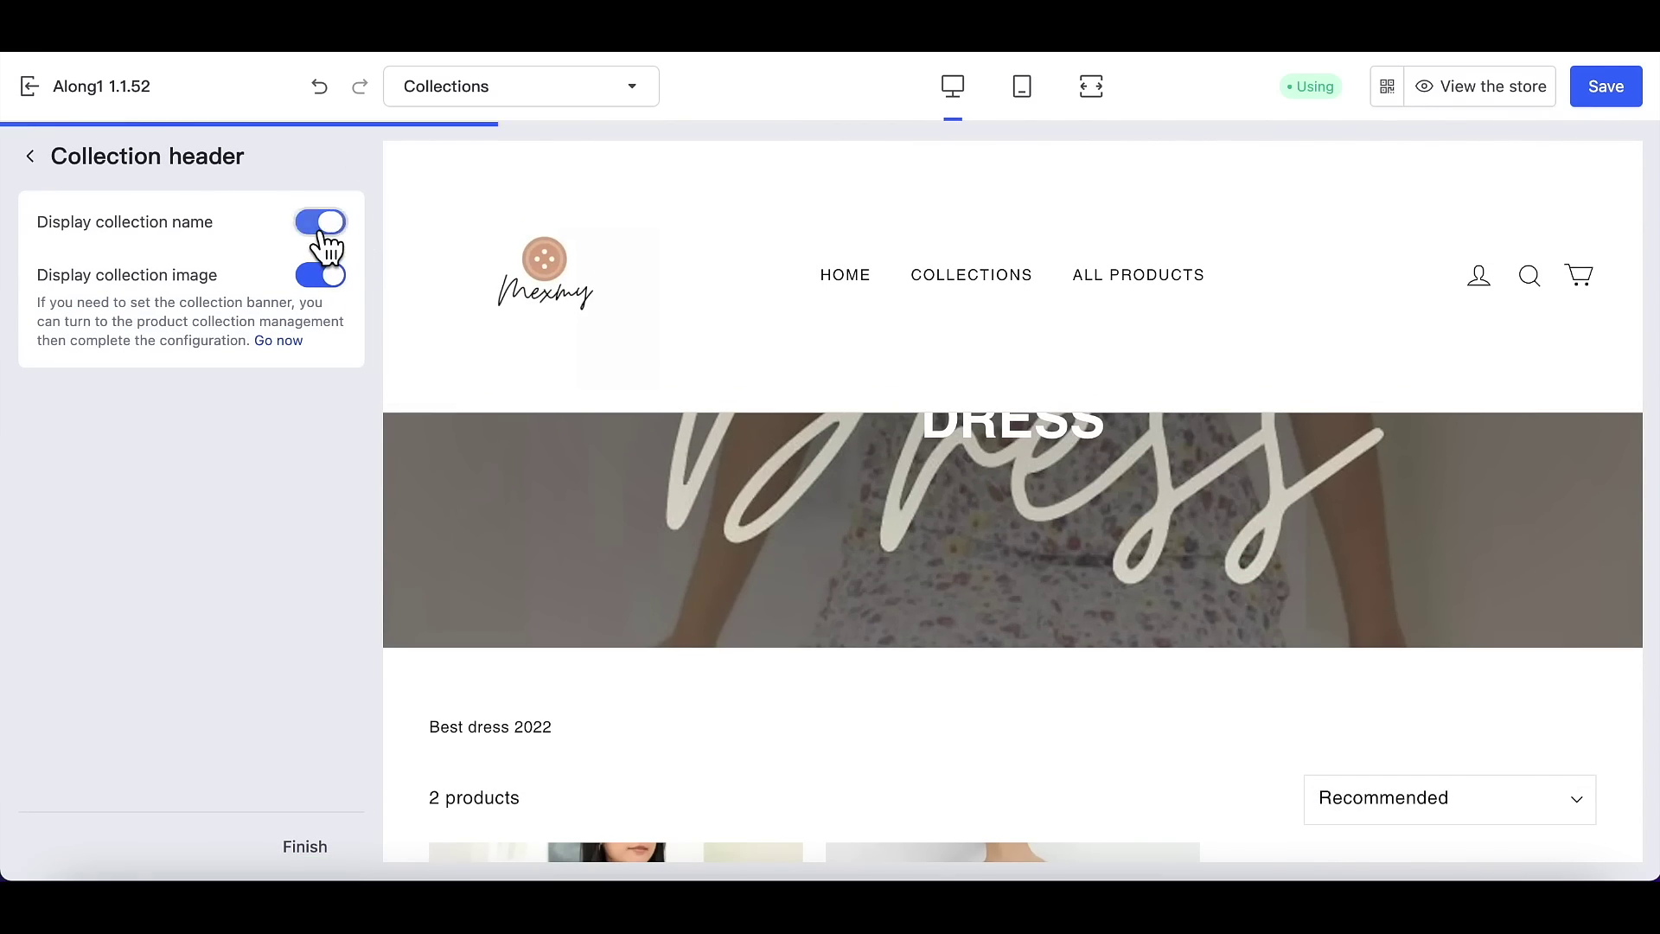
pyautogui.click(322, 230)
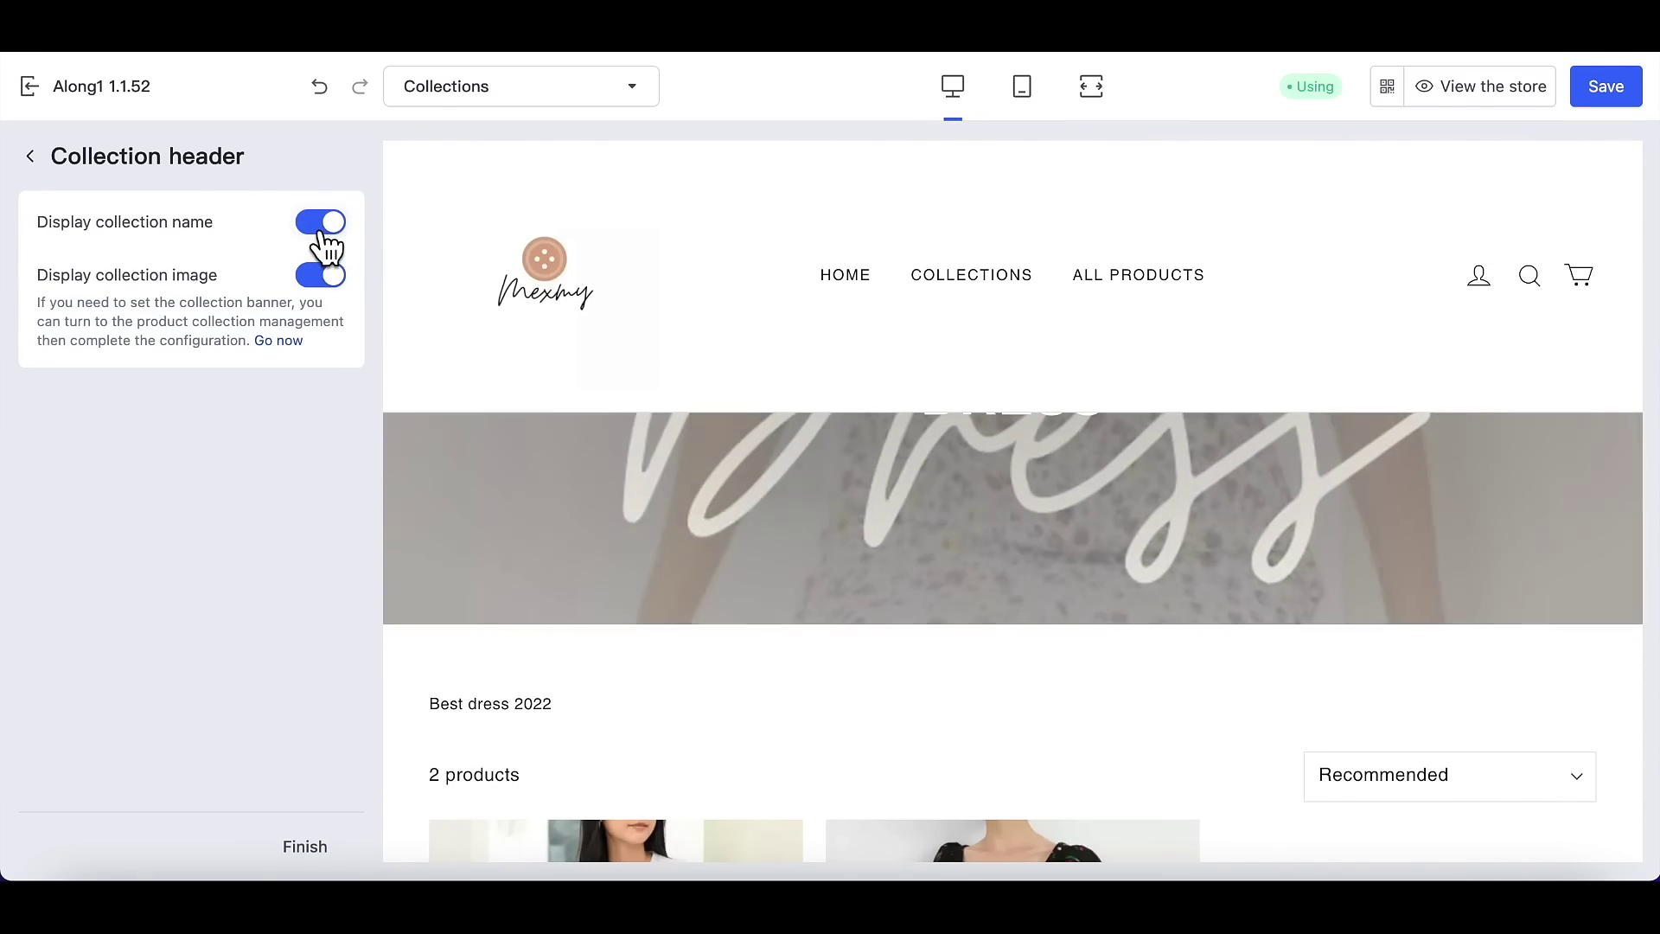
pyautogui.click(33, 158)
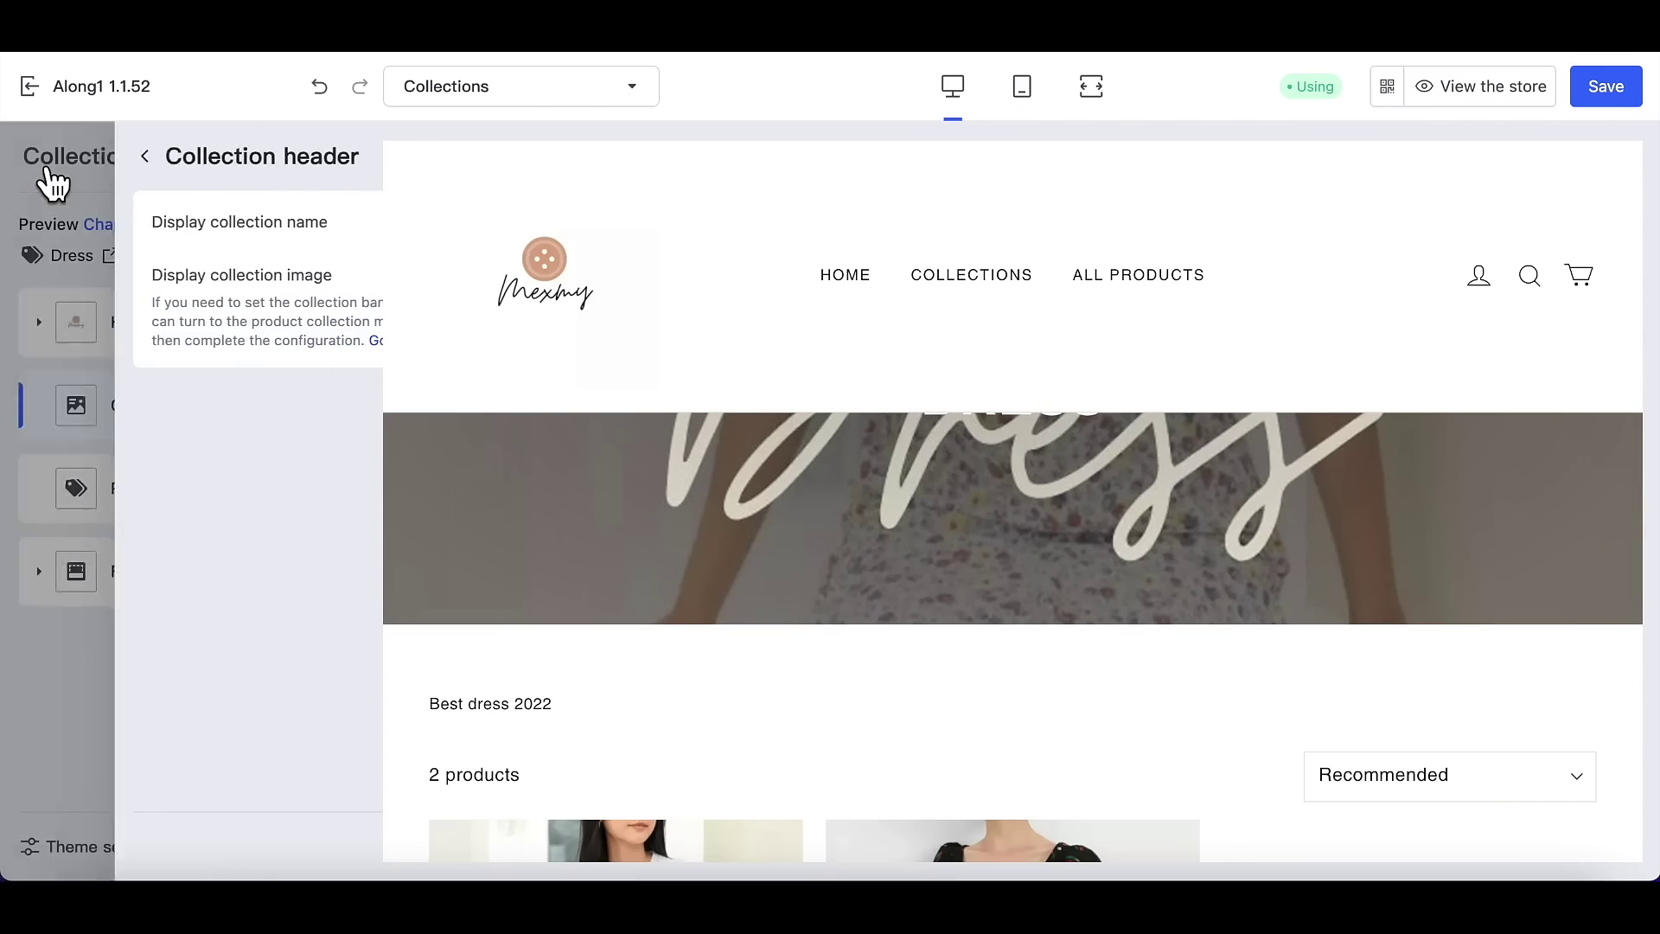
# Step: Turn product list sorting off and back on, then scroll the preview
pyautogui.click(195, 486)
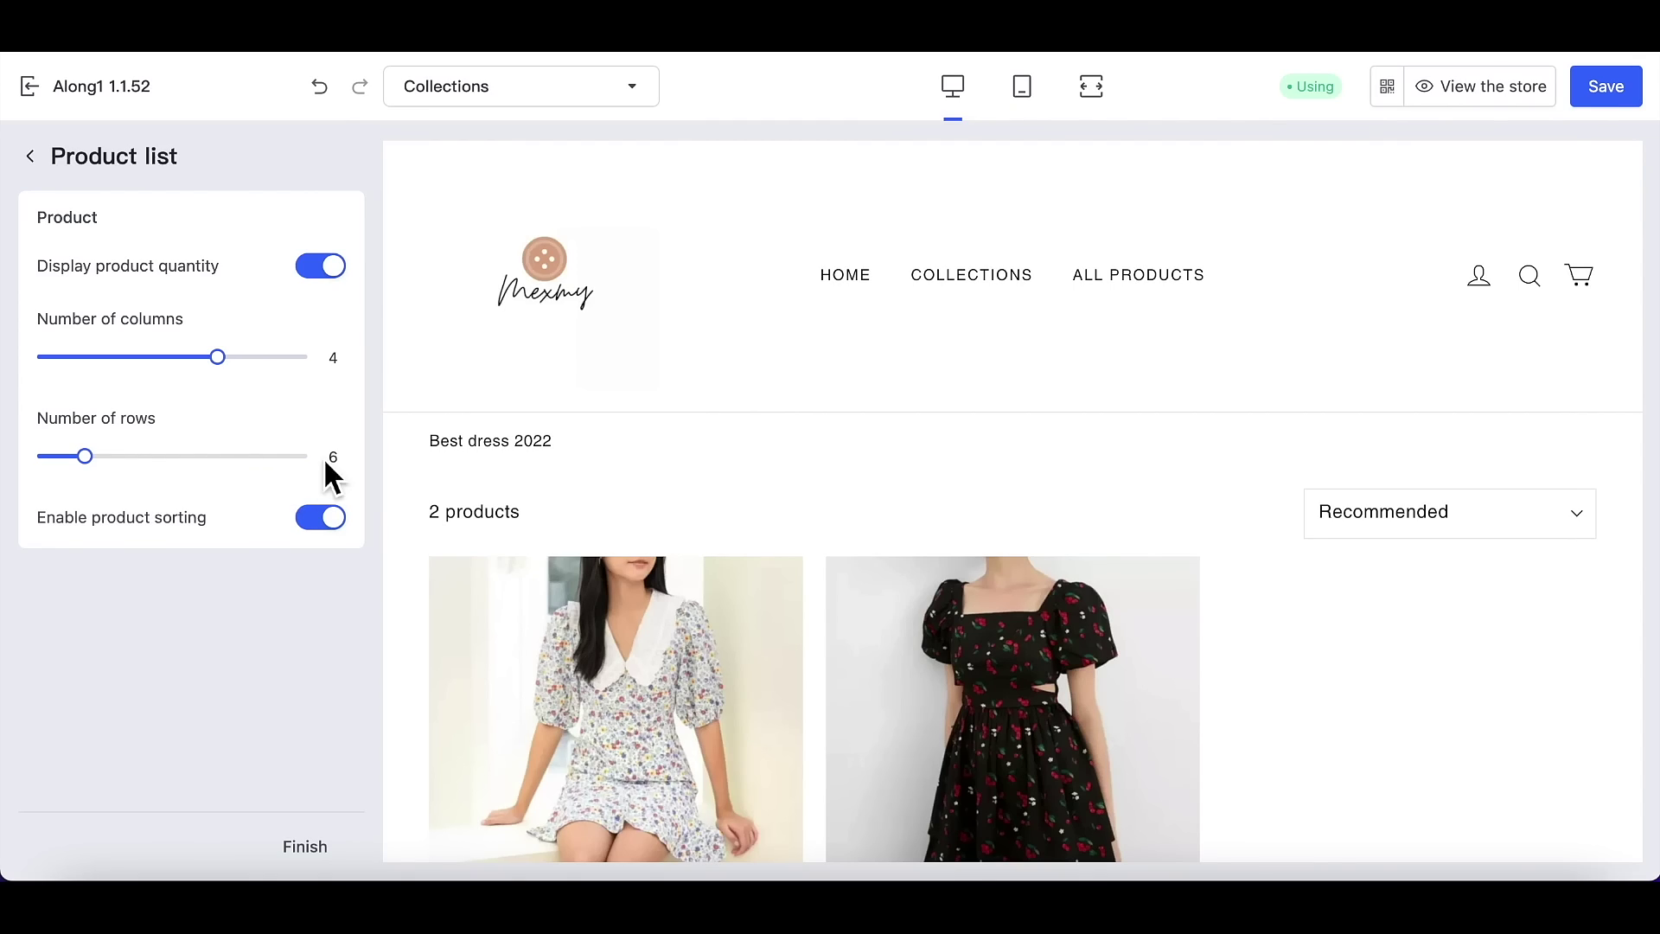
pyautogui.click(329, 521)
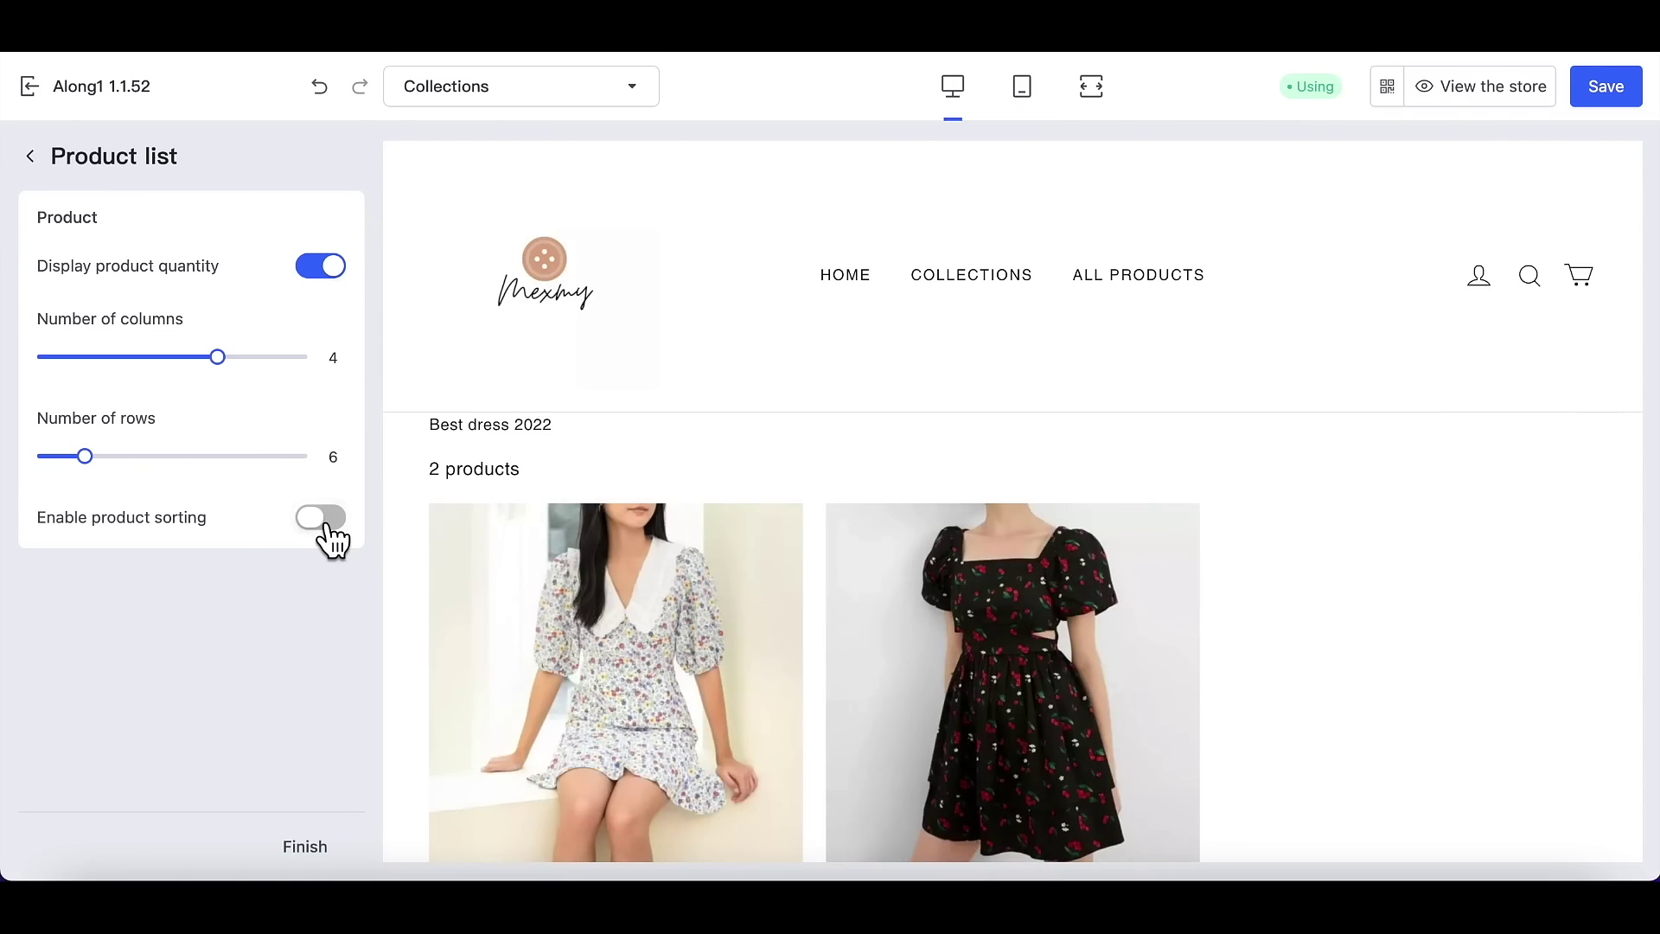
pyautogui.click(329, 521)
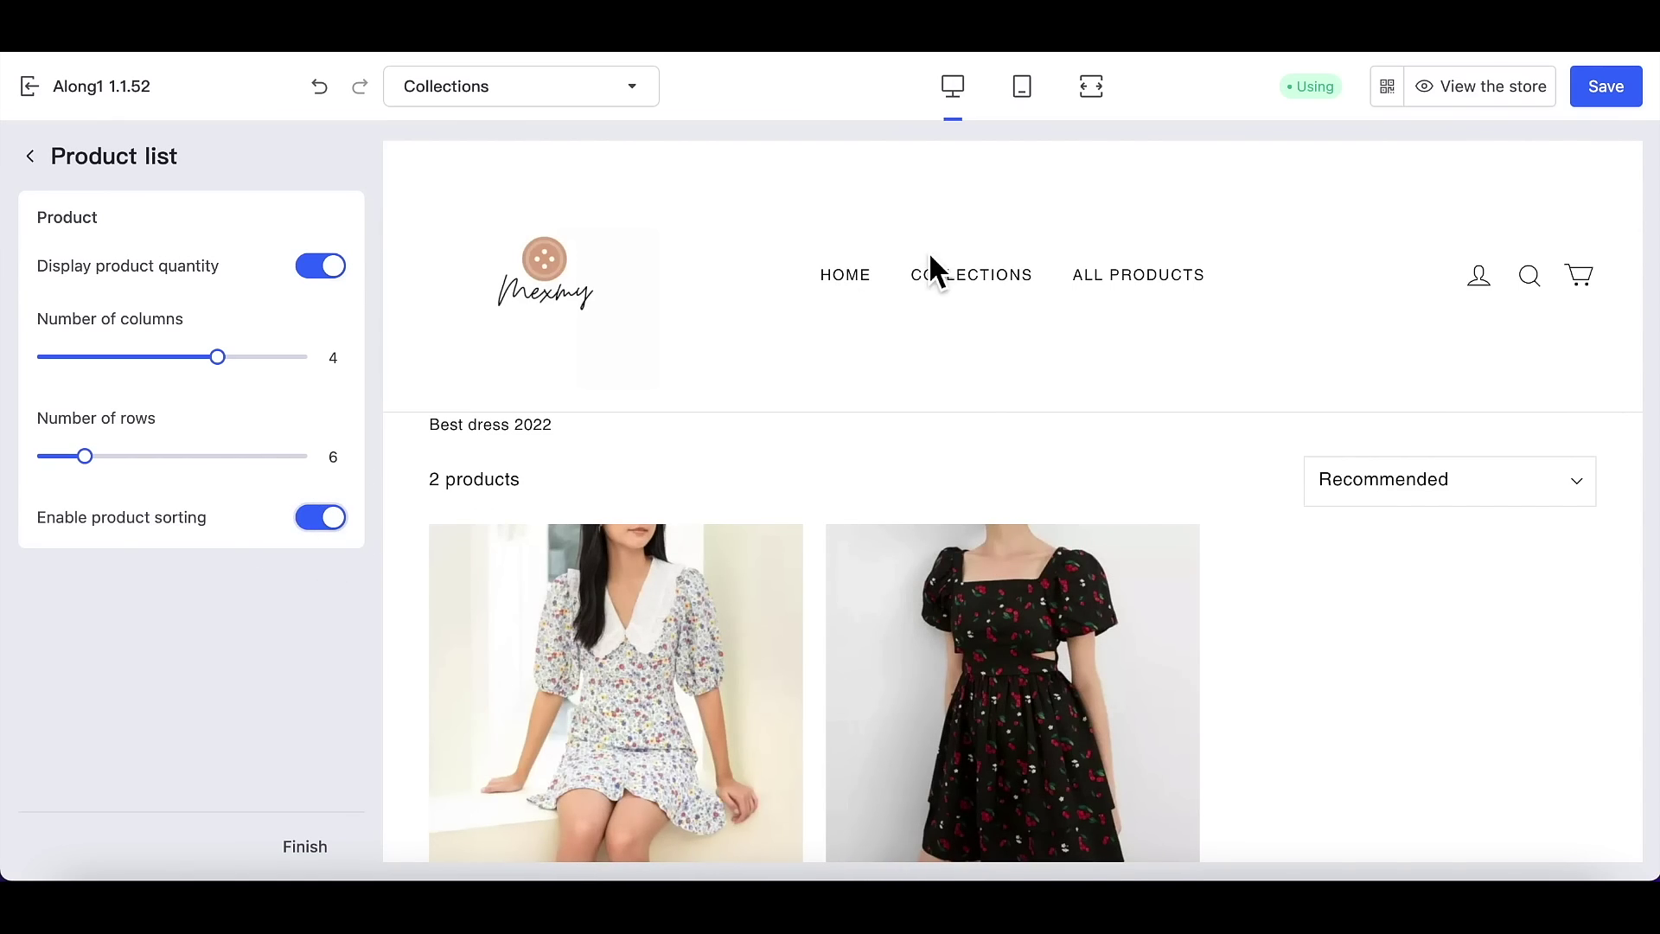
pyautogui.scroll(-3, 952, 818)
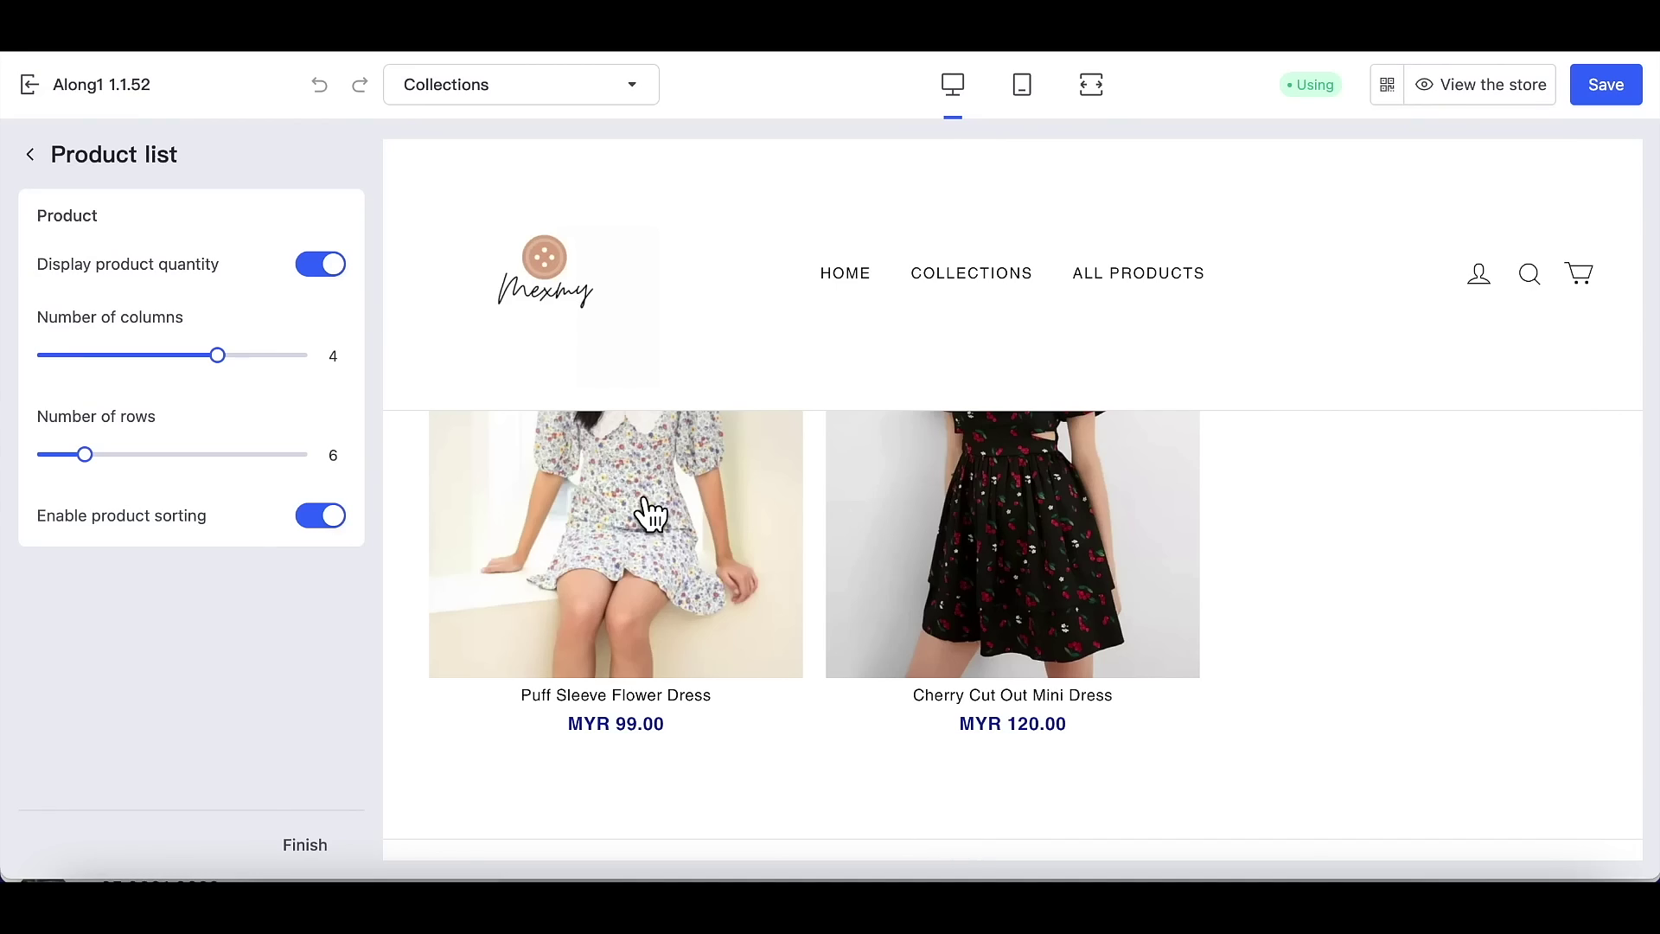
pyautogui.click(609, 95)
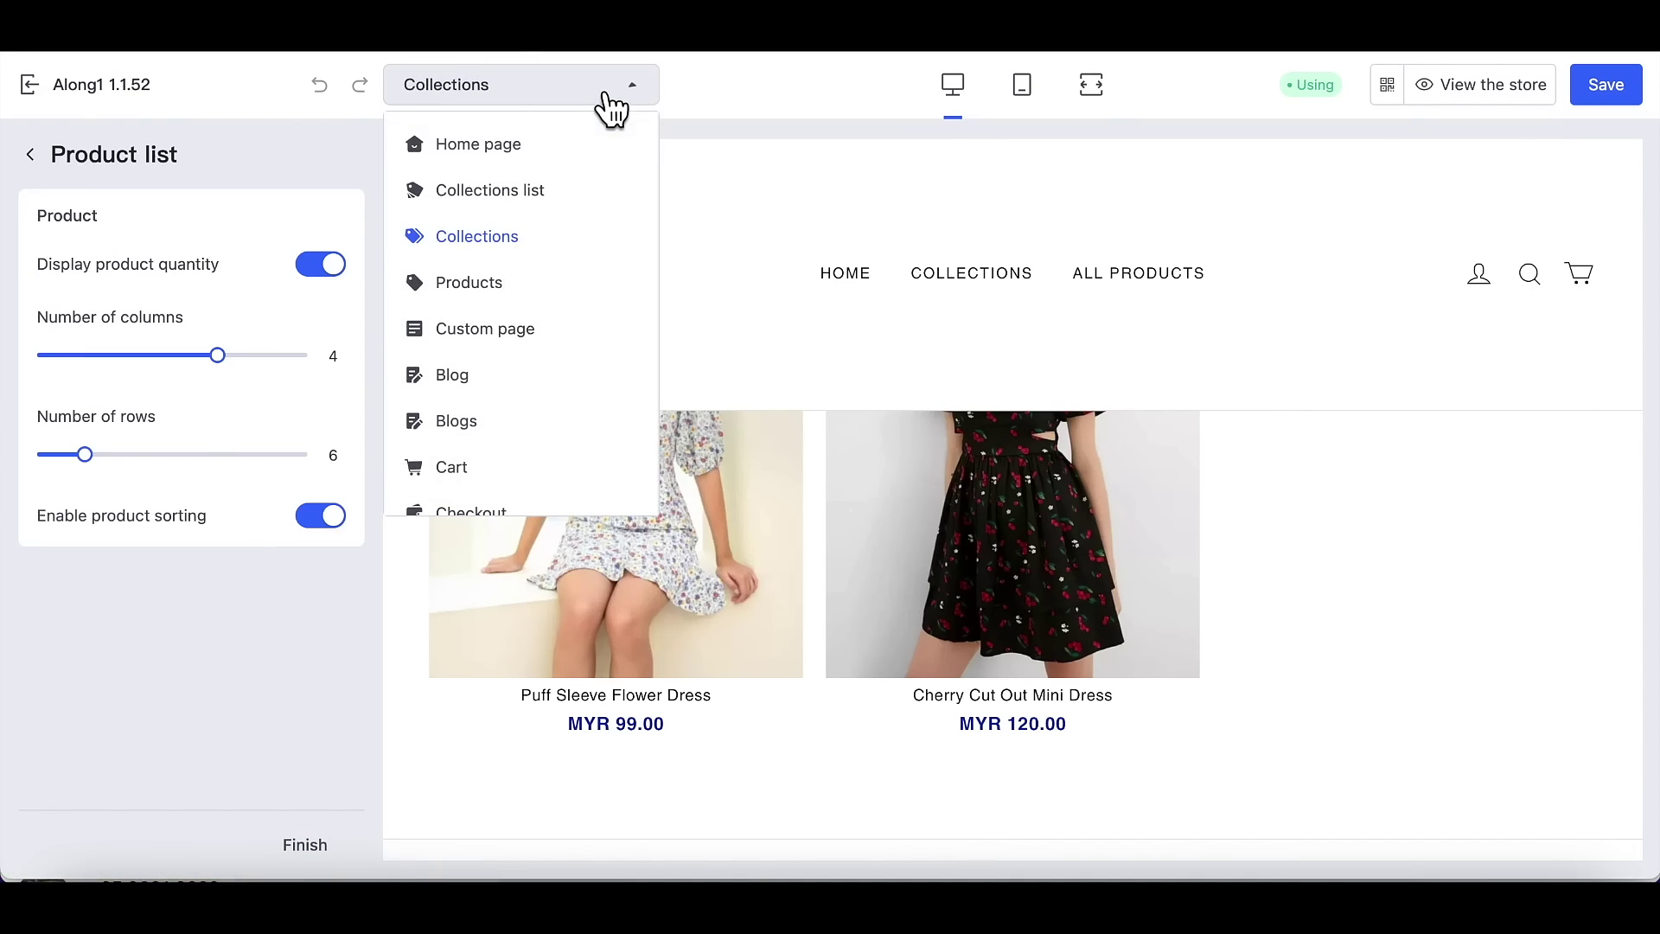
# Step: On the Products page, keep the Product section's image style as Thumbnail
pyautogui.click(497, 279)
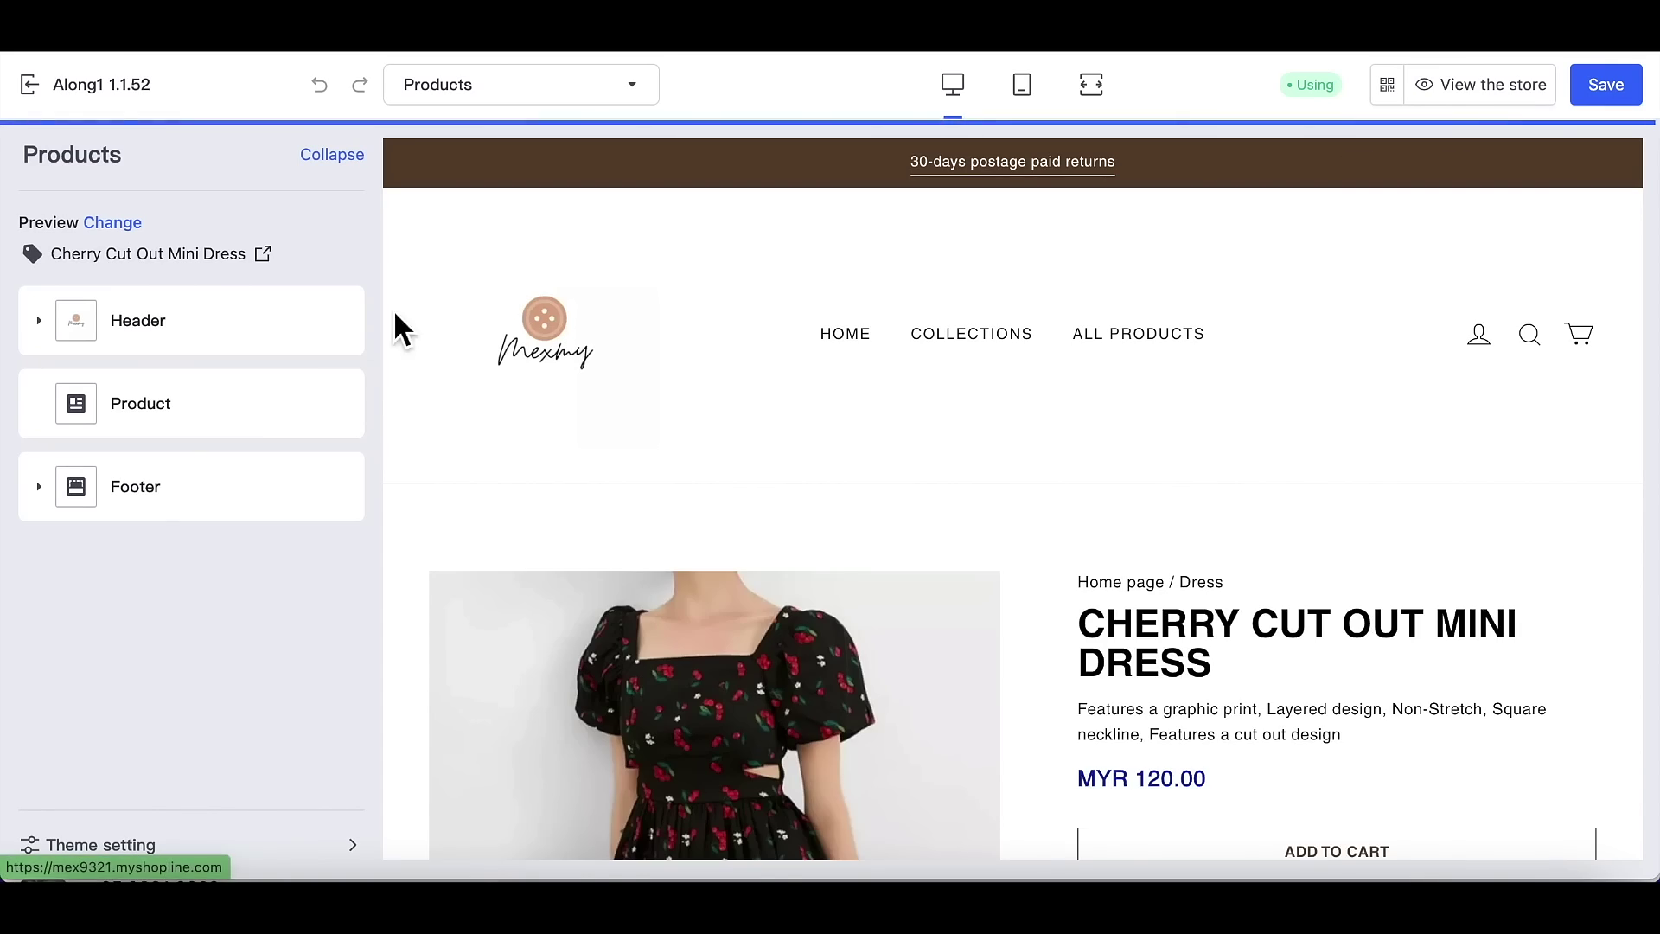
pyautogui.click(267, 403)
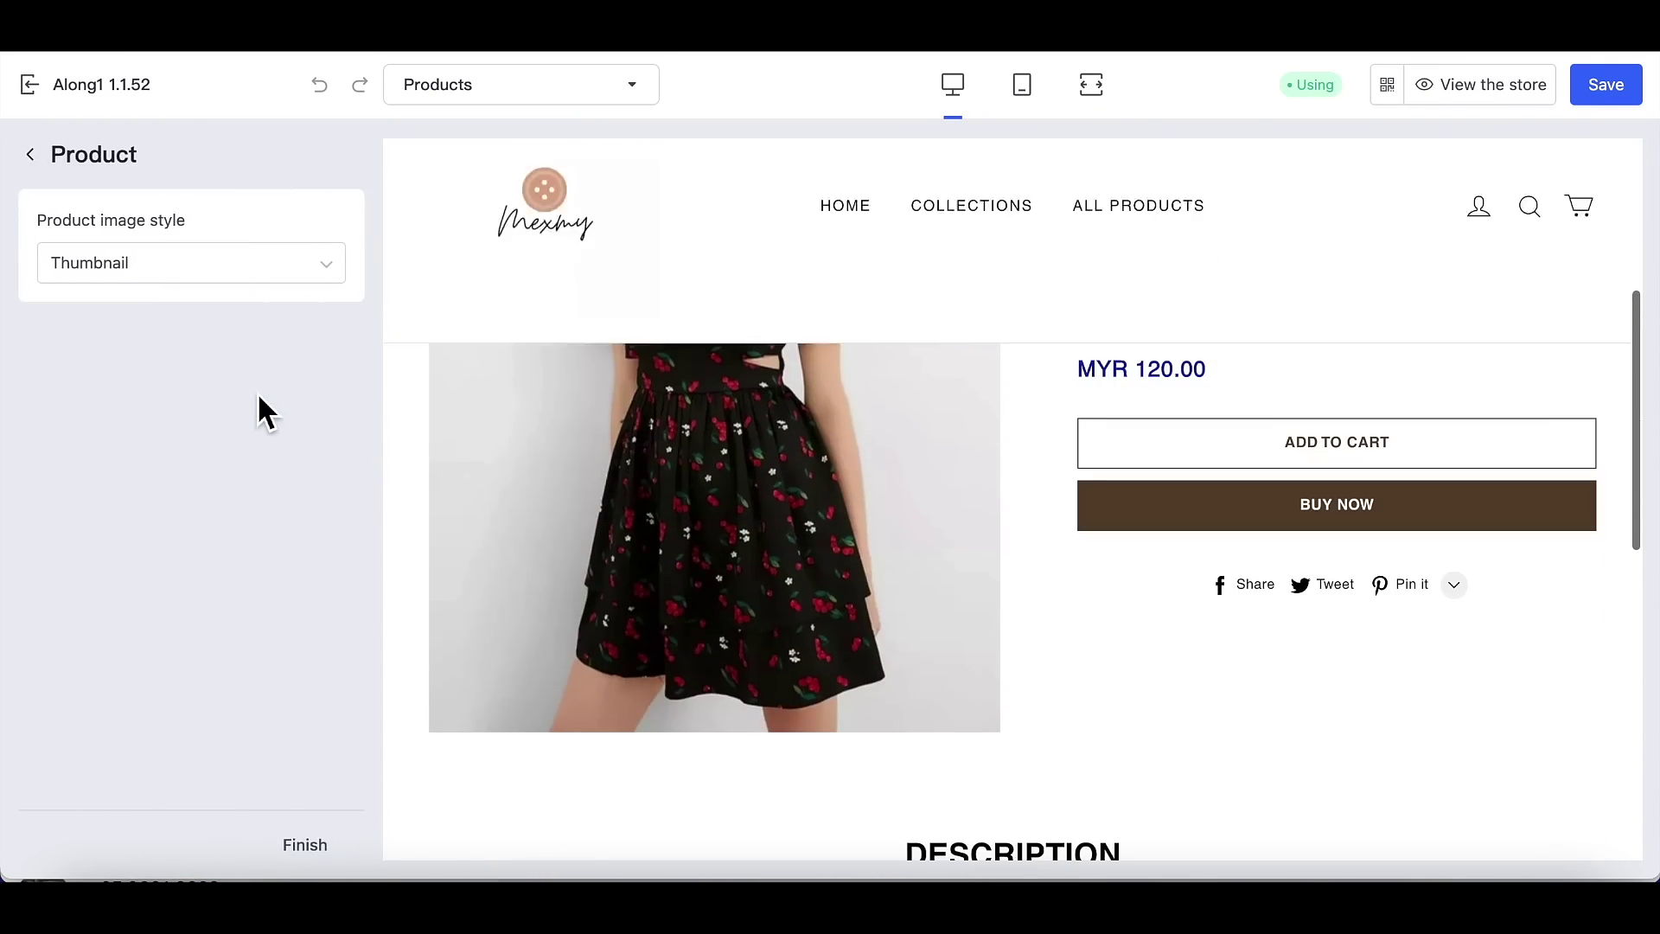
pyautogui.click(293, 278)
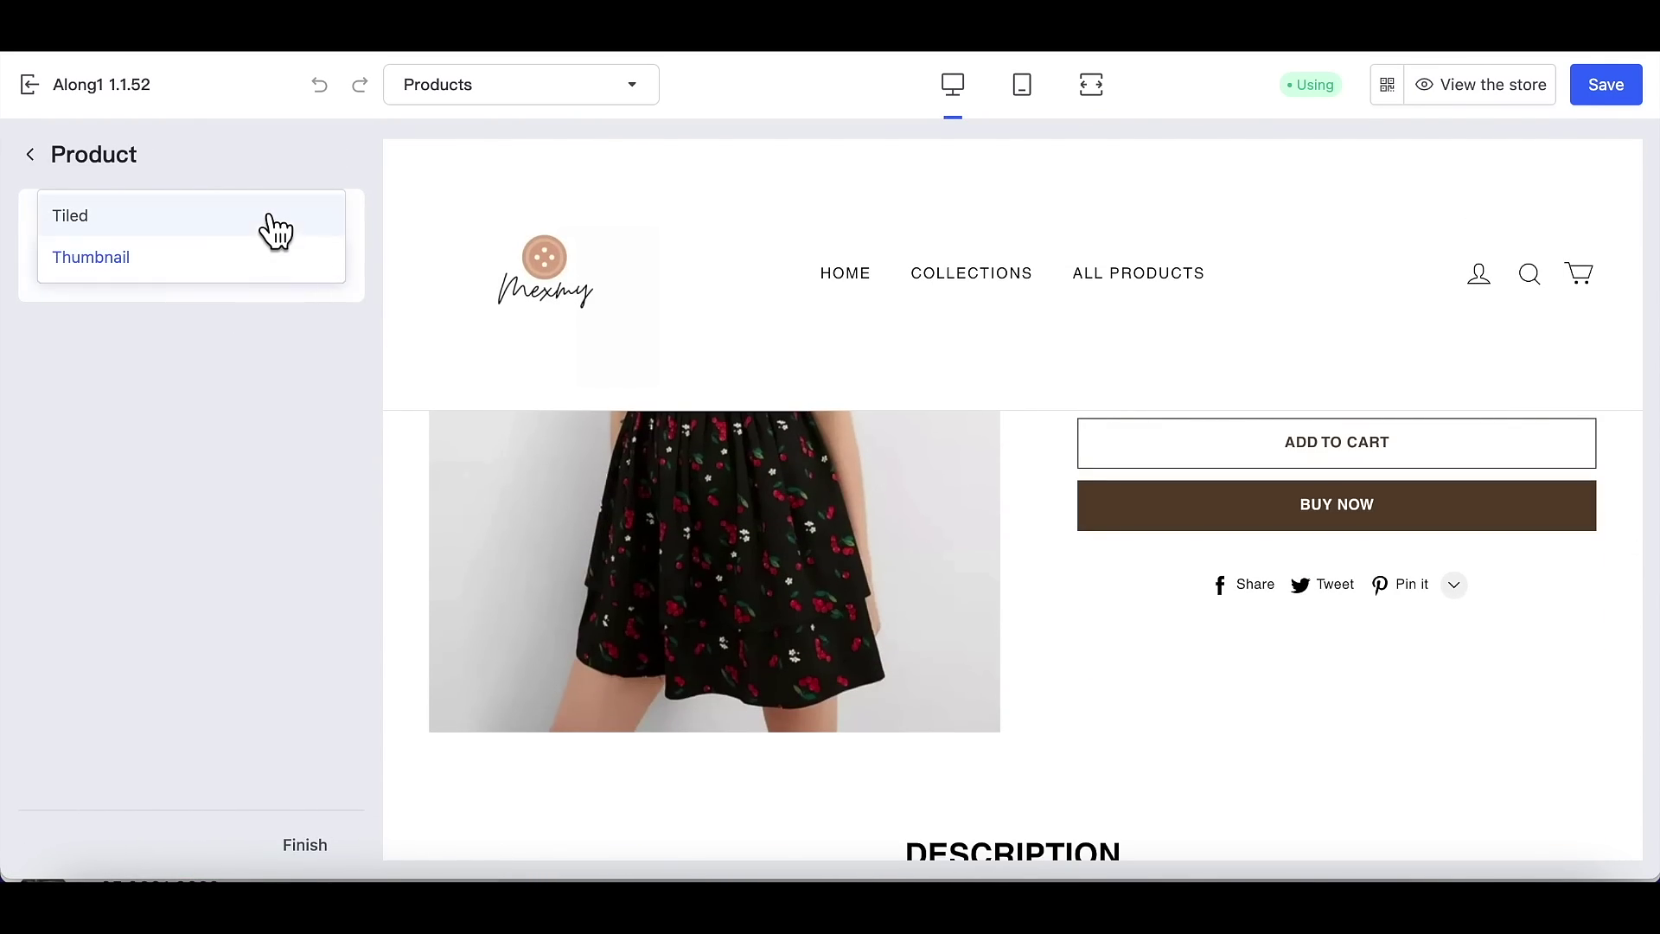
pyautogui.click(256, 275)
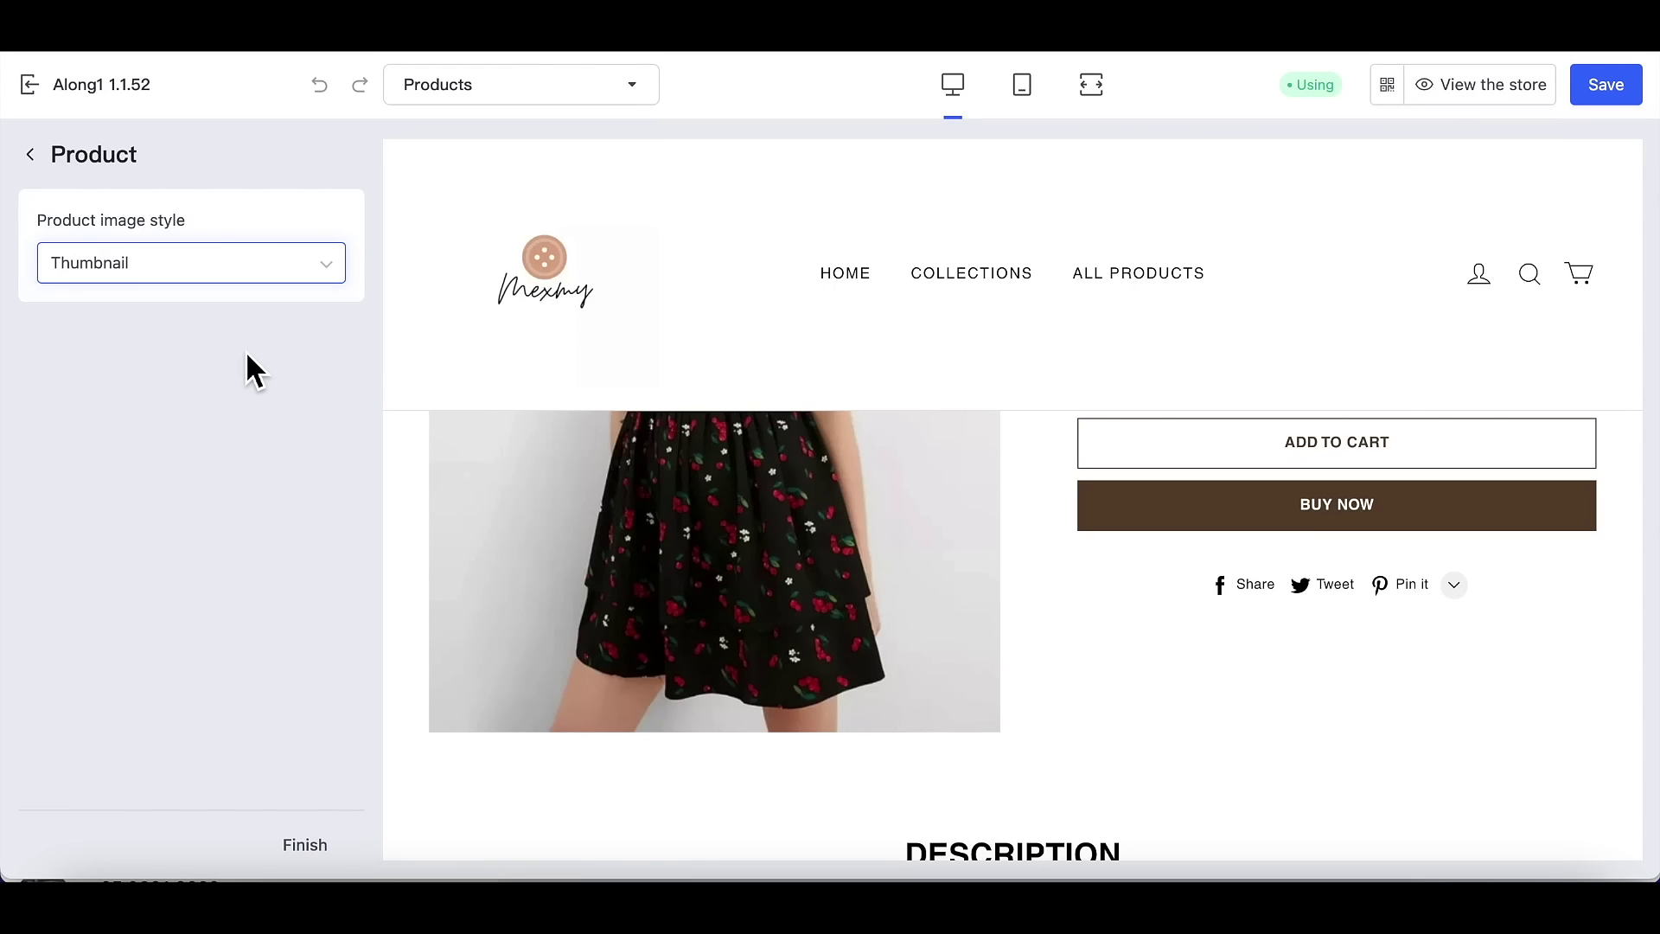
pyautogui.click(320, 843)
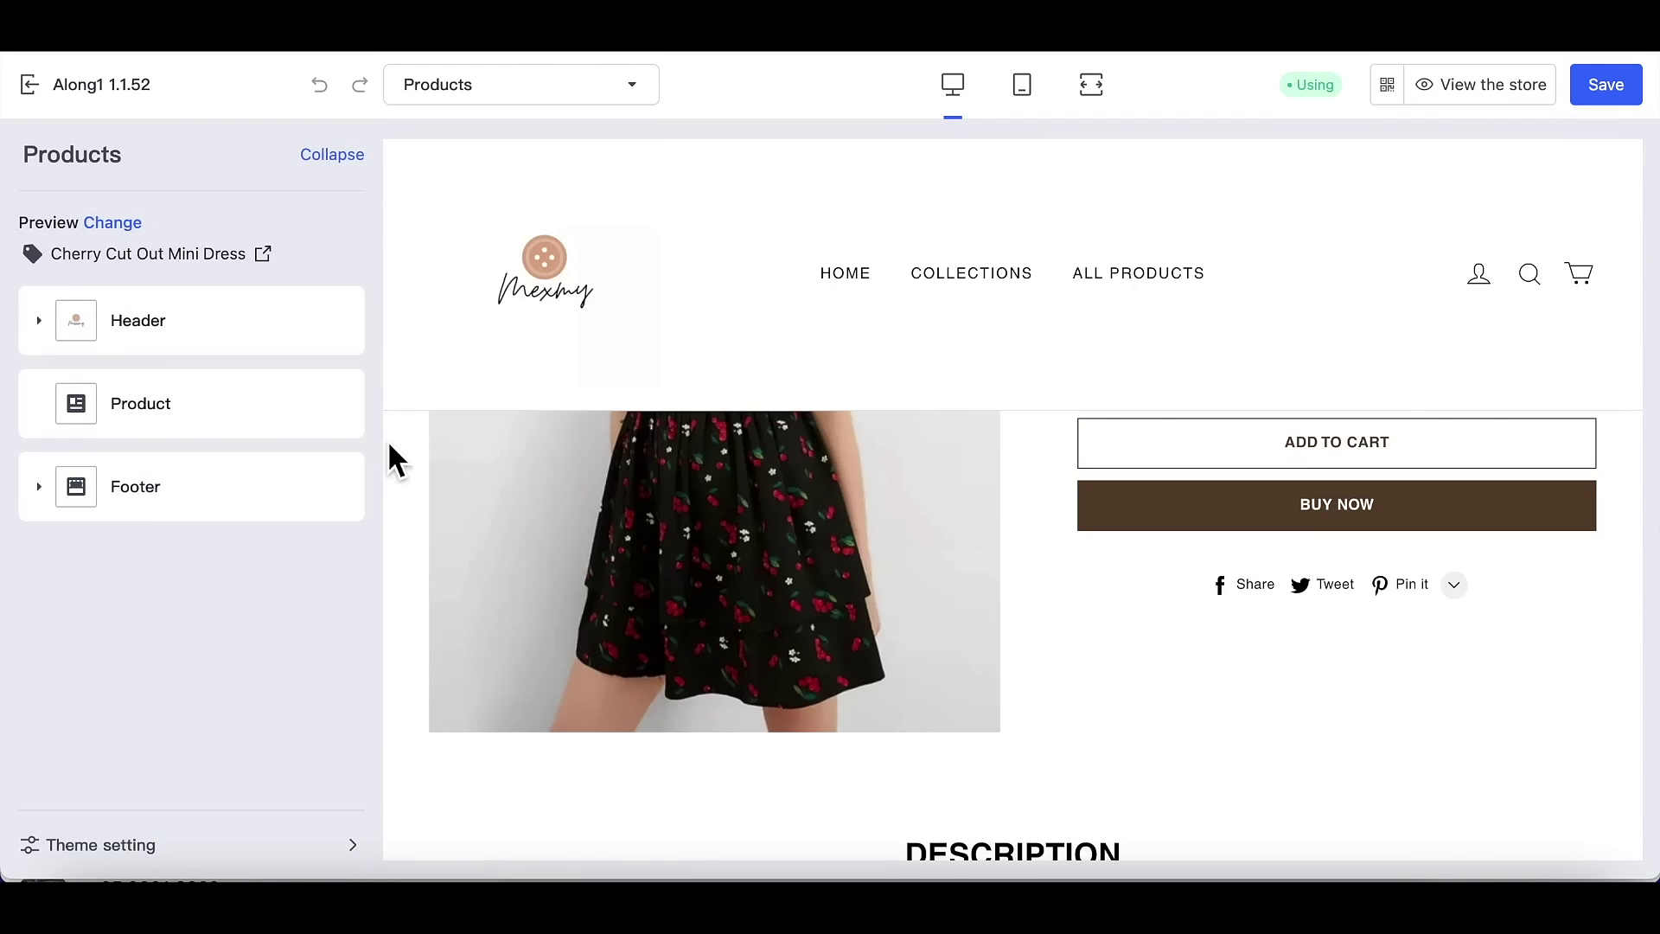
pyautogui.click(542, 100)
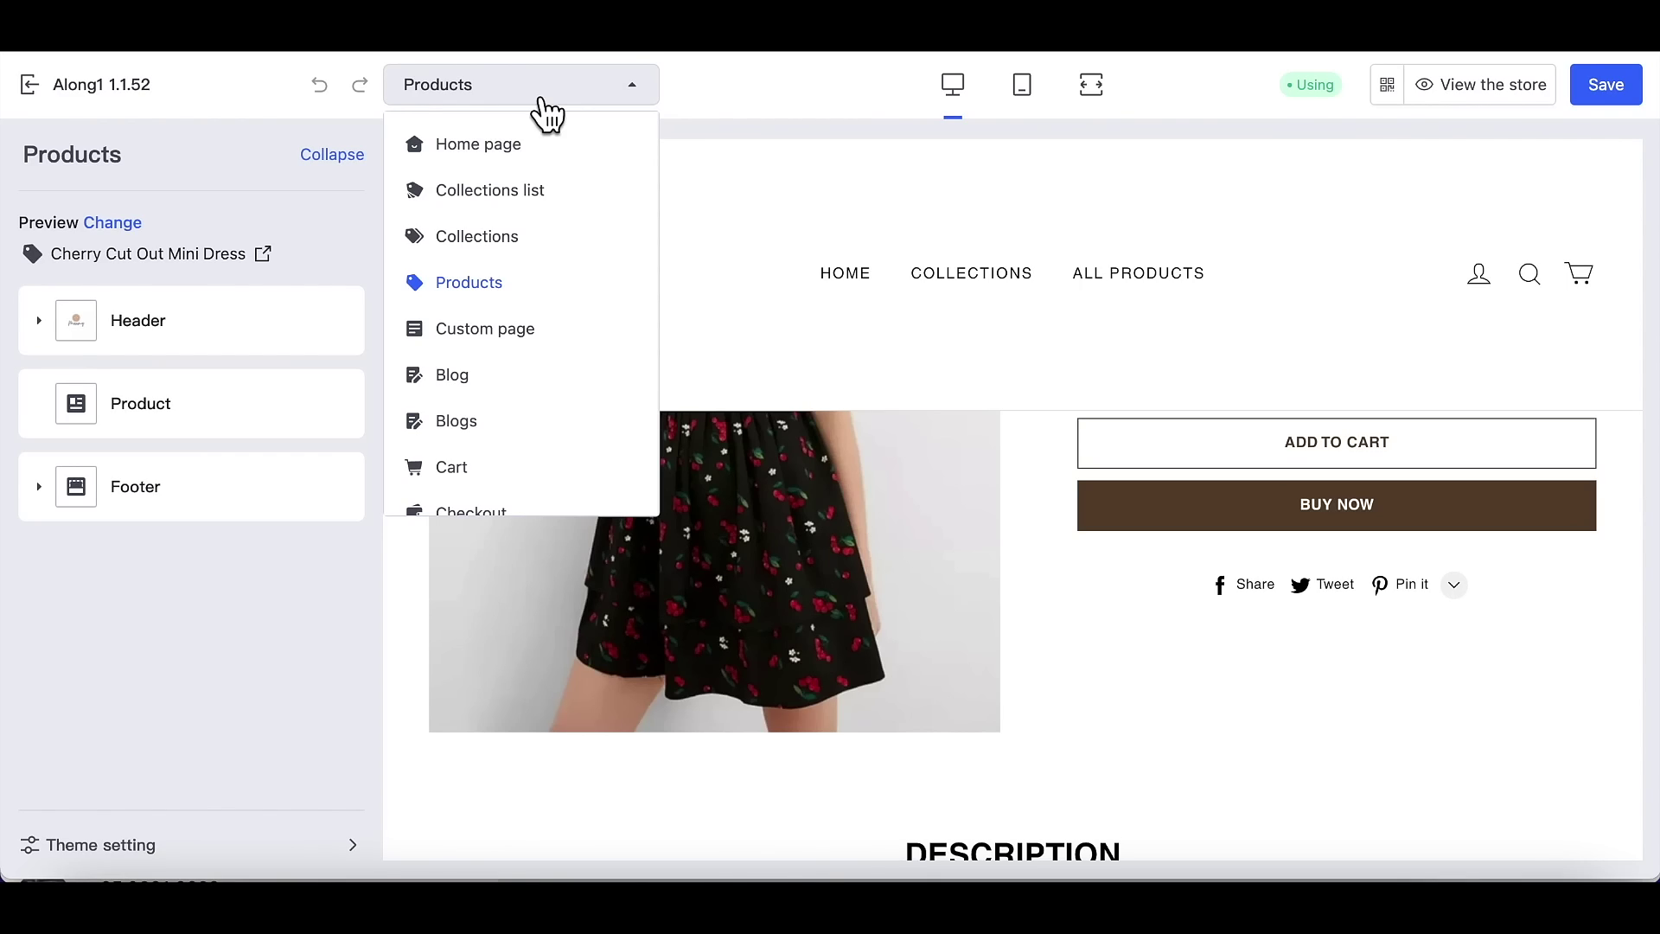
pyautogui.click(542, 99)
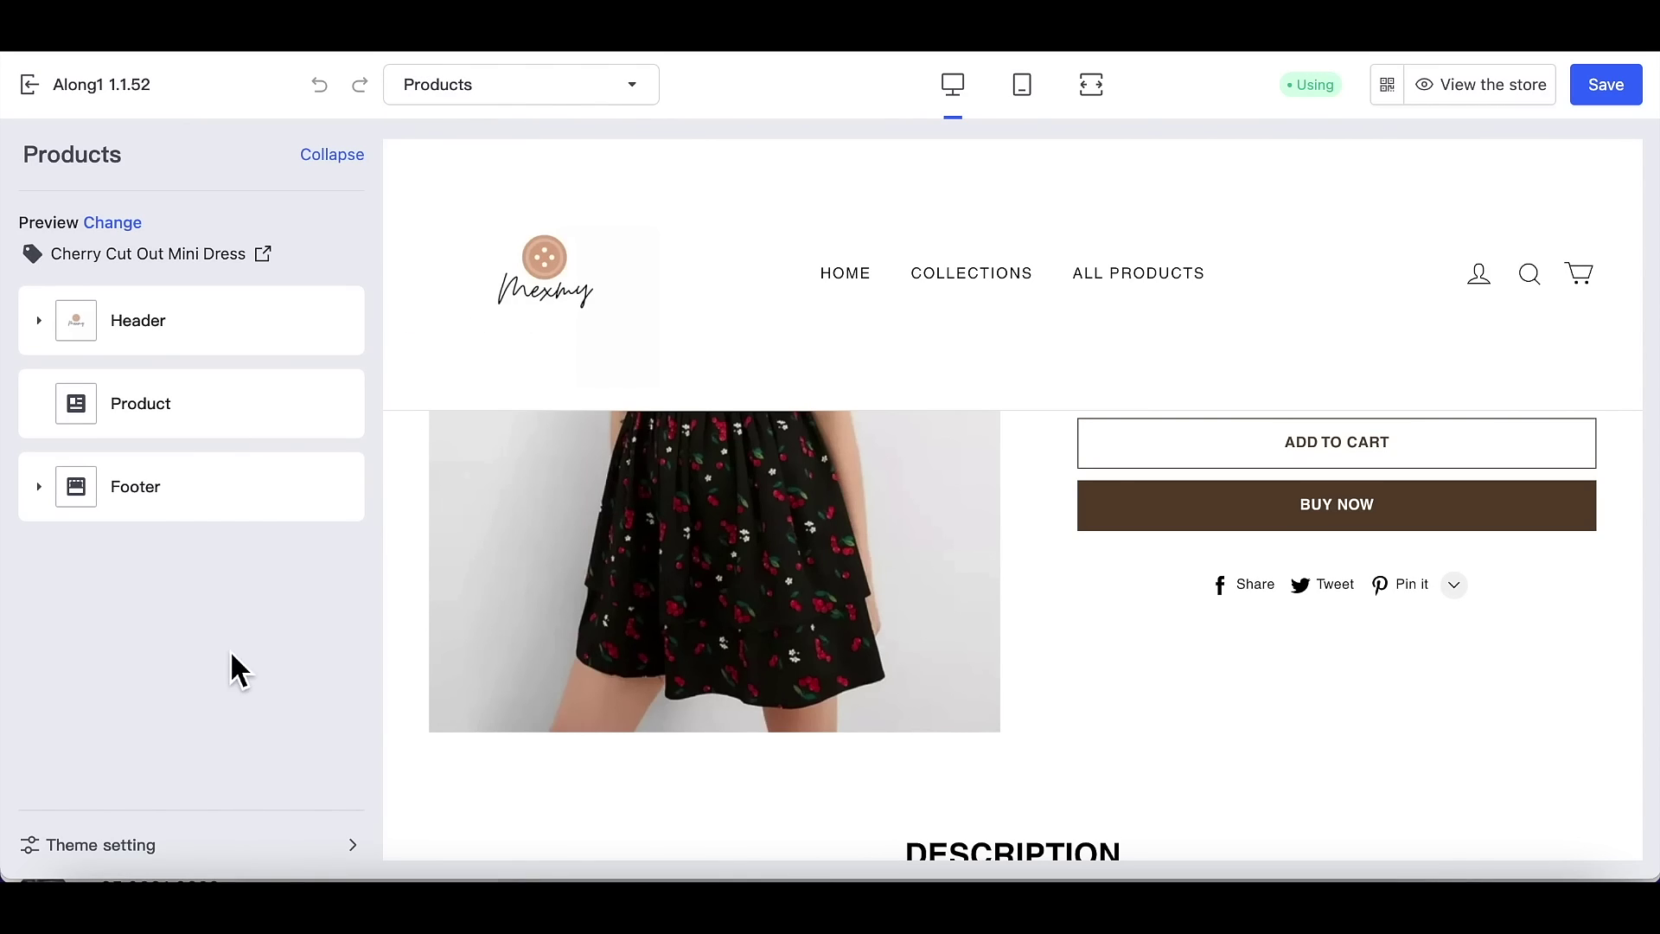
# Step: In the theme's Color settings, change the selling price colour to bright blue #0091FF
pyautogui.click(202, 842)
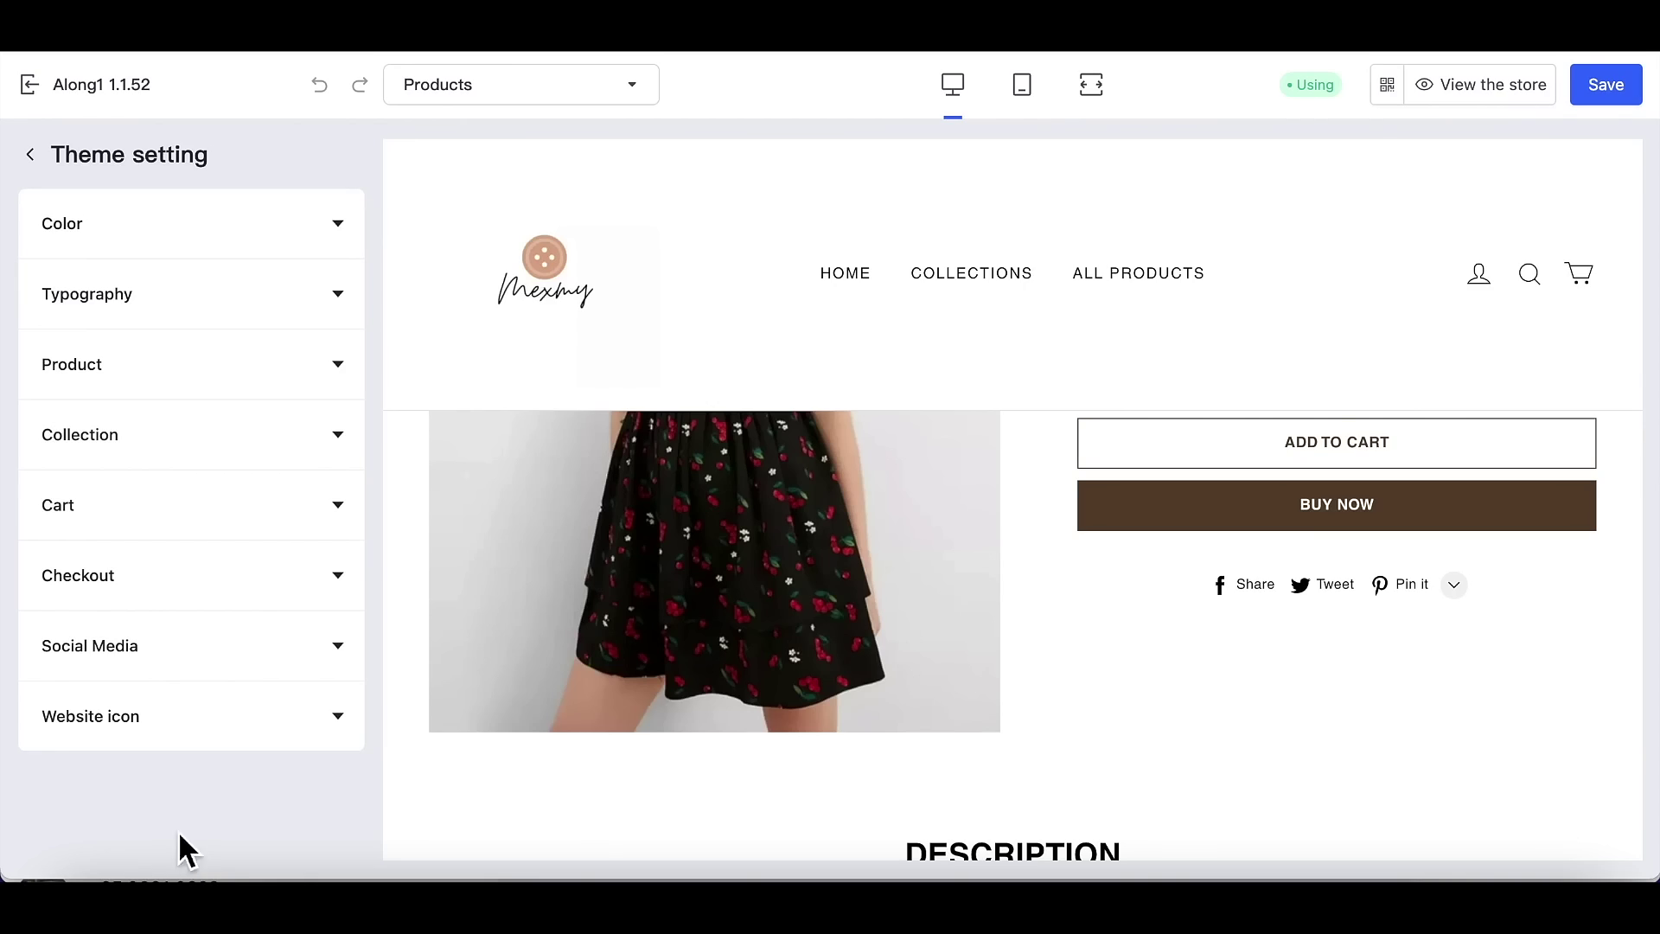
pyautogui.click(232, 240)
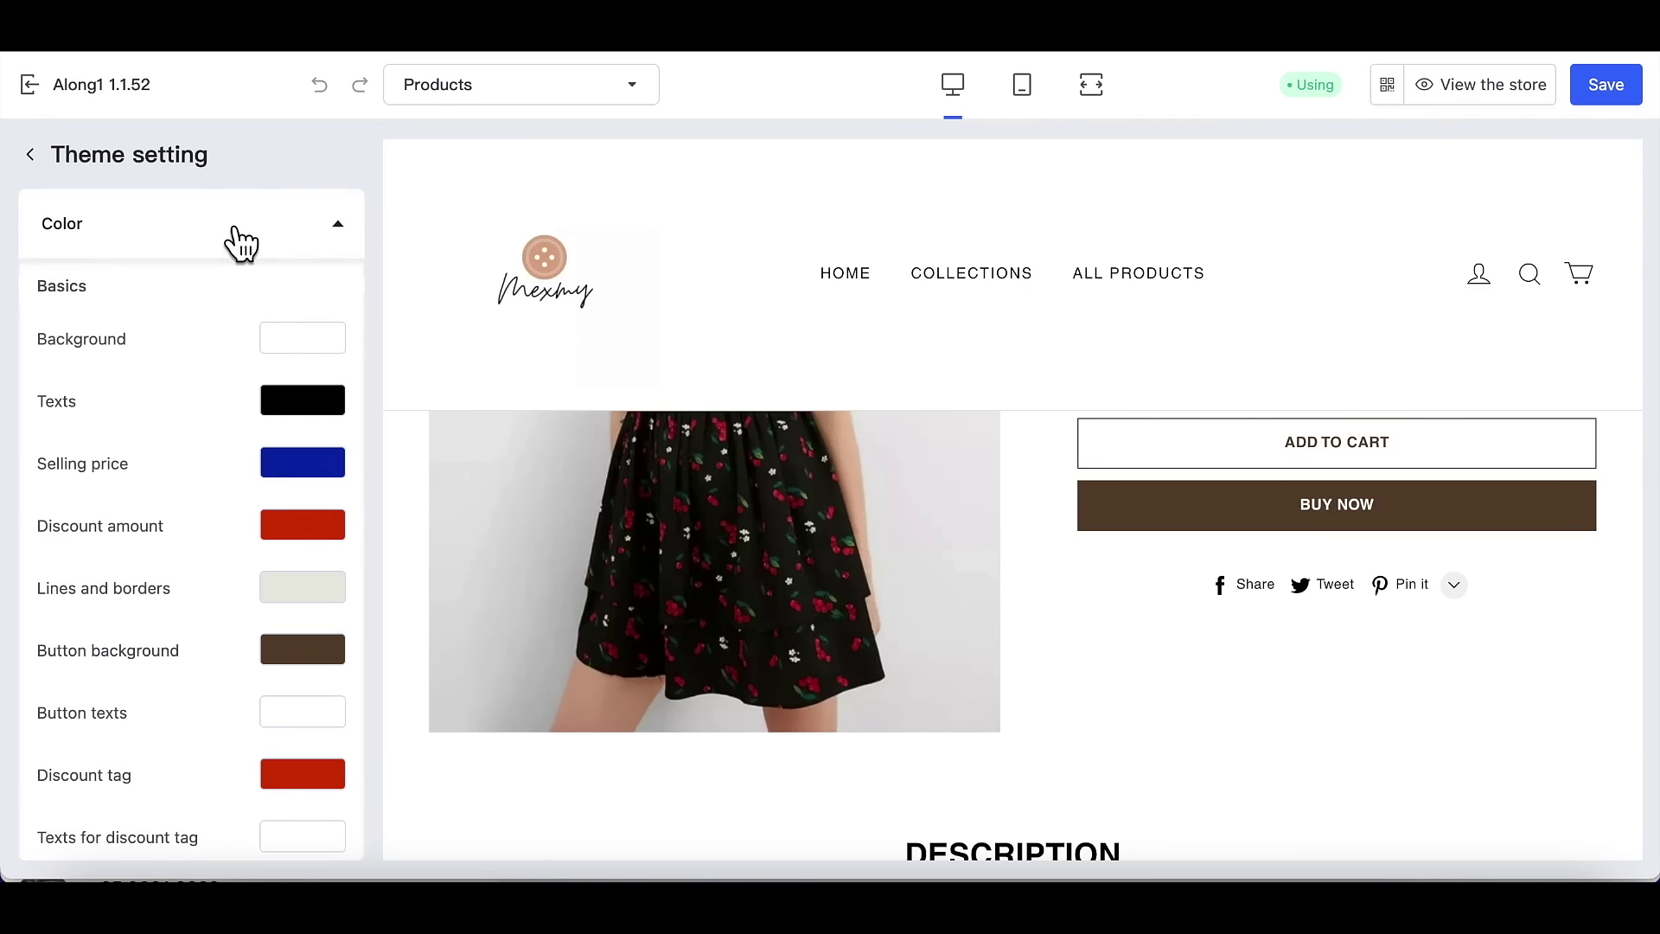
pyautogui.click(294, 465)
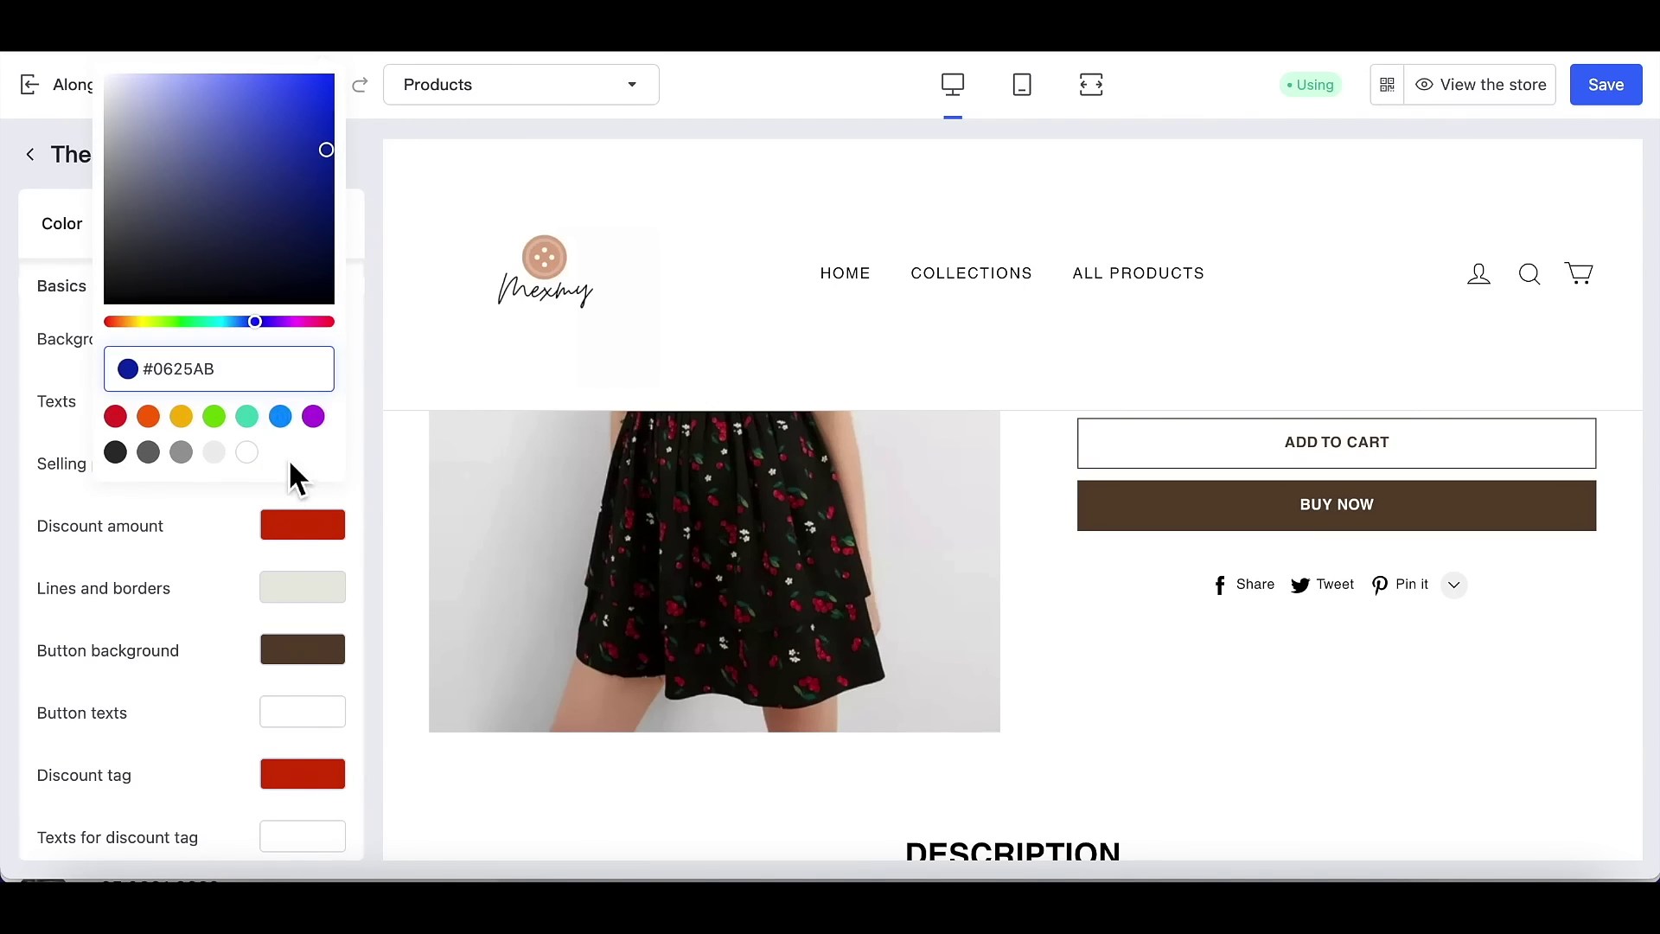
pyautogui.click(288, 421)
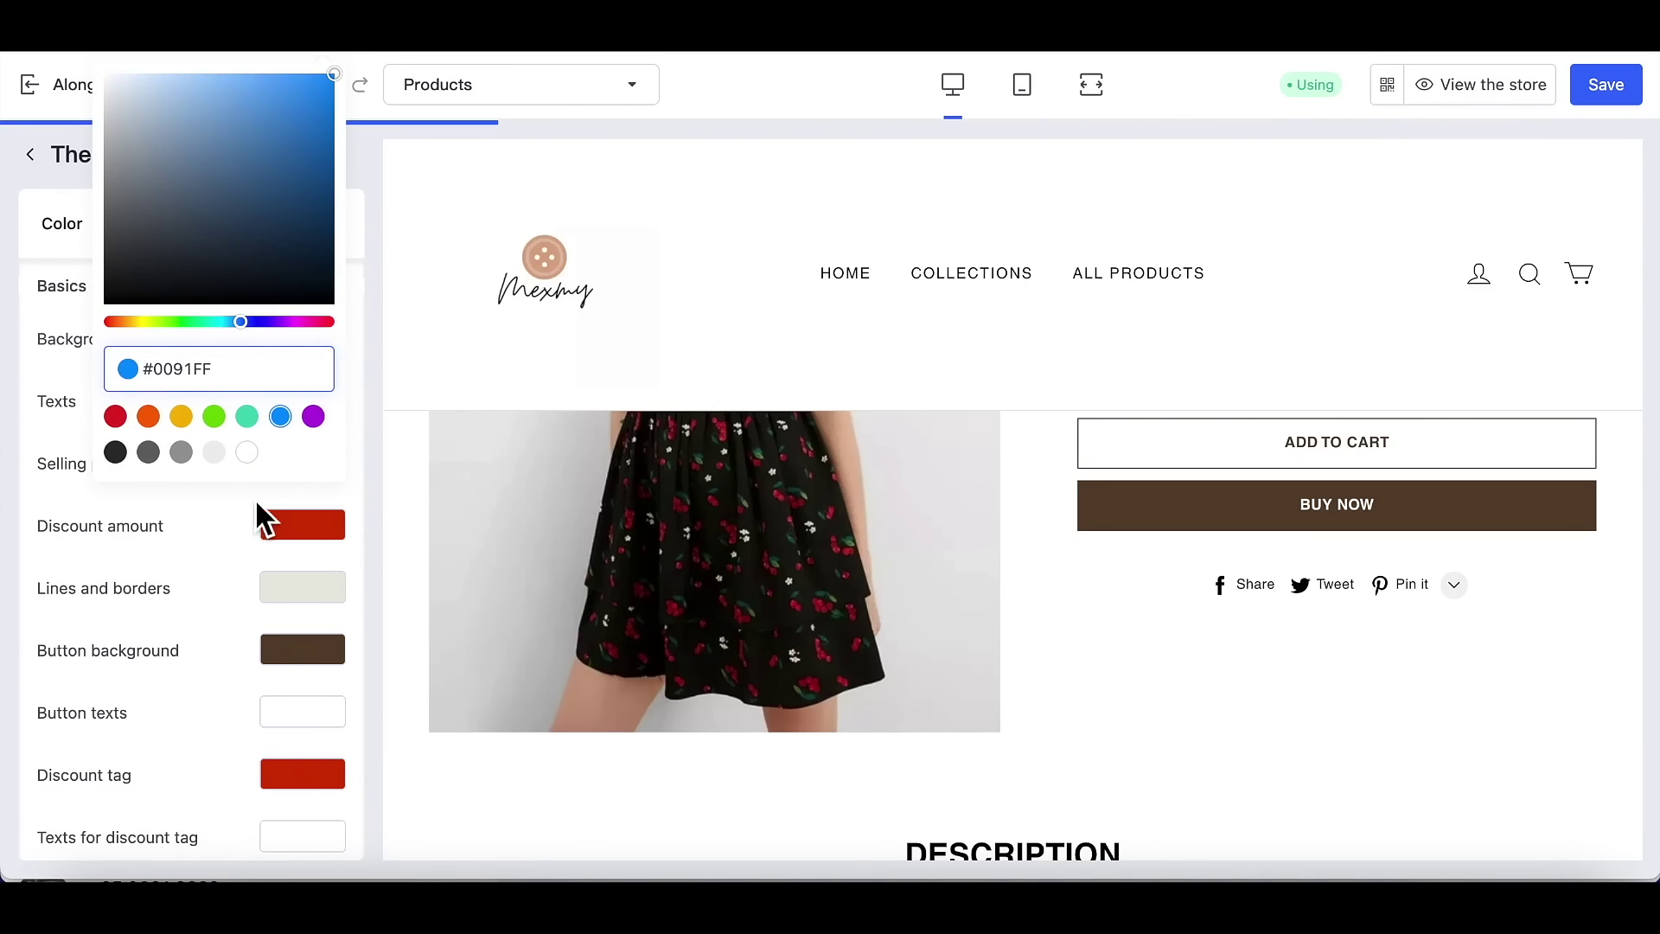
pyautogui.click(235, 521)
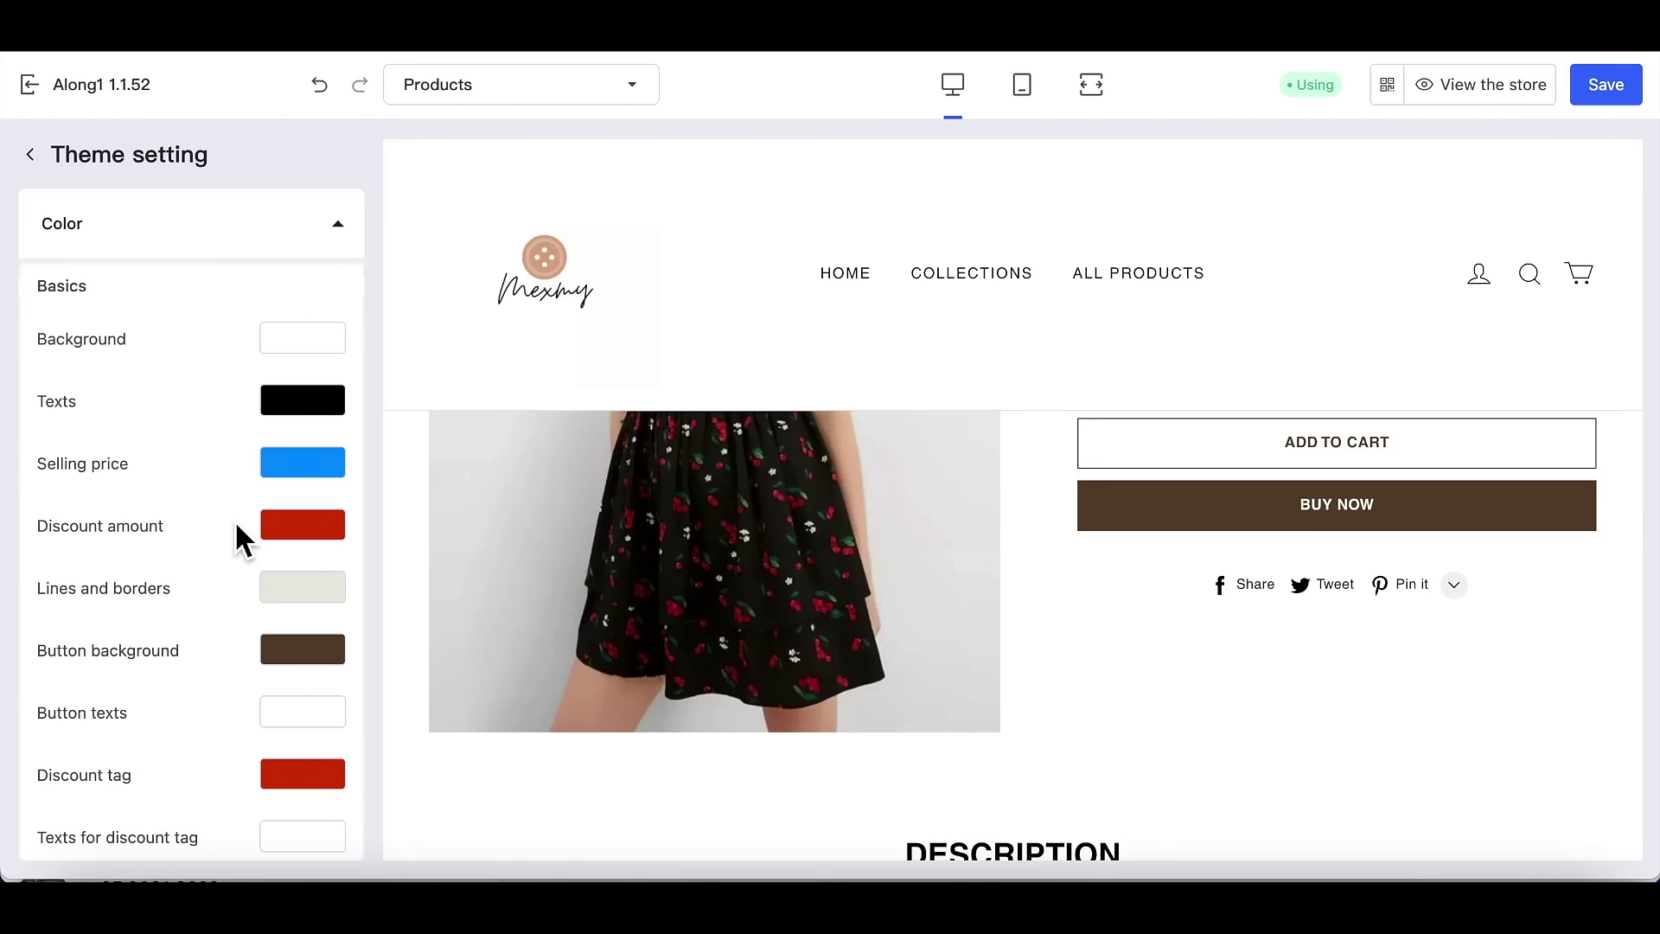
# Step: Scroll down the theme settings to the Typography options, showing Helvetica 700 at 38px titles
pyautogui.scroll(-5, 235, 521)
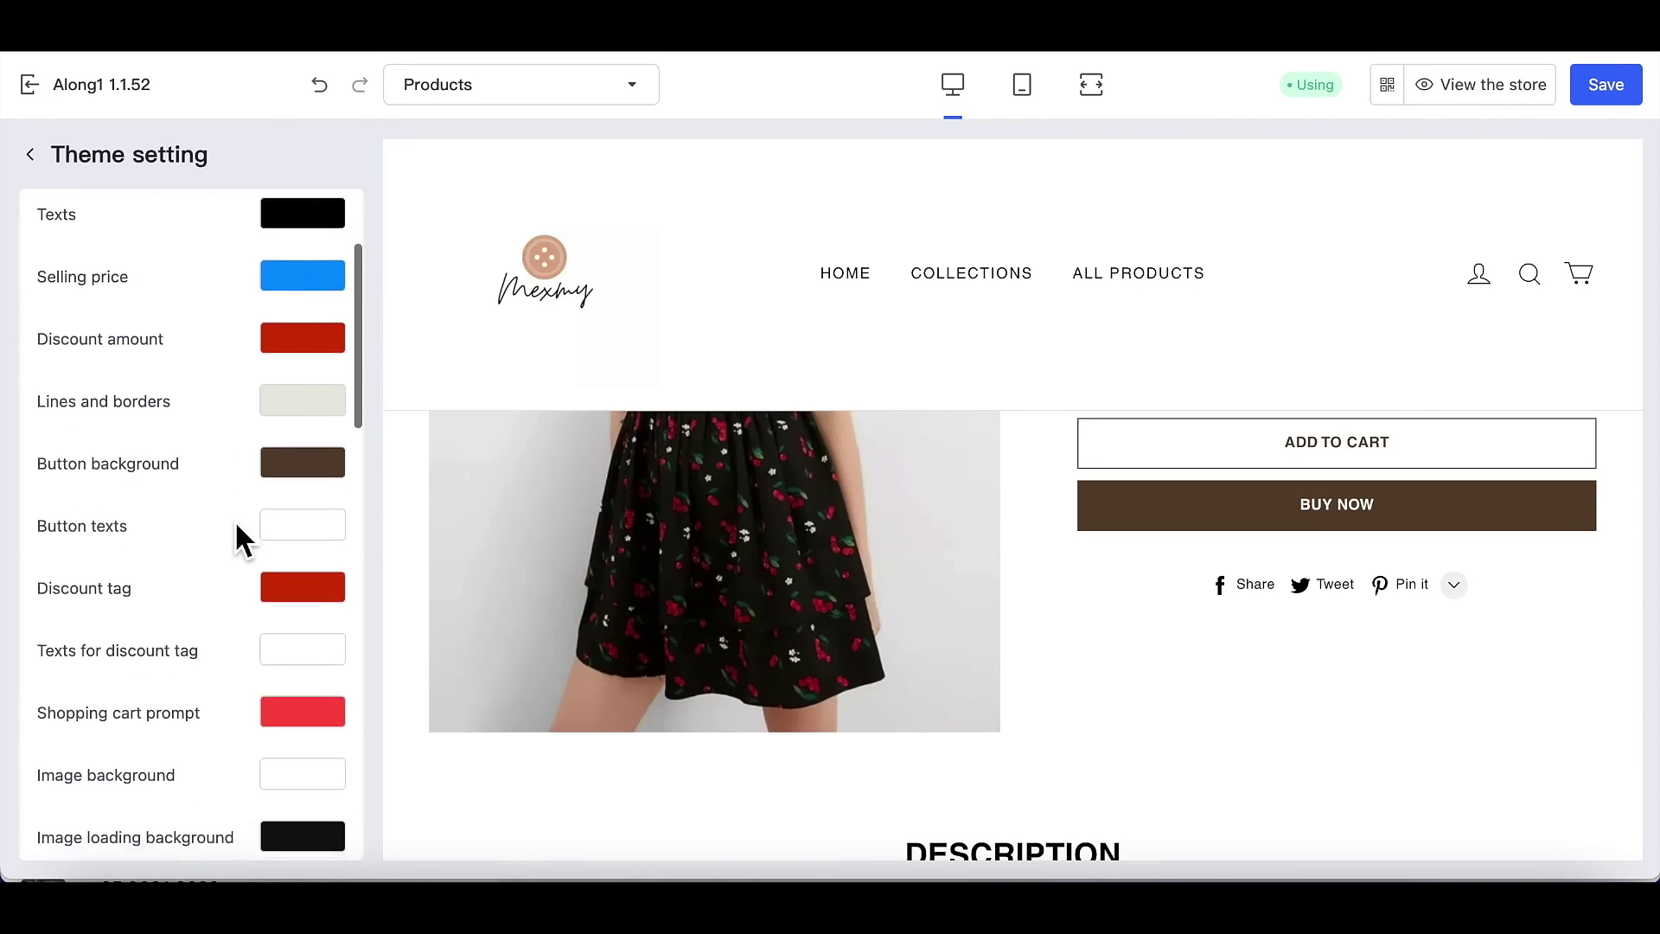
pyautogui.scroll(-11, 235, 521)
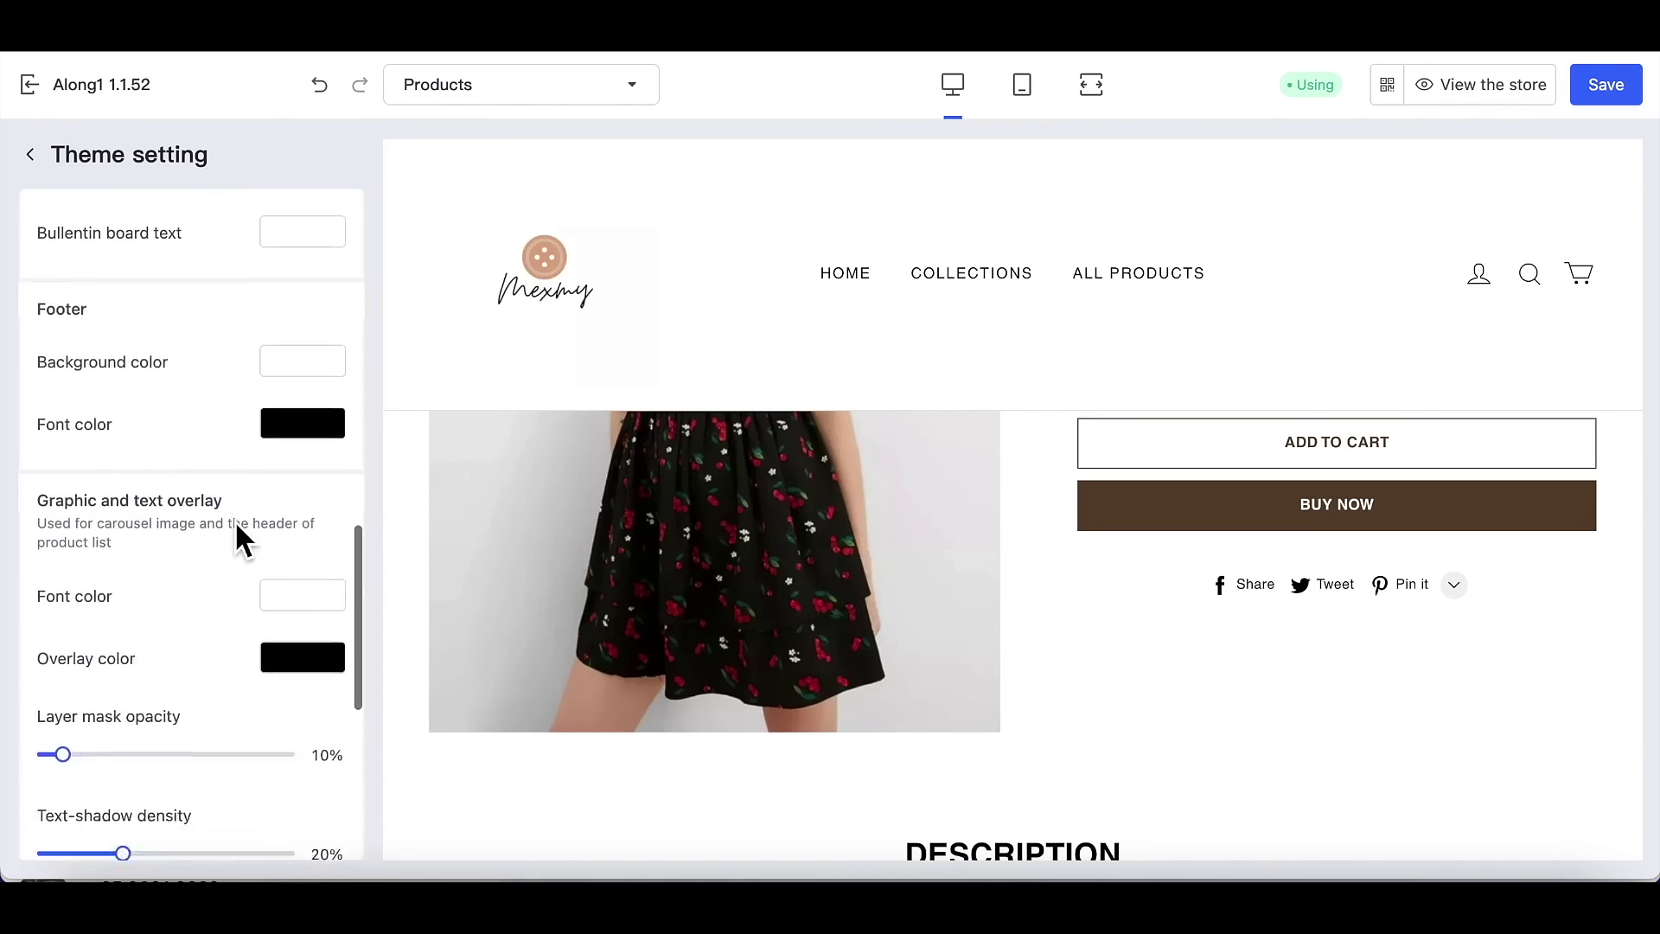
pyautogui.scroll(-3, 235, 524)
pyautogui.click(235, 523)
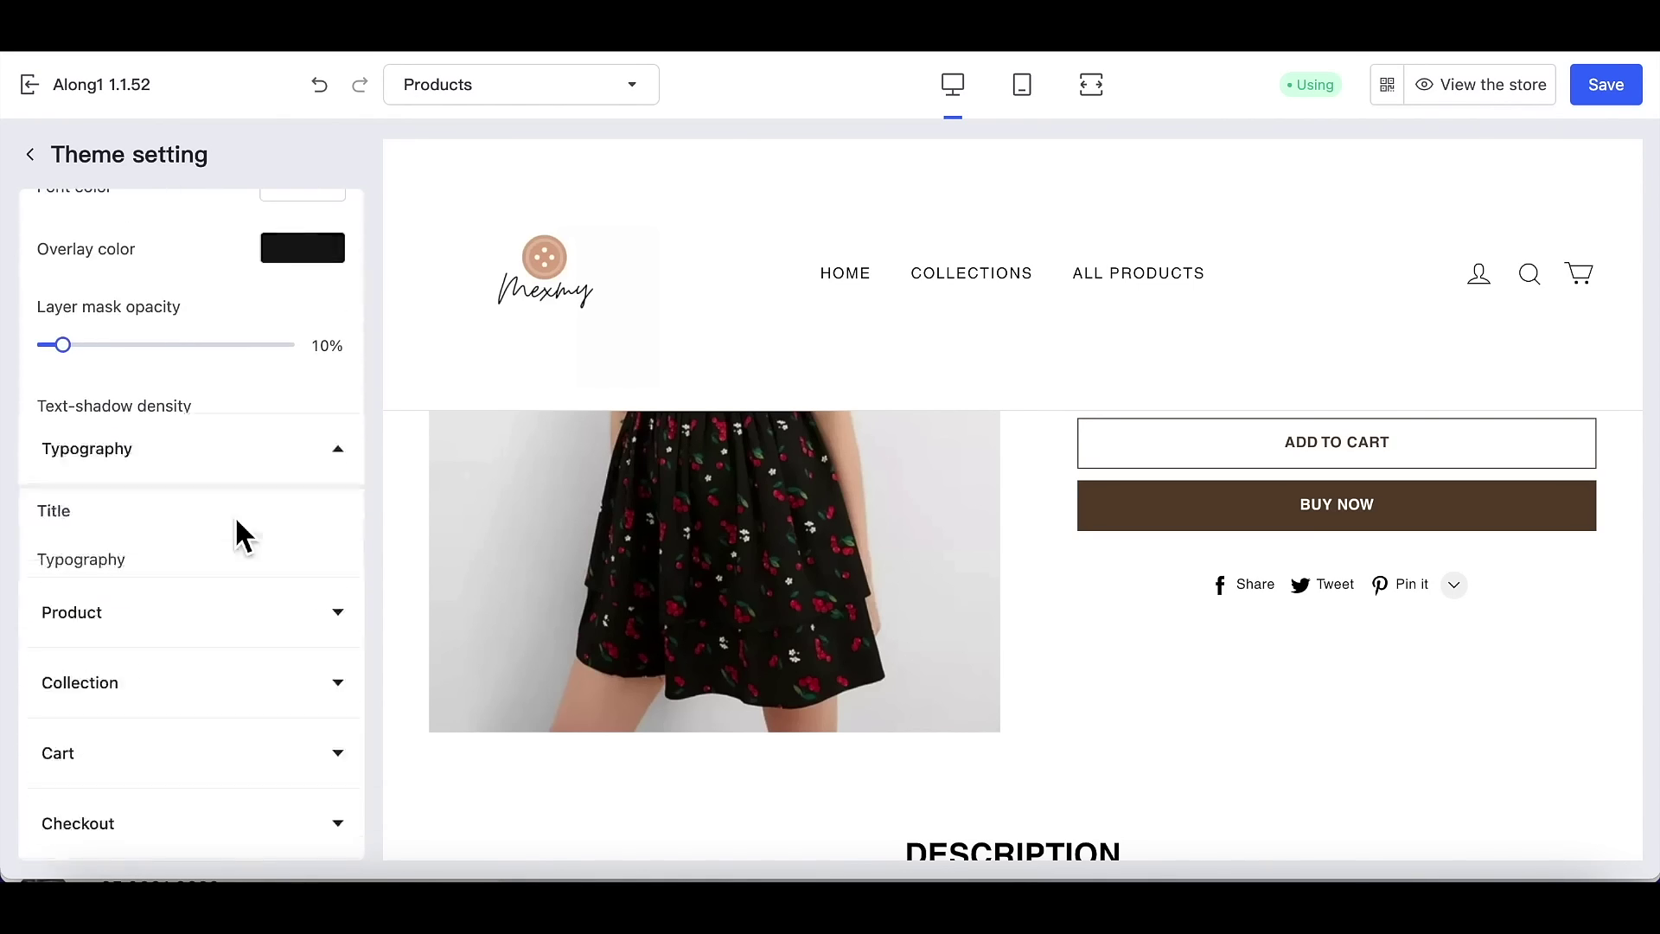
pyautogui.scroll(-6, 235, 524)
# Step: Review the Typography settings and expand the Product theme settings
pyautogui.scroll(10, 235, 519)
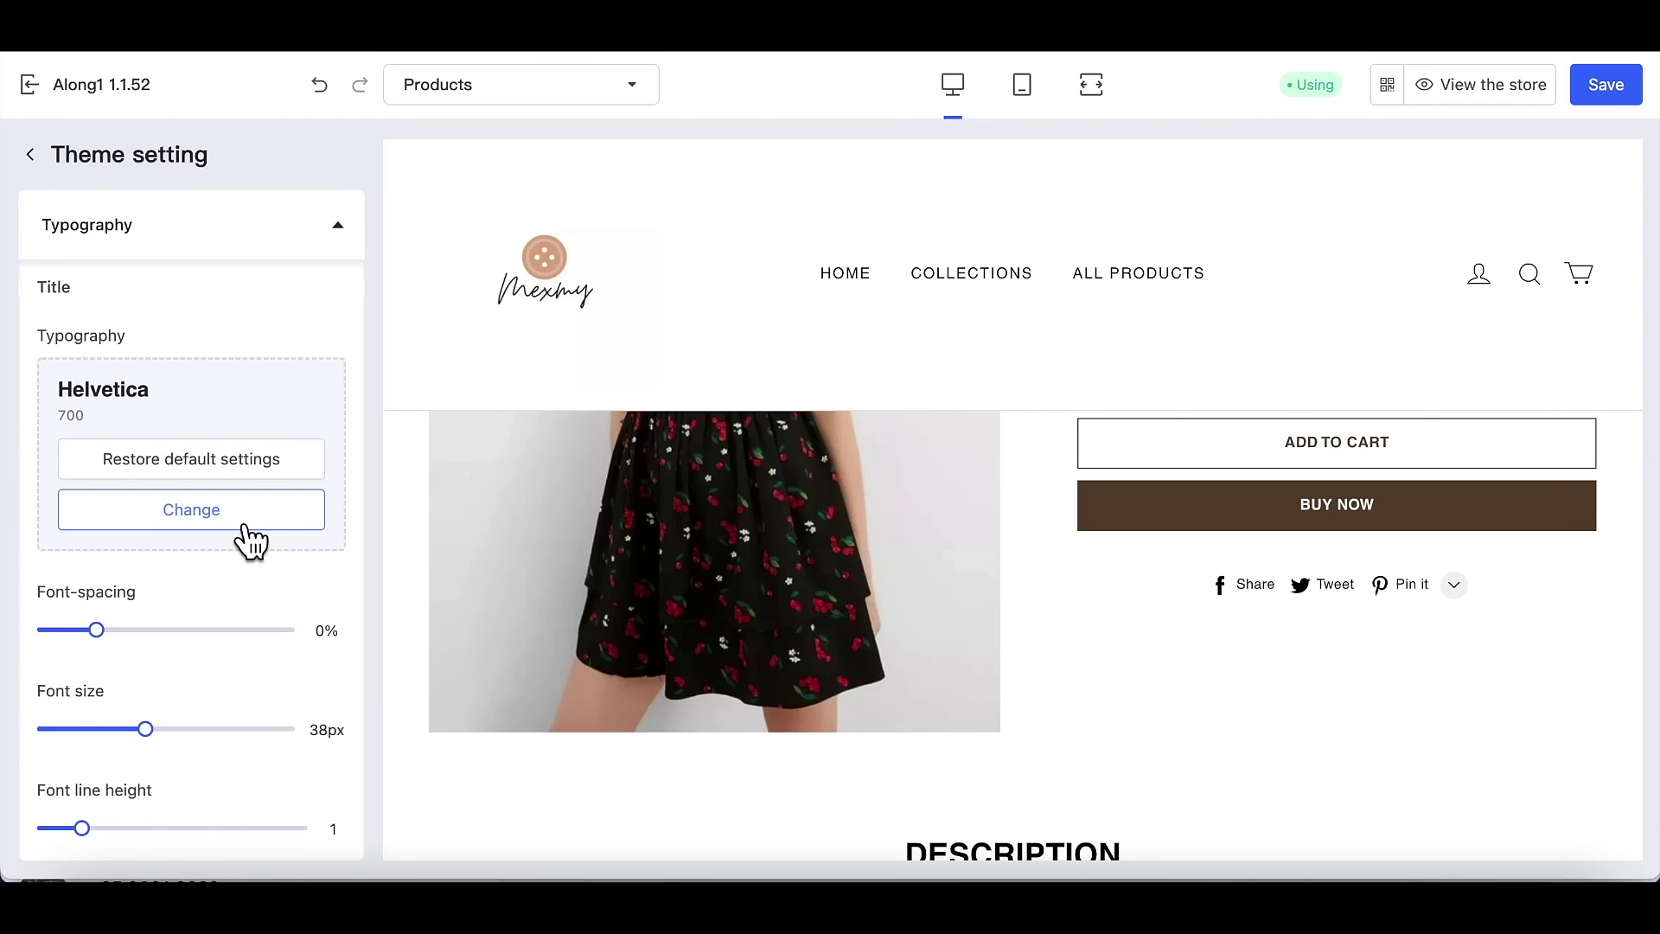
pyautogui.scroll(-5, 233, 558)
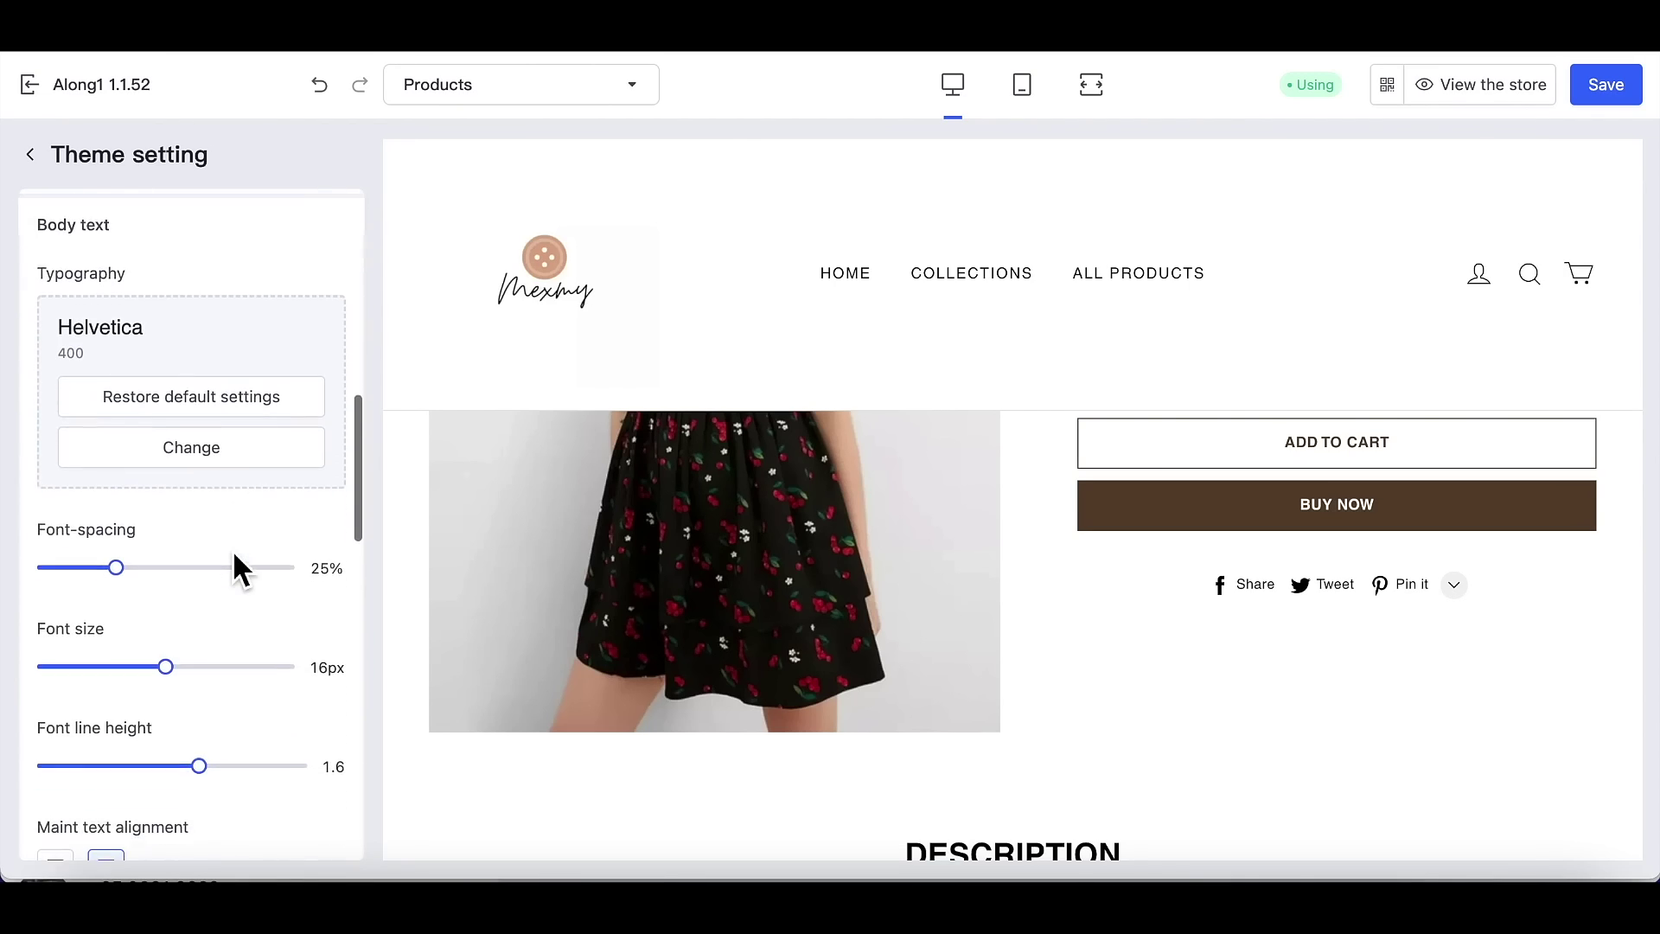
pyautogui.scroll(-10, 234, 554)
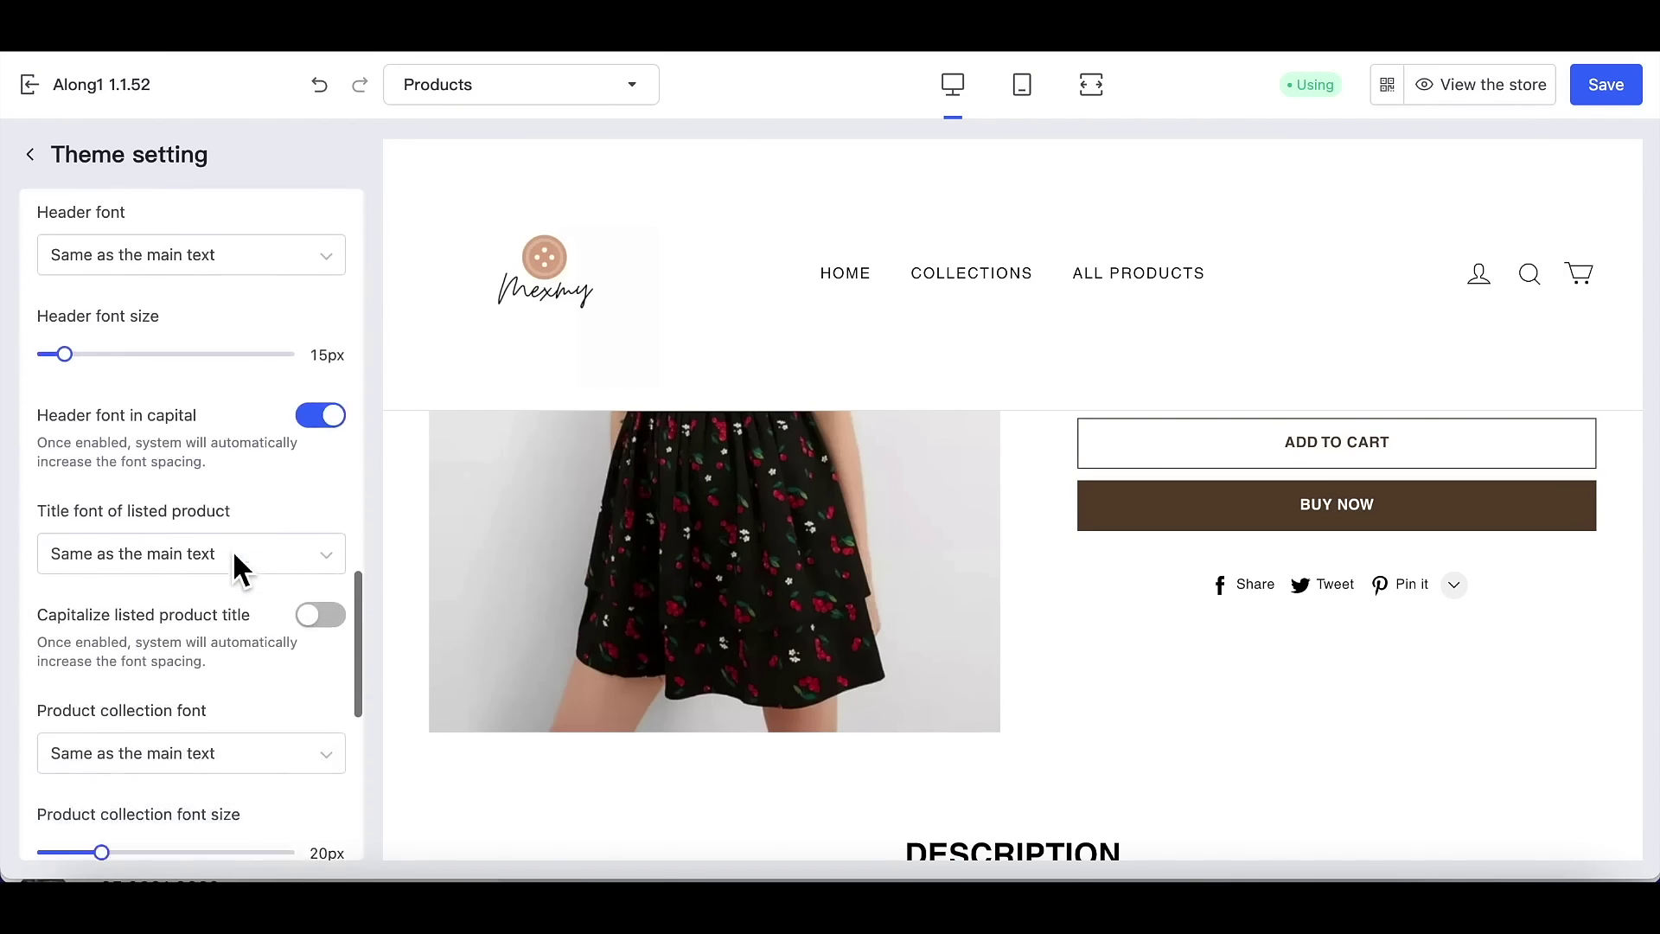
pyautogui.scroll(-10, 233, 558)
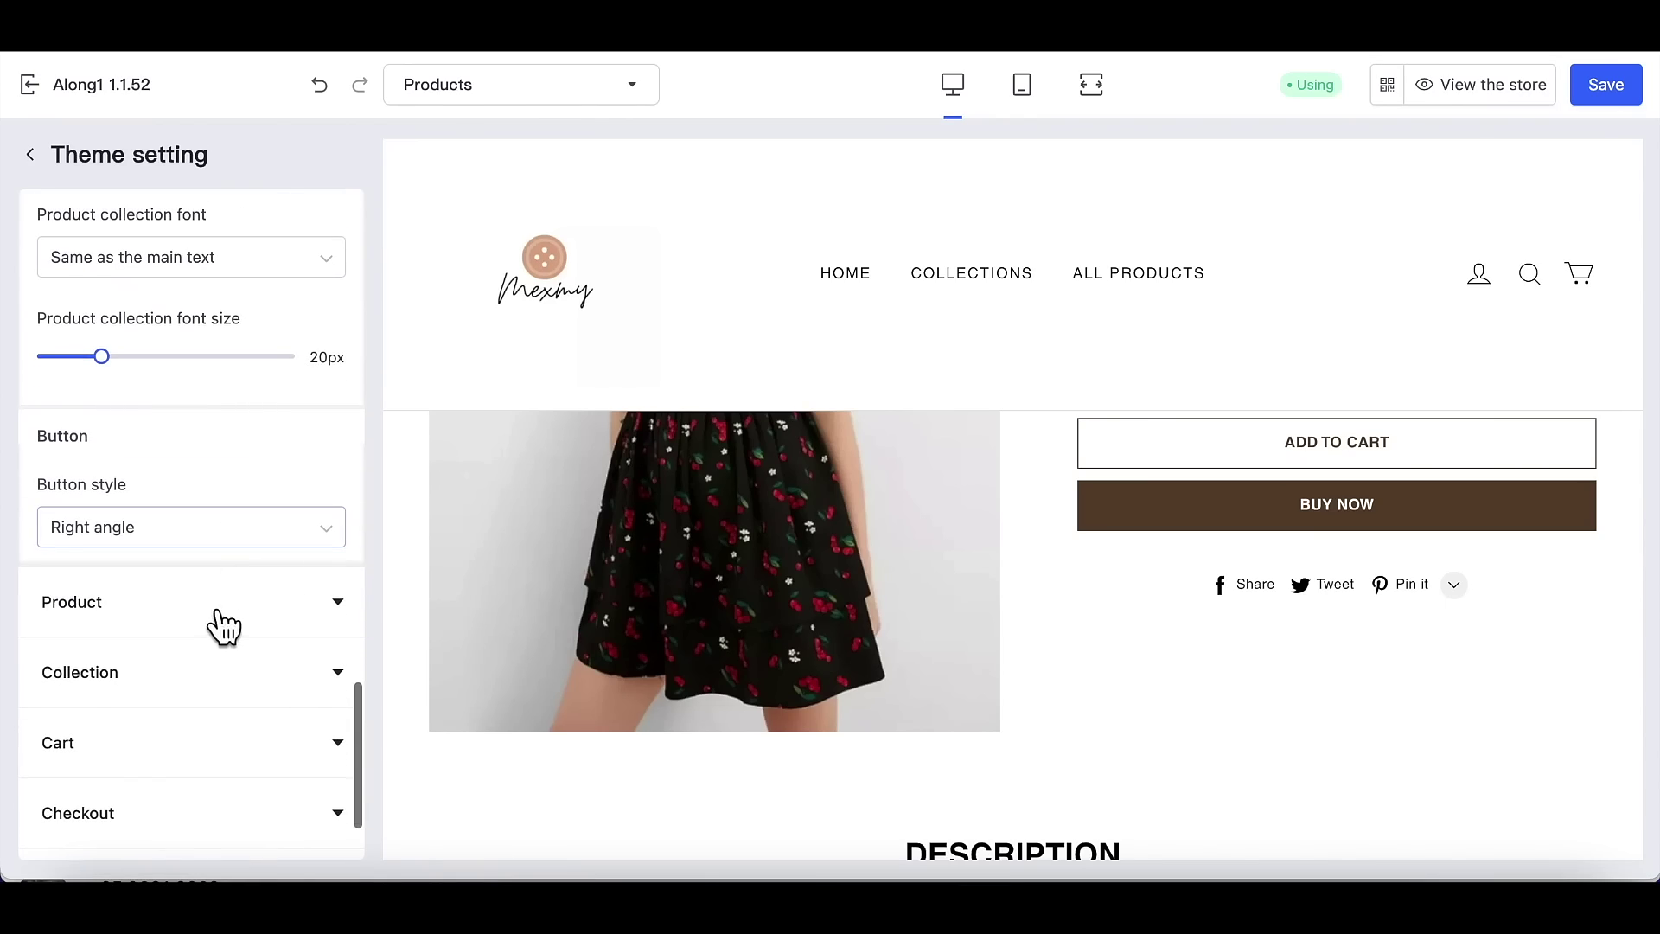
pyautogui.click(216, 627)
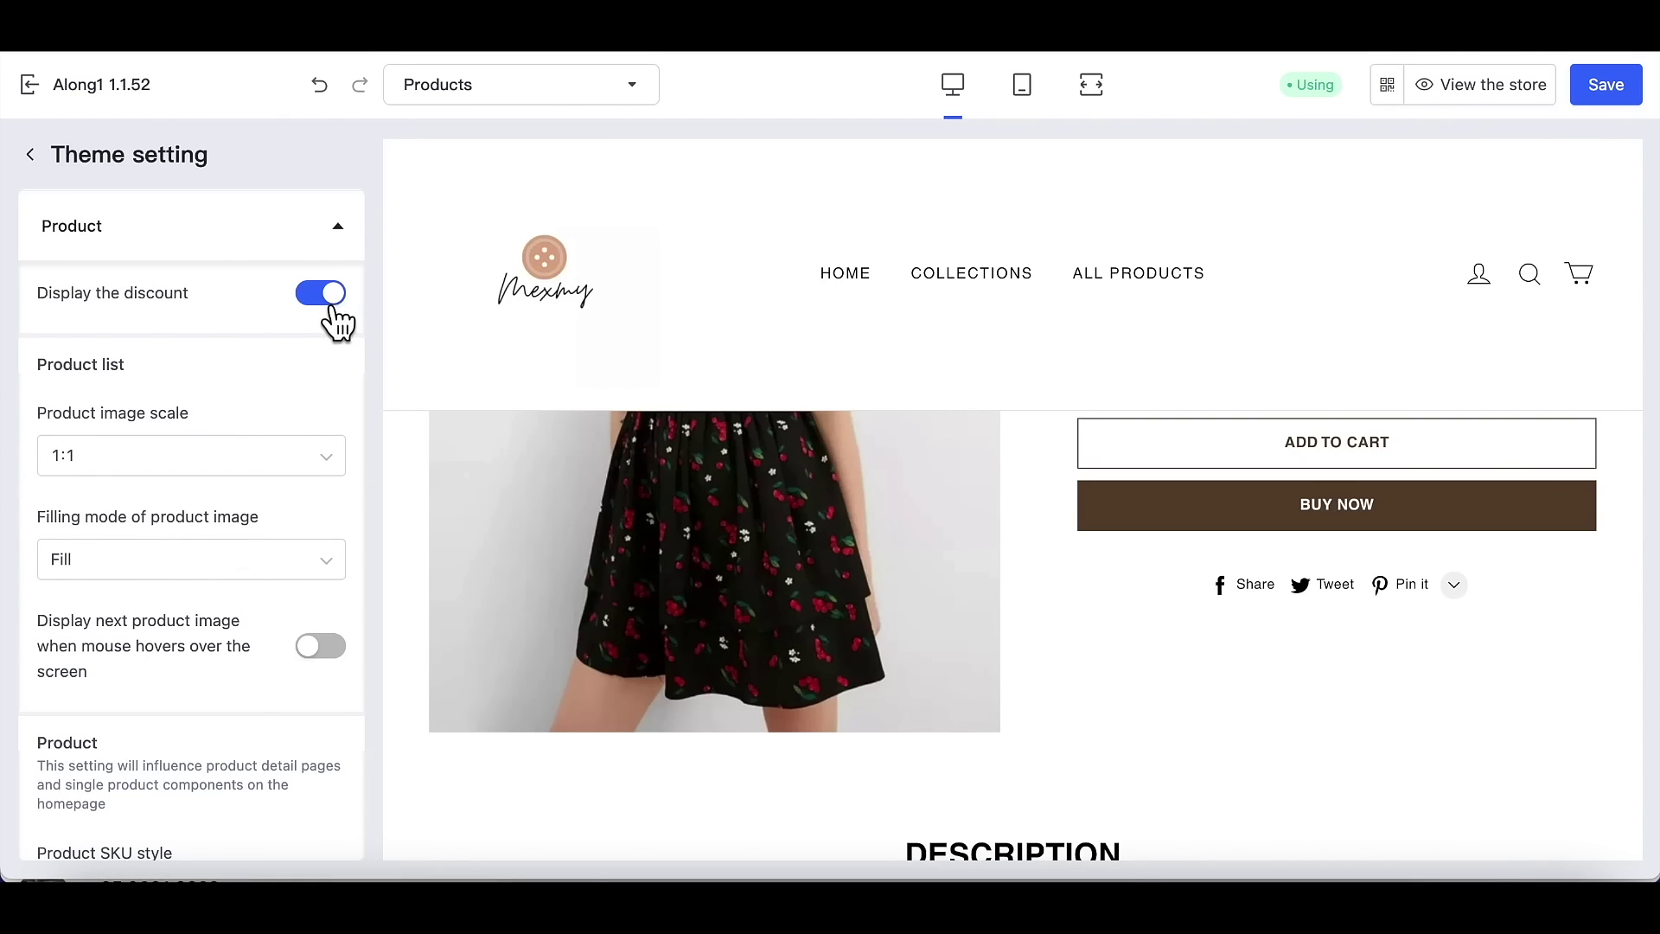
# Step: Scroll to the Cart settings, where the cart opens as a drawer
pyautogui.scroll(-5, 298, 430)
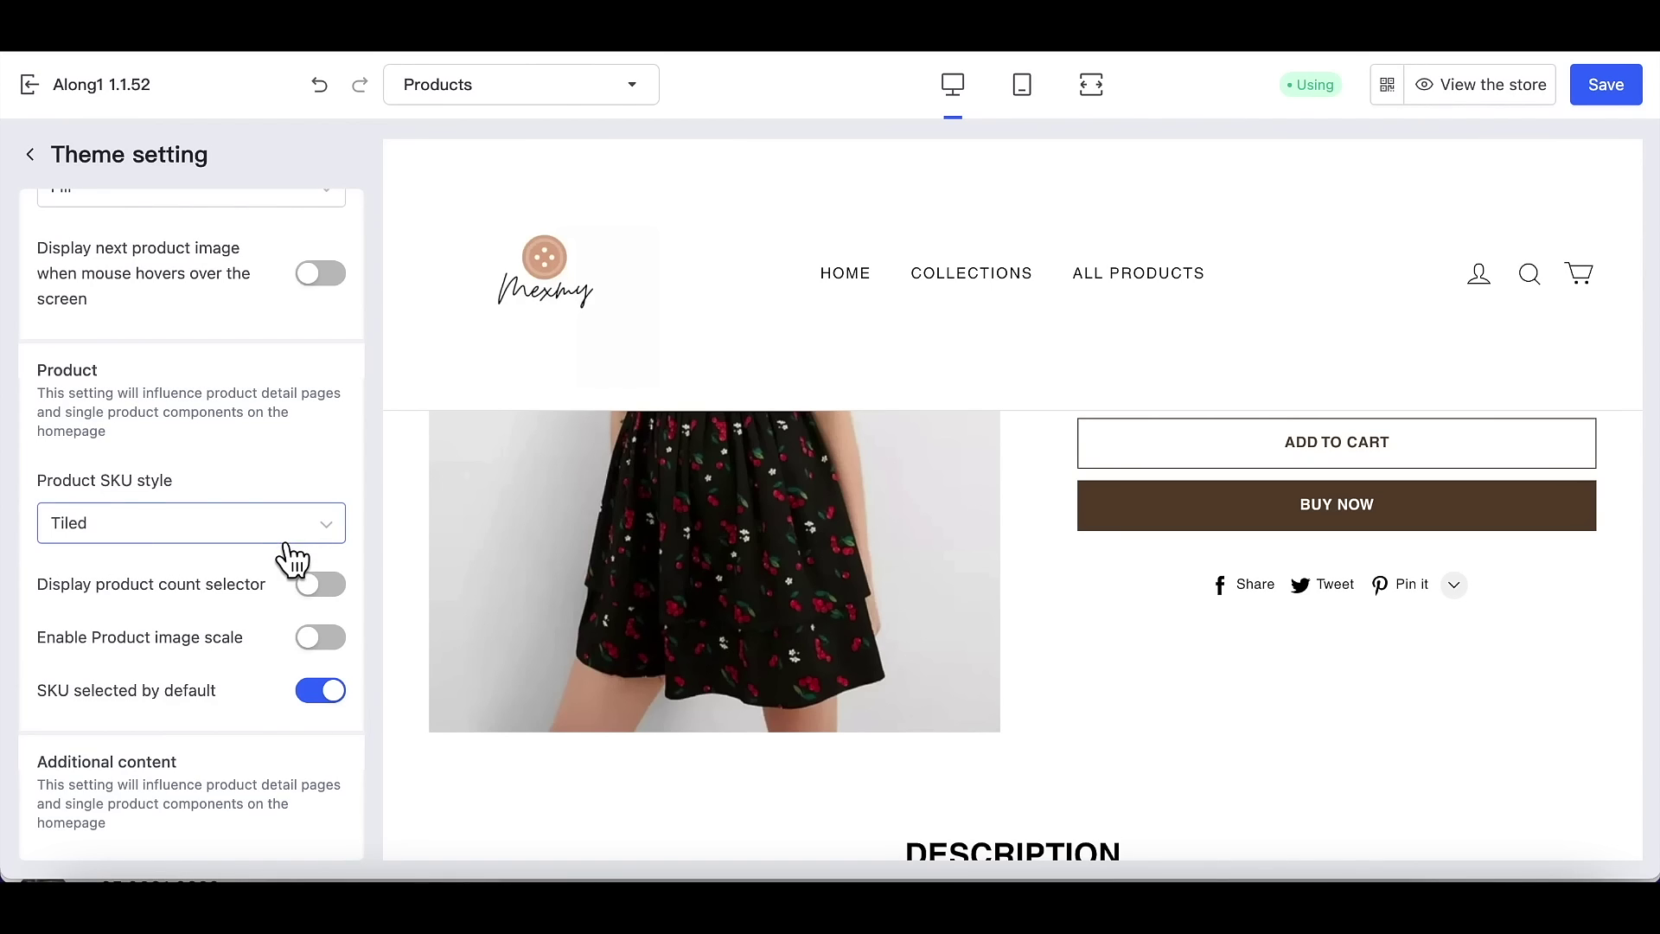
pyautogui.scroll(-10, 285, 554)
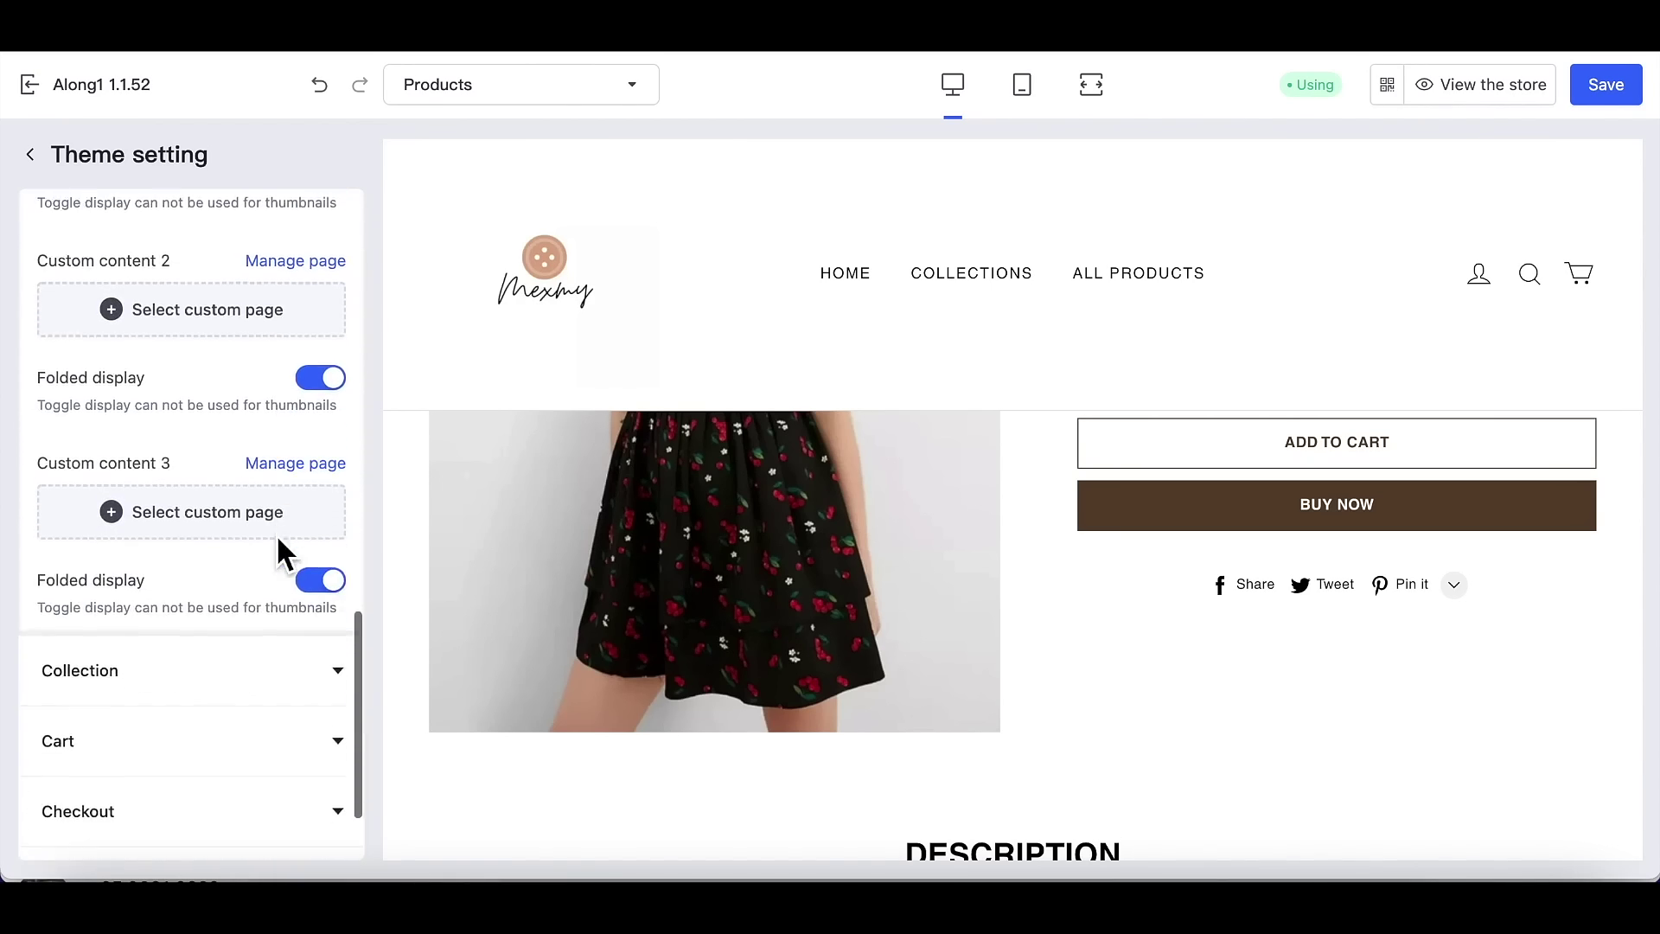
pyautogui.scroll(-3, 277, 533)
pyautogui.click(218, 657)
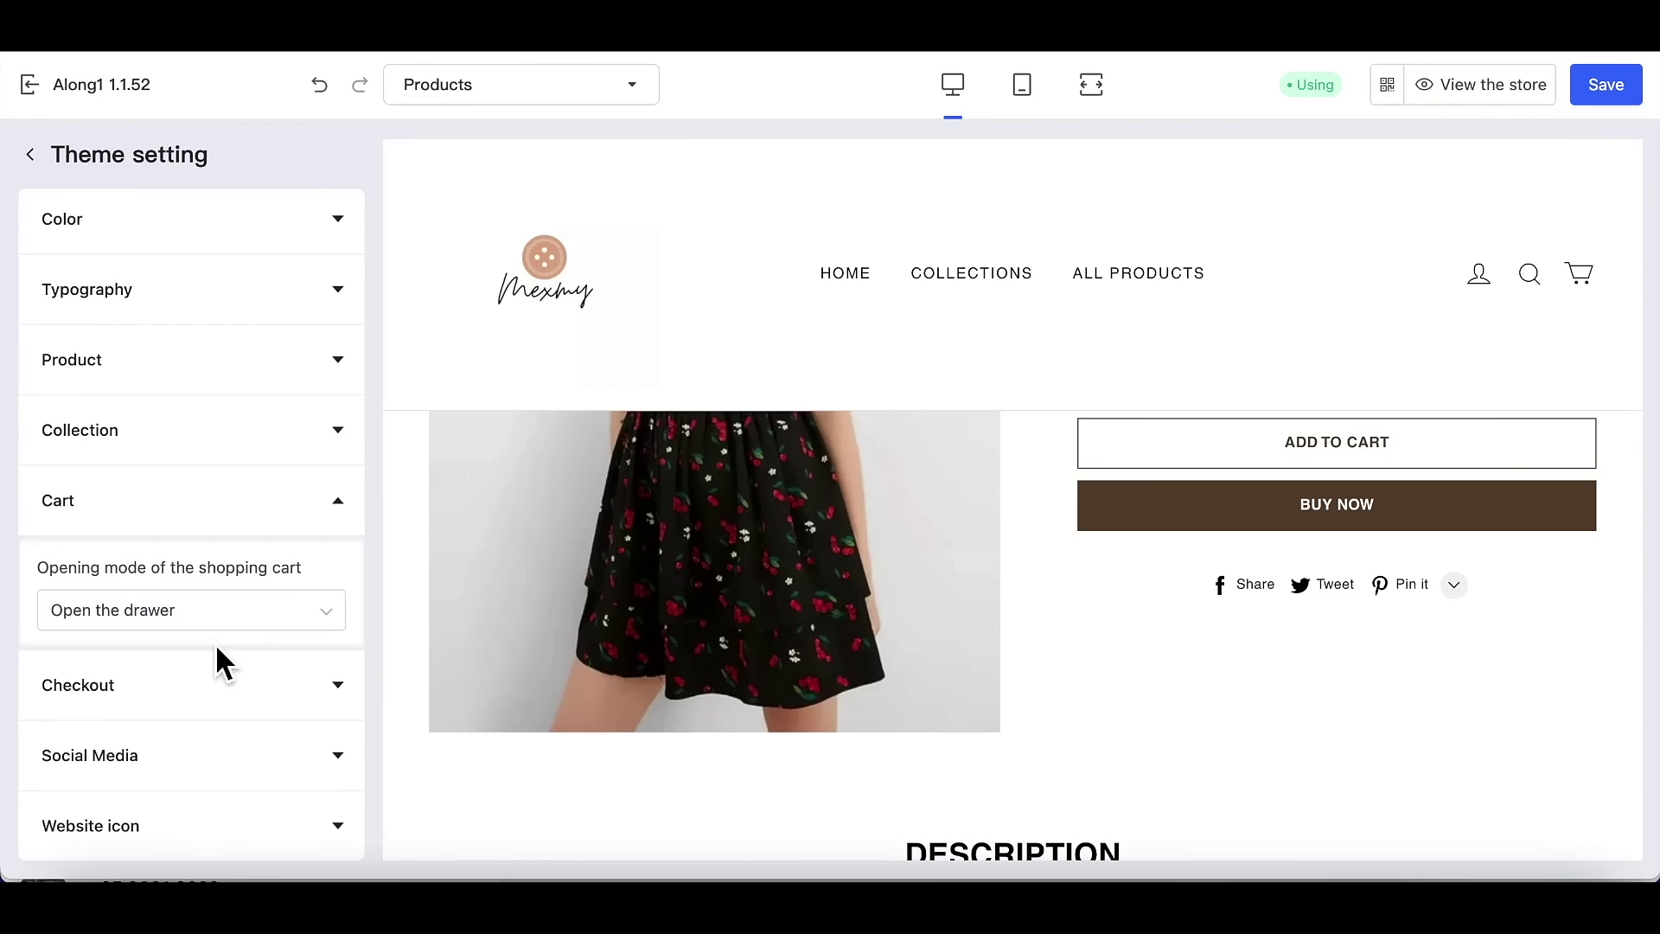
# Step: Keep the cart opening mode as Open the drawer and review the Checkout banner, logo, typography and colour settings
pyautogui.click(242, 614)
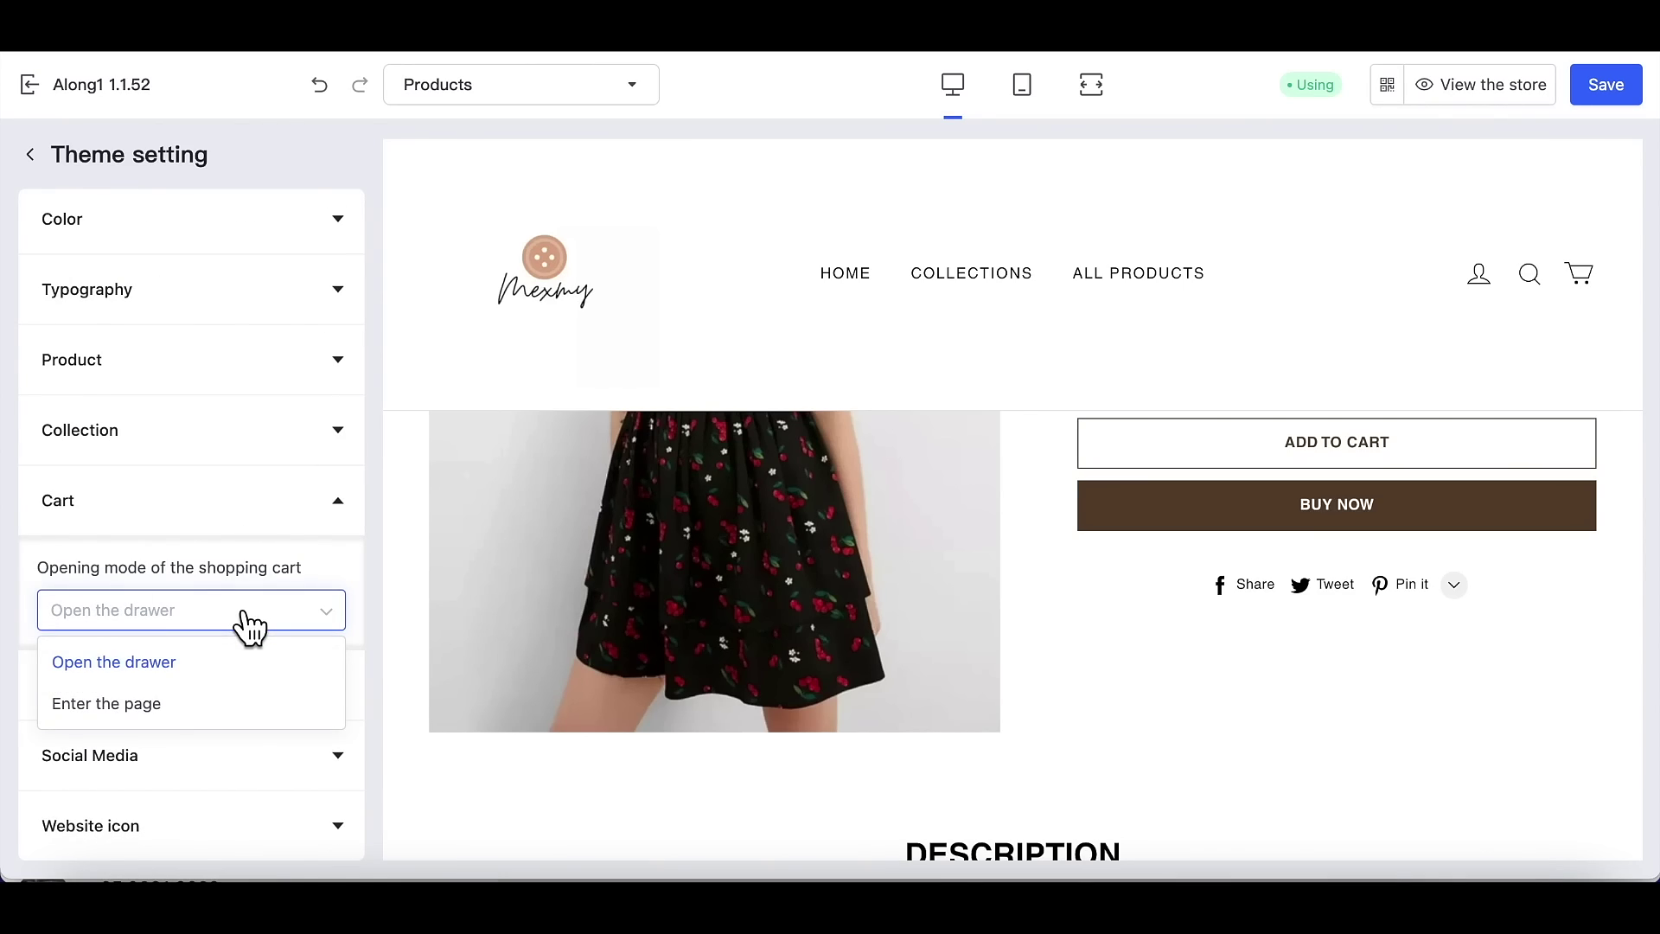
pyautogui.click(246, 616)
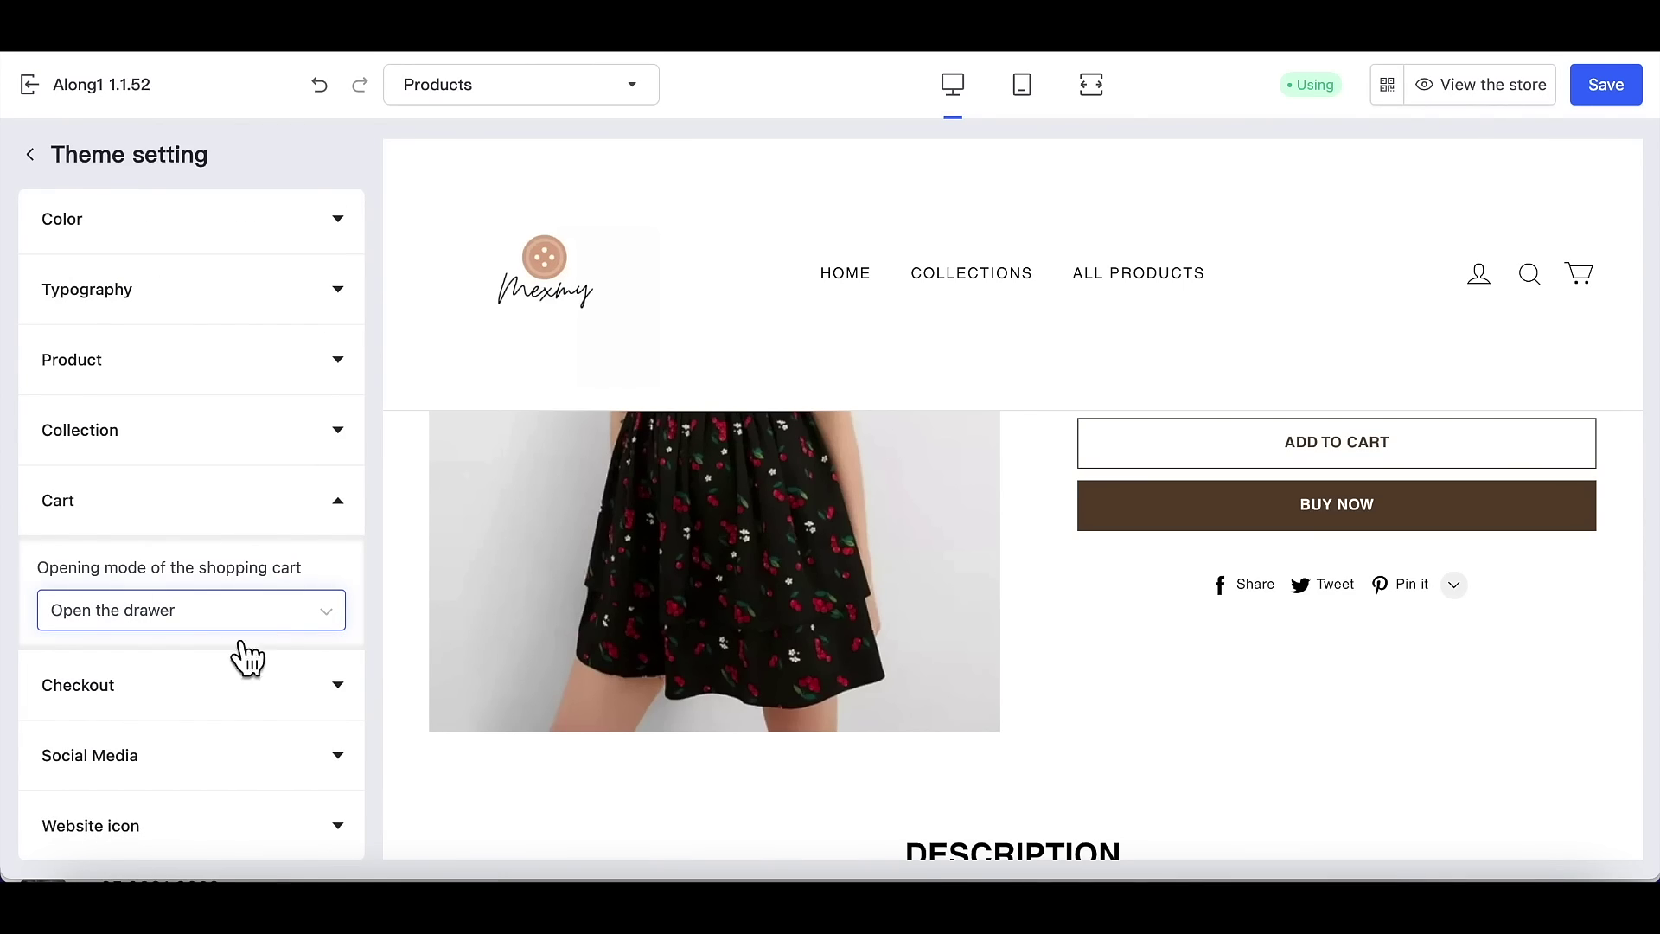
pyautogui.click(228, 705)
pyautogui.scroll(-4, 221, 709)
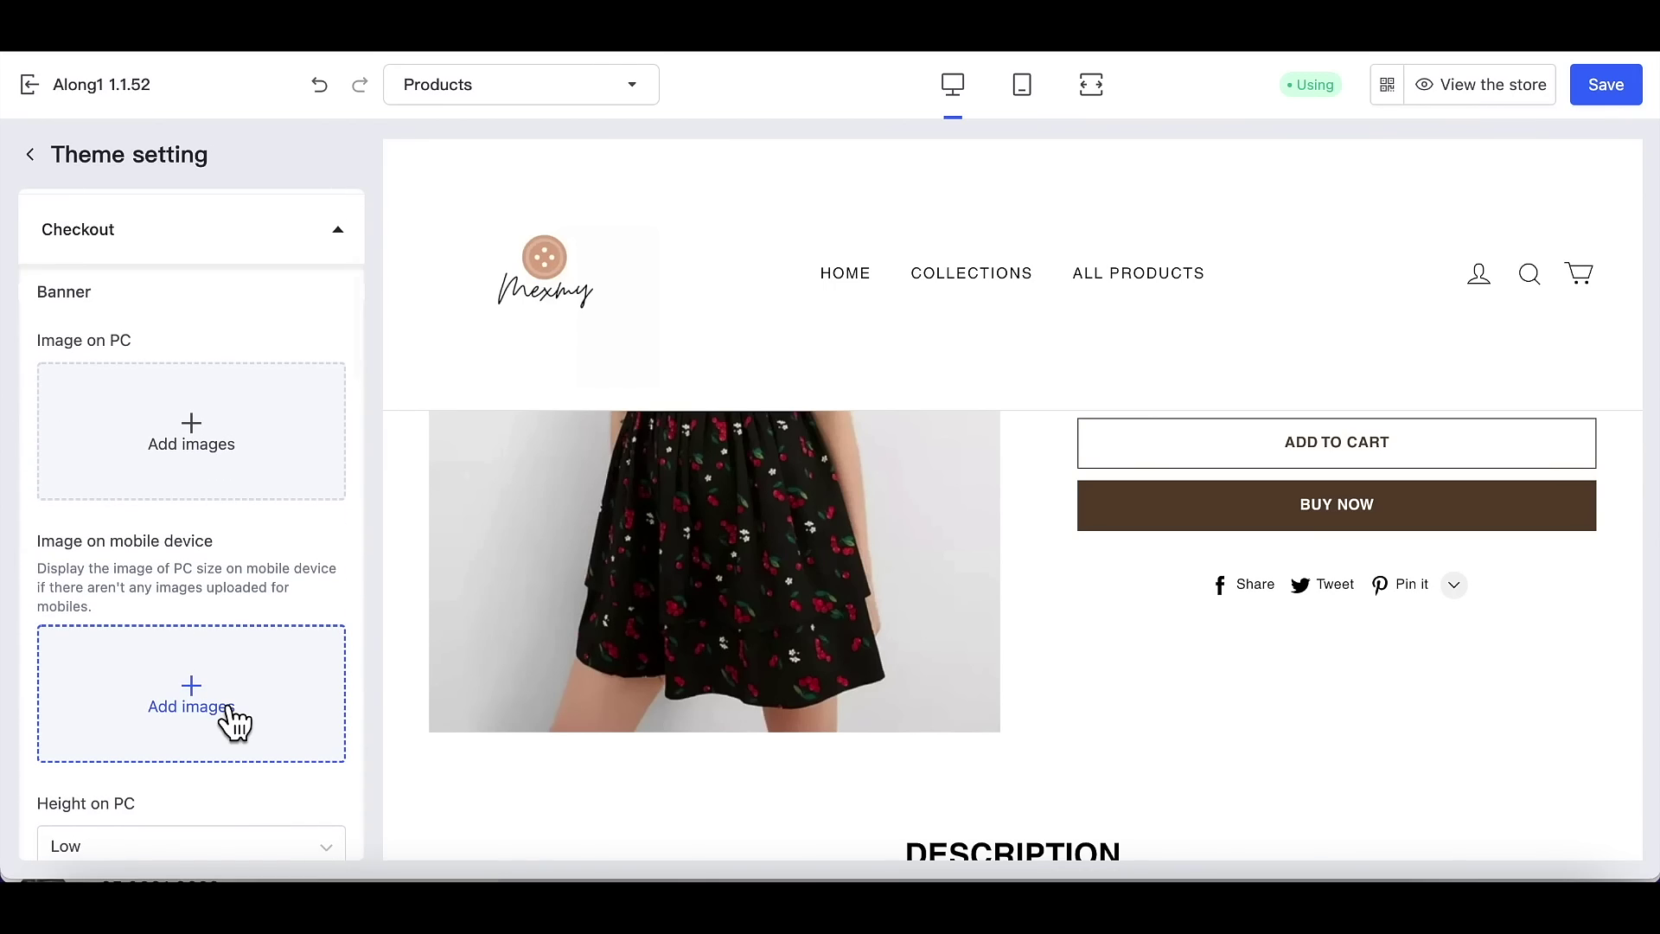
pyautogui.scroll(-3, 229, 718)
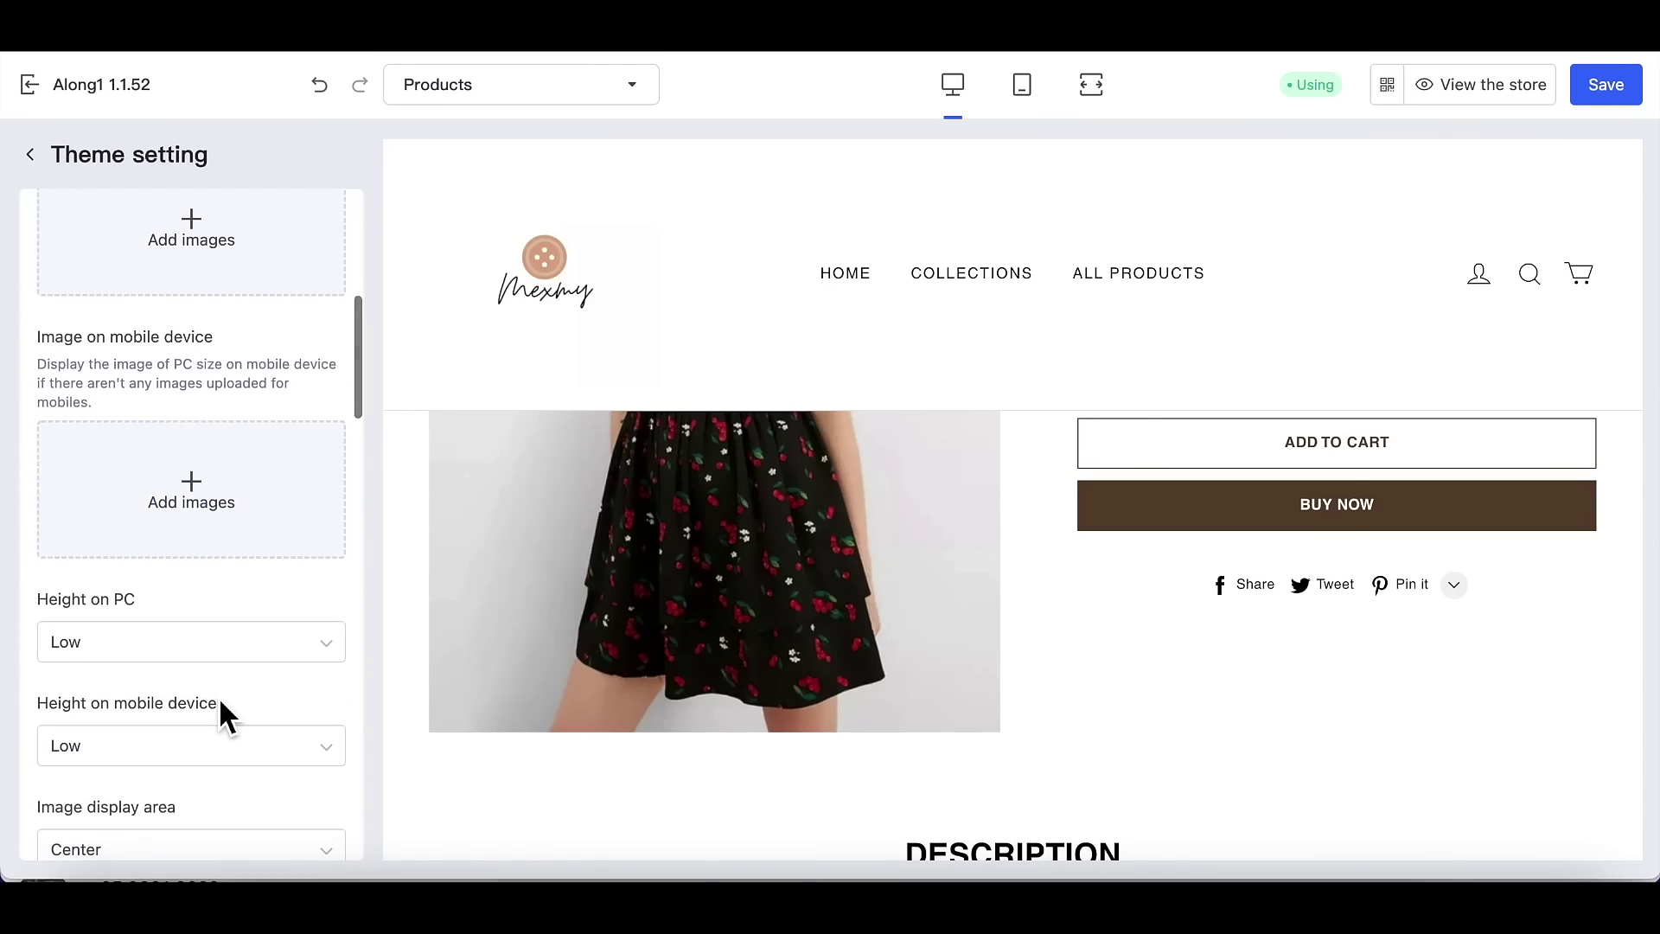
pyautogui.scroll(-2, 221, 702)
pyautogui.scroll(-10, 221, 702)
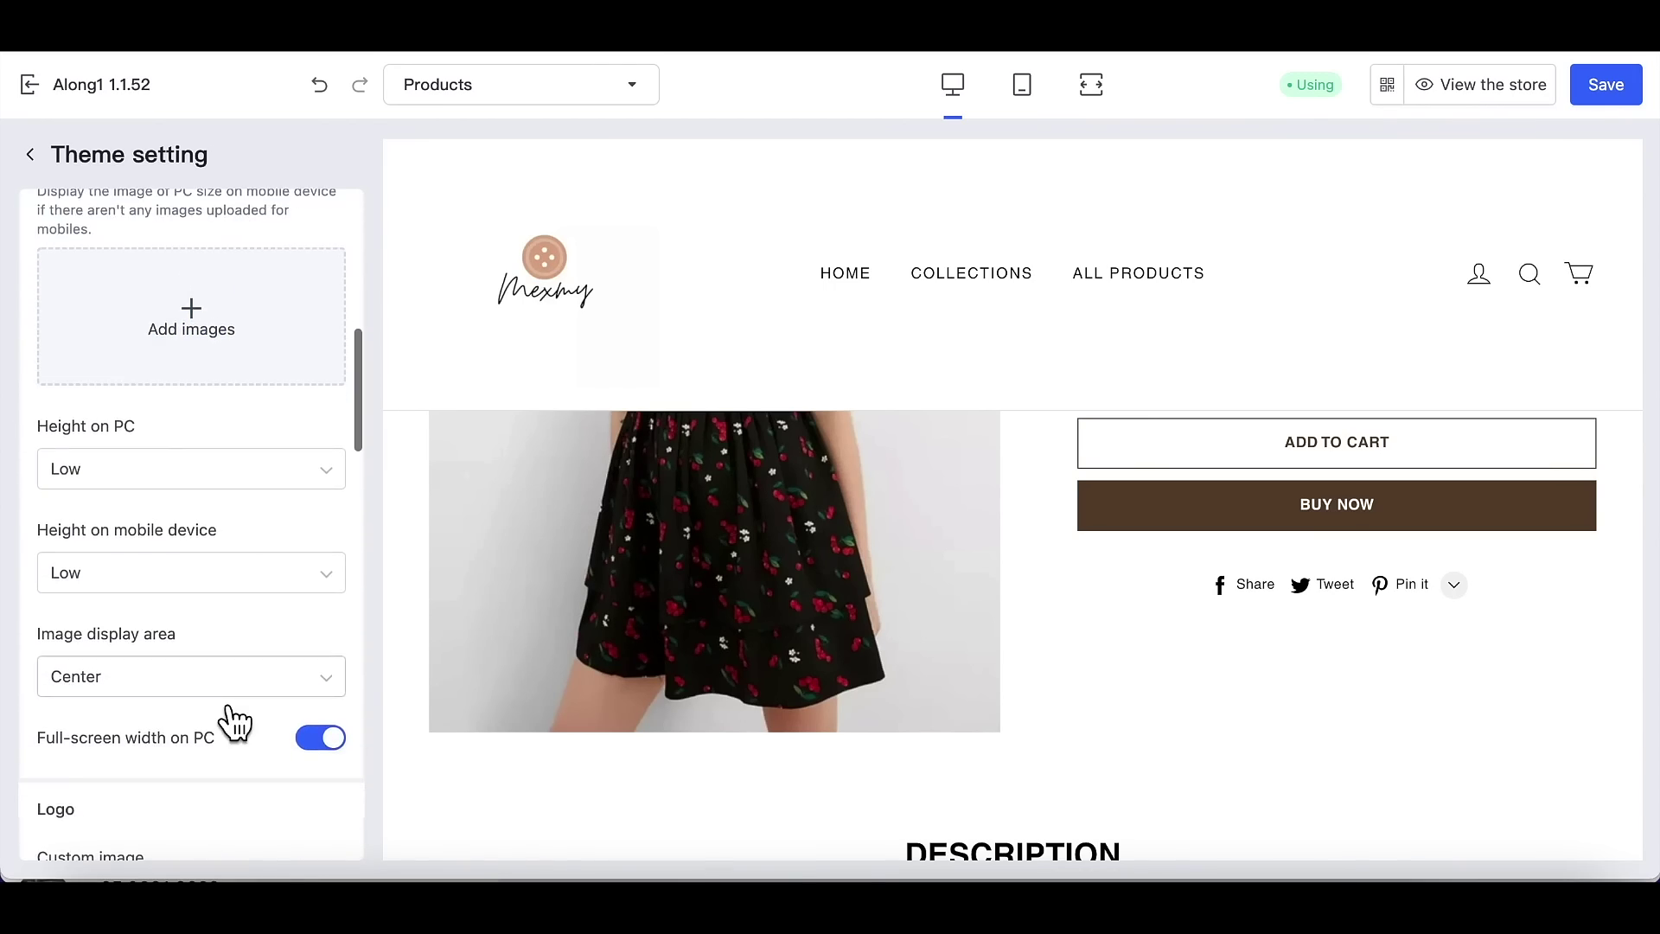
pyautogui.scroll(-11, 220, 705)
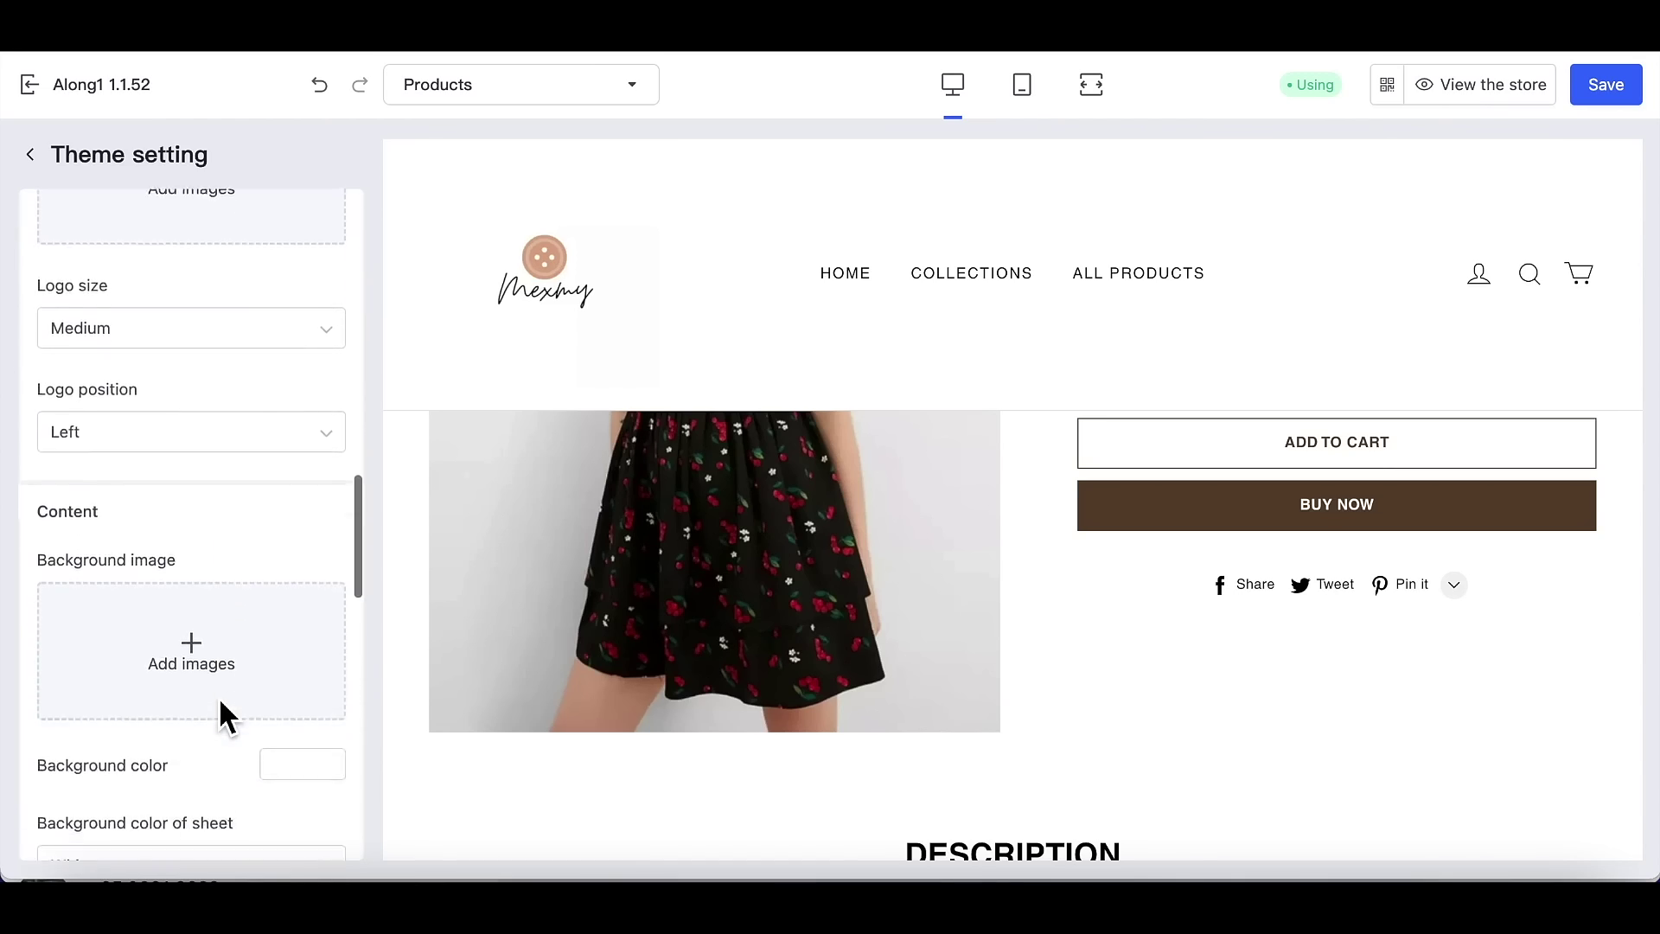
pyautogui.scroll(-9, 227, 717)
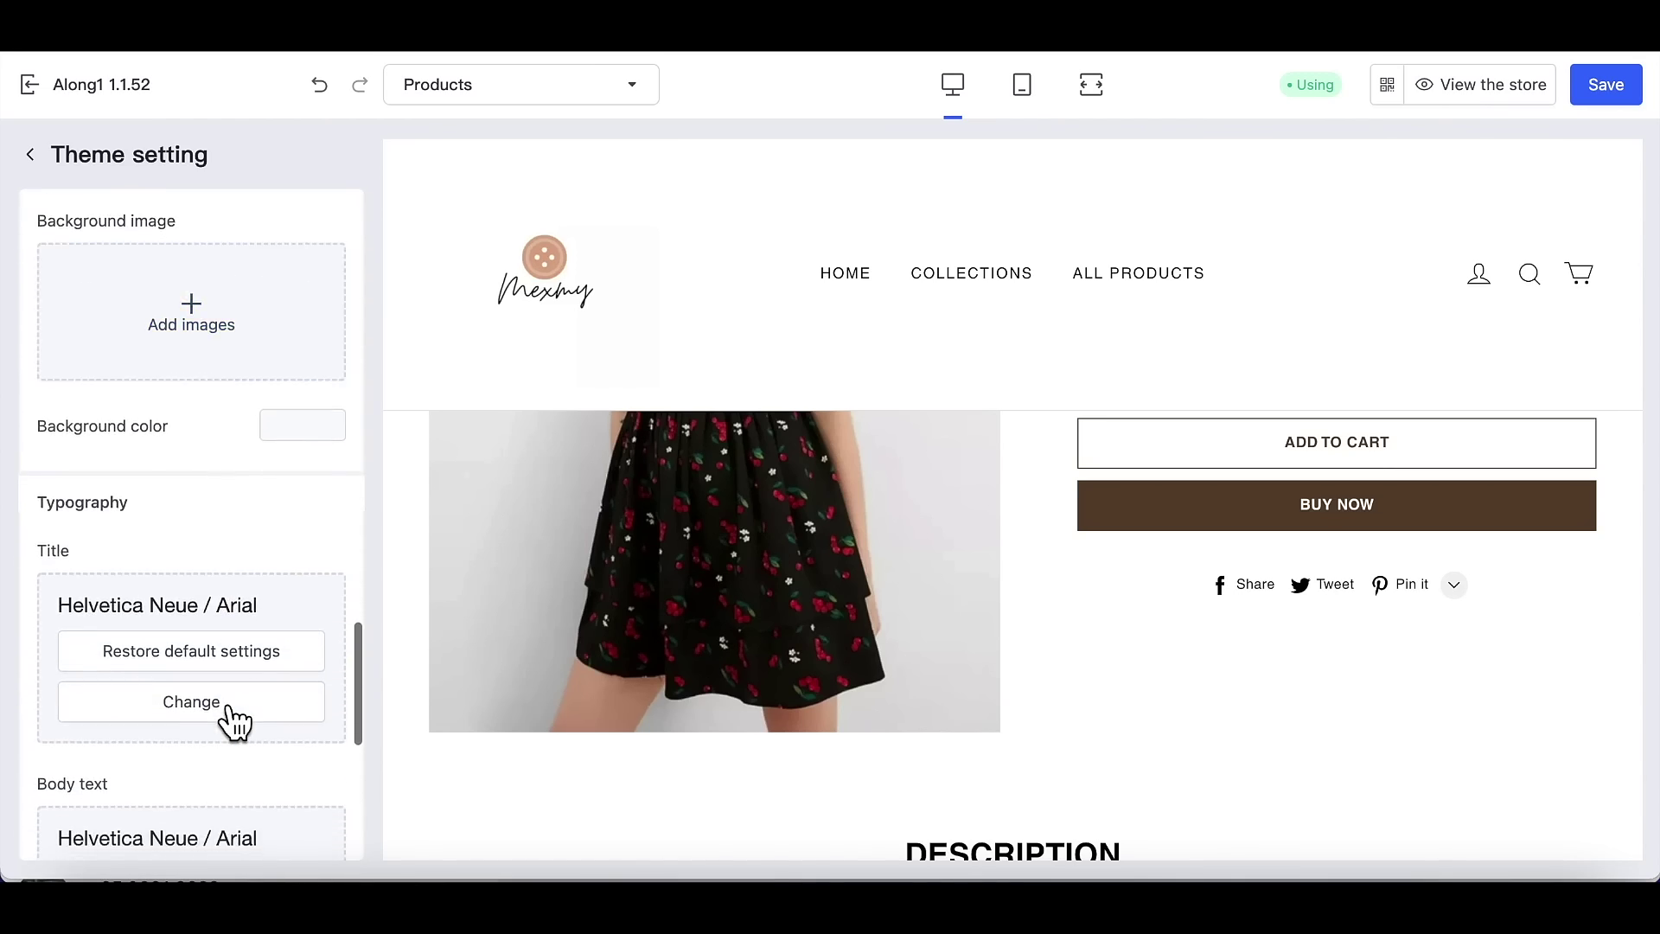
# Step: Review the Social Media and Website icon settings, then save all theme changes
pyautogui.click(218, 755)
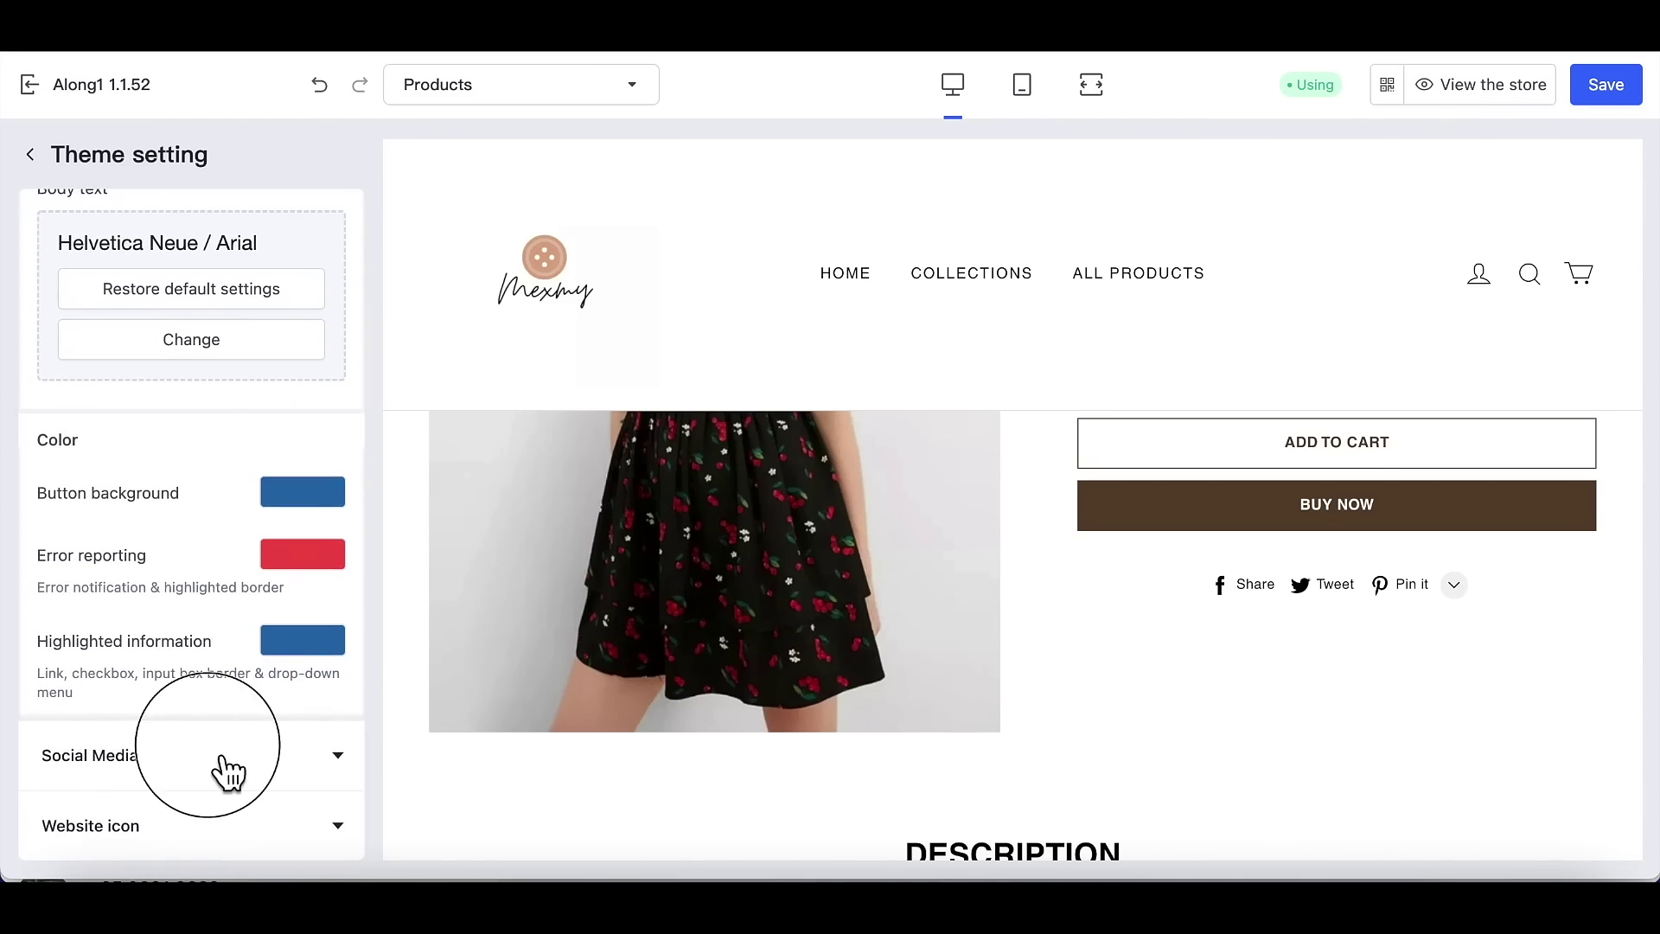
pyautogui.scroll(8, 215, 761)
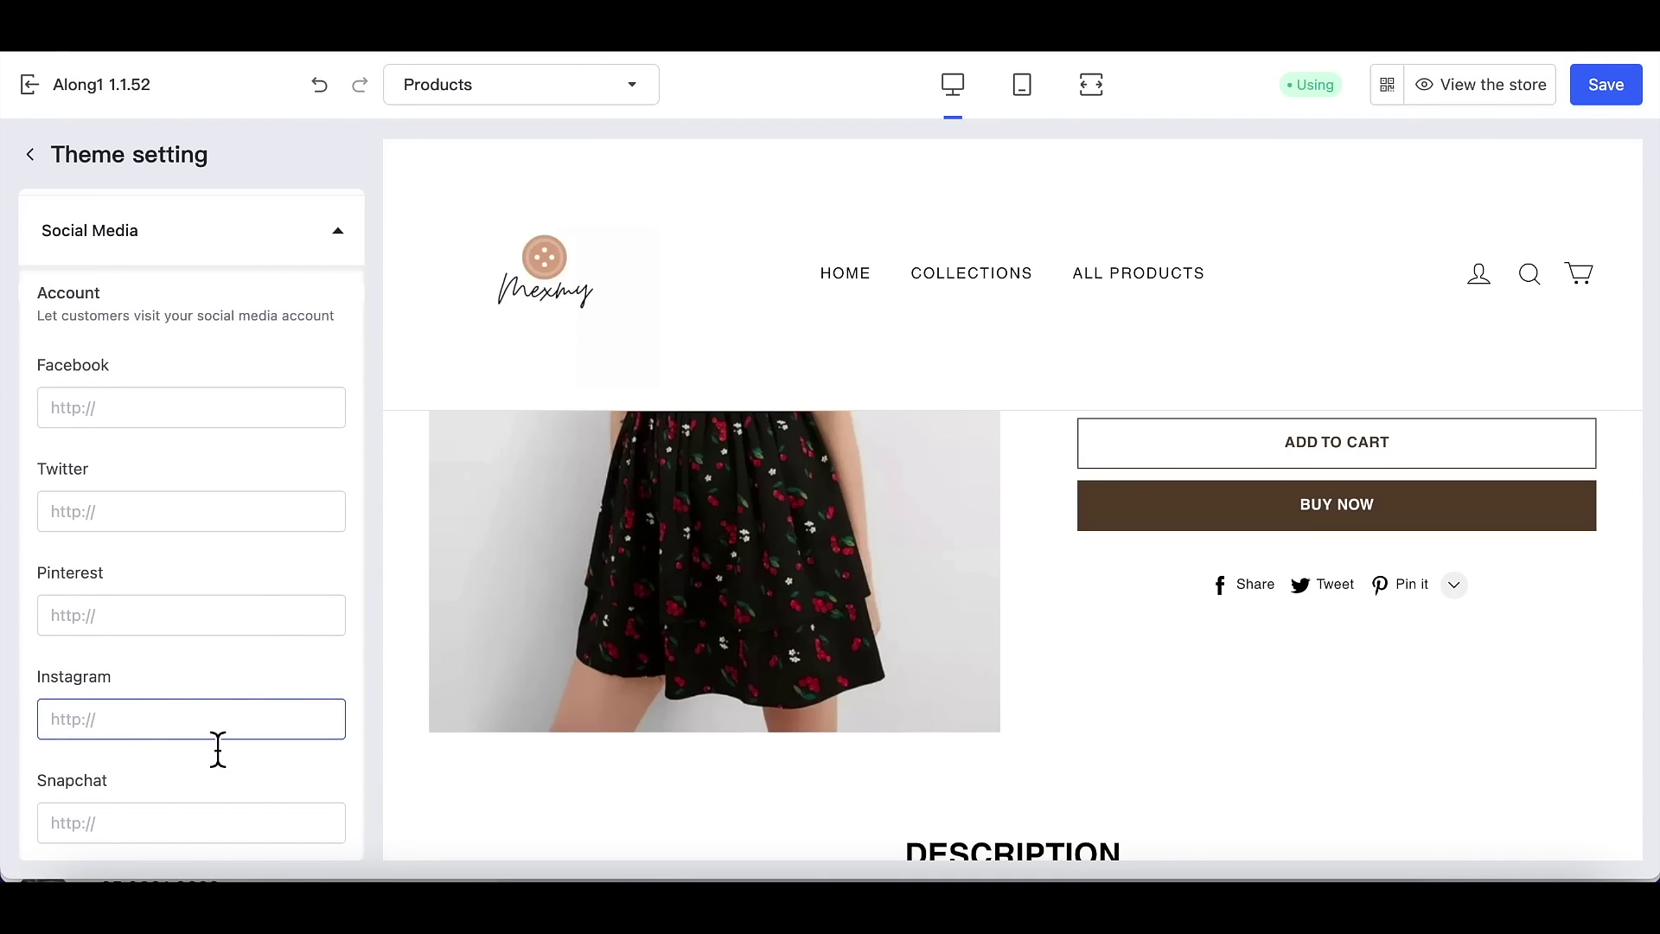
pyautogui.scroll(-8, 218, 748)
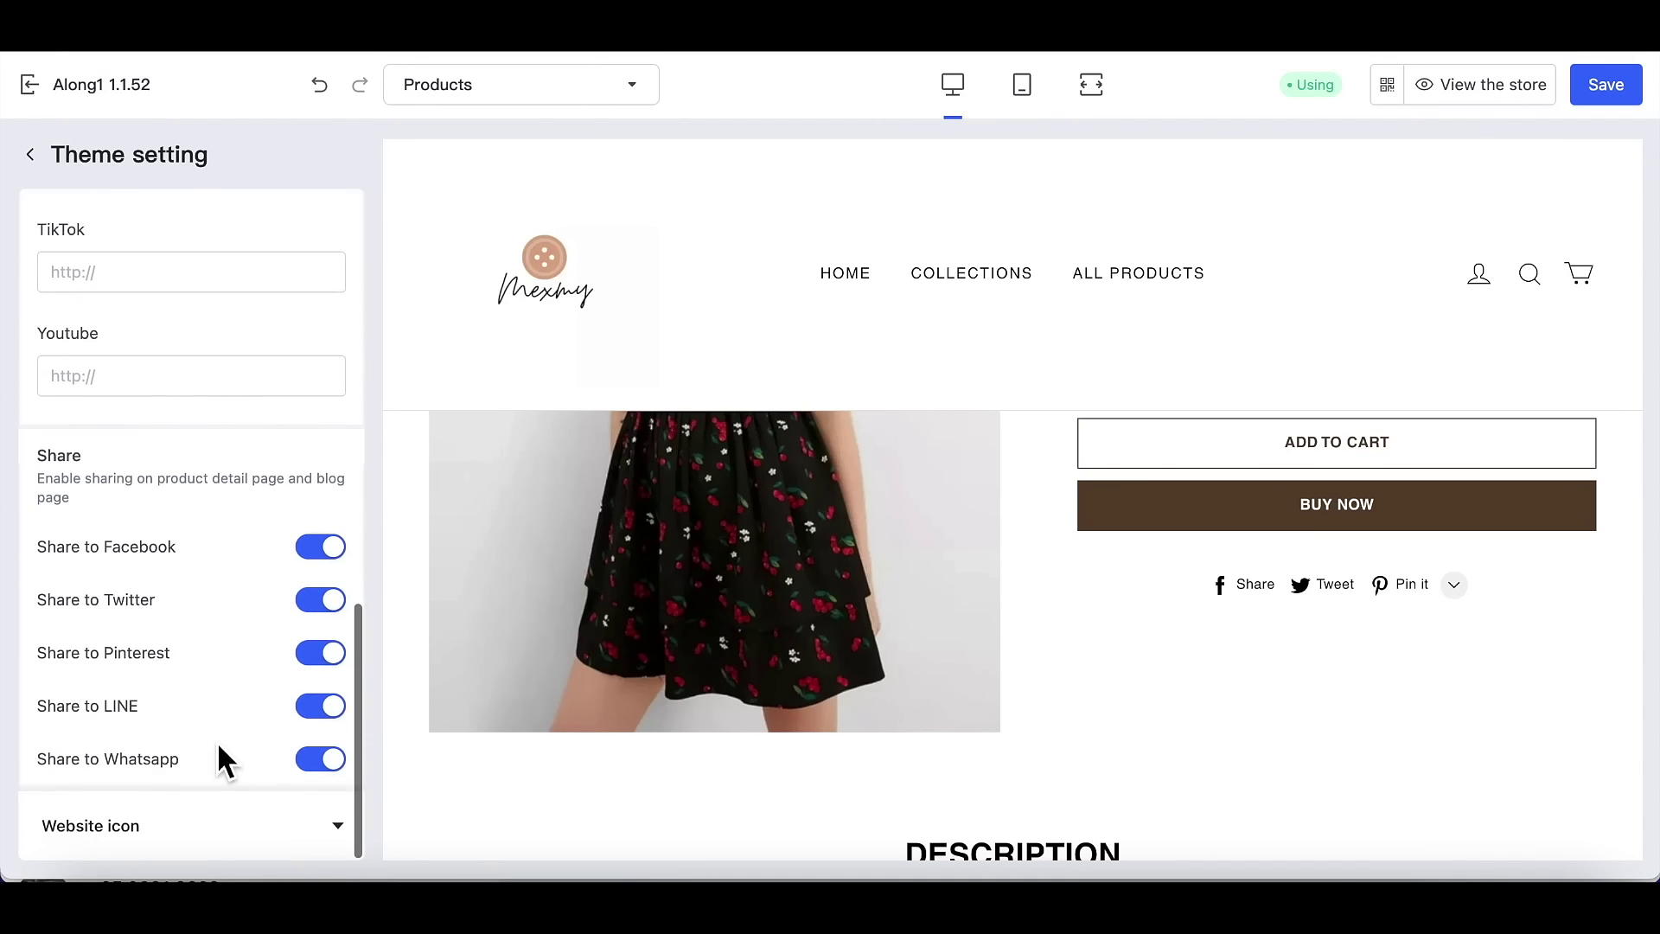
pyautogui.click(211, 834)
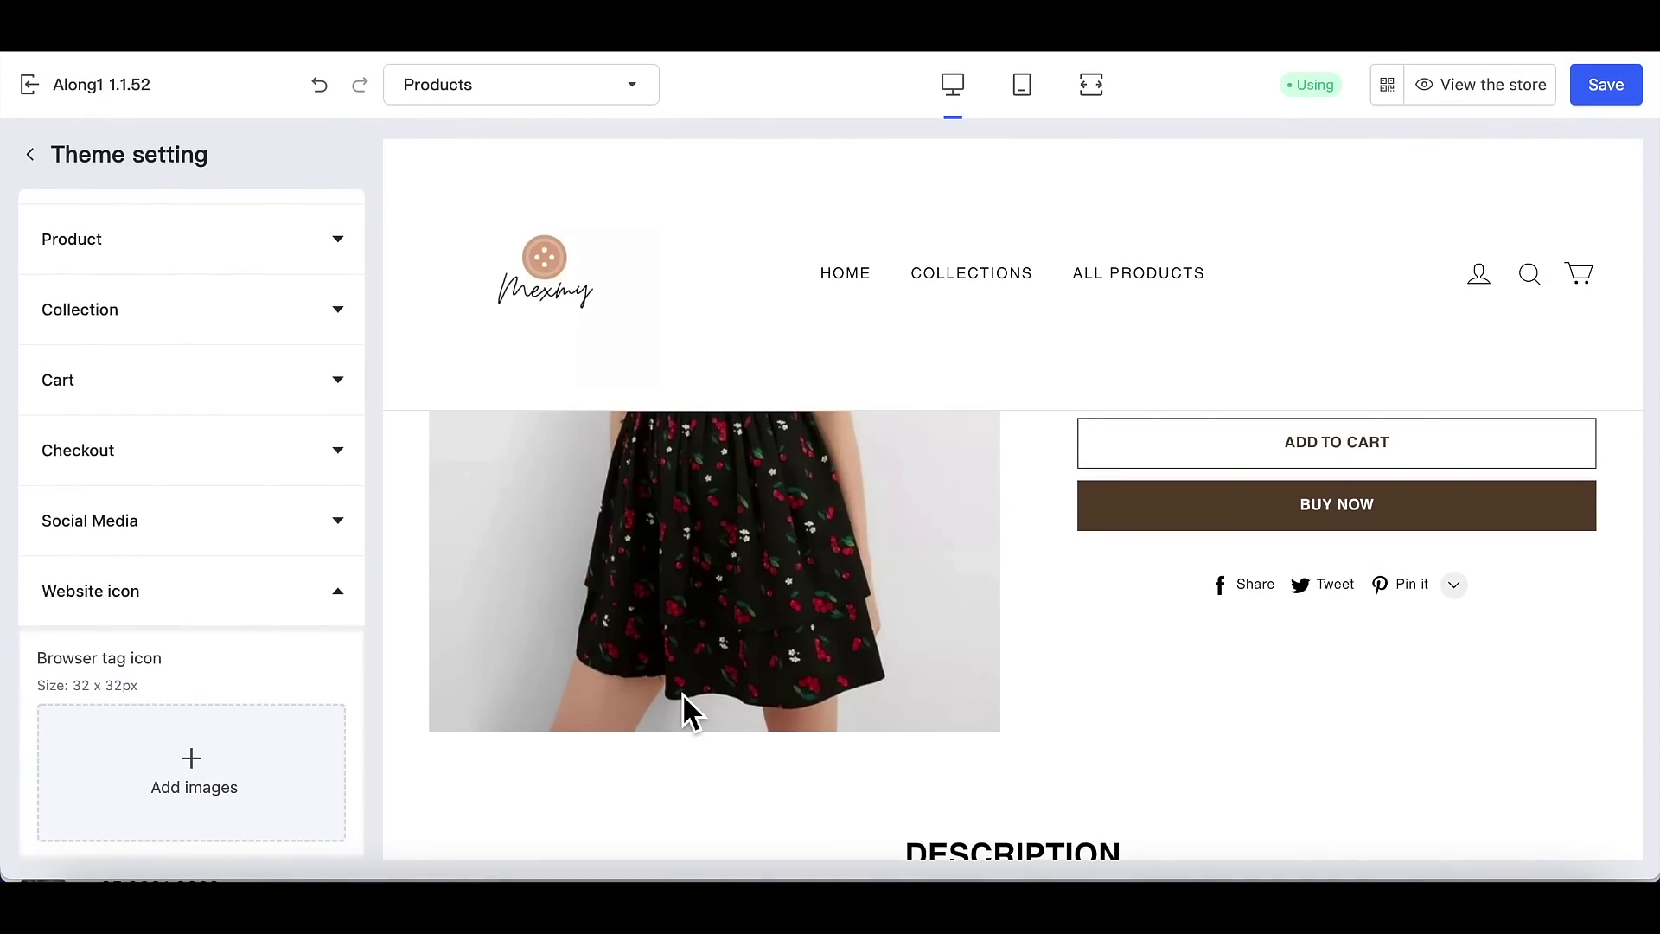
pyautogui.click(1605, 88)
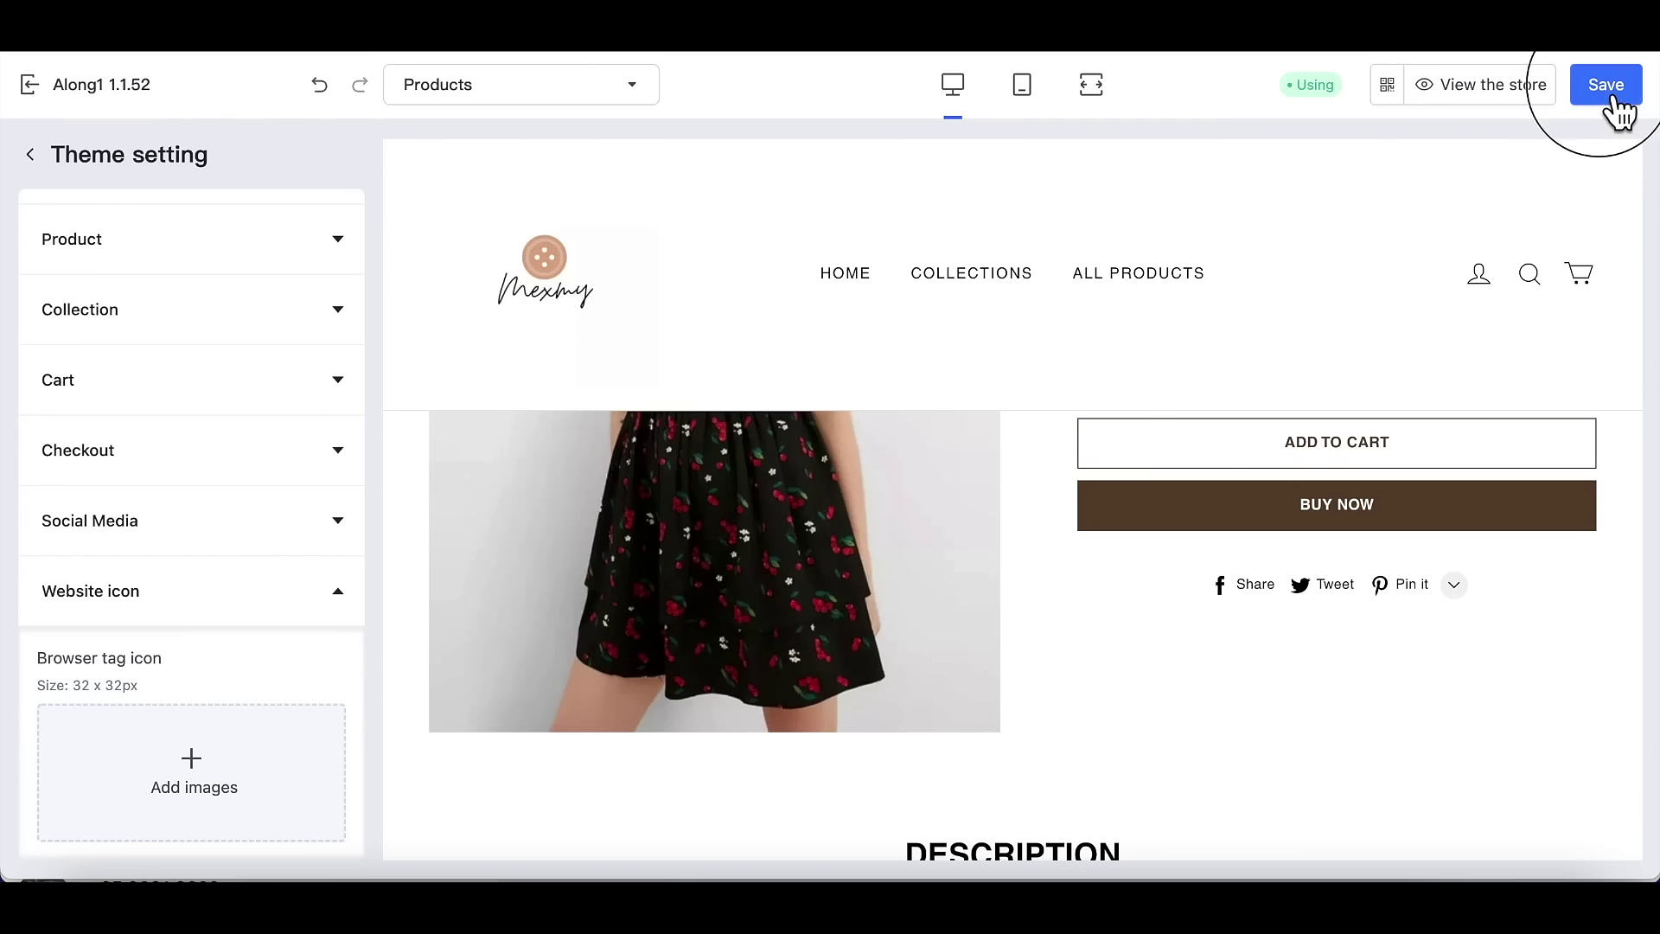